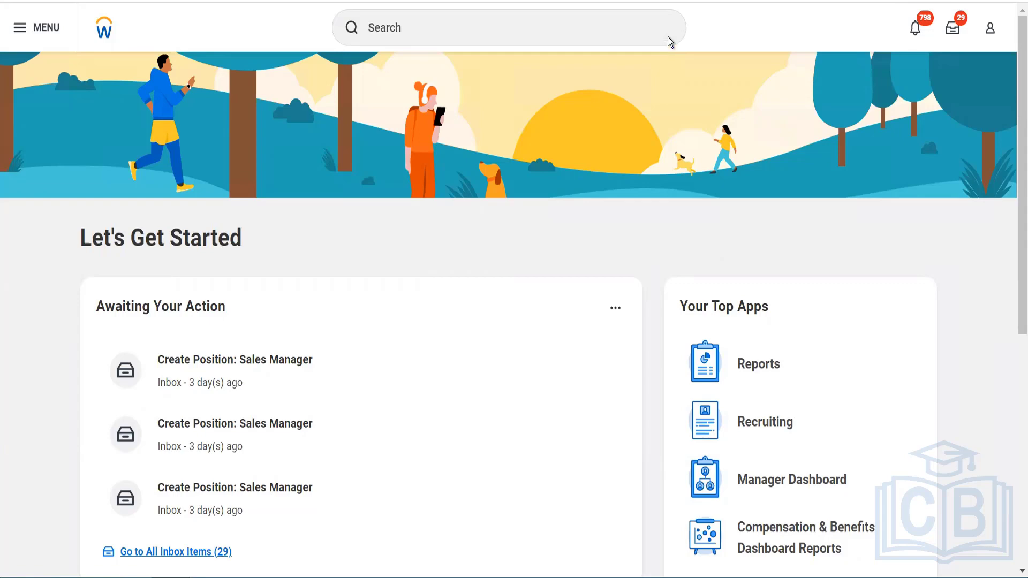
- Search for "Cr Cust report" and open the Create Custom Report task
click(500, 41)
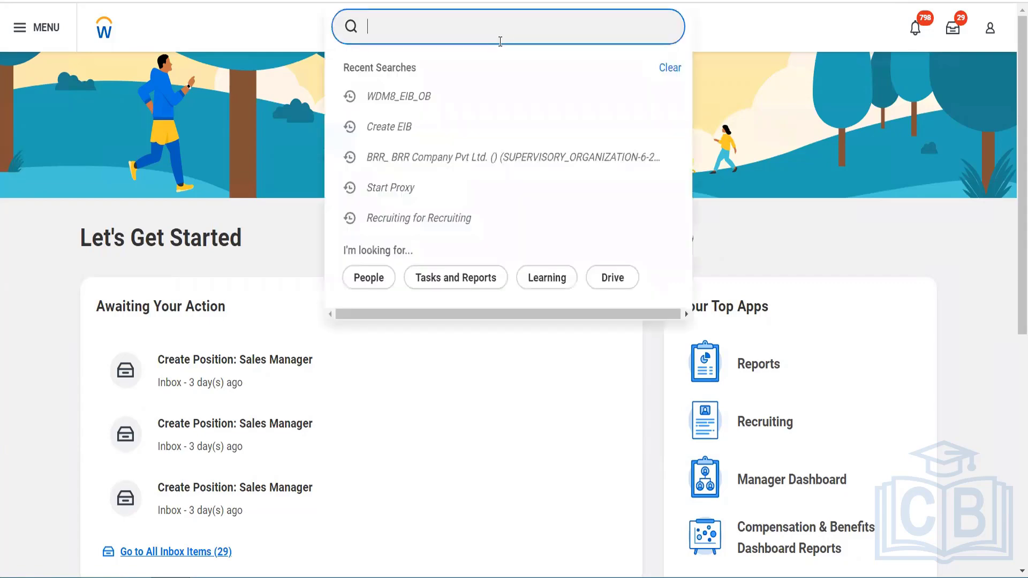
text(Cr Cust repor)
key(BackSpace)
key(BackSpace)
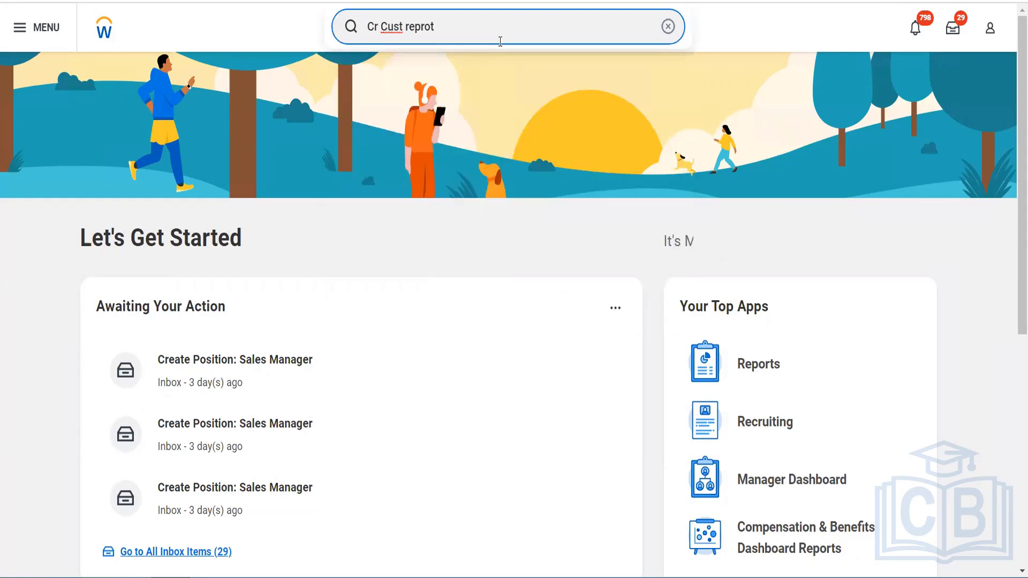
text(ort)
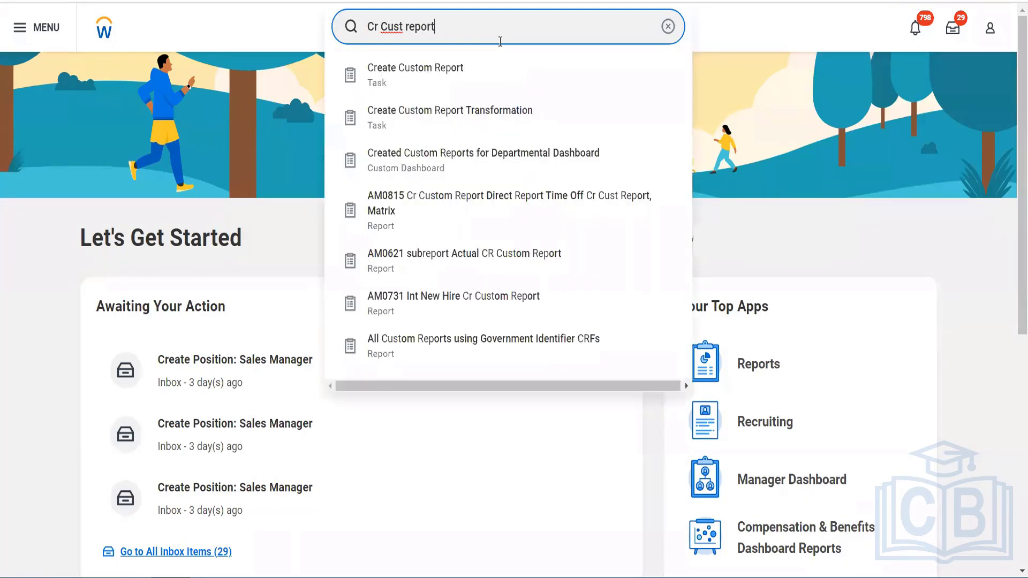
key(Down)
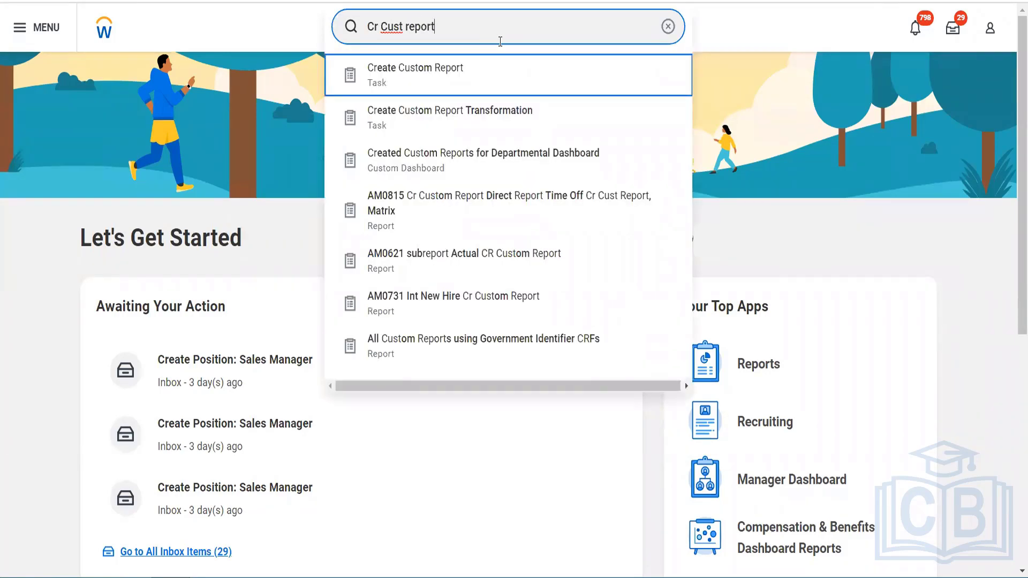
key(Return)
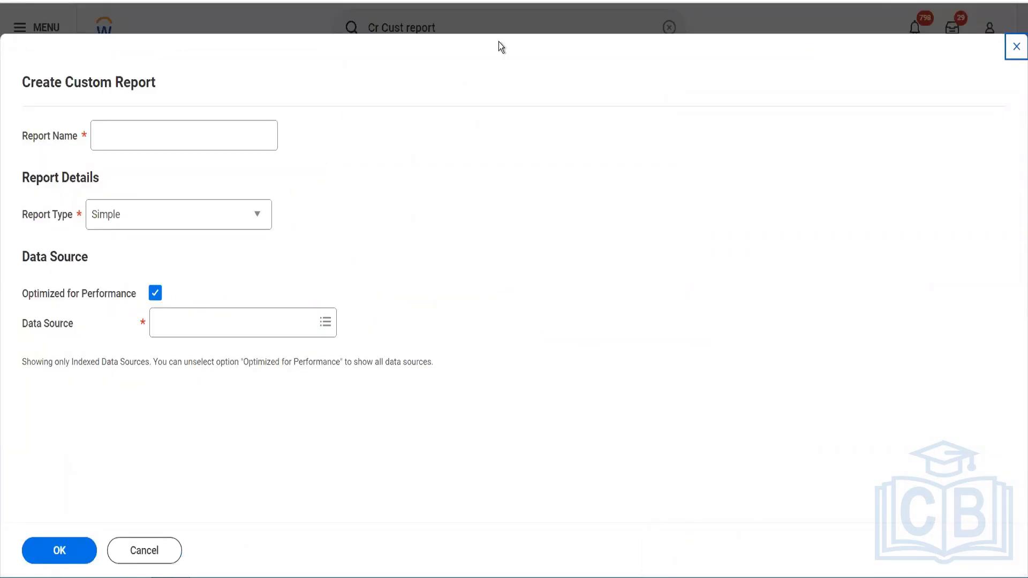
- Name the report "Blinkit New Advance Customer Invoice Report" and set its report type to Advanced
click(209, 131)
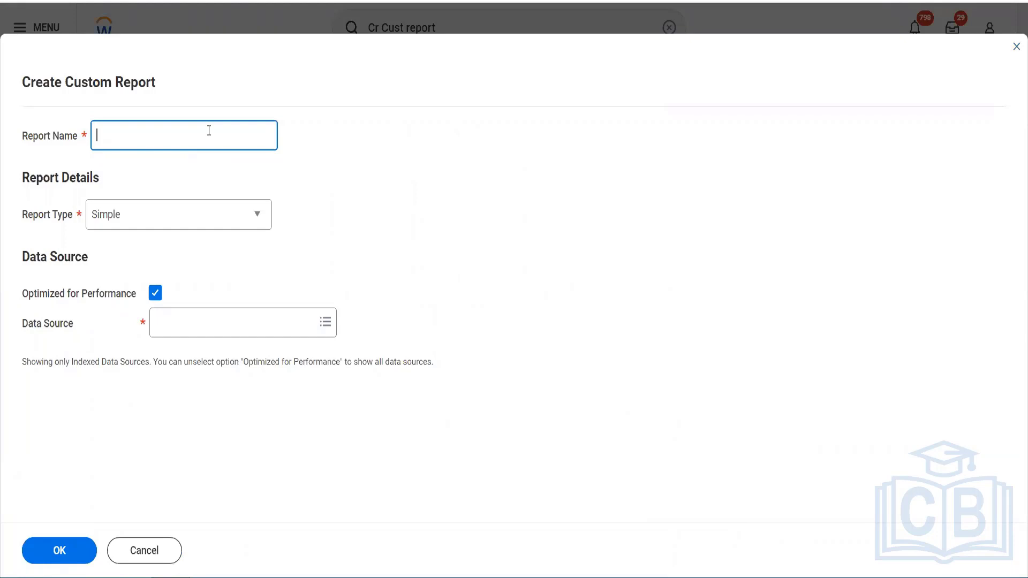
text(Blinkit New Ada)
key(BackSpace)
text(vance)
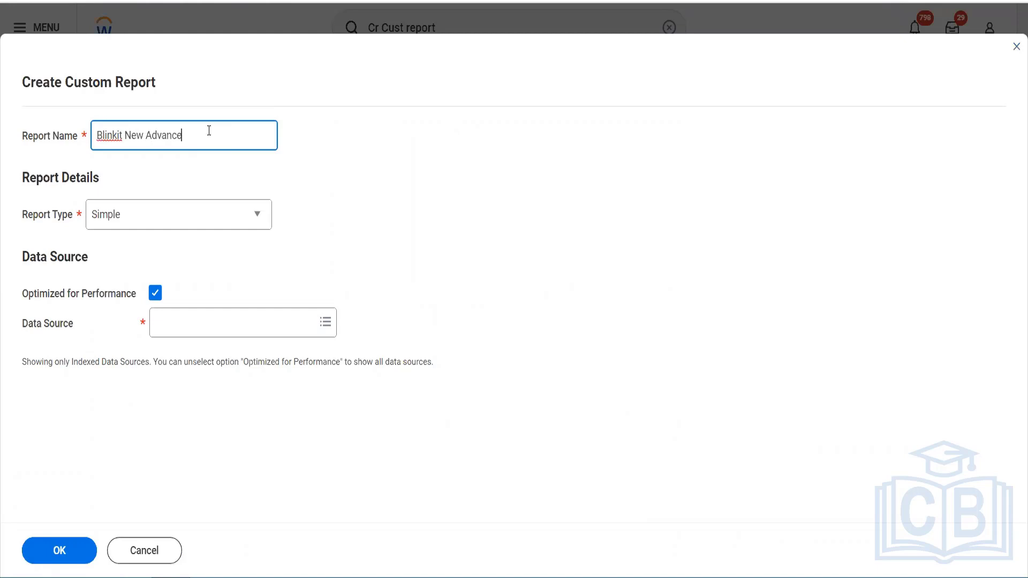
text( Customer Invoice Report)
key(Tab)
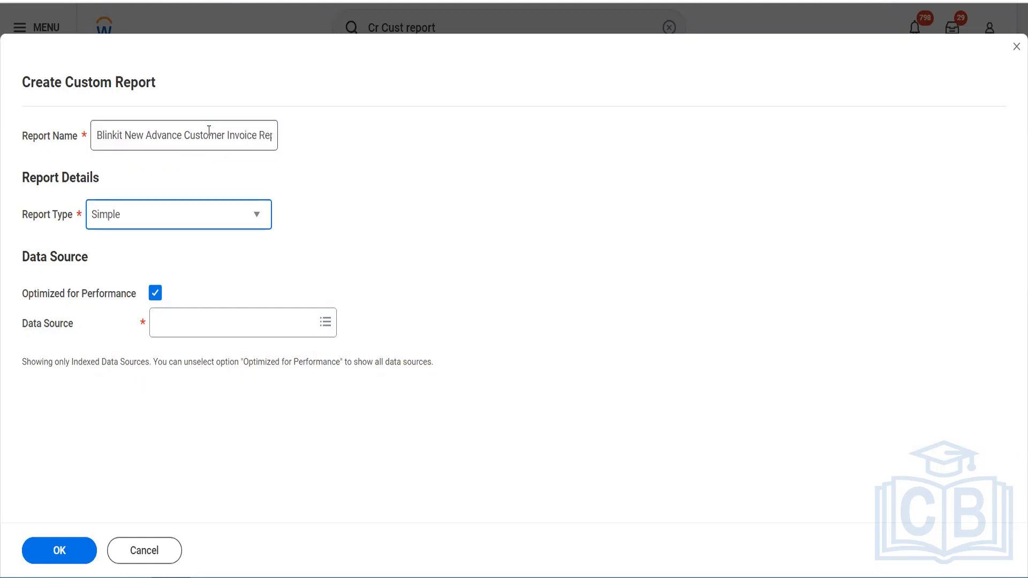
click(196, 222)
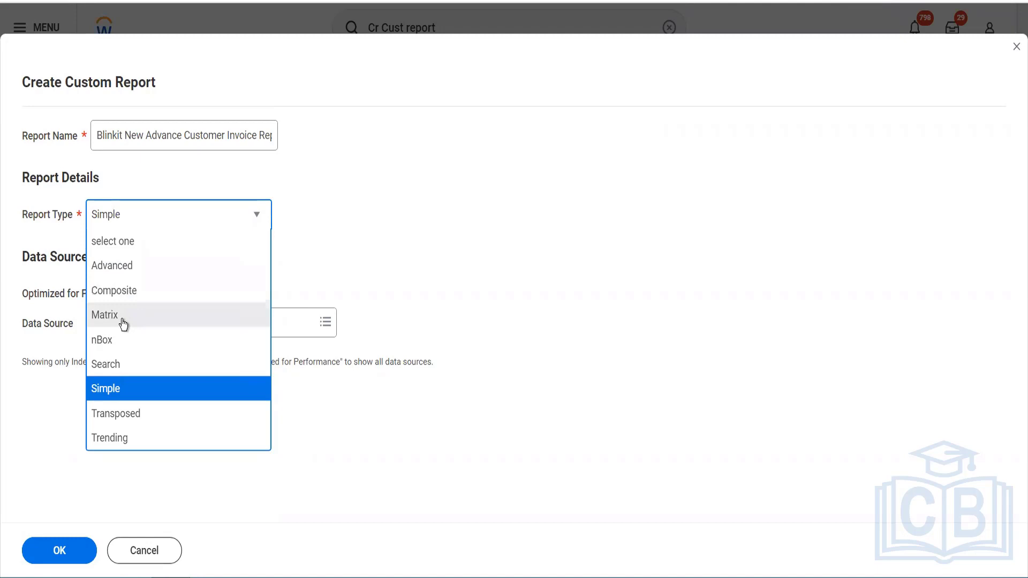
click(137, 267)
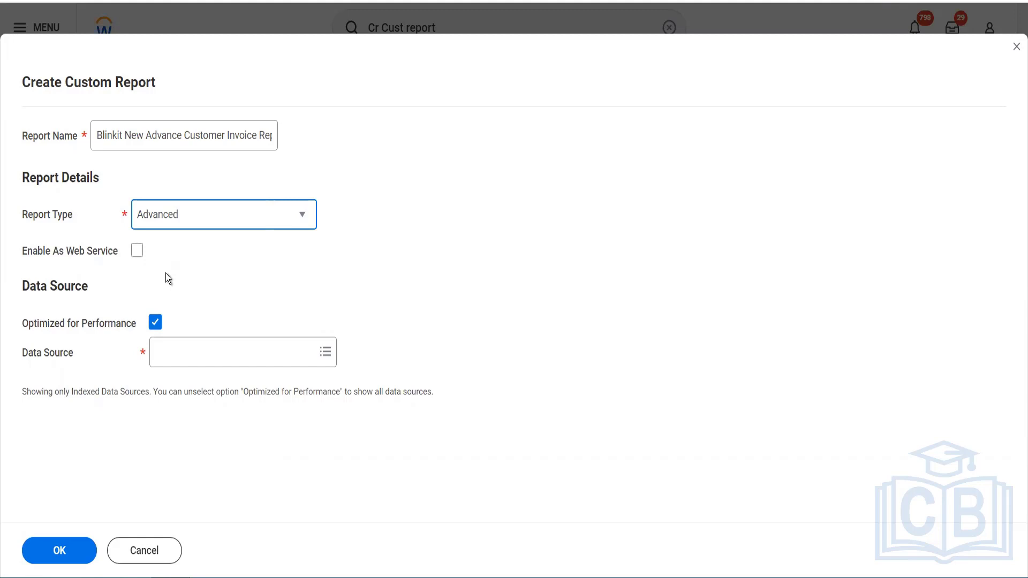
click(187, 354)
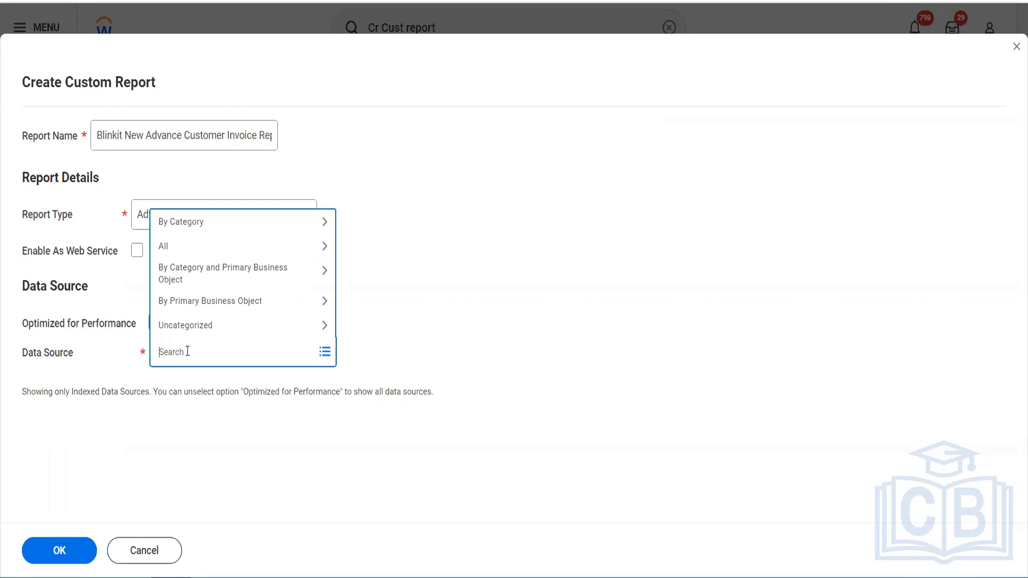
text(cust inv doc)
key(Return)
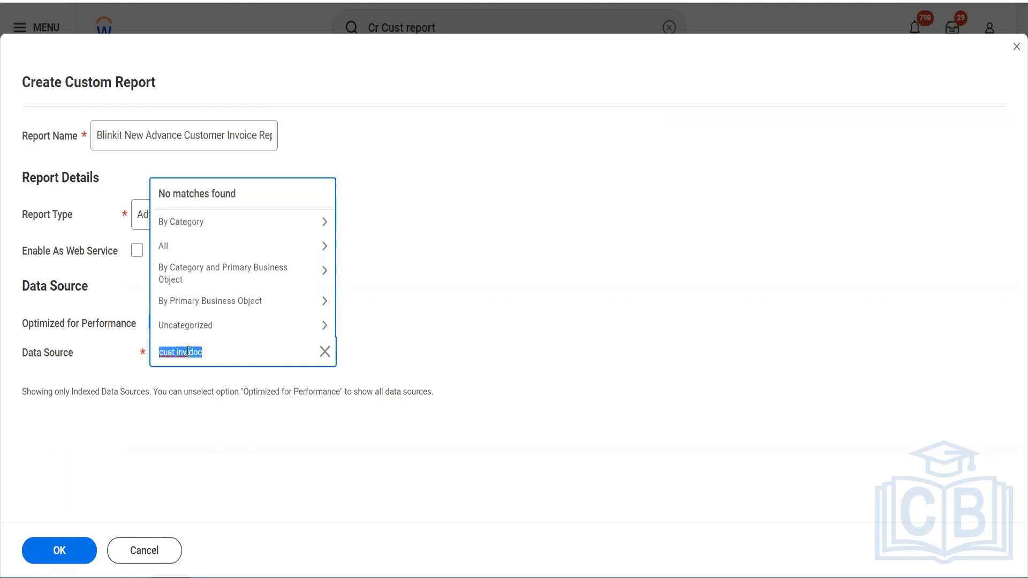
text(customer invoice)
key(Return)
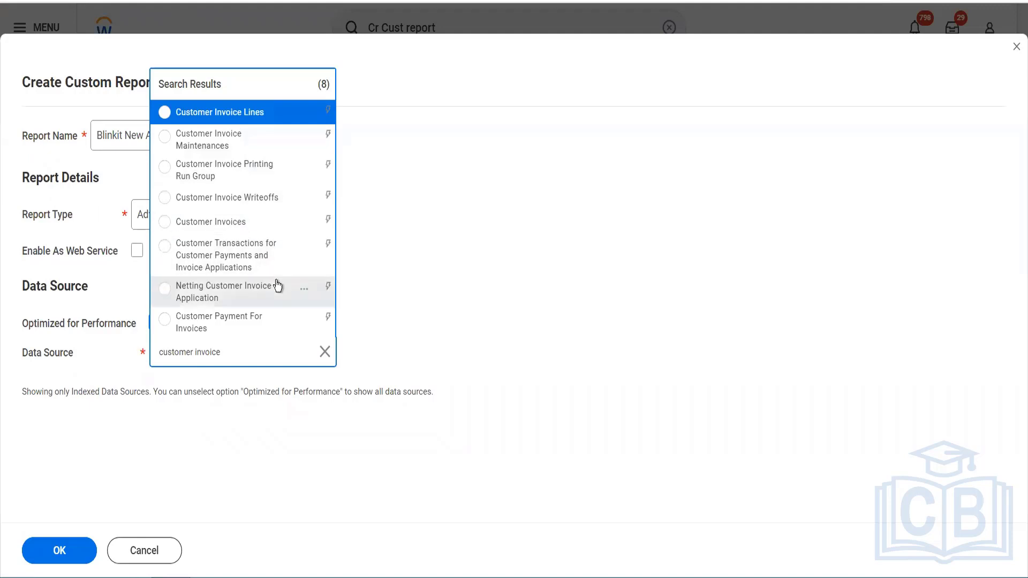
click(412, 307)
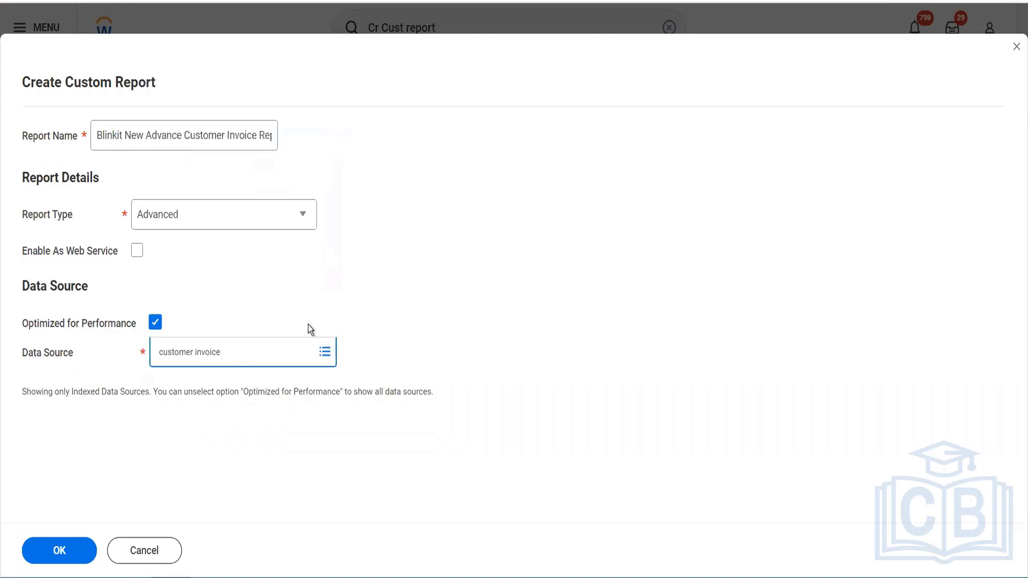
- Turn off Optimized for Performance and create the report with Customer Invoices as its data source
click(155, 322)
click(209, 365)
text(c)
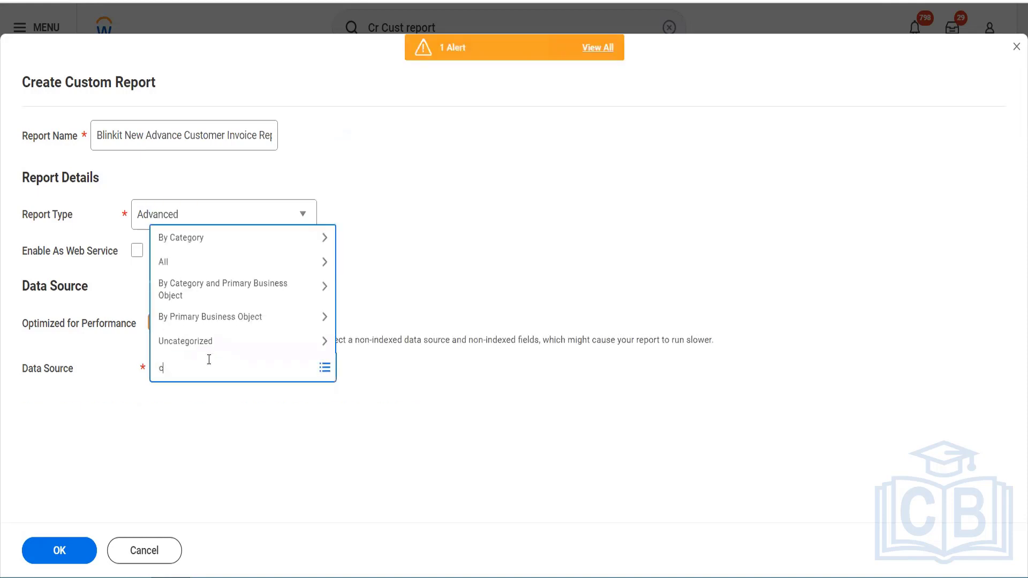
text(ust inv doc)
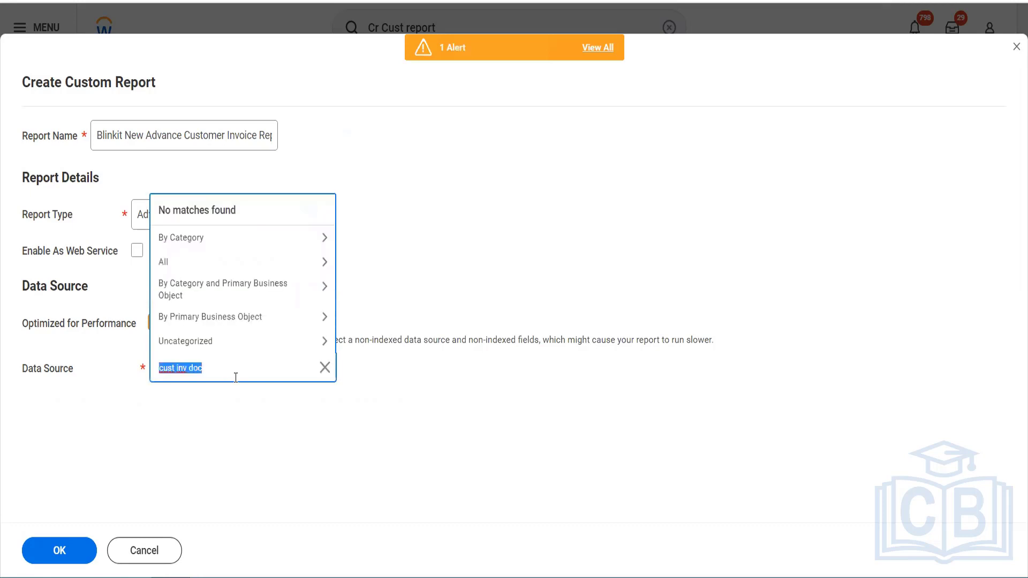
text(customer invoice)
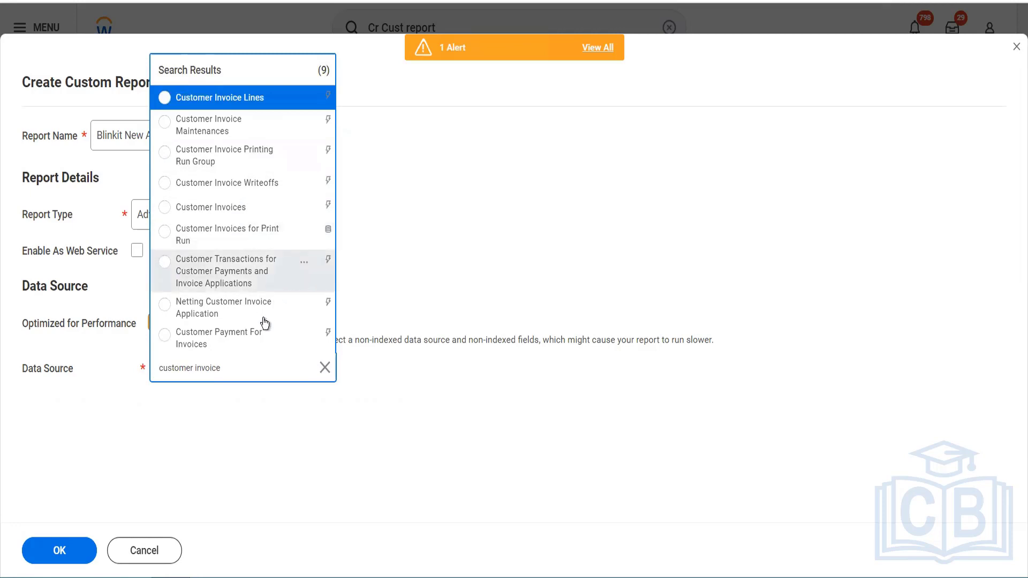
click(255, 213)
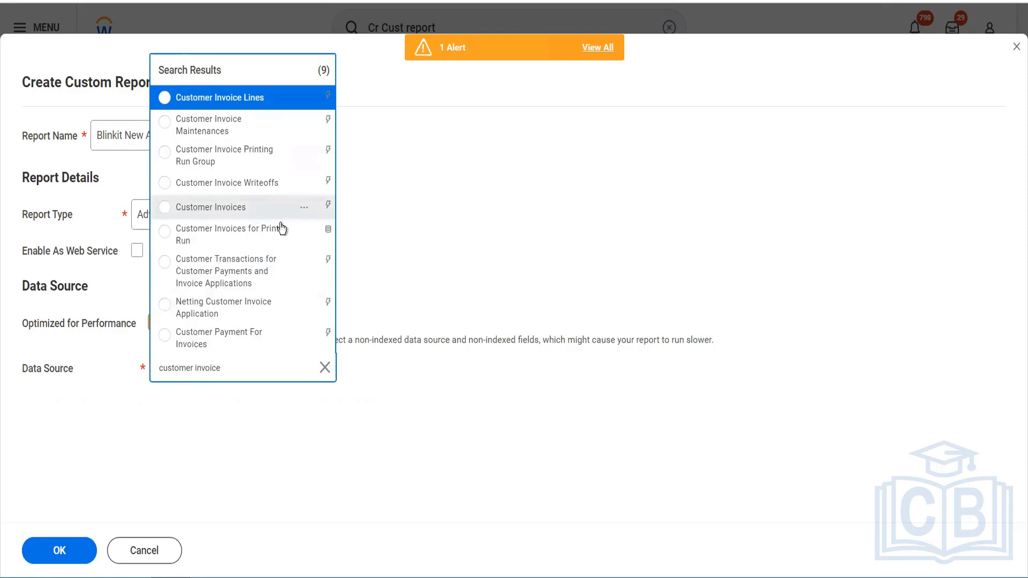
click(63, 550)
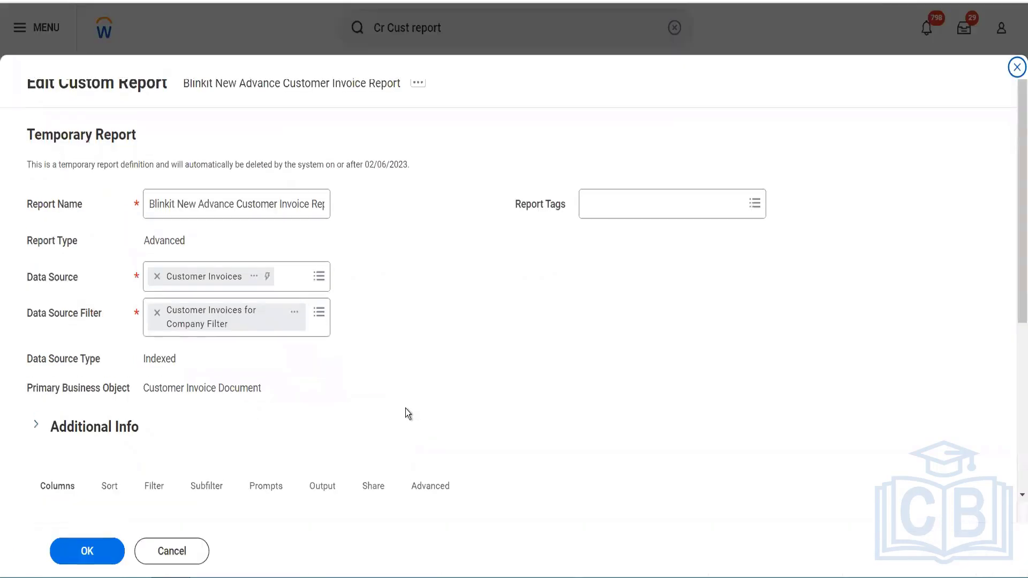
- Set the field of the first report column to Company from the Customer Invoice Document business object
scroll(406, 409, down, 5)
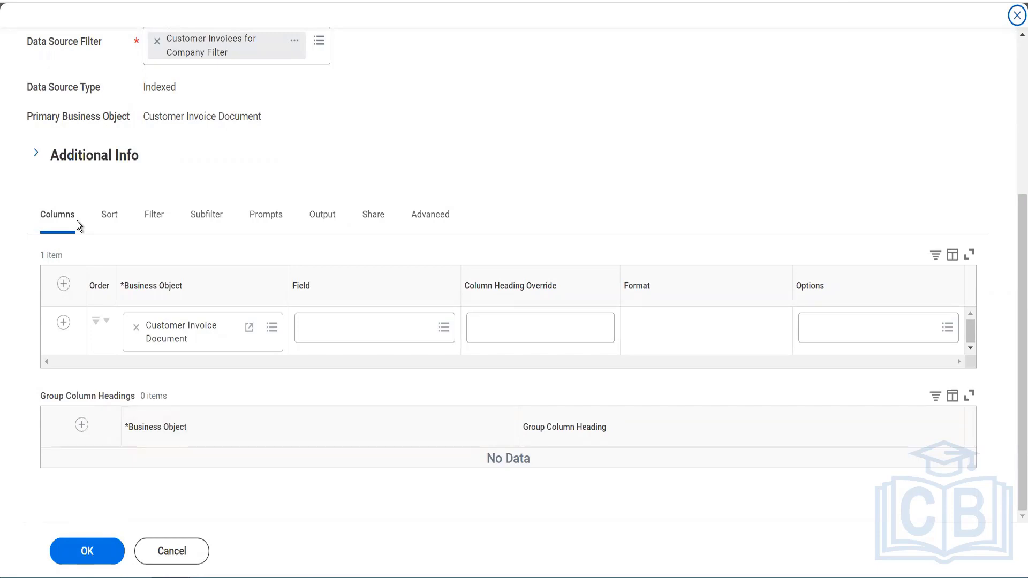
click(354, 338)
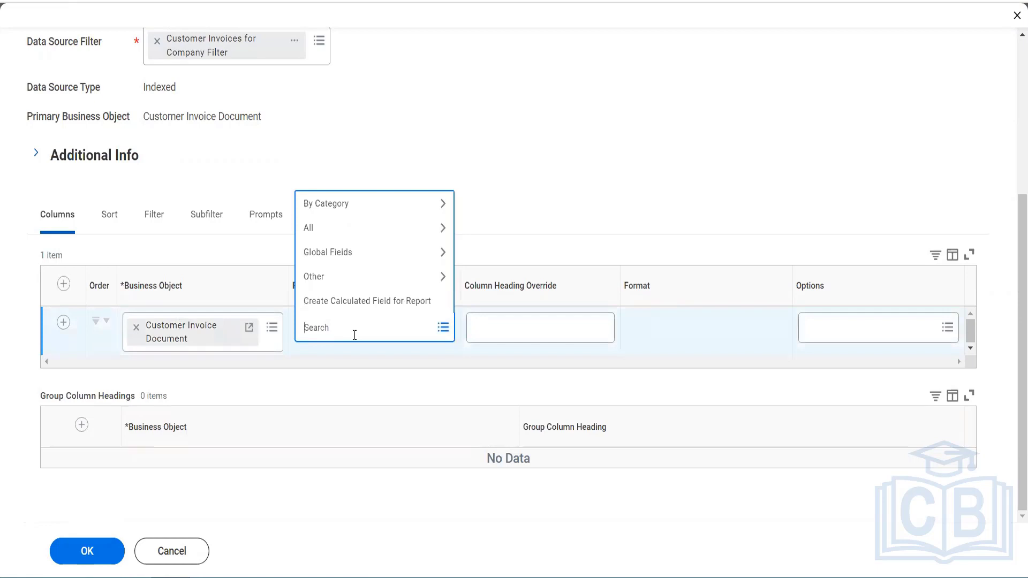
text(company)
key(Return)
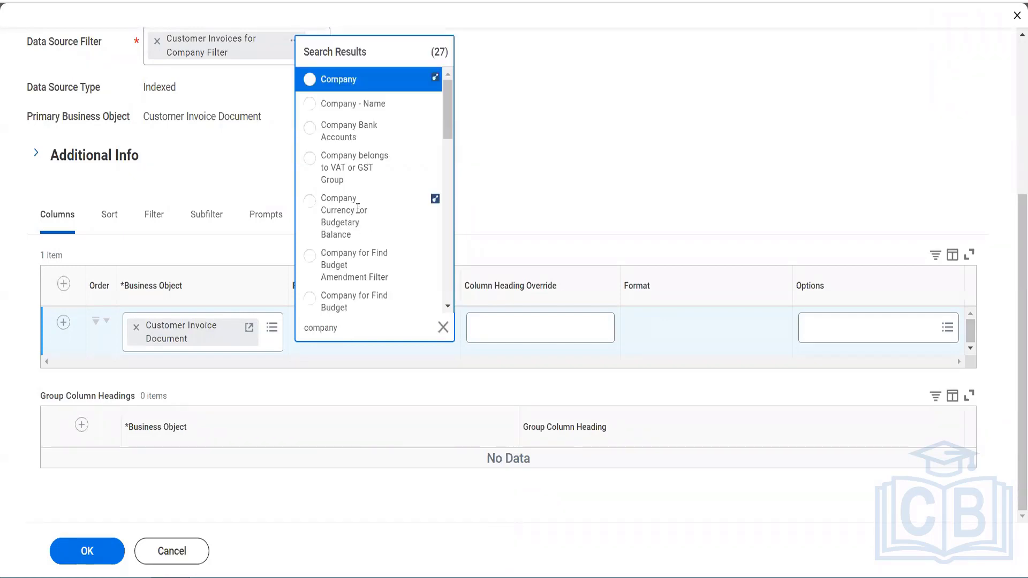
click(338, 80)
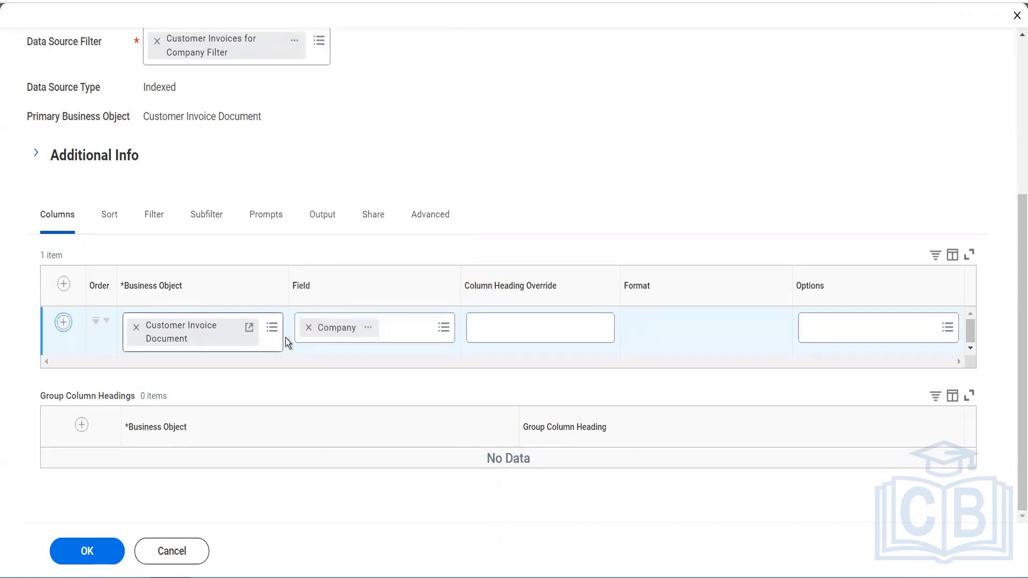
- Set the field of the second report column to Customer
click(342, 376)
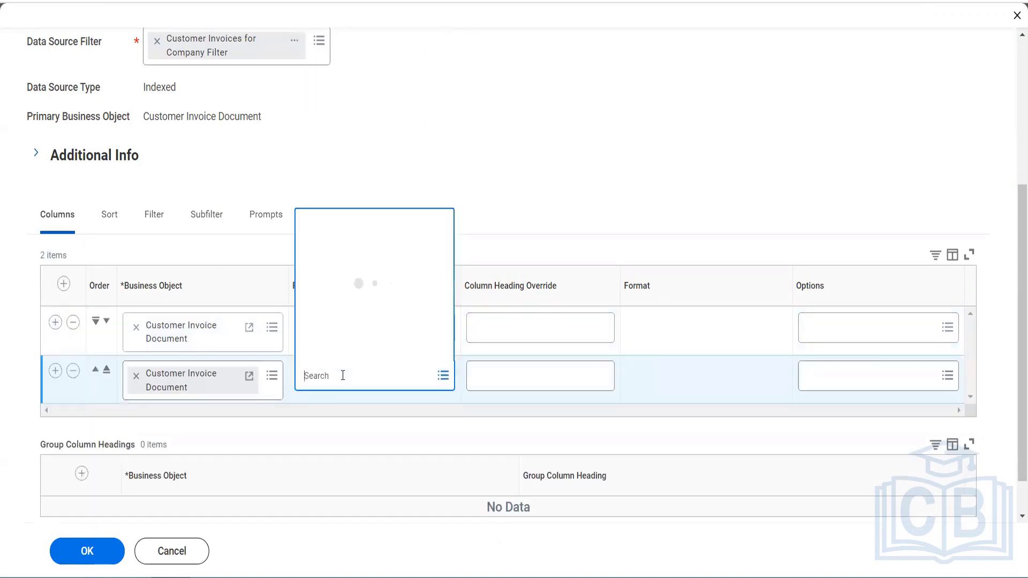
text(customoer)
key(Return)
text(custo)
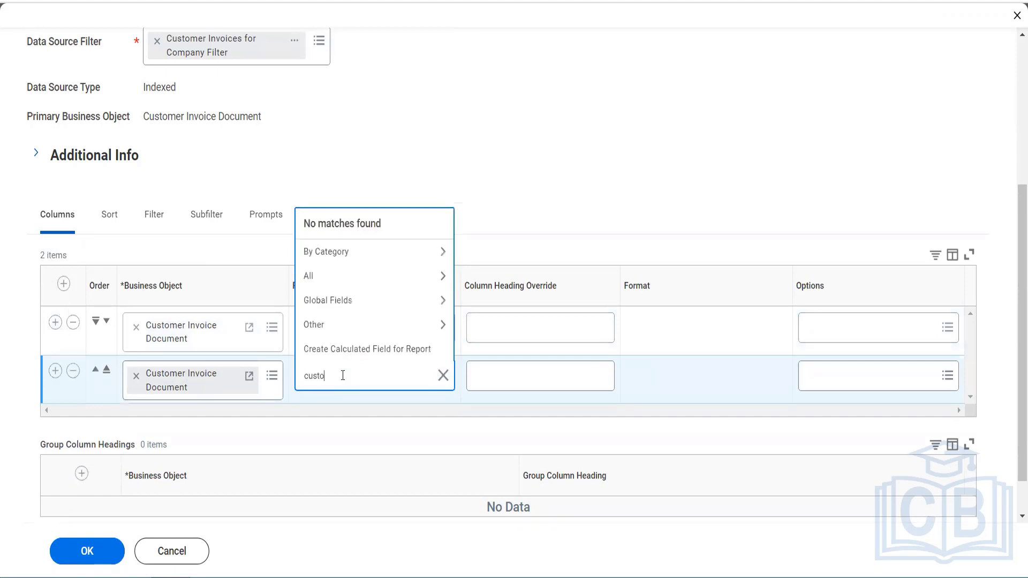
text(mer)
key(Return)
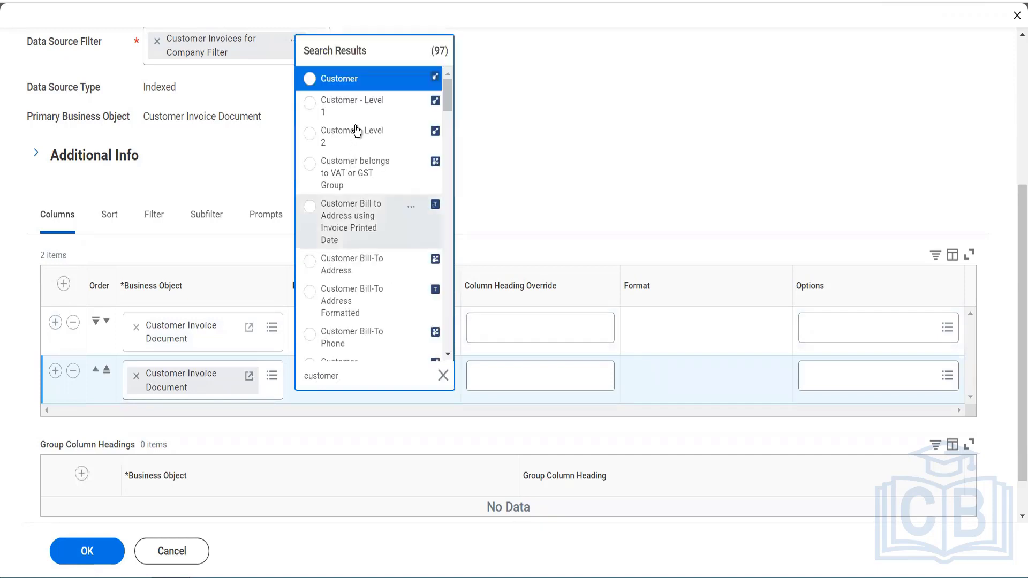
click(356, 85)
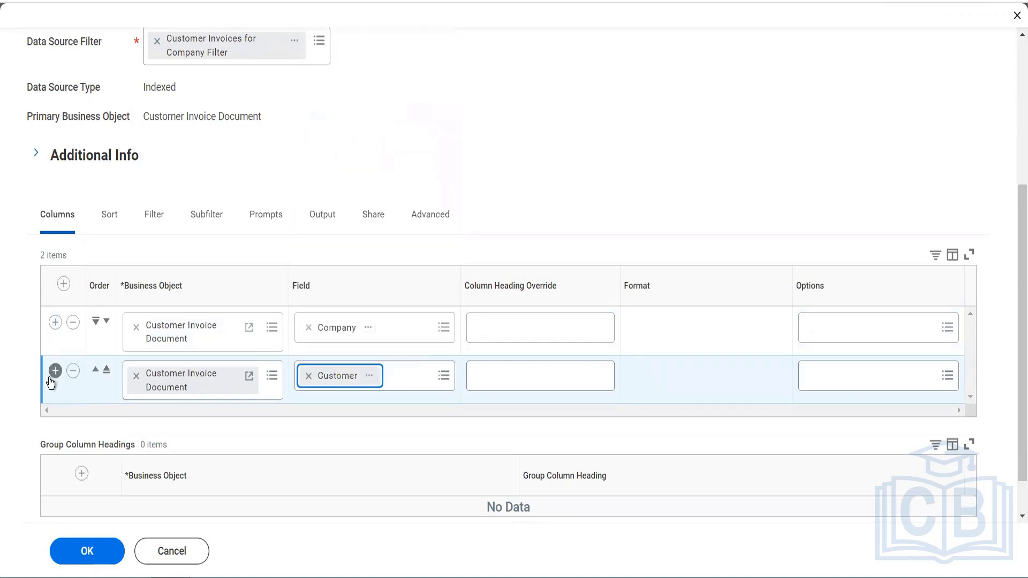
- Add a third report column and set its field to Invoice Date
click(50, 378)
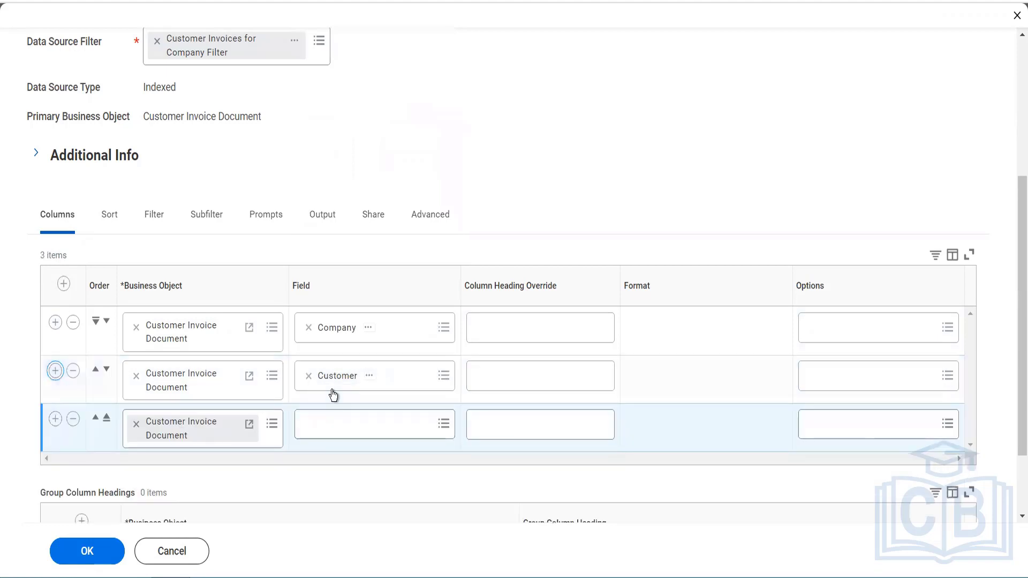
click(338, 428)
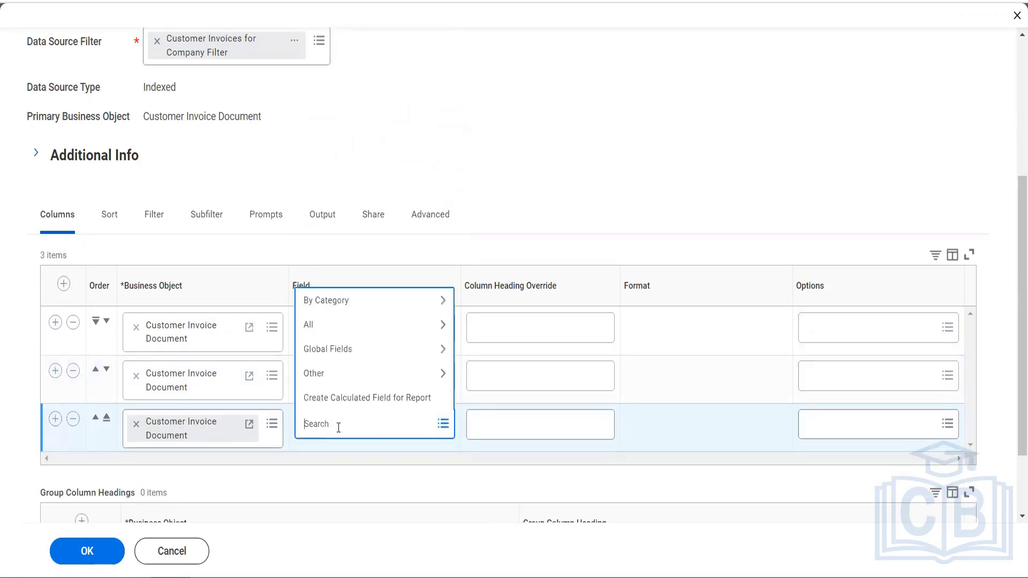
text(Invoice date)
key(Return)
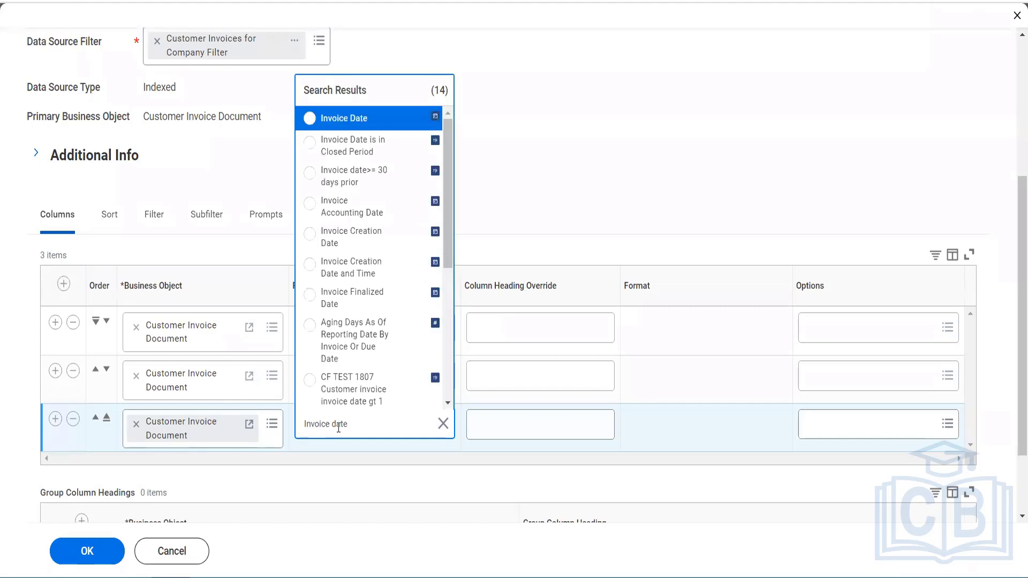
click(363, 126)
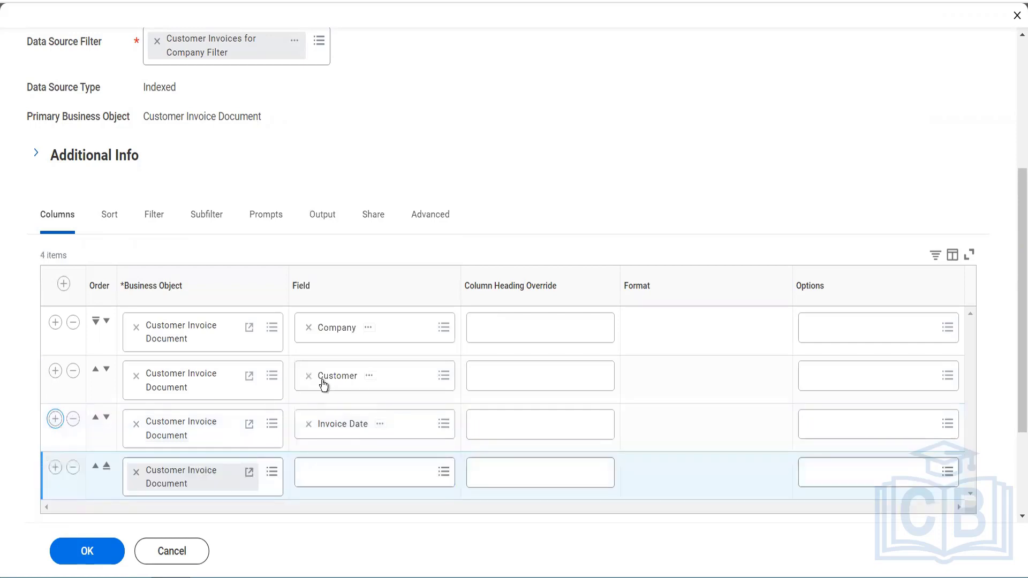
- Set the field of the fourth report column to Total Invoice Amount with Sign
scroll(323, 384, down, 3)
click(337, 335)
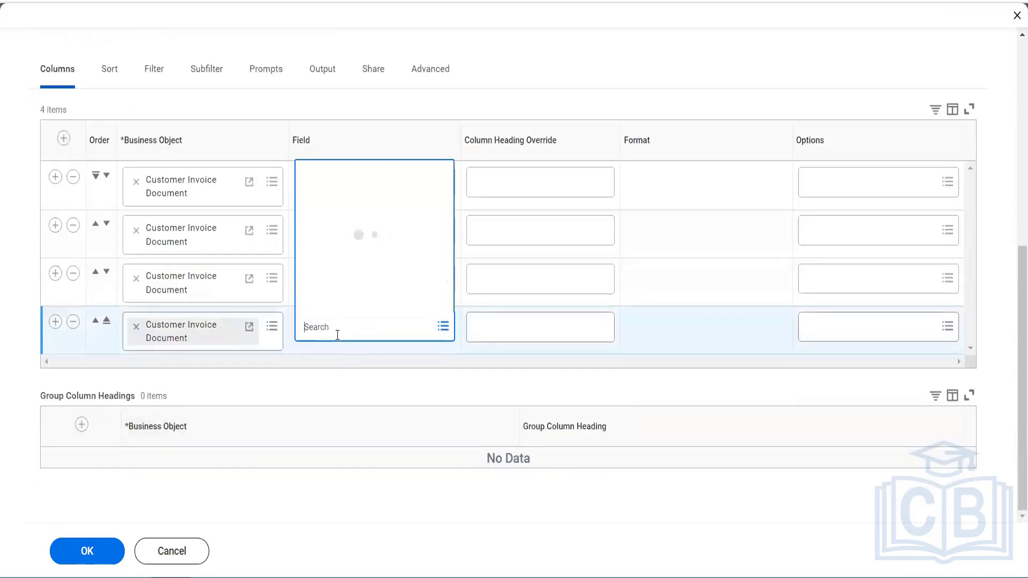
text(iv)
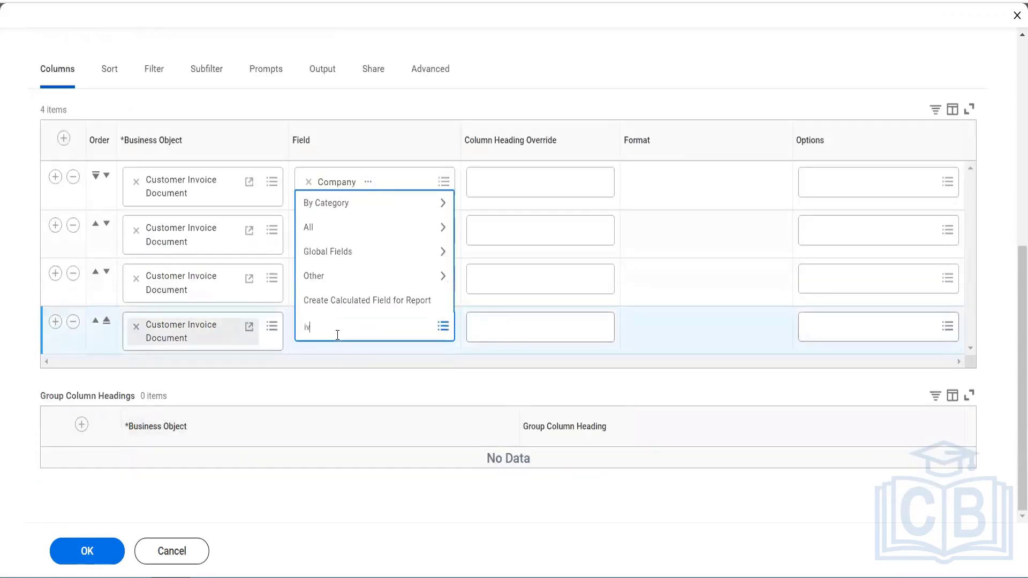
text(nvoice amount)
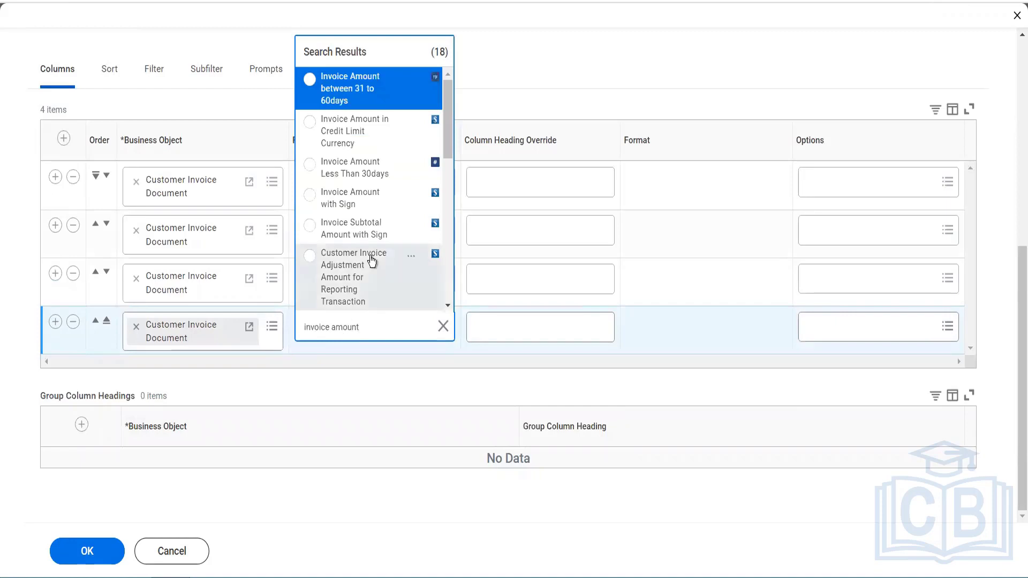
scroll(371, 259, down, 2)
scroll(370, 259, down, 1)
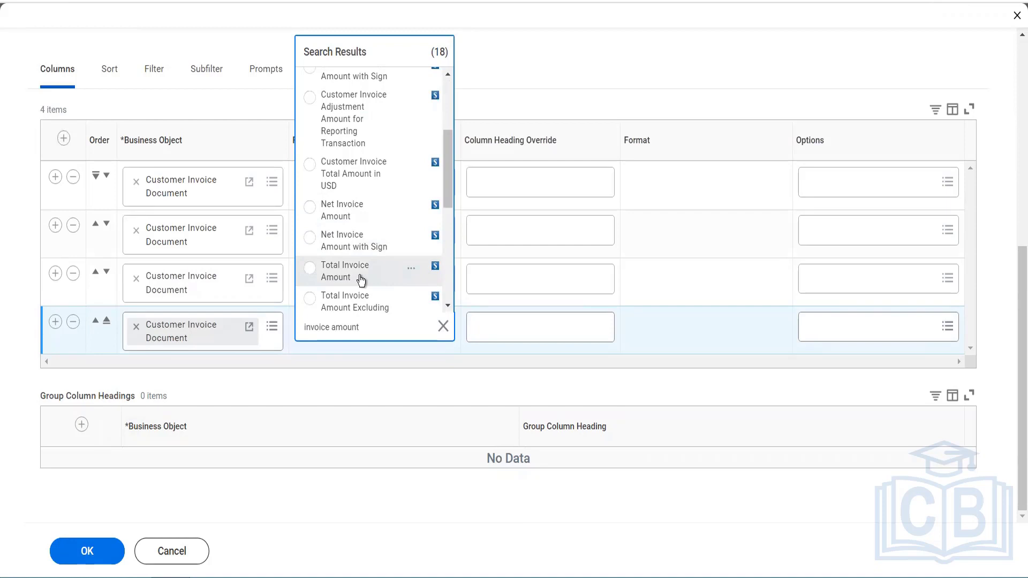
scroll(360, 277, down, 1)
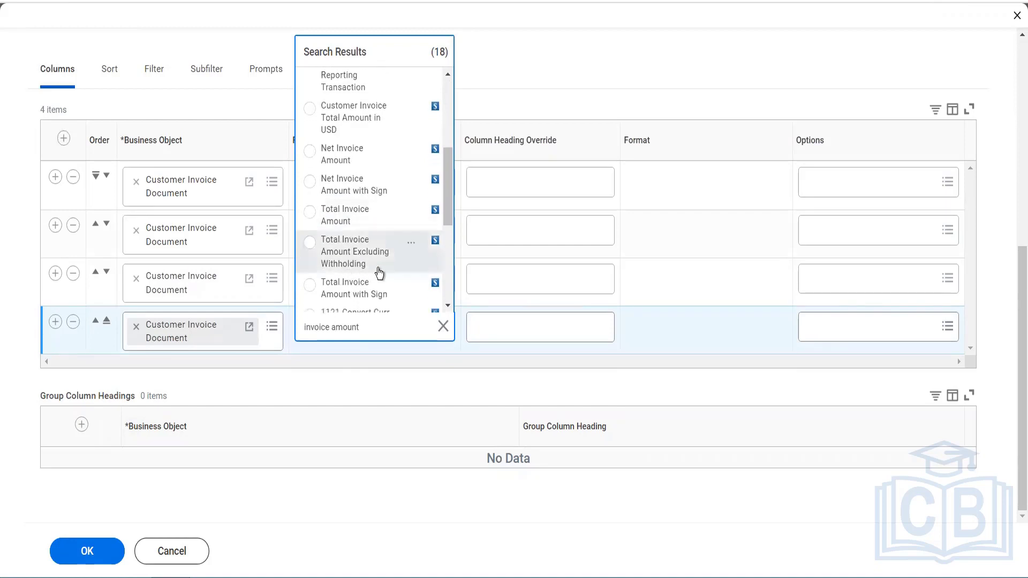
scroll(373, 292, down, 1)
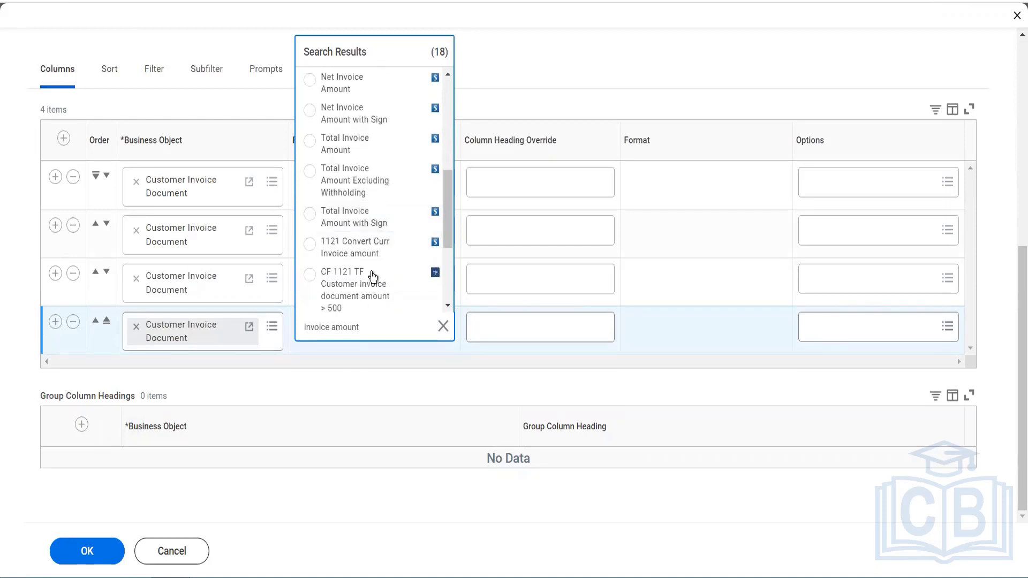
click(373, 224)
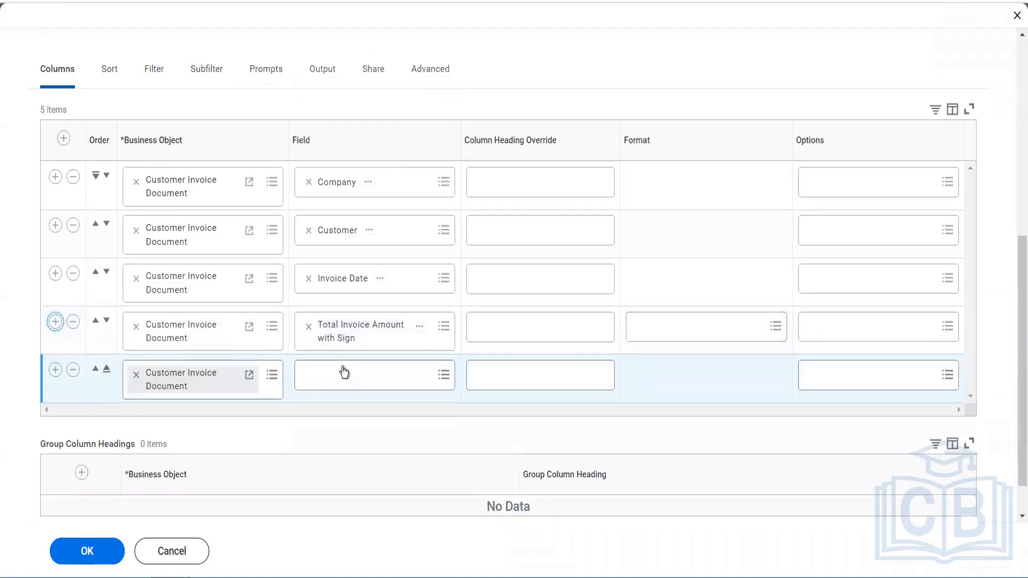
- Set the field of the fifth report column to Net Invoice Amount
click(339, 375)
text(net invoice)
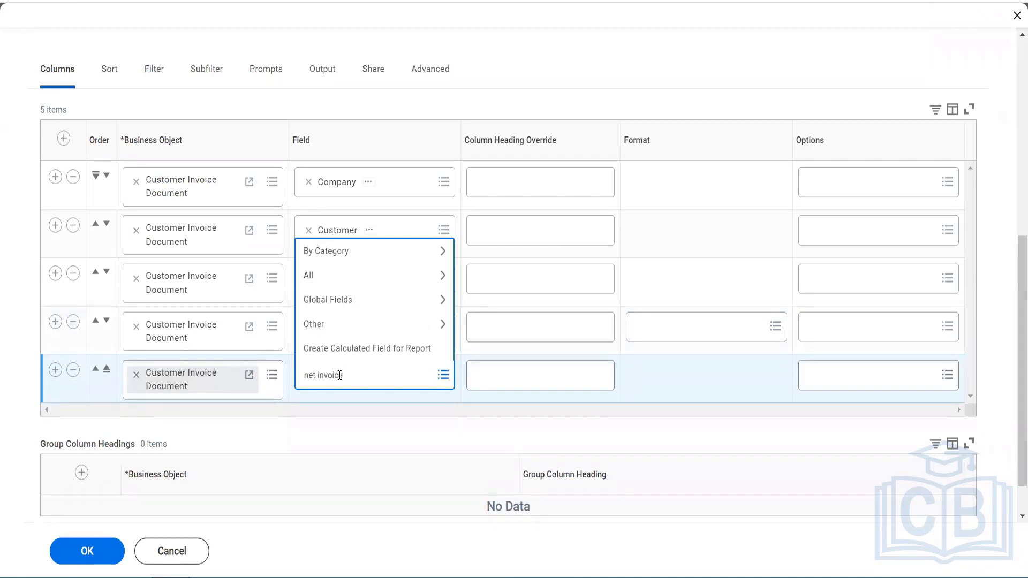
key(Return)
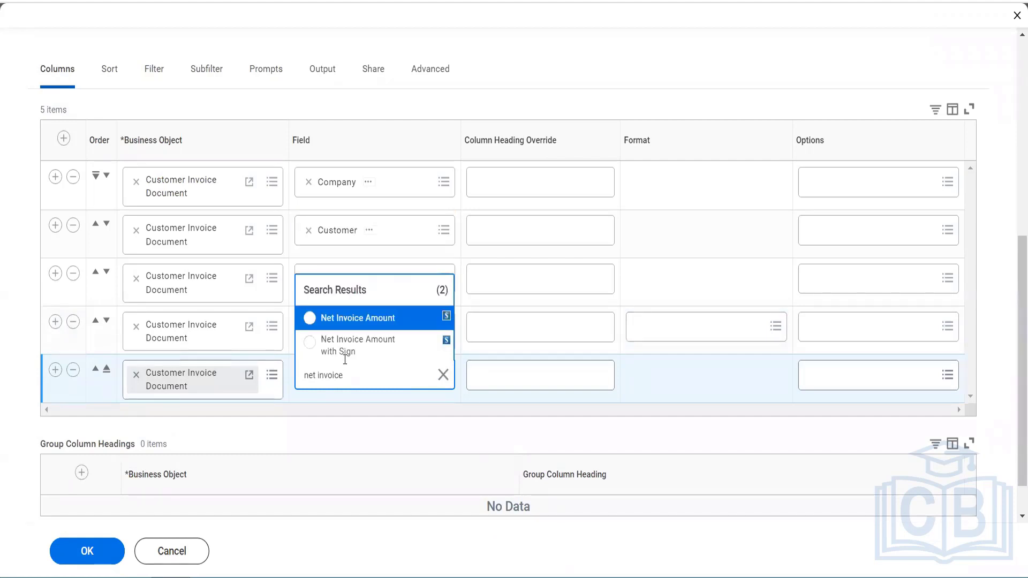
click(345, 321)
- Add a sixth report column and set its field to Due Date
click(55, 370)
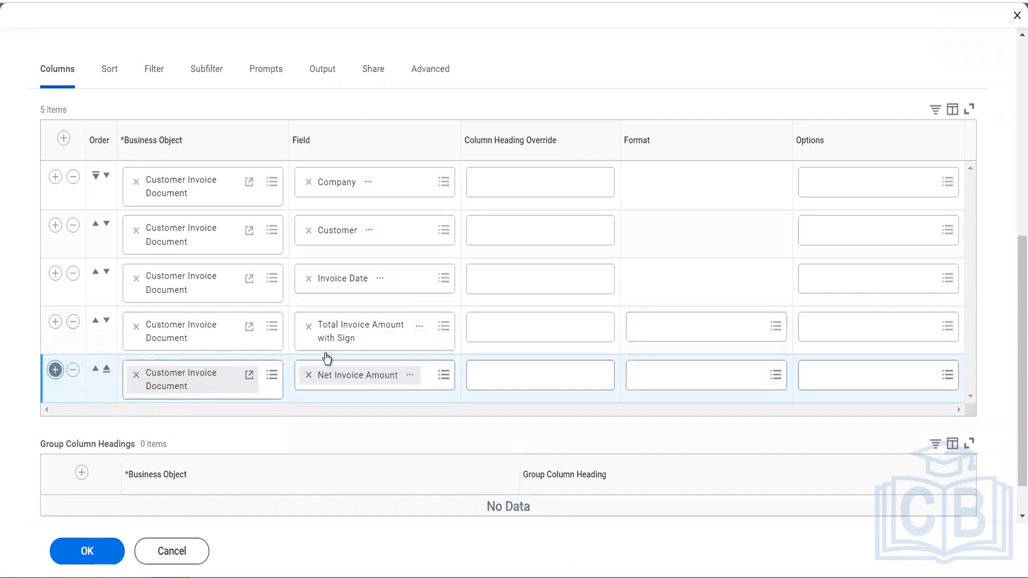
click(338, 430)
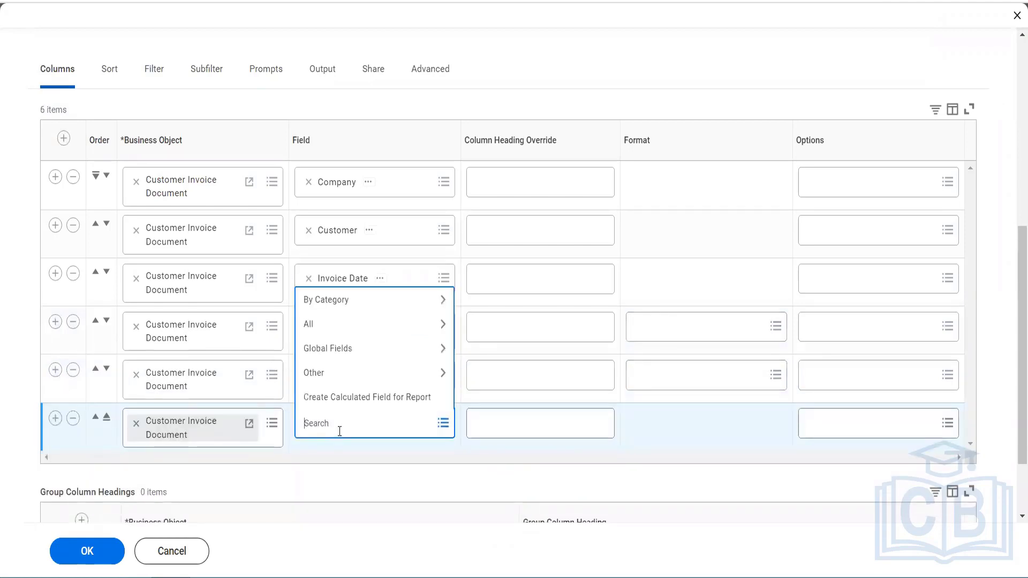
text(due date)
key(Return)
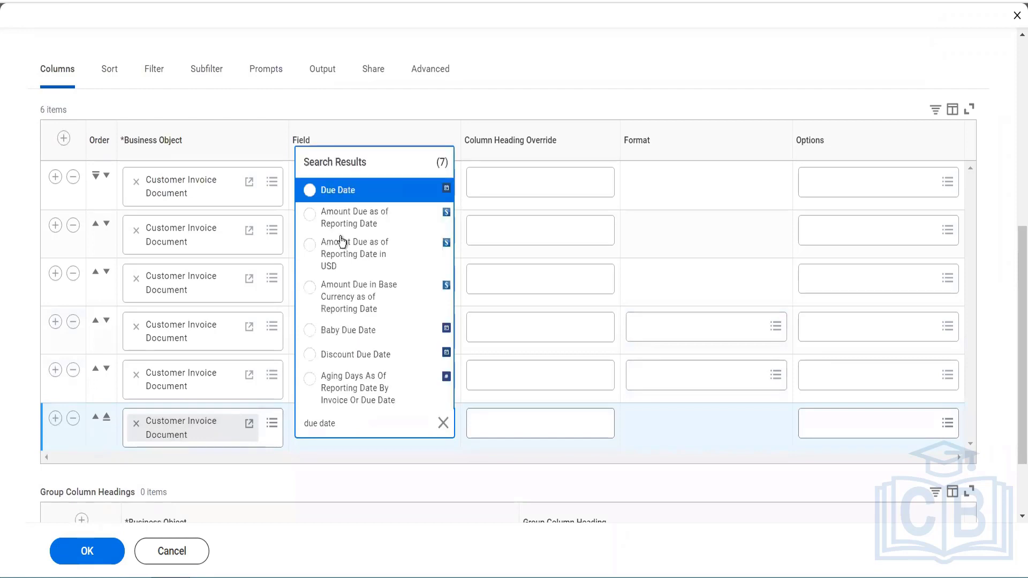
click(345, 196)
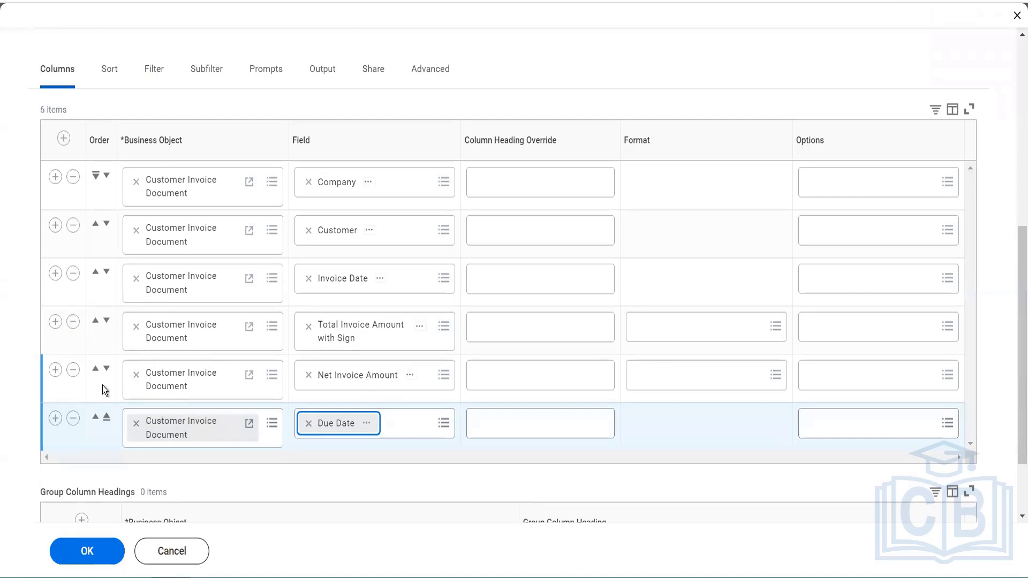
- Insert a report column directly after Customer and set its field to Document Payment Status
click(55, 225)
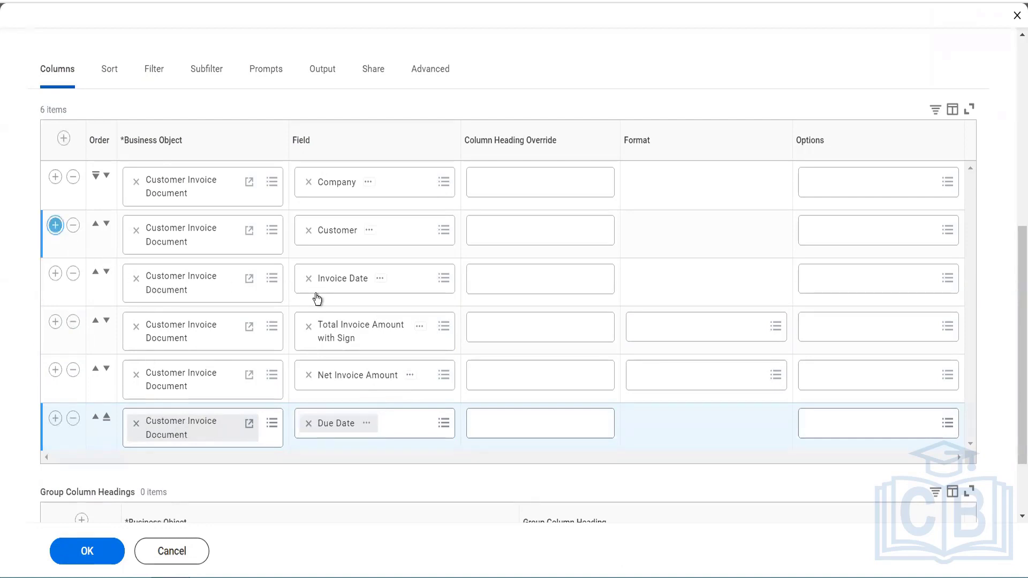
click(340, 282)
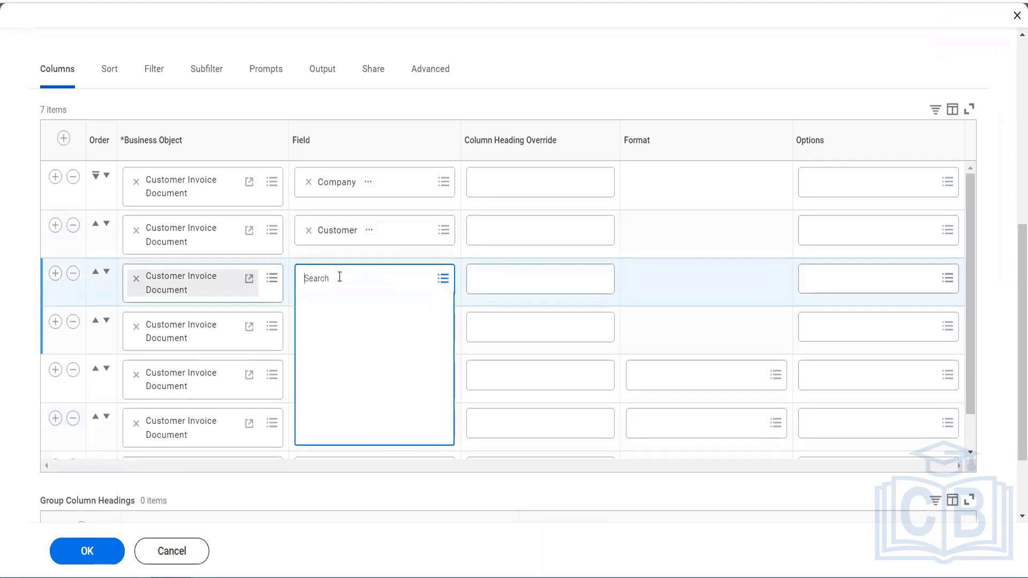
text(payment stat)
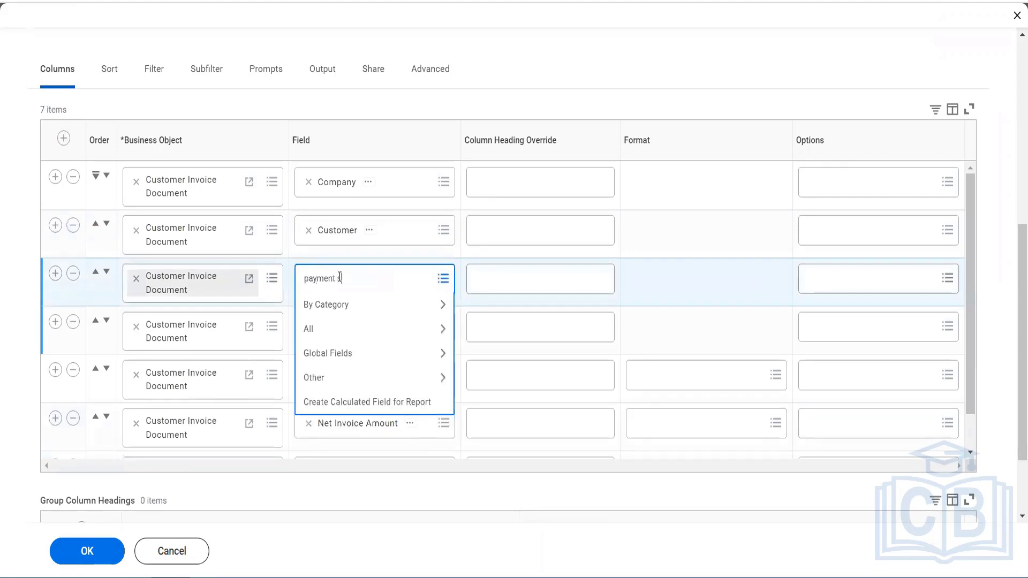
text(us)
key(Return)
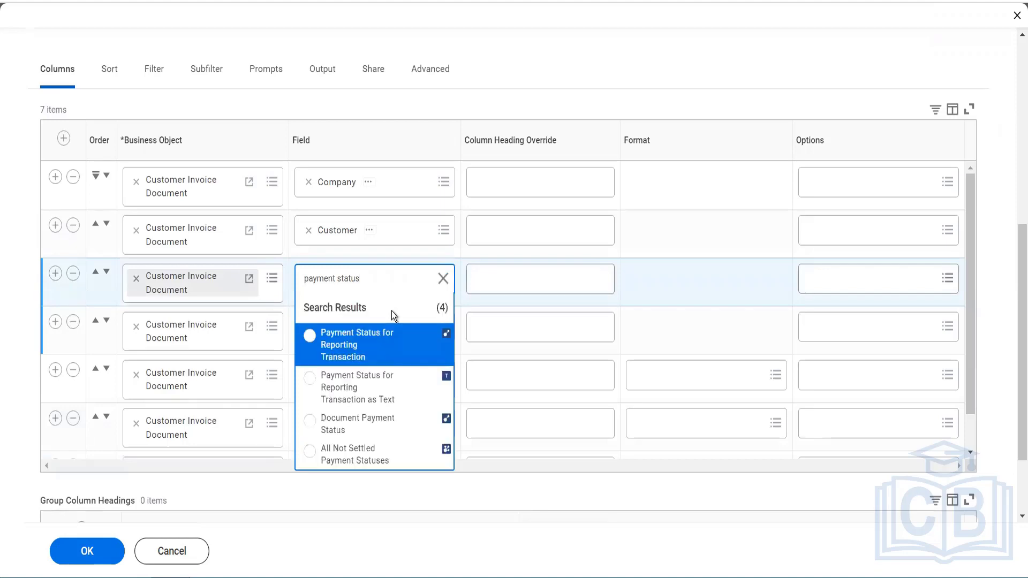
click(355, 429)
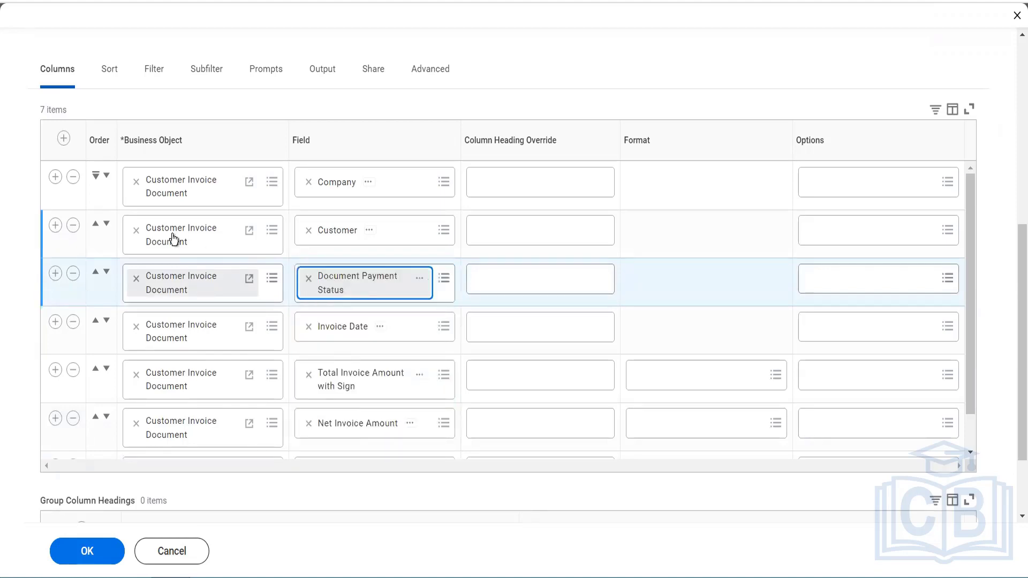
- Insert a report column between Customer and Document Payment Status and set its field to Invoice Number
click(55, 227)
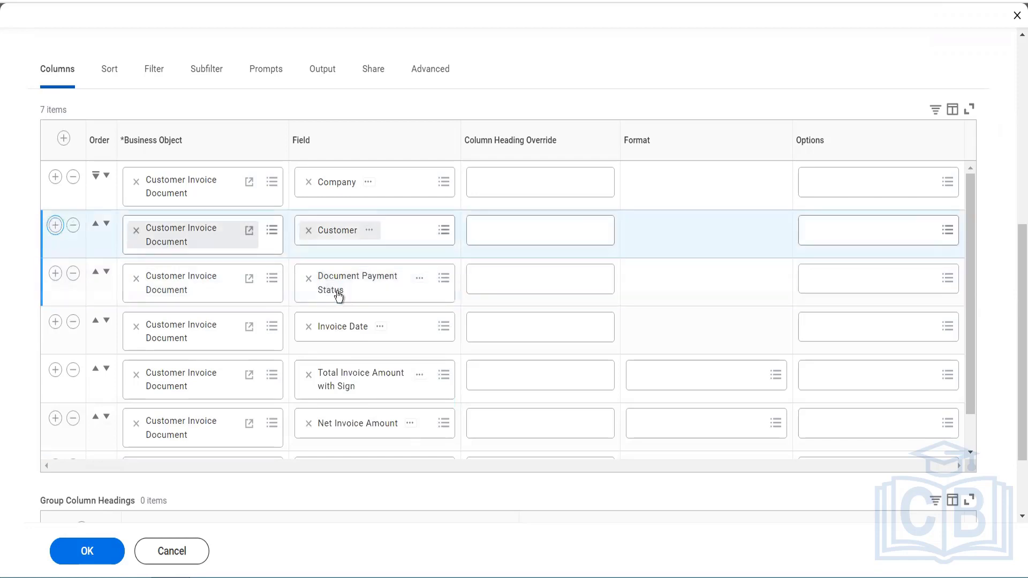
click(350, 288)
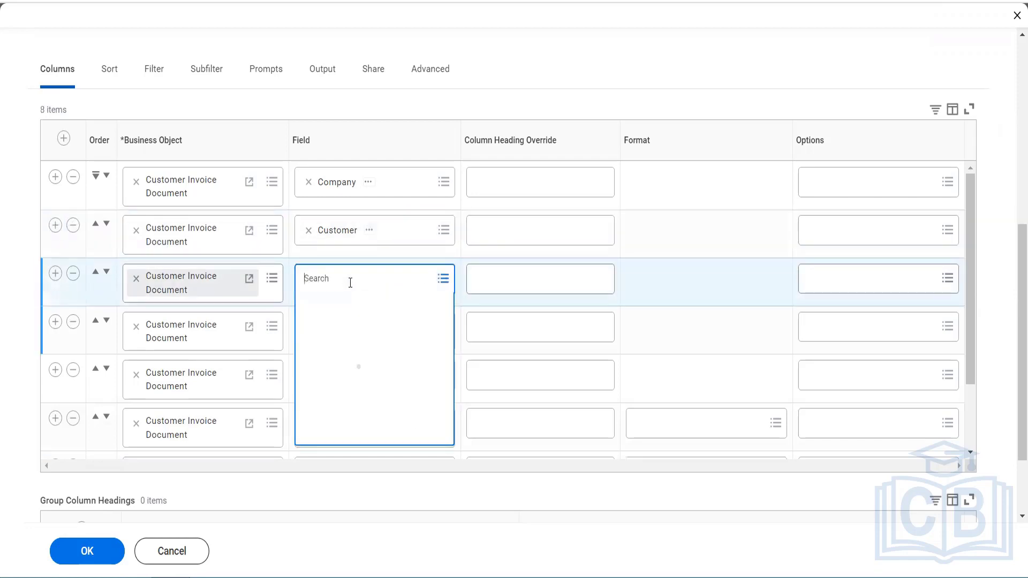
text(invpice)
key(BackSpace)
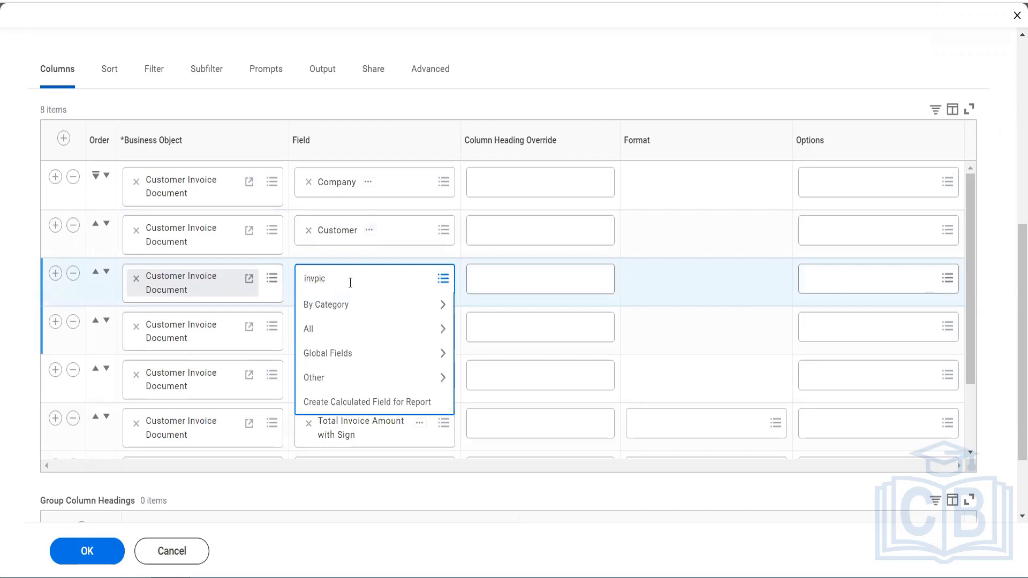
key(BackSpace)
text(oice number)
key(Return)
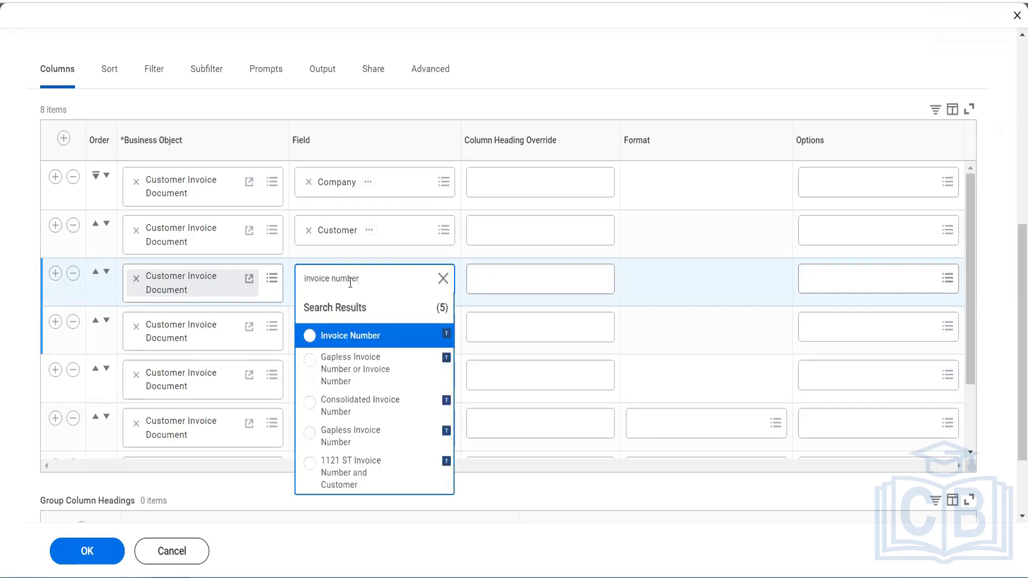
click(356, 335)
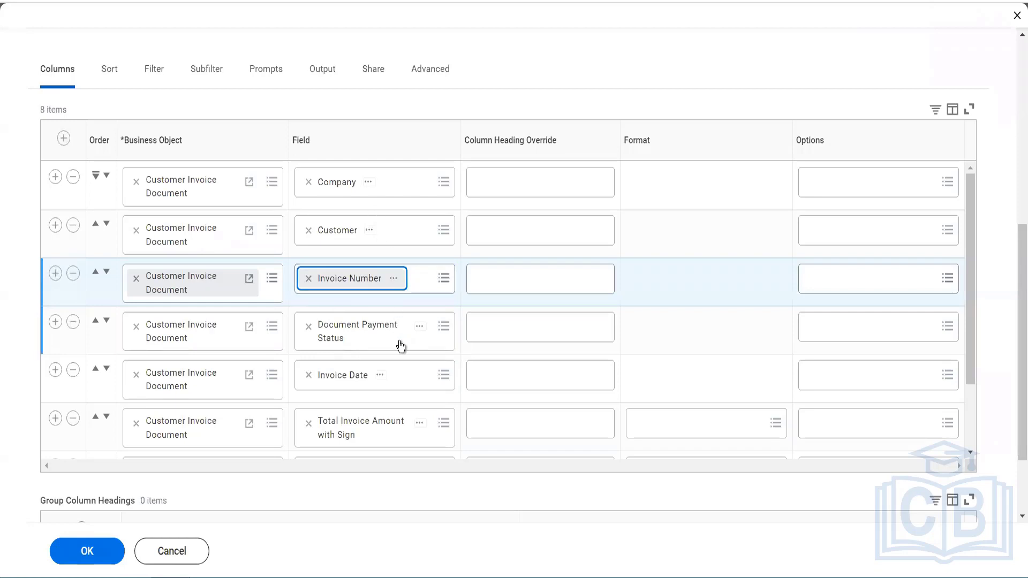
- Review the column list and set the report definition's sharing option to share with all authorized users
scroll(398, 345, down, 2)
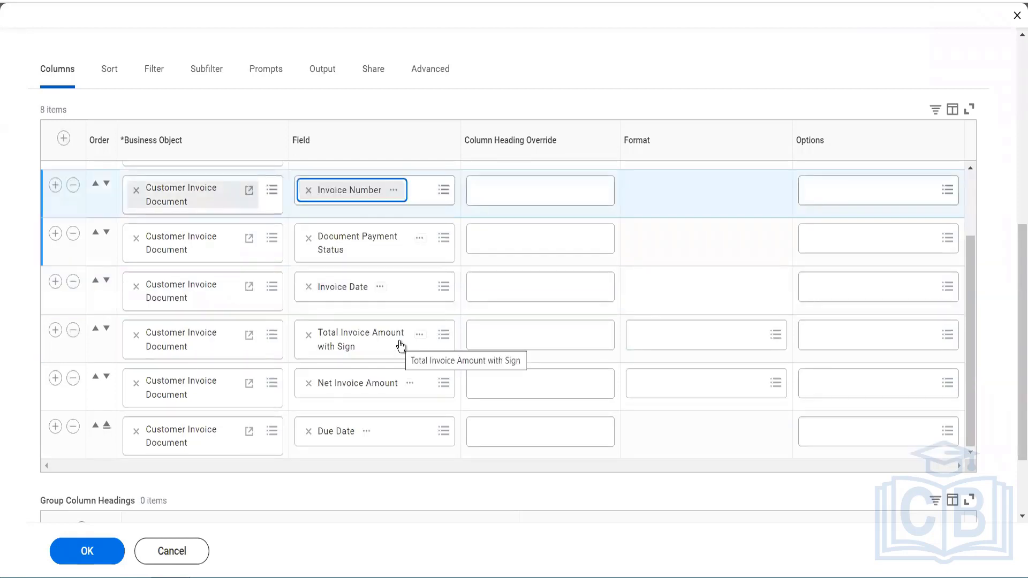
scroll(405, 389, down, 2)
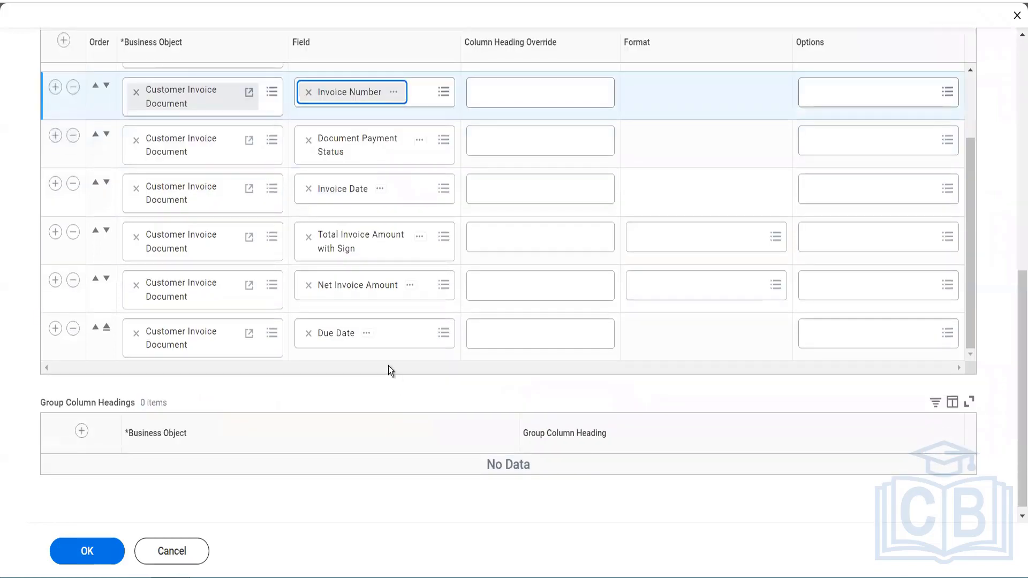
scroll(389, 368, up, 2)
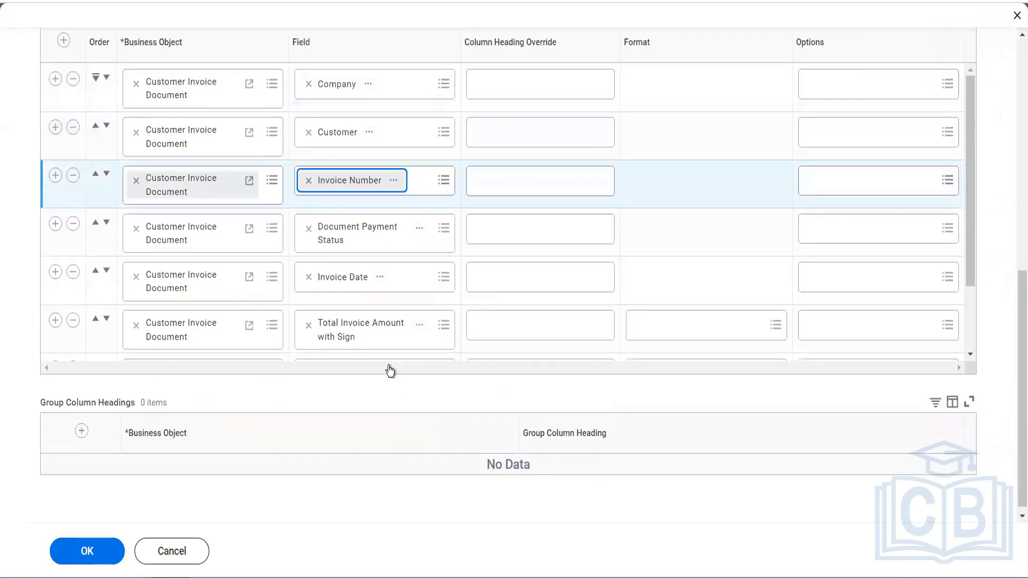
scroll(389, 368, up, 4)
scroll(389, 368, up, 3)
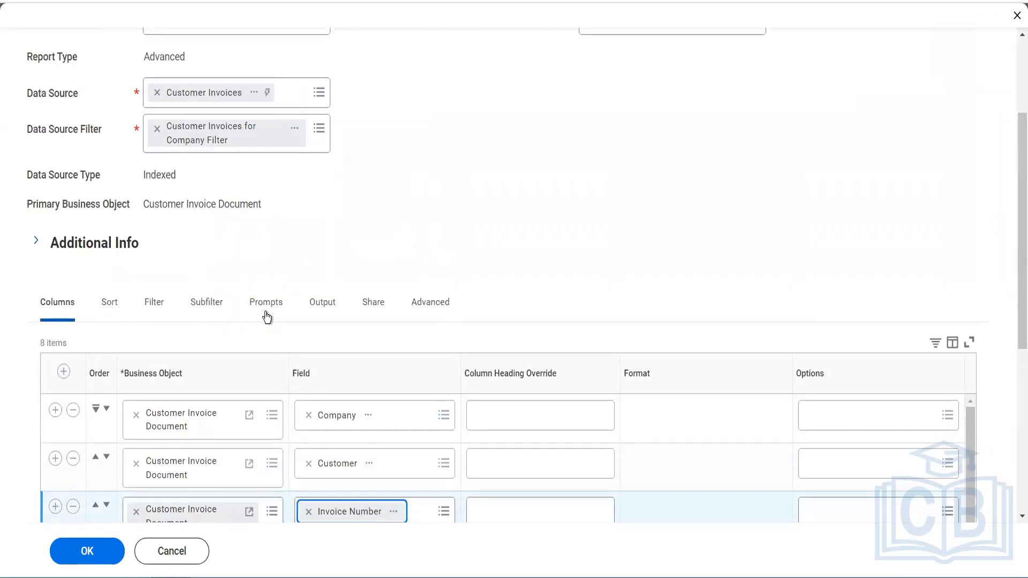
click(368, 305)
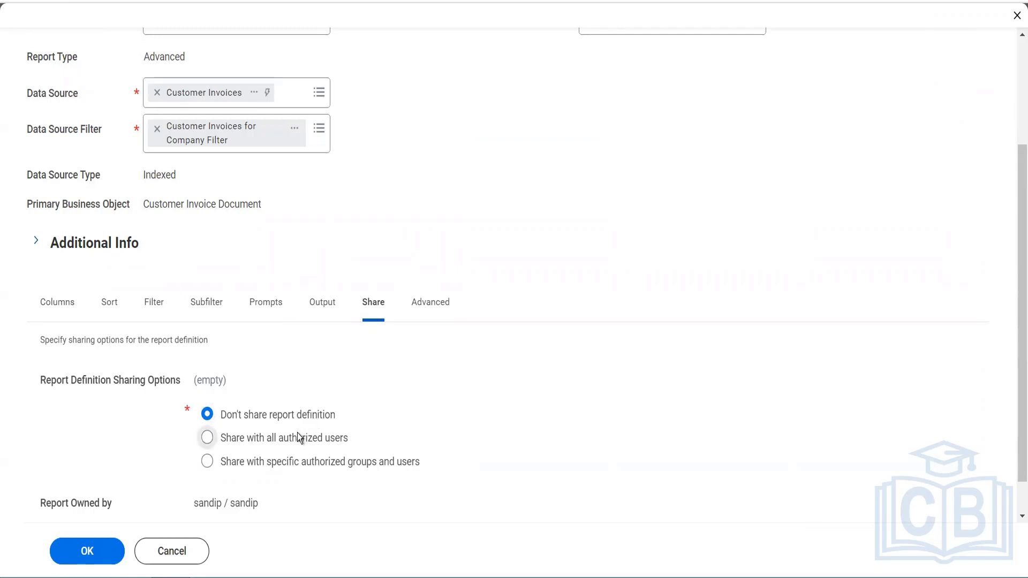
click(297, 438)
- Examine the details of the Customer Invoices data source, including its security groups, and close them
scroll(316, 233, up, 1)
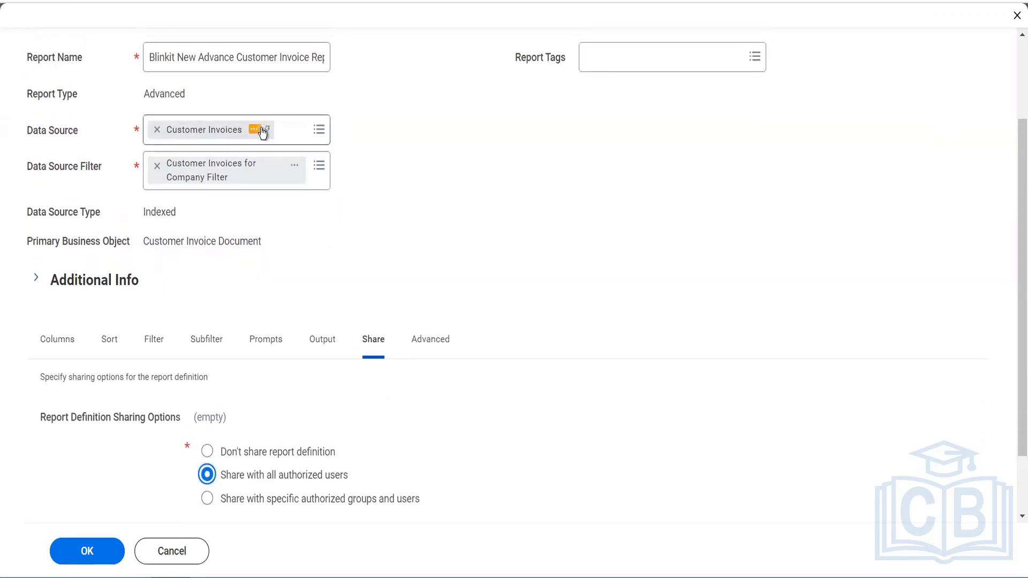
click(261, 130)
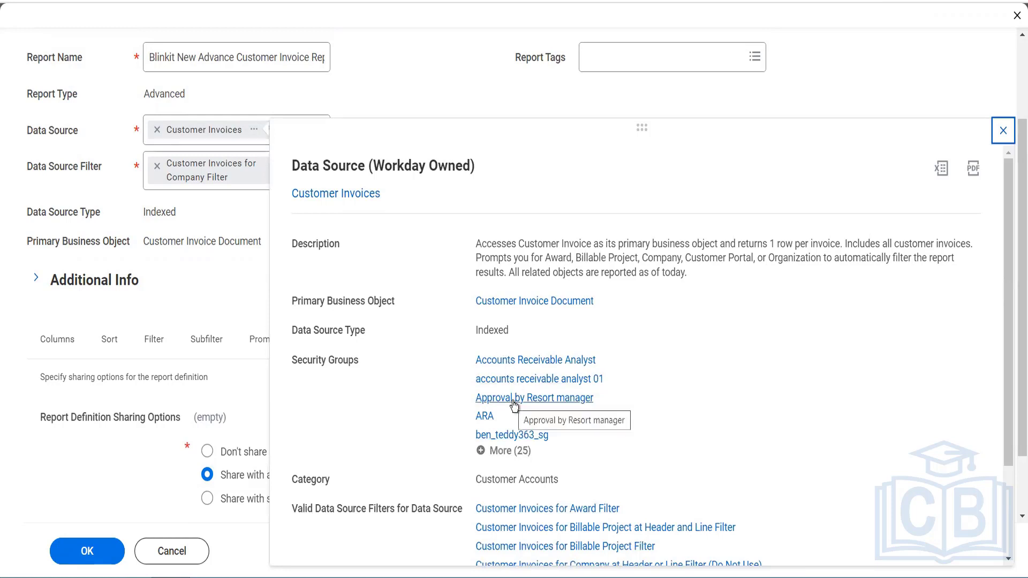
click(209, 294)
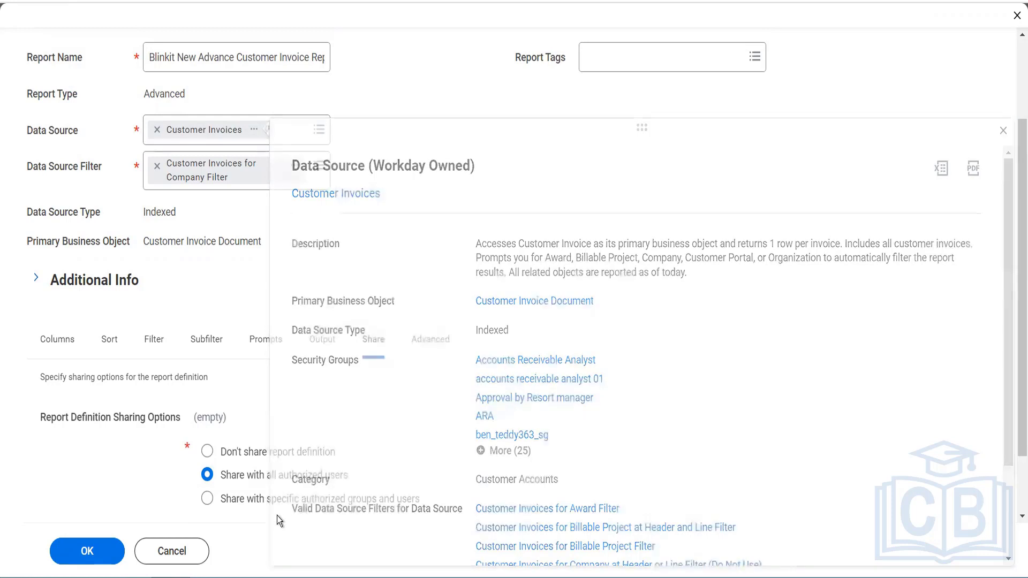
- Try sharing the report definition with specific authorized groups and users, and restore sharing with all authorized users
click(253, 501)
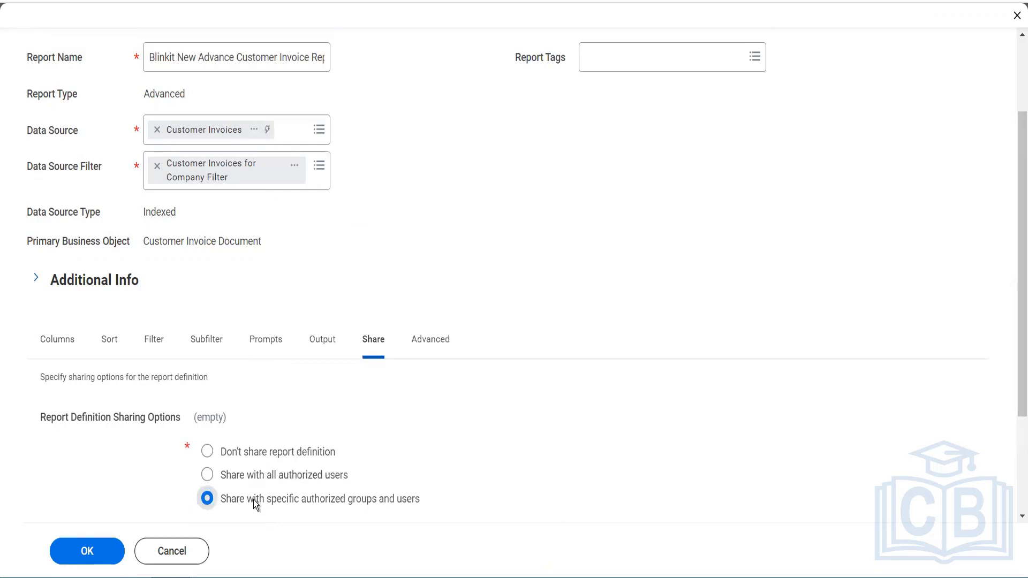
scroll(323, 500, down, 3)
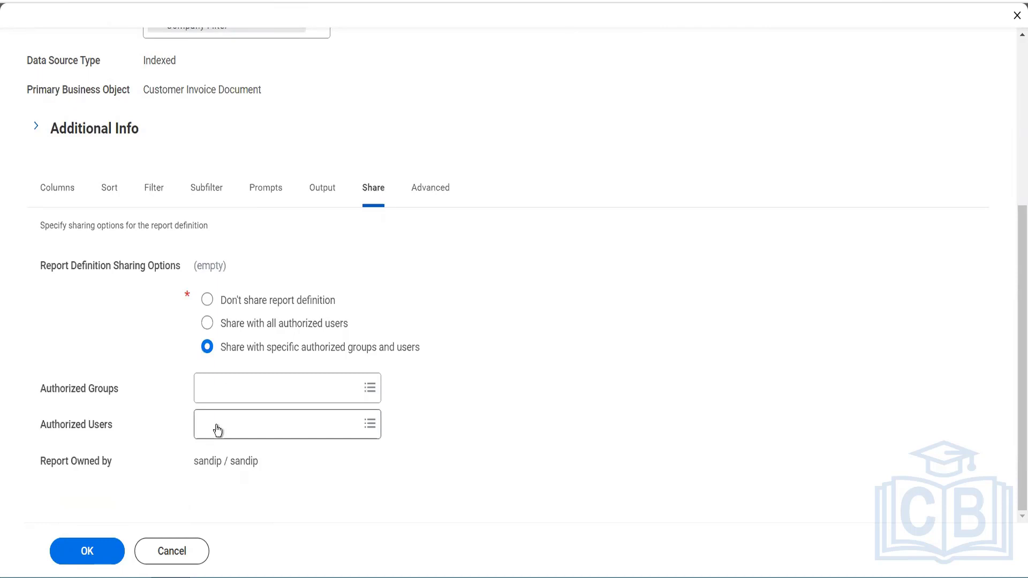
click(208, 326)
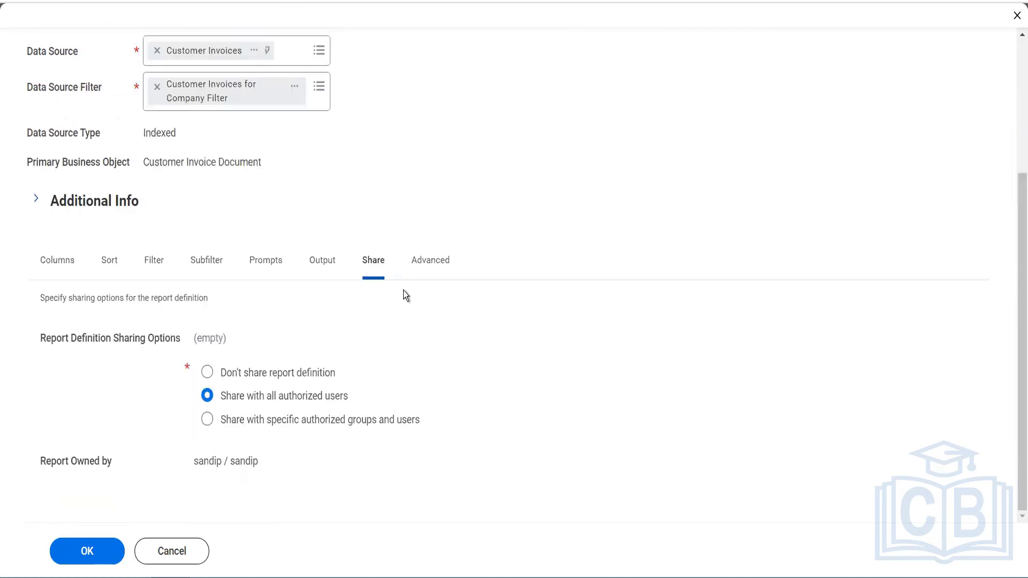
- Review the report's advanced options, from performance and view options to temporary report and facet options, and save the report definition
click(435, 264)
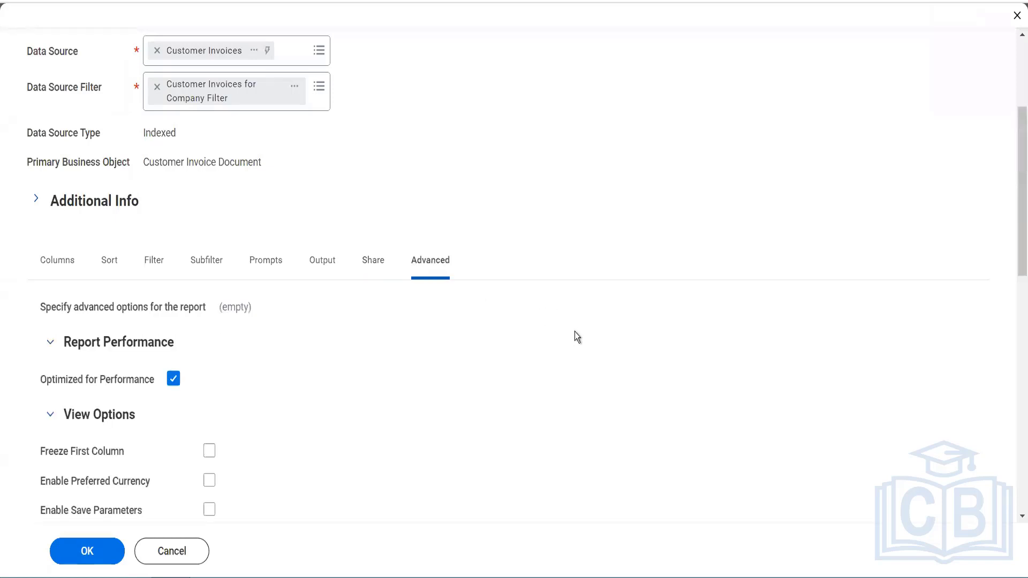
scroll(253, 188, down, 5)
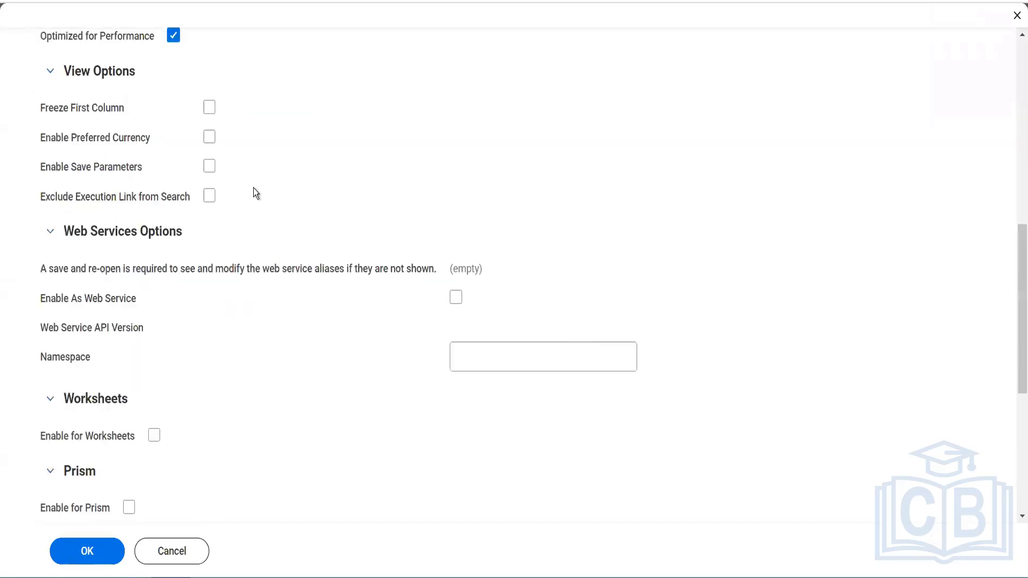
click(214, 116)
mouse_move(216, 141)
click(208, 172)
scroll(222, 367, down, 4)
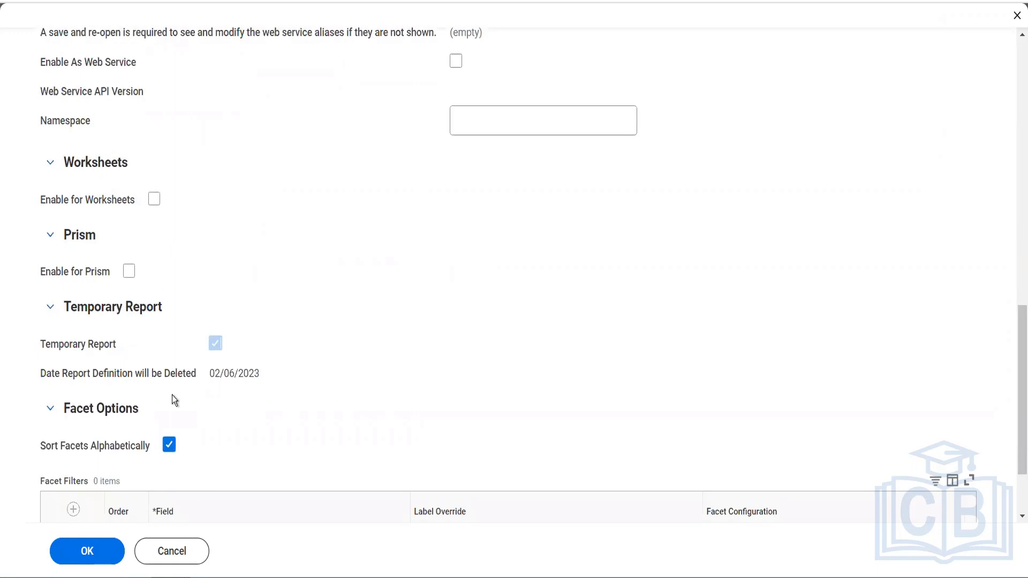
scroll(160, 428, down, 2)
mouse_move(235, 261)
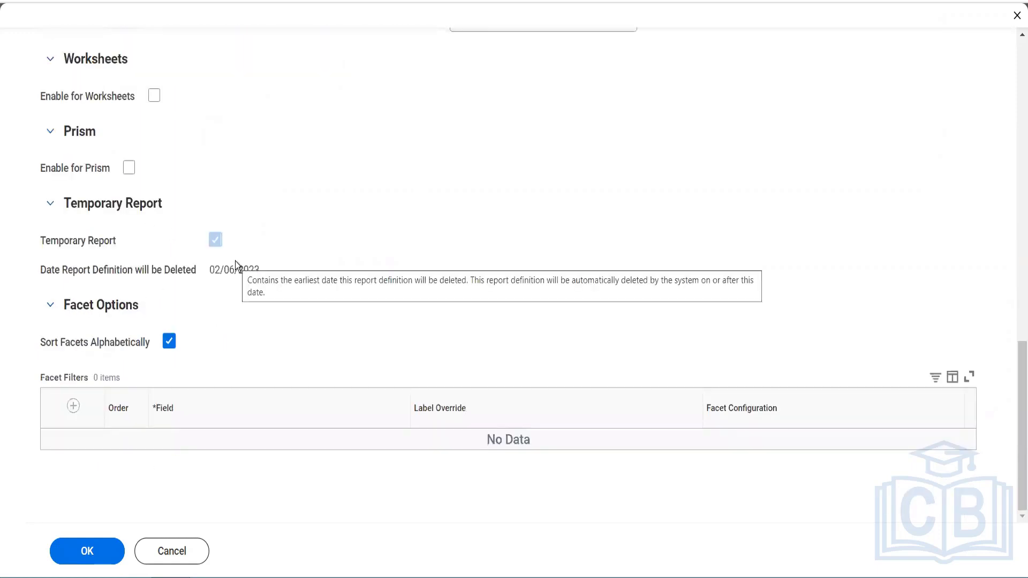
click(84, 549)
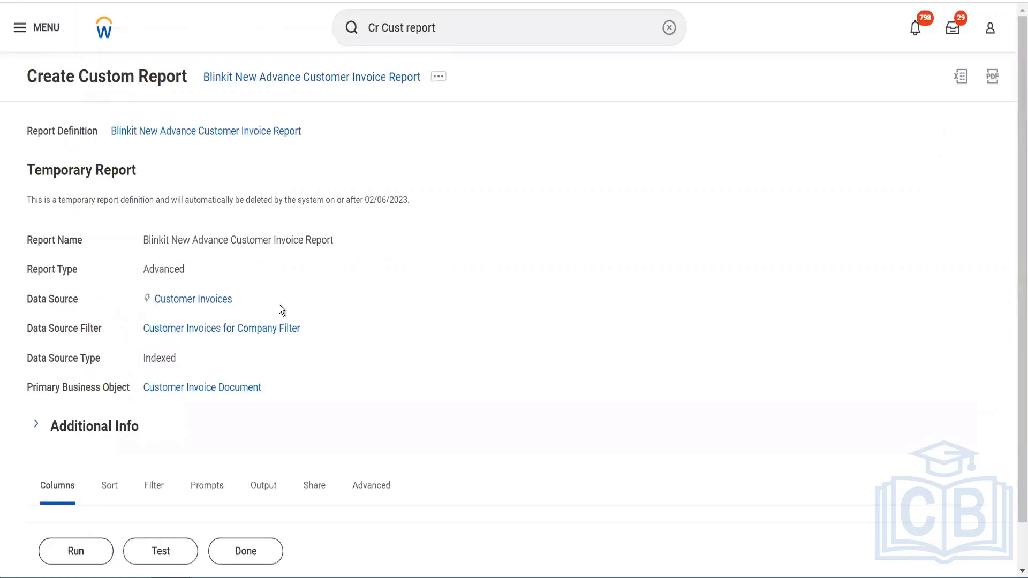
- Run the Blinkit New Advance Customer Invoice Report for the company BGC Blinkit Grocery Delivery
scroll(129, 500, down, 1)
click(80, 556)
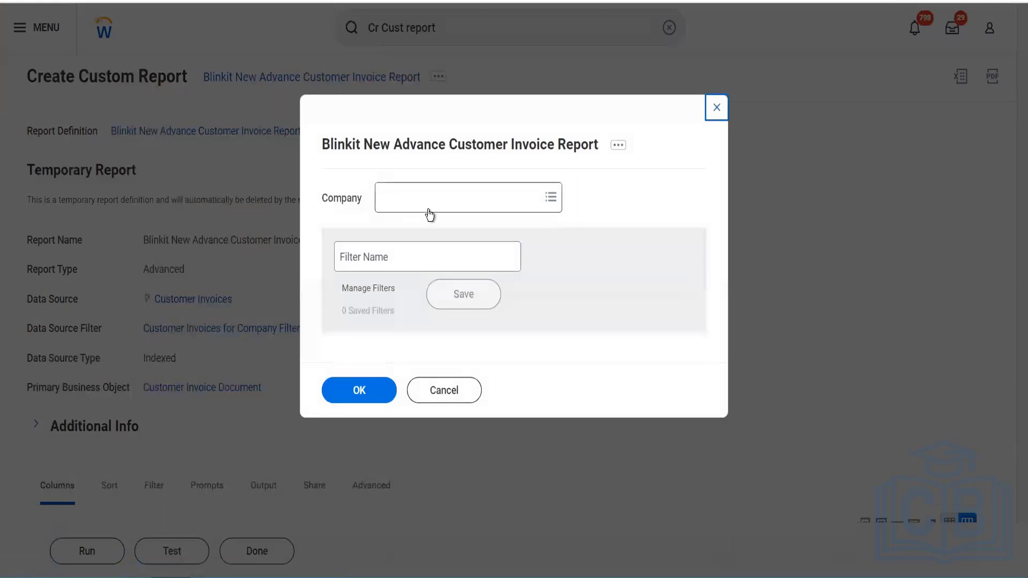
click(429, 215)
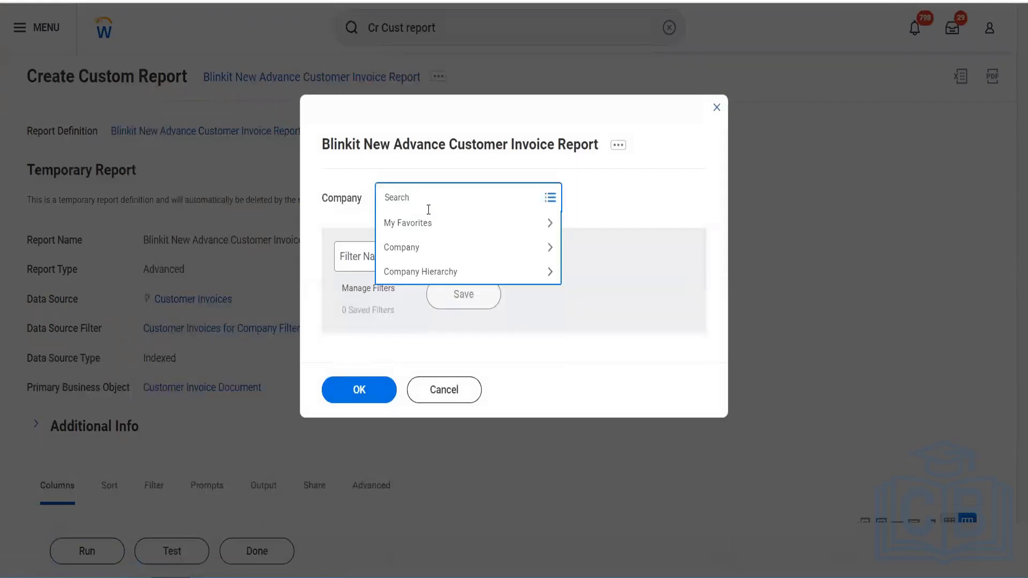
text(bligc)
key(Return)
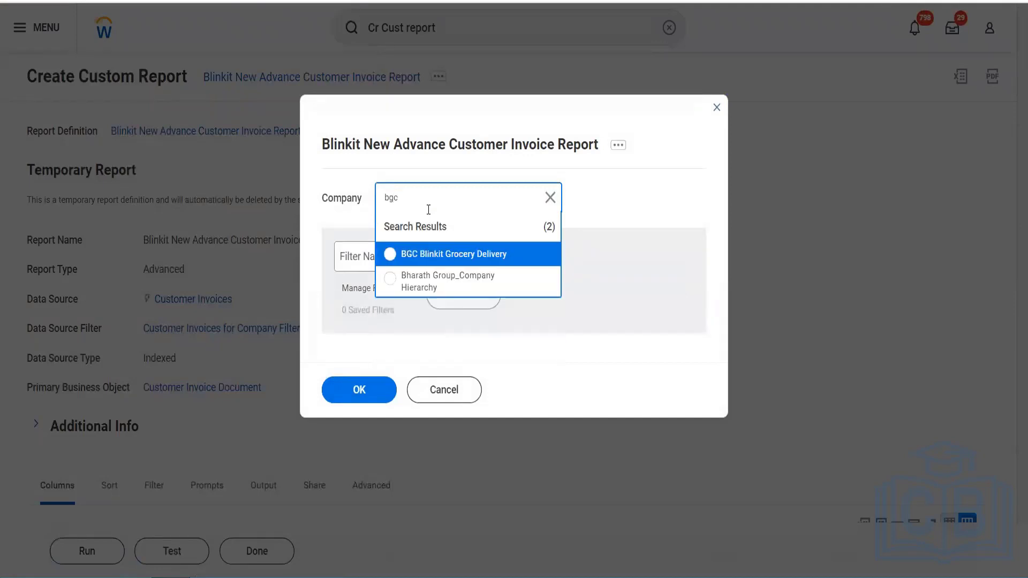
click(458, 256)
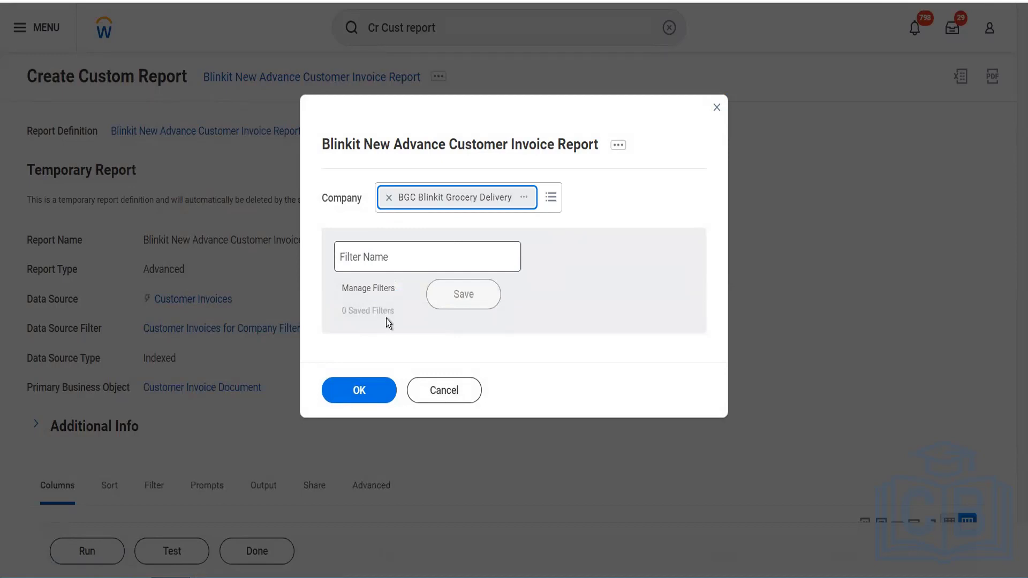
click(368, 384)
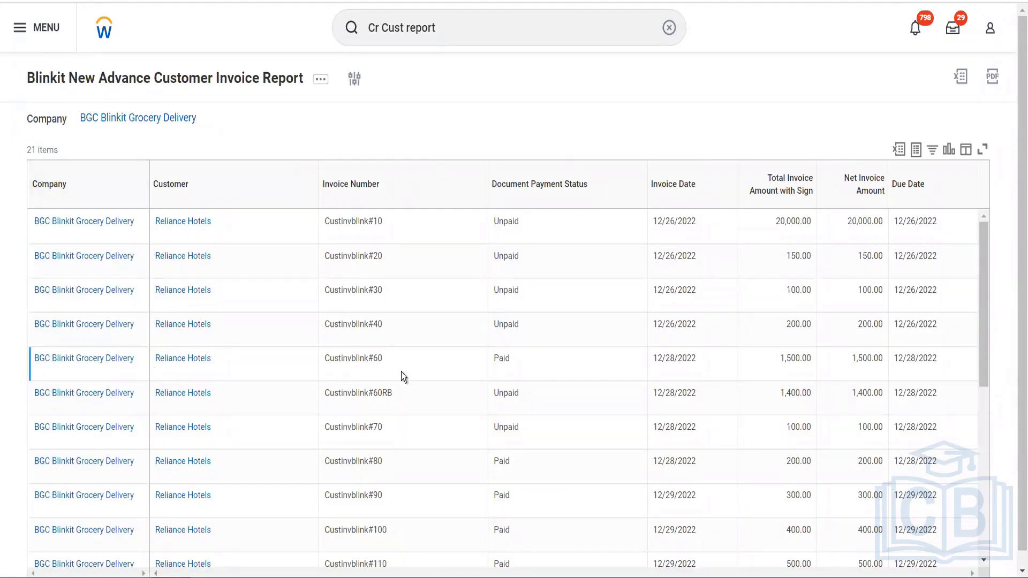
- Examine the report output, checking the Invoice Number column and the invoice rows through to the end of the list
scroll(1013, 565, down, 1)
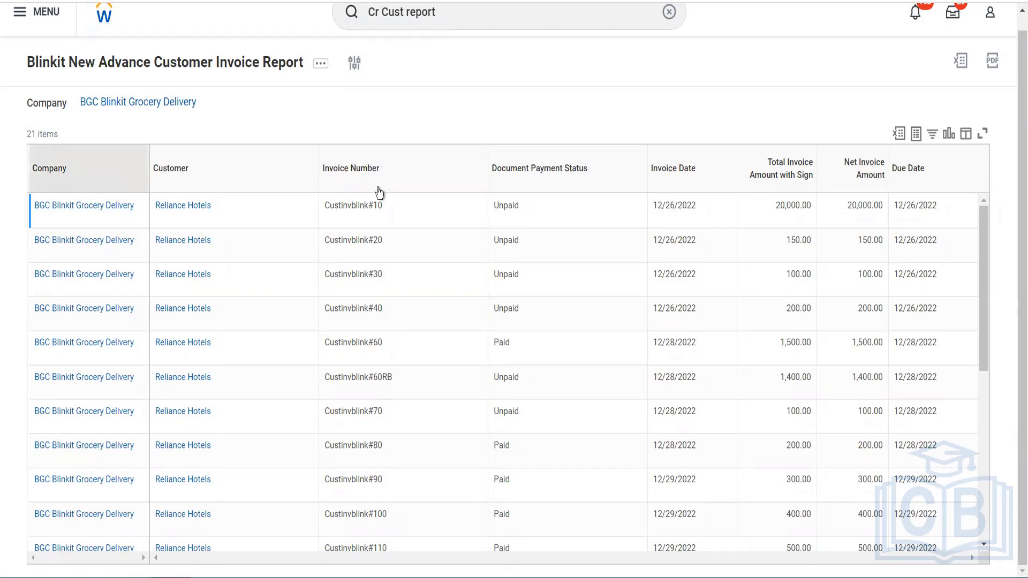
drag(272, 181, 412, 162)
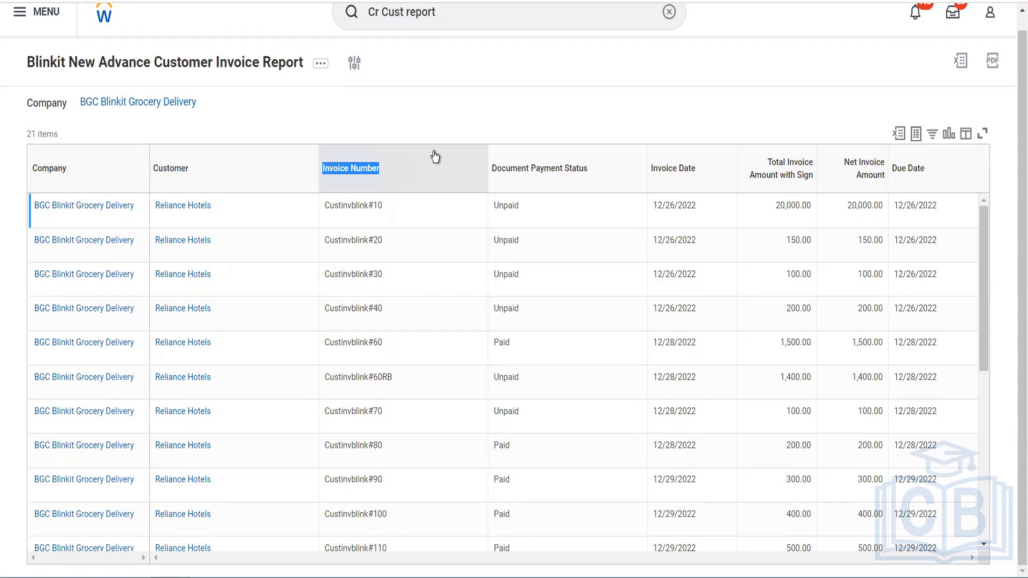
click(313, 162)
triple_click(314, 162)
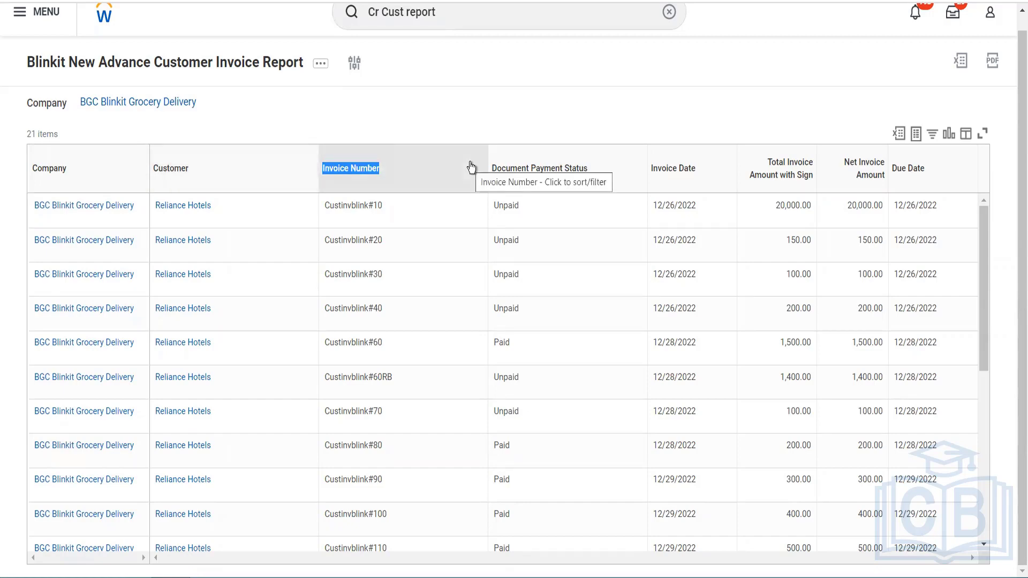
scroll(309, 334, down, 5)
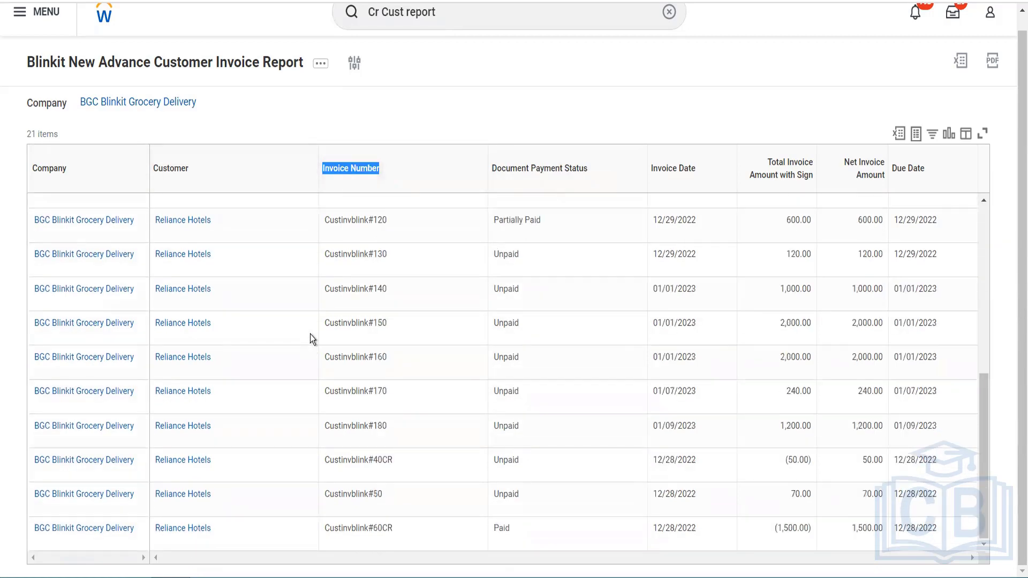
scroll(310, 334, up, 5)
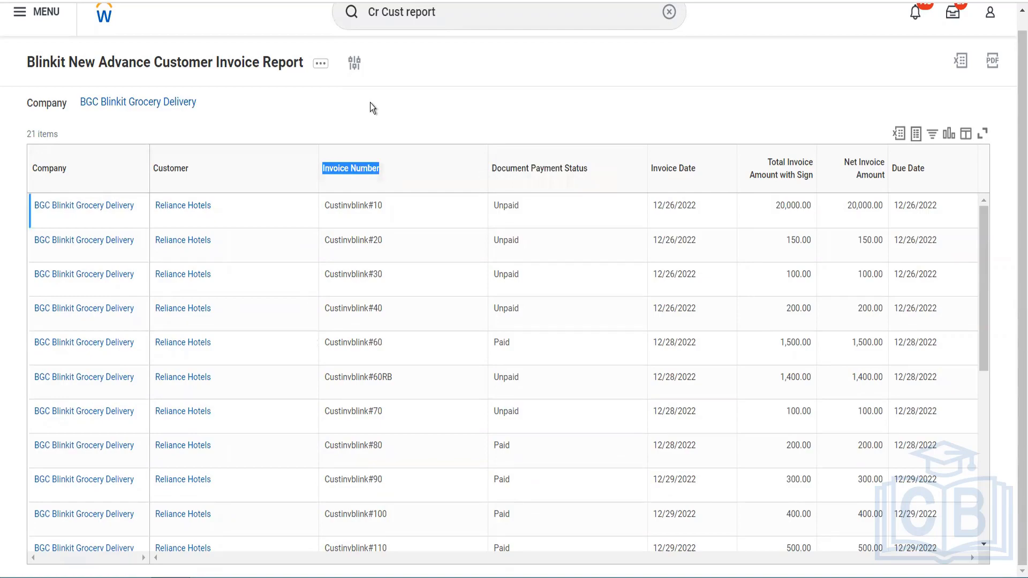
- Rerun the report with the company changed to GMS USA Global Modern Services,USA and look through the listed invoices
click(359, 73)
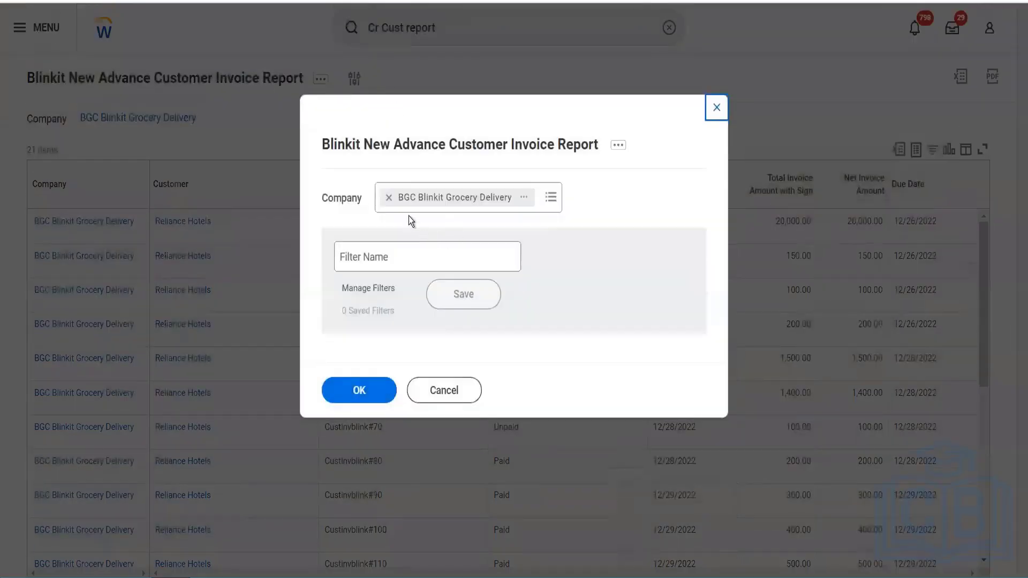
click(388, 197)
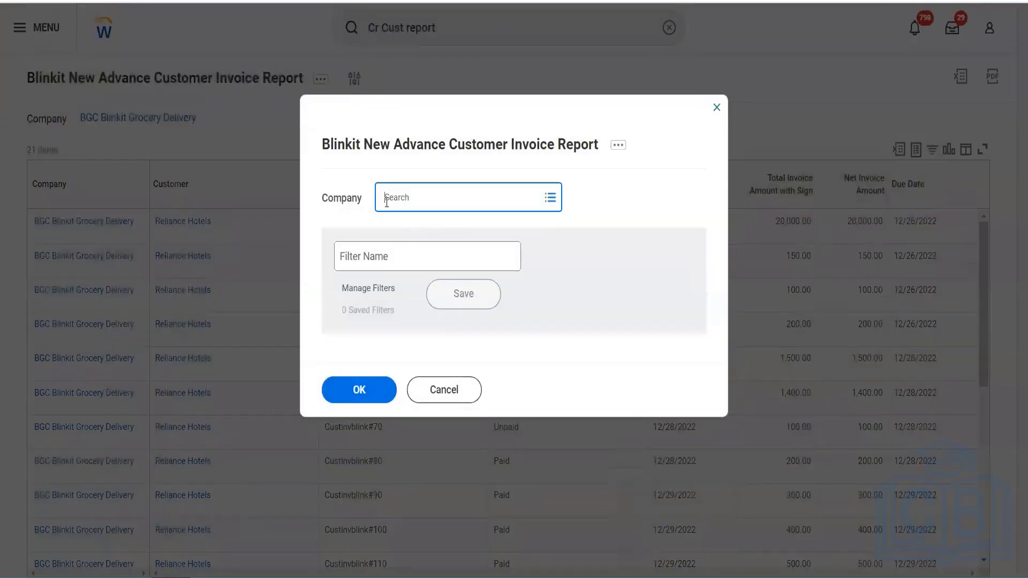
text(gms usa)
key(Return)
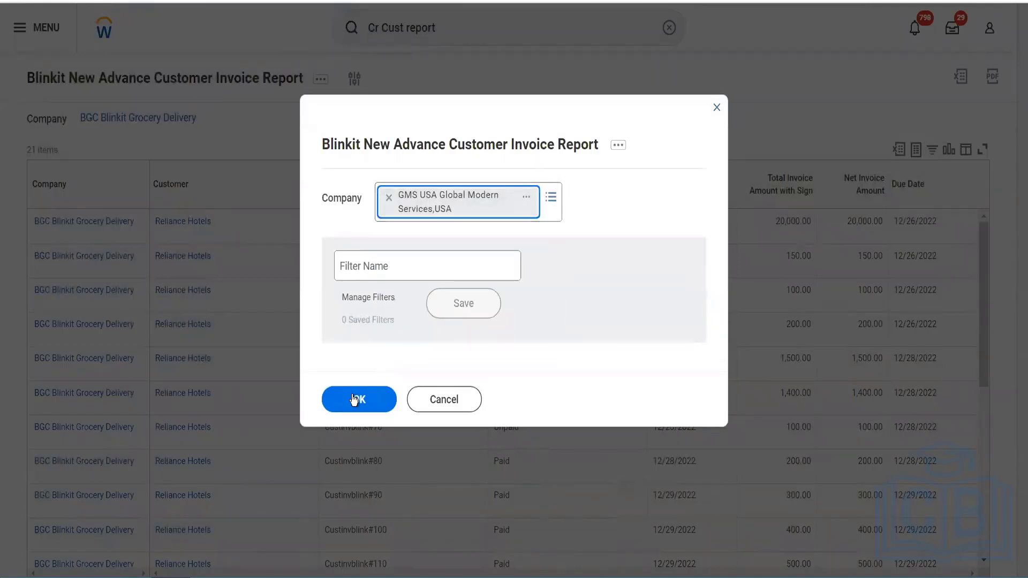
click(354, 399)
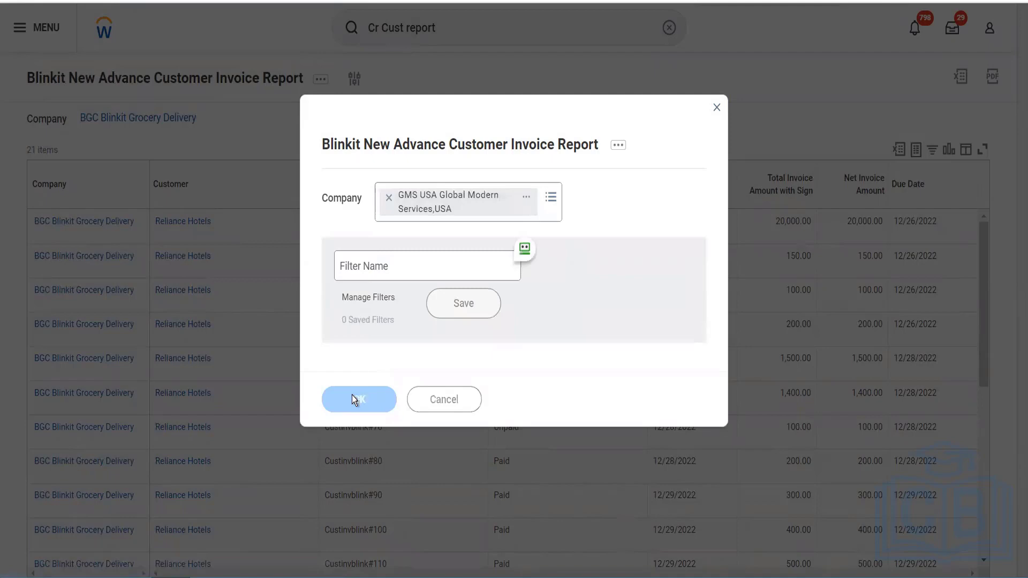
scroll(351, 395, down, 5)
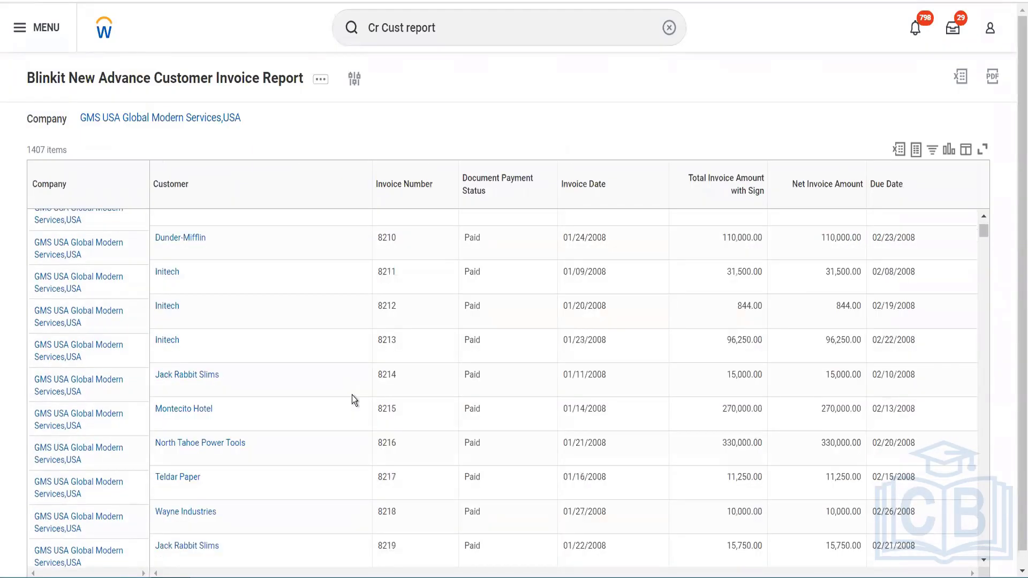
scroll(351, 394, down, 10)
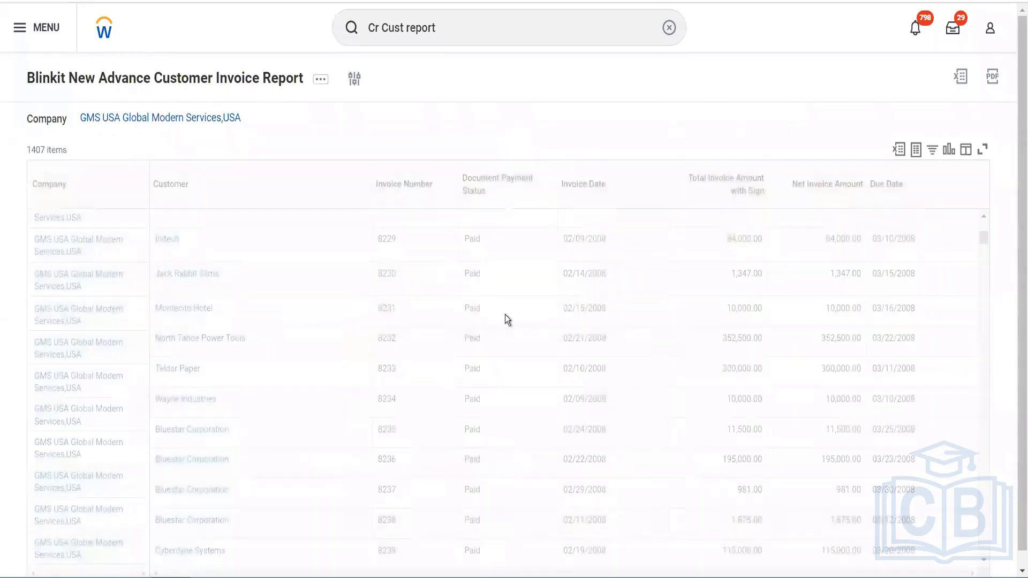
click(490, 275)
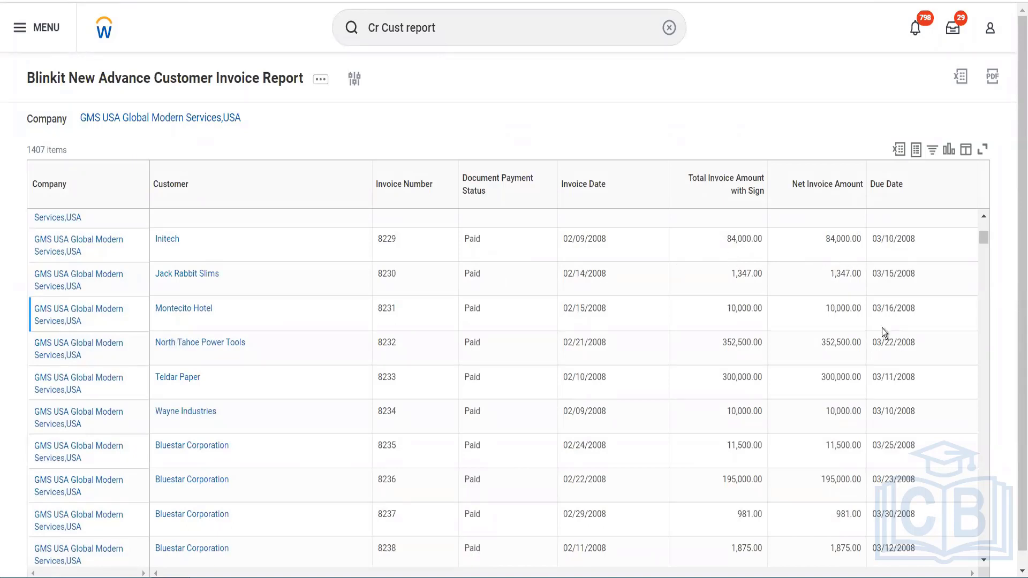
scroll(500, 321, up, 10)
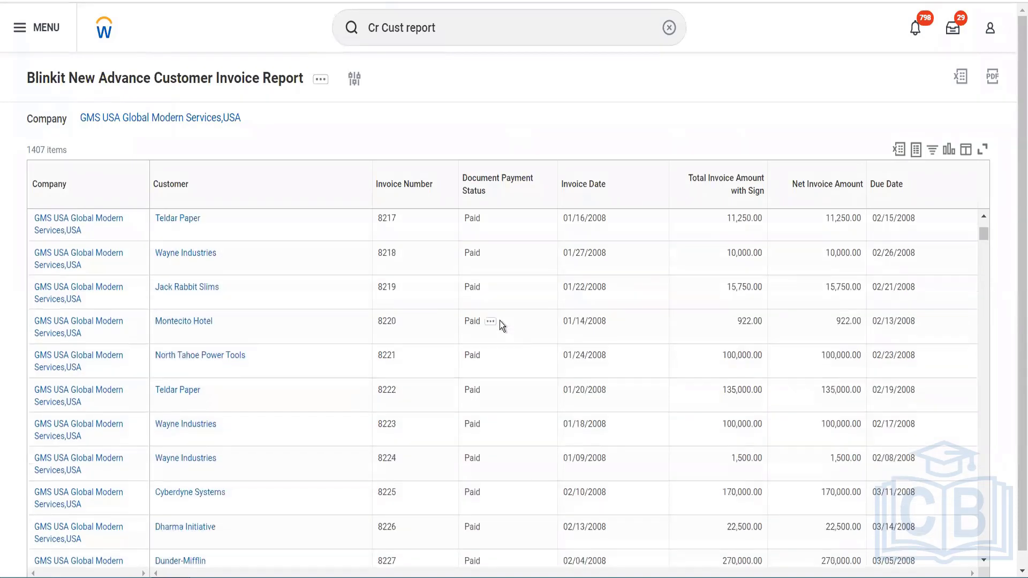
scroll(499, 320, up, 5)
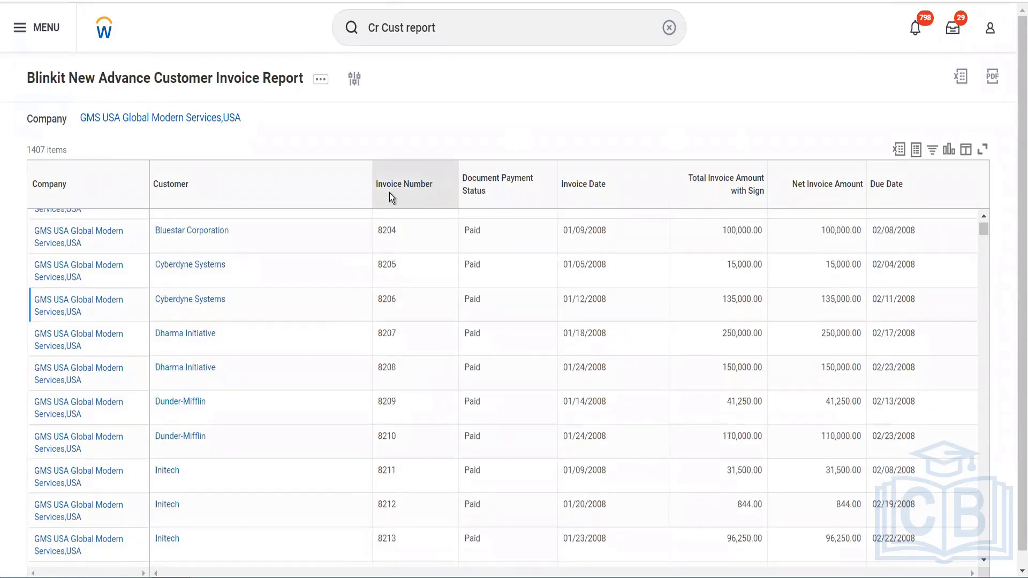
- Sort the report rows by Invoice Number in ascending order, and switch that sort to descending
click(443, 181)
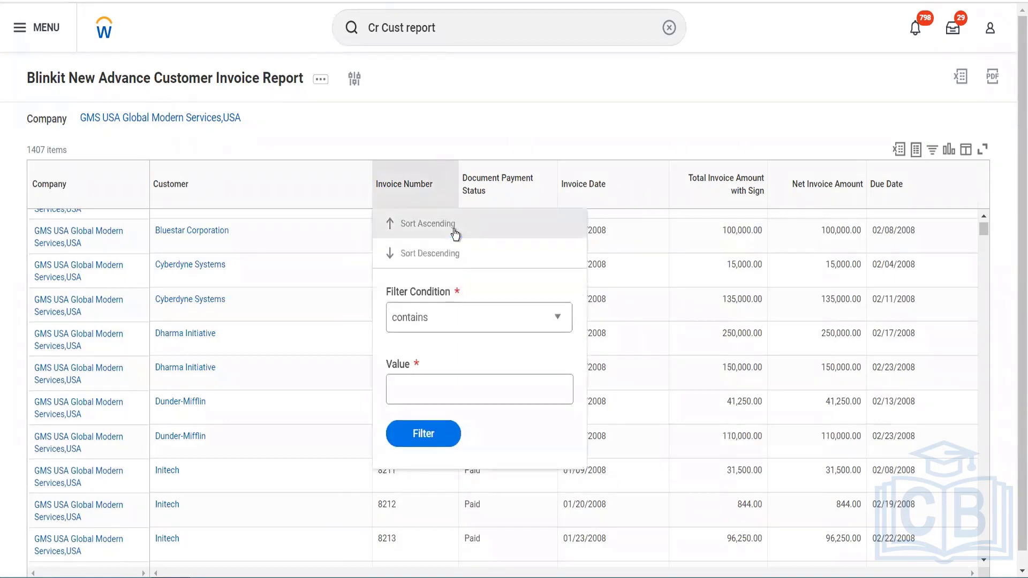
click(453, 233)
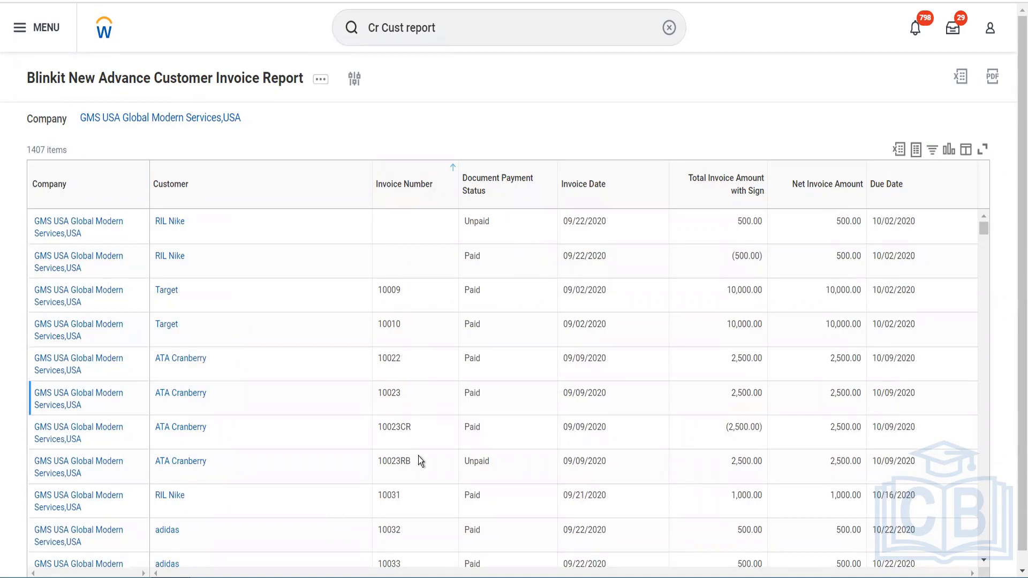
click(442, 176)
click(435, 232)
click(450, 185)
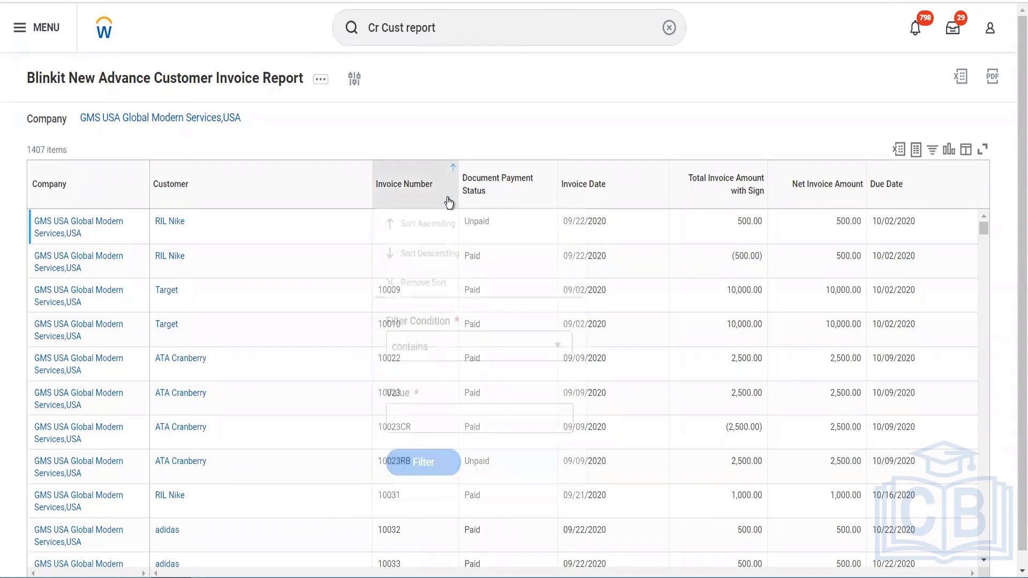
click(444, 256)
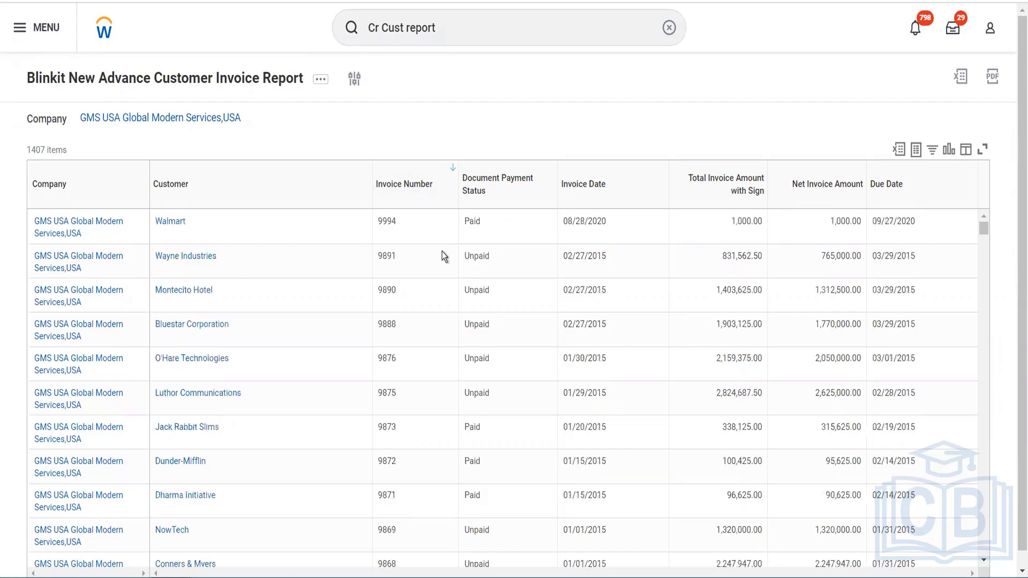
- Open the definition of the Blinkit New Advance Customer Invoice Report for editing
click(320, 87)
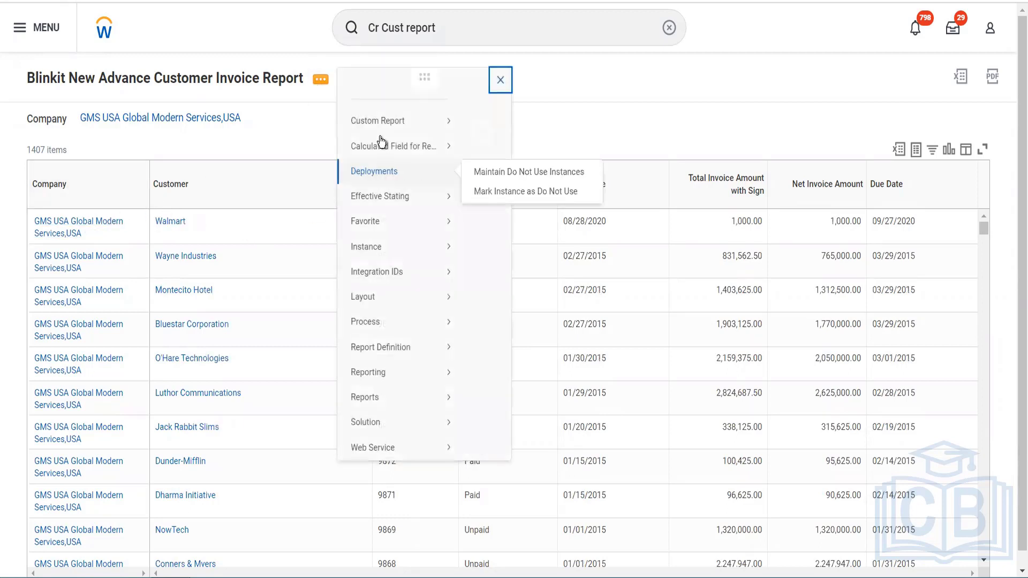
mouse_move(452, 136)
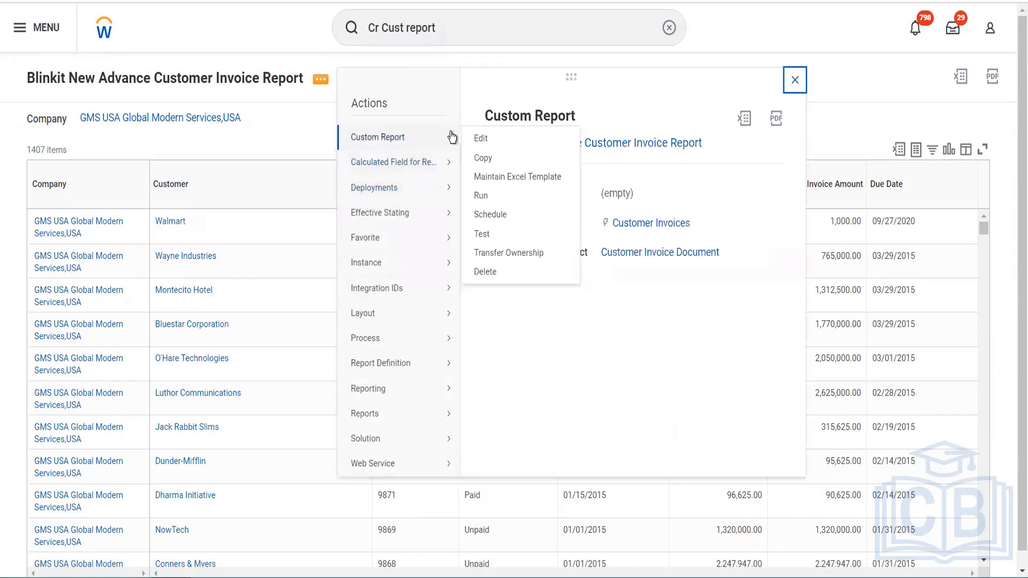
click(479, 137)
click(615, 316)
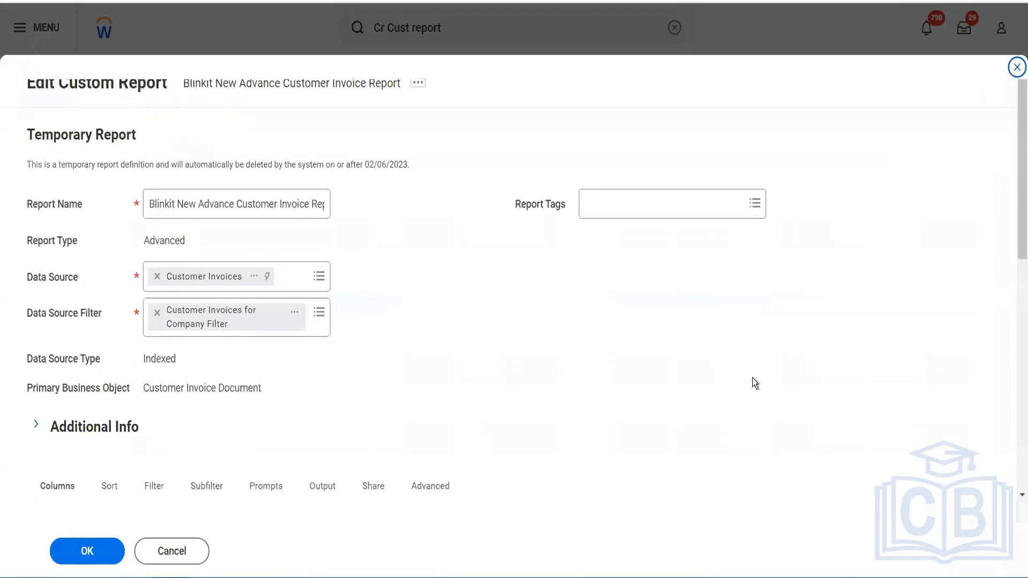
- Add a Customer Invoice Document column with the Accounting Date field below Due Date in the report's column list
scroll(753, 378, down, 5)
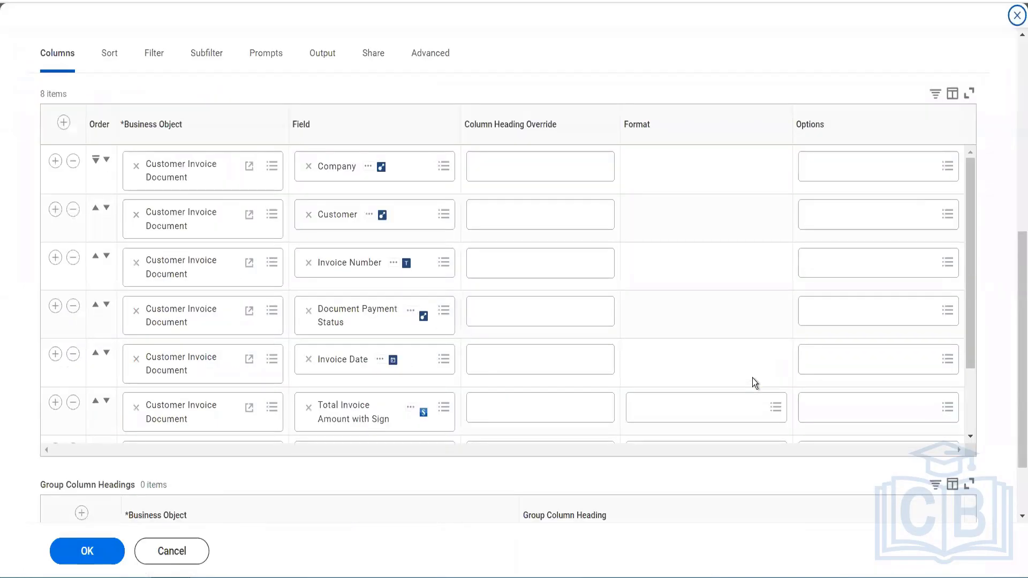
scroll(752, 378, down, 3)
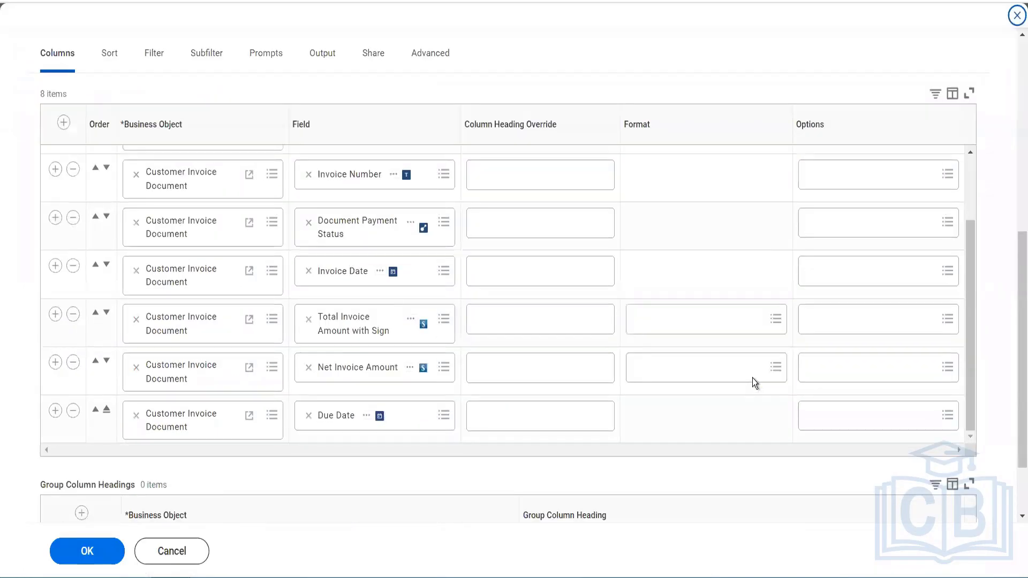
click(56, 411)
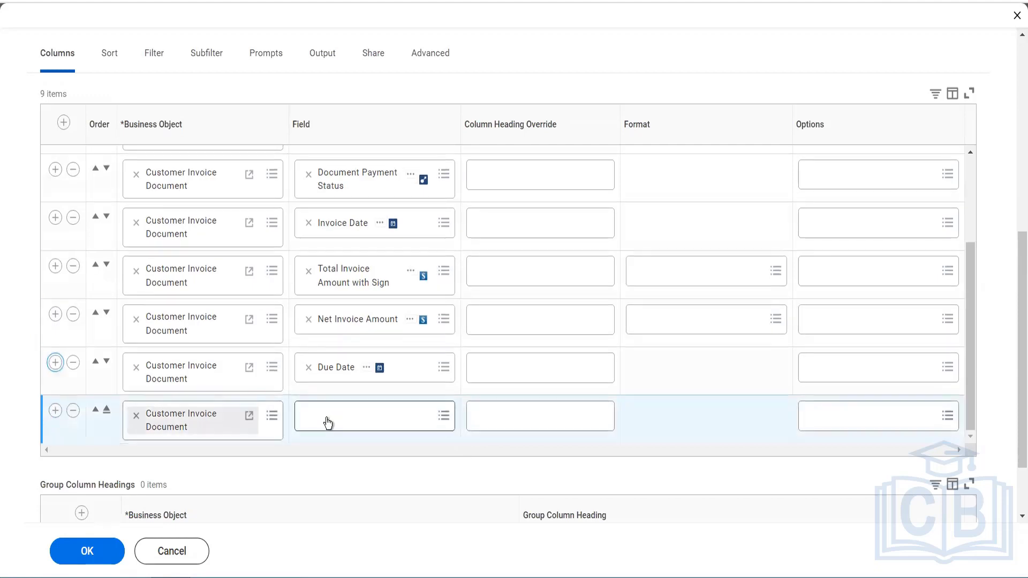
click(326, 417)
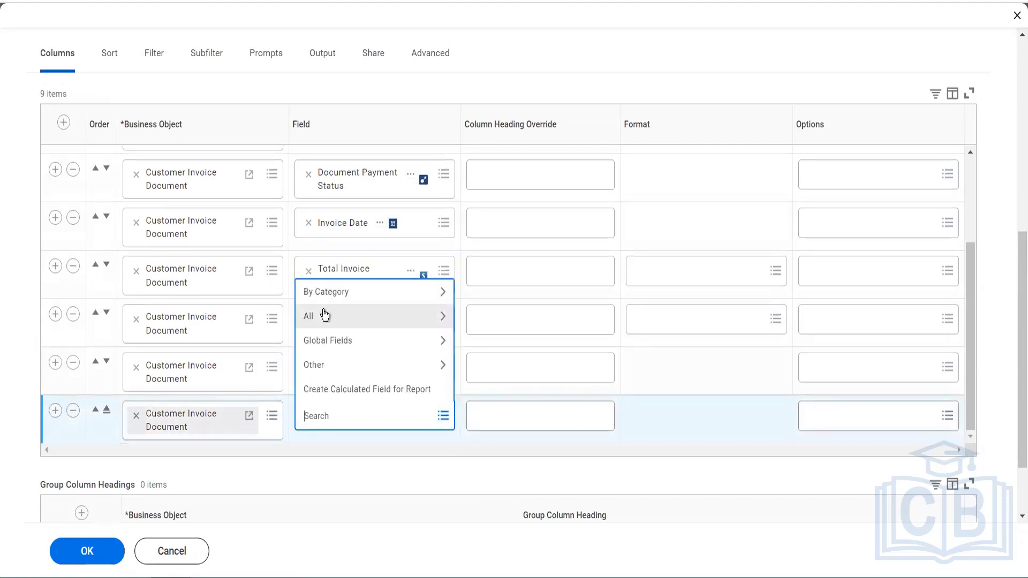
click(324, 313)
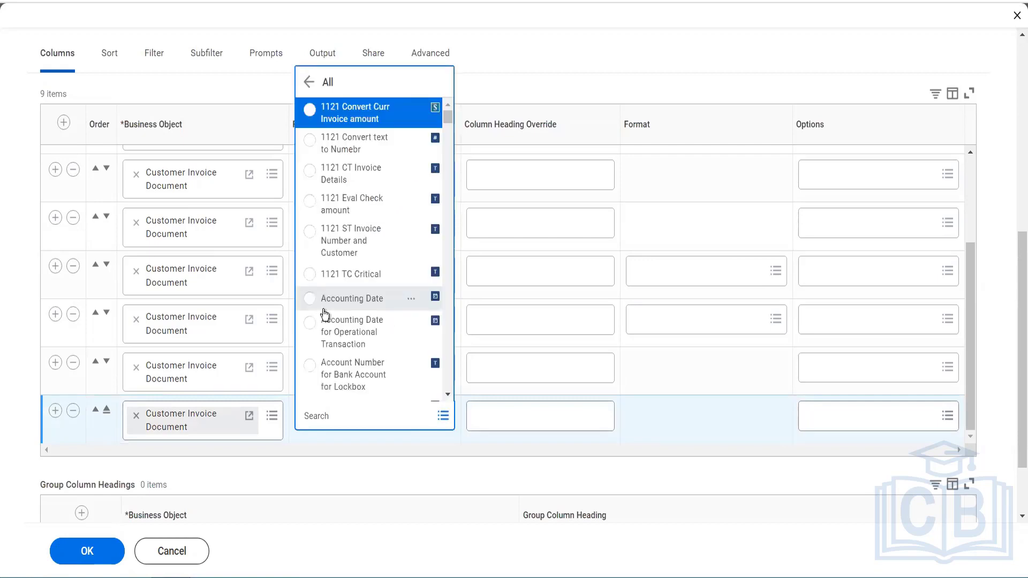
click(324, 310)
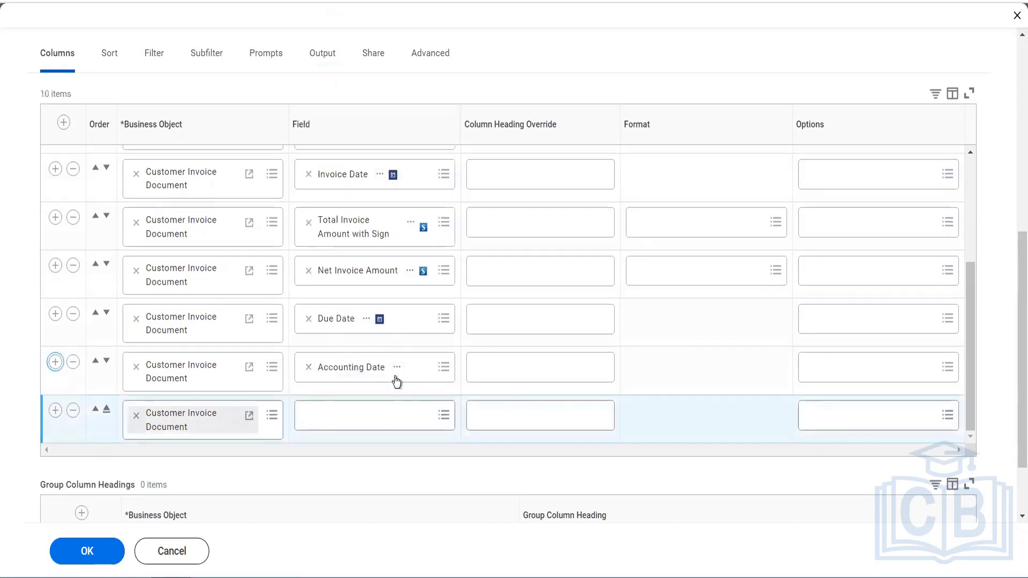
- Search the fields for "bill to address" and set the new column to Bill-To Address for Customer using Invoice Printed Date
click(366, 417)
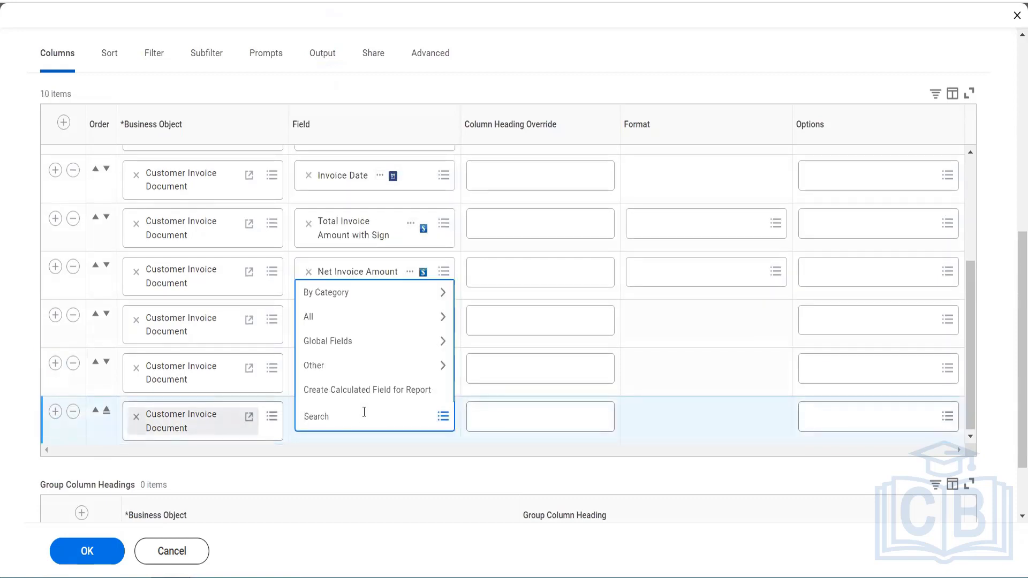
text(bill to address)
key(Return)
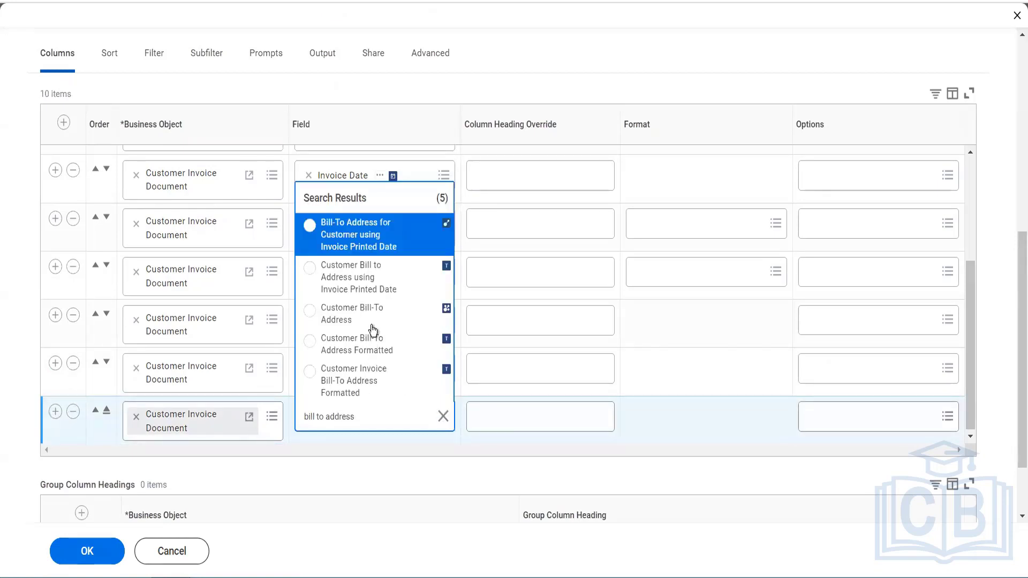
click(375, 248)
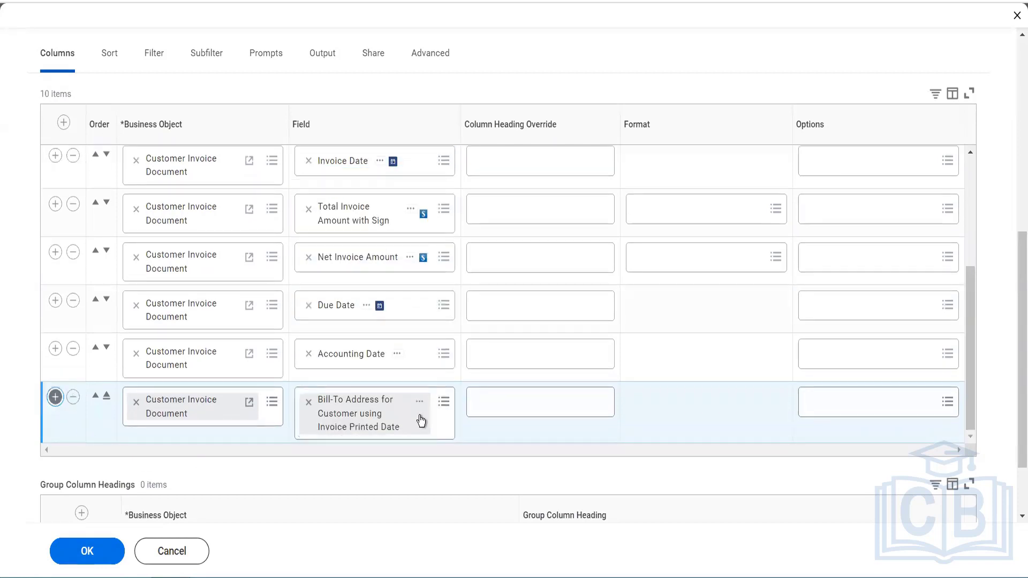
- Add another column below the bill-to address and set its field to Customer Invoice Adjustment by searching for "adjustment"
key(Return)
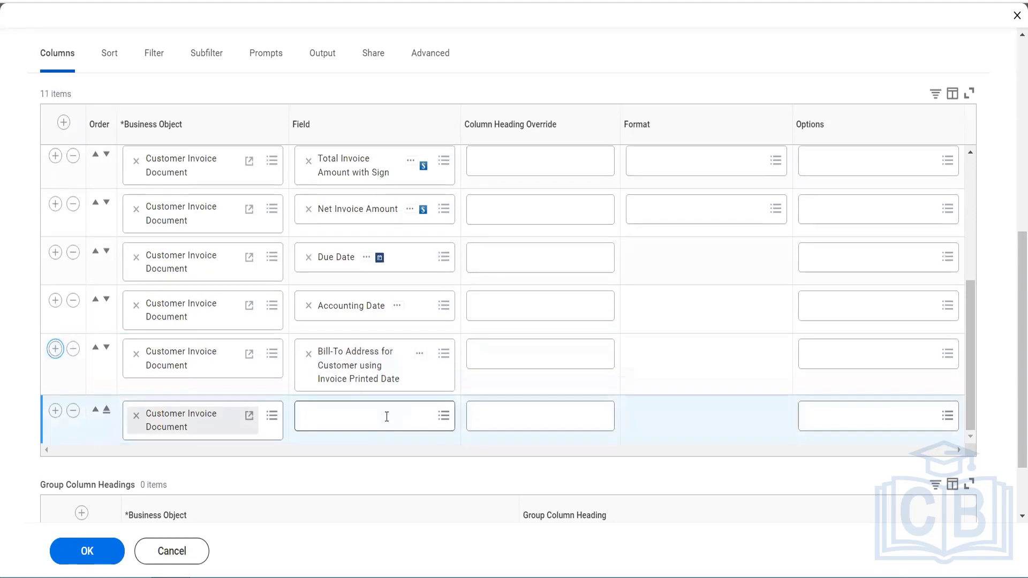
click(386, 416)
text(adju)
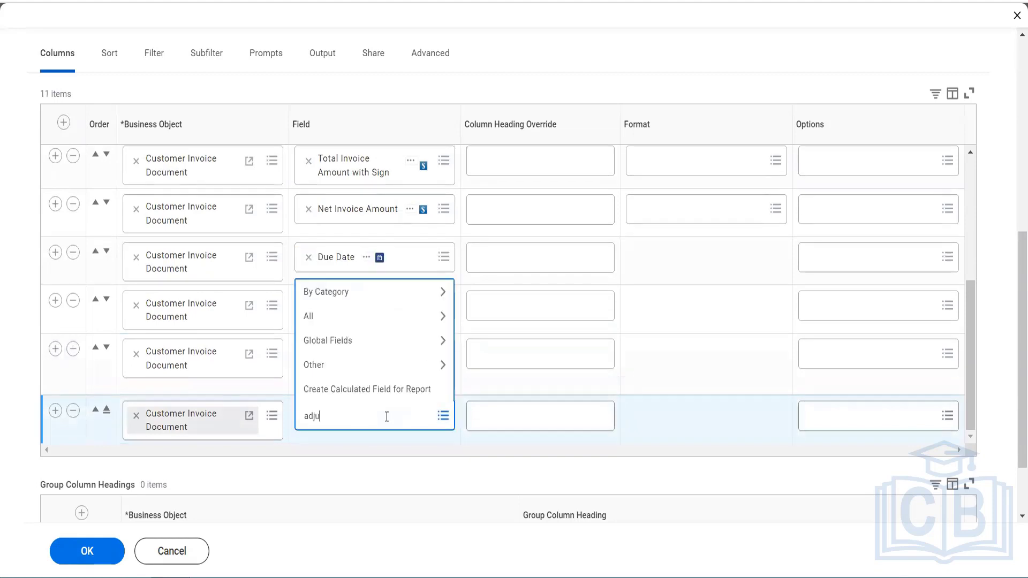
text(stment)
key(Return)
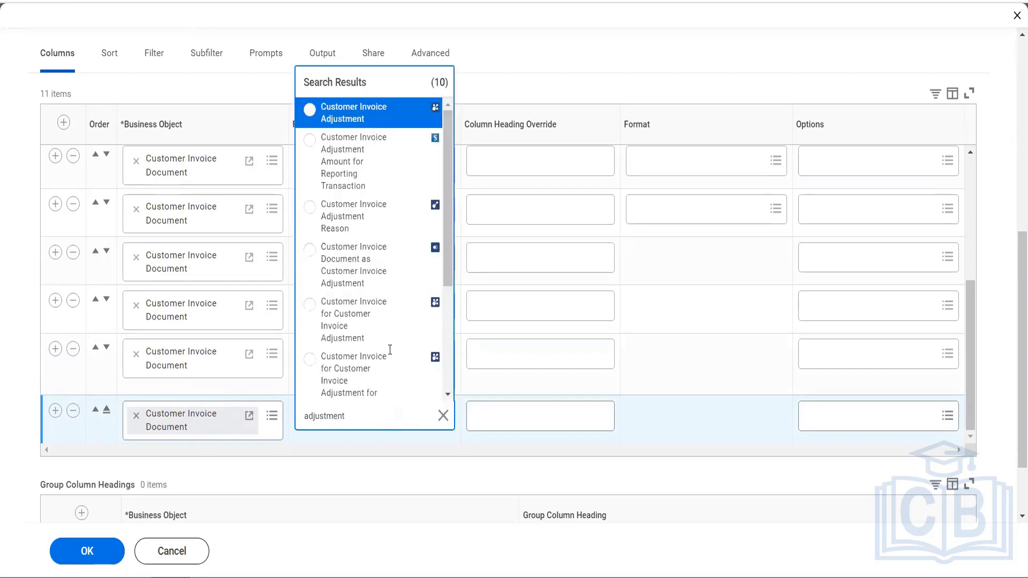
click(360, 112)
- Save the report definition and run the report for the company BGC Blinkit Grocery Delivery
click(81, 550)
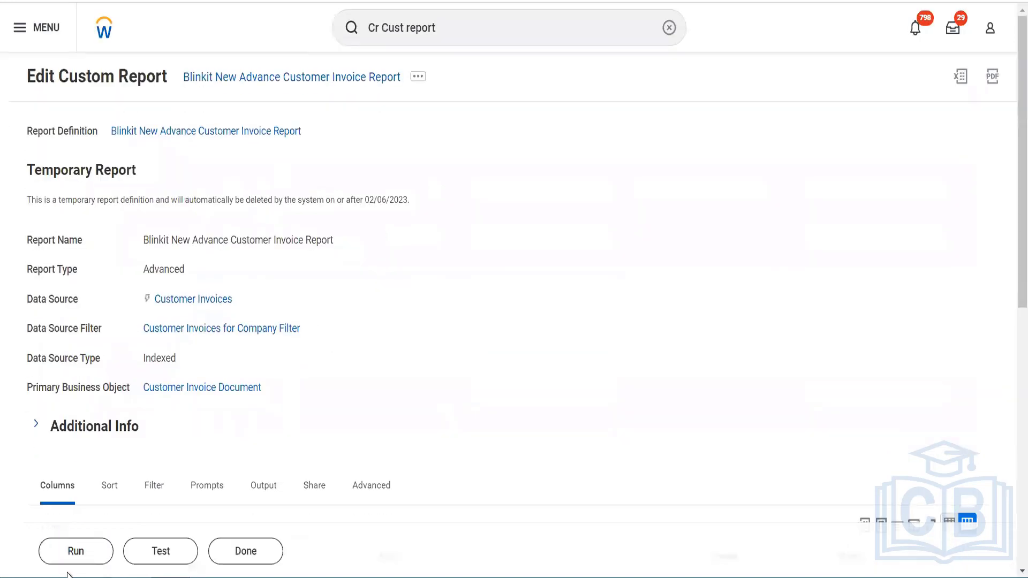
key(Return)
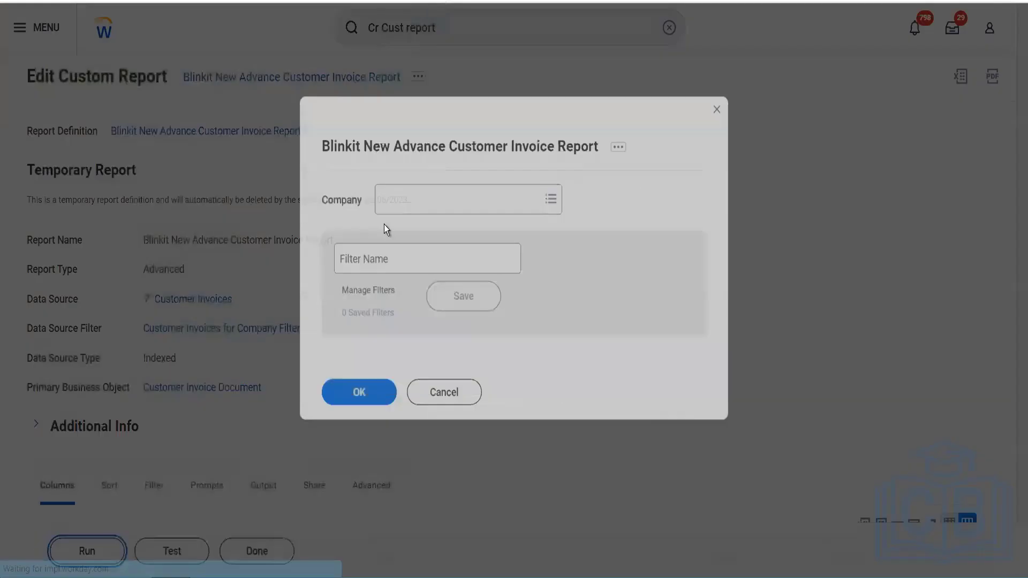
click(433, 200)
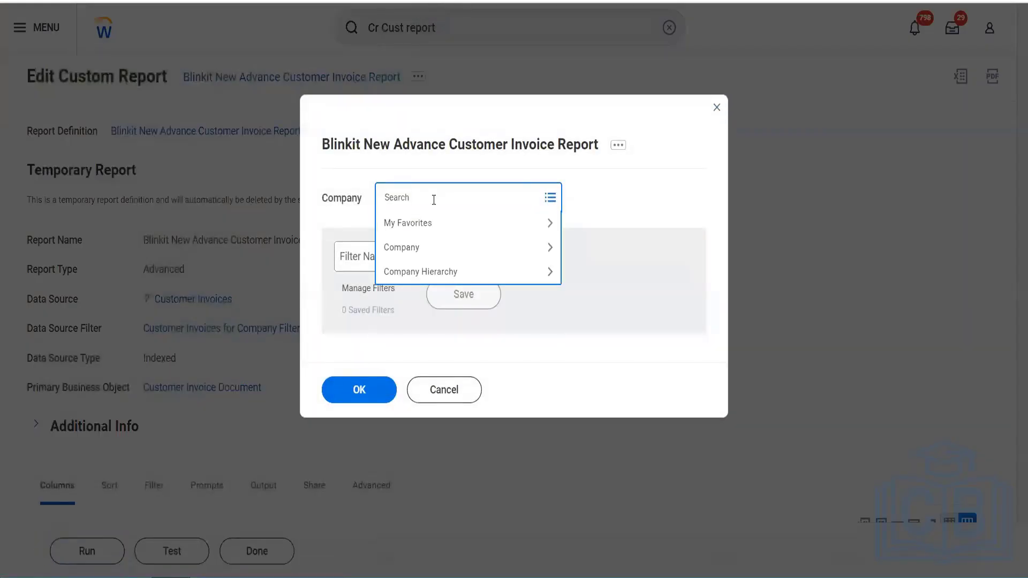
text(bgc)
key(Return)
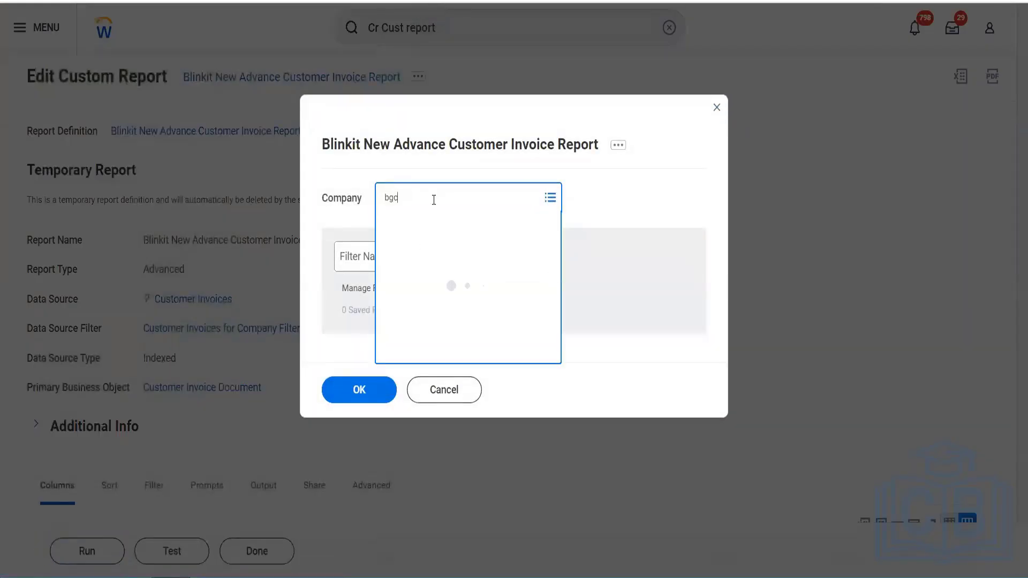
click(418, 257)
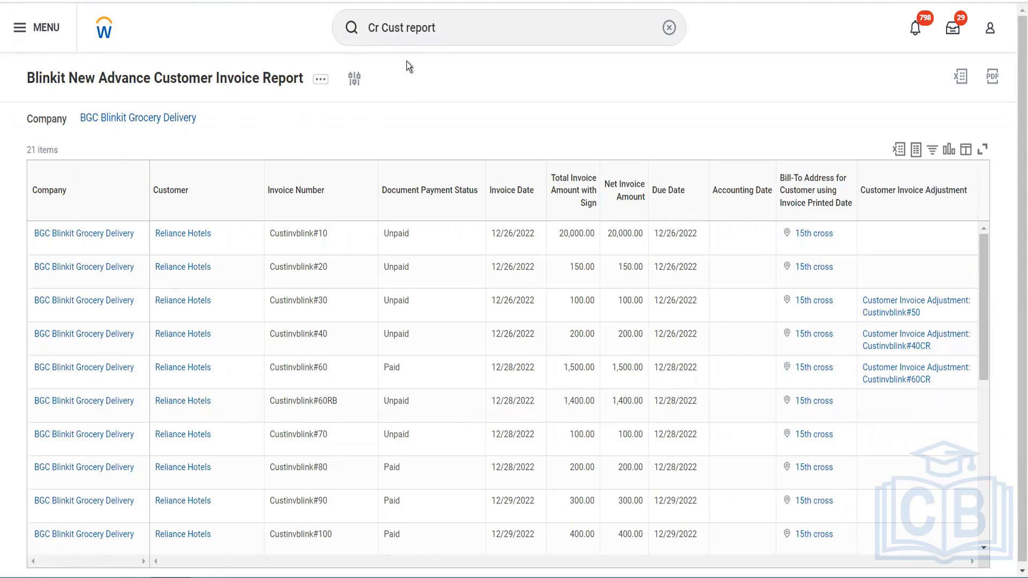
- Start a new custom report named Blinkit First Matrix Report and set its report type to Matrix
click(440, 36)
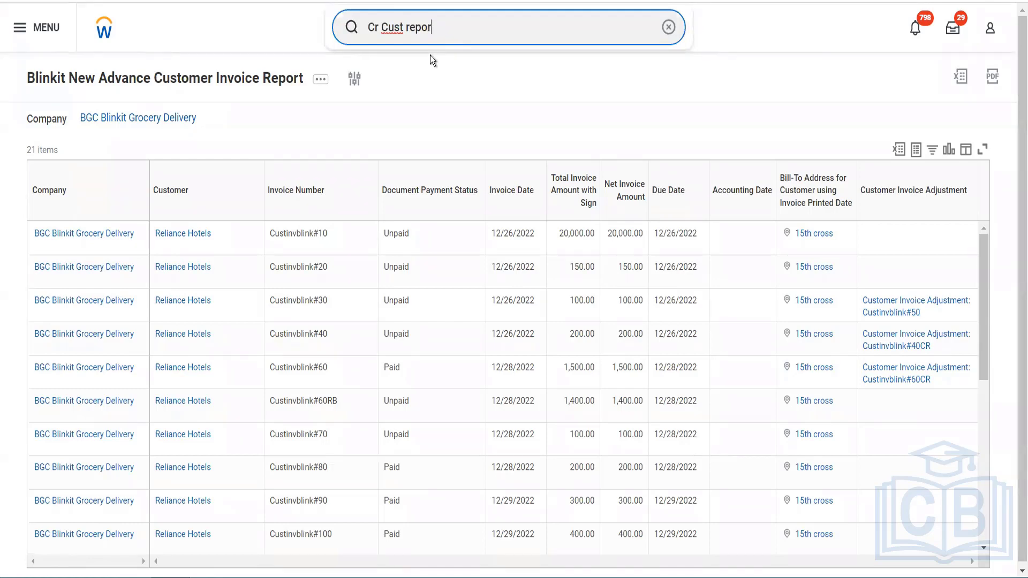
click(430, 57)
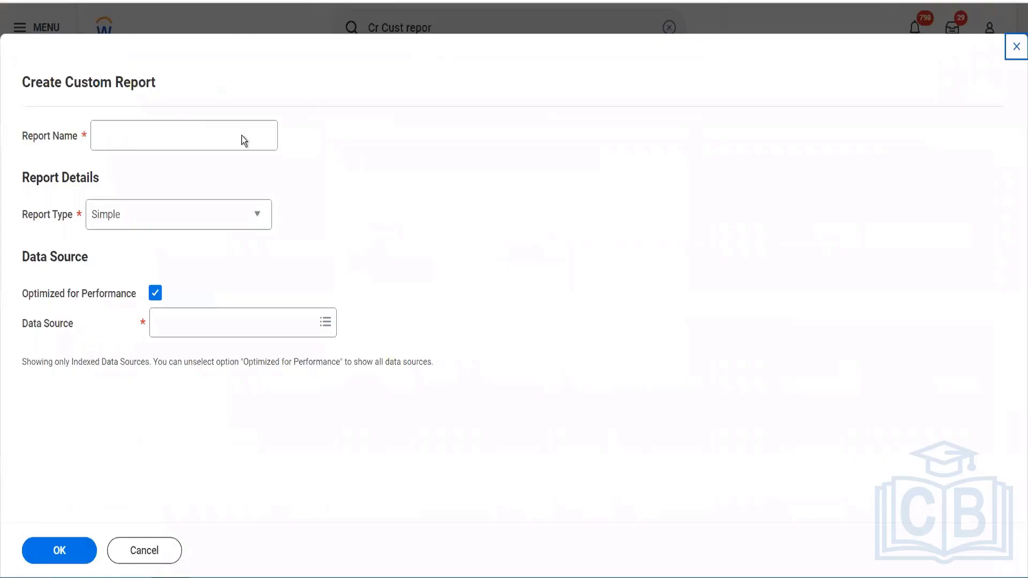
click(157, 135)
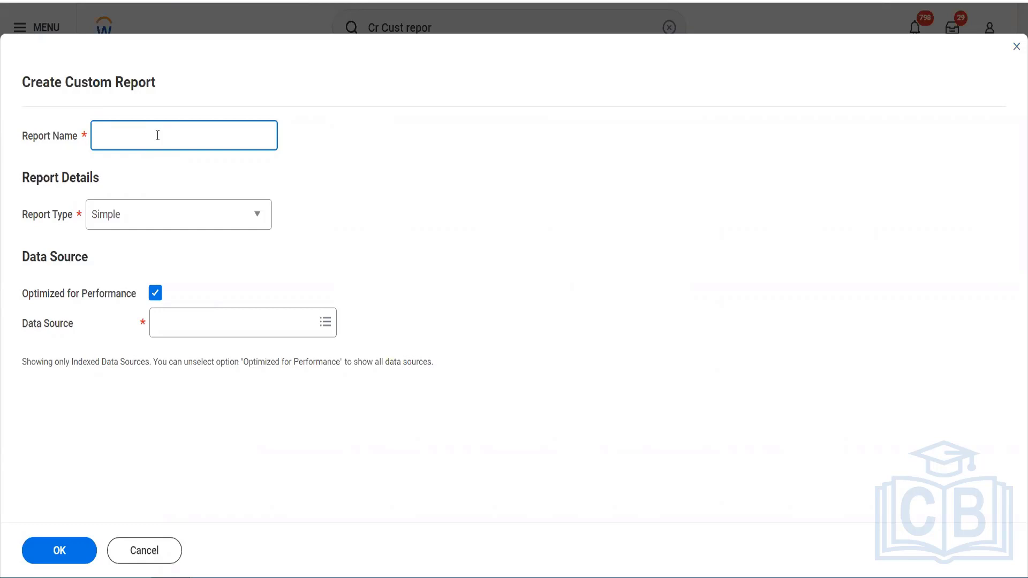
text(Blinkit First Matrix Report)
key(Tab)
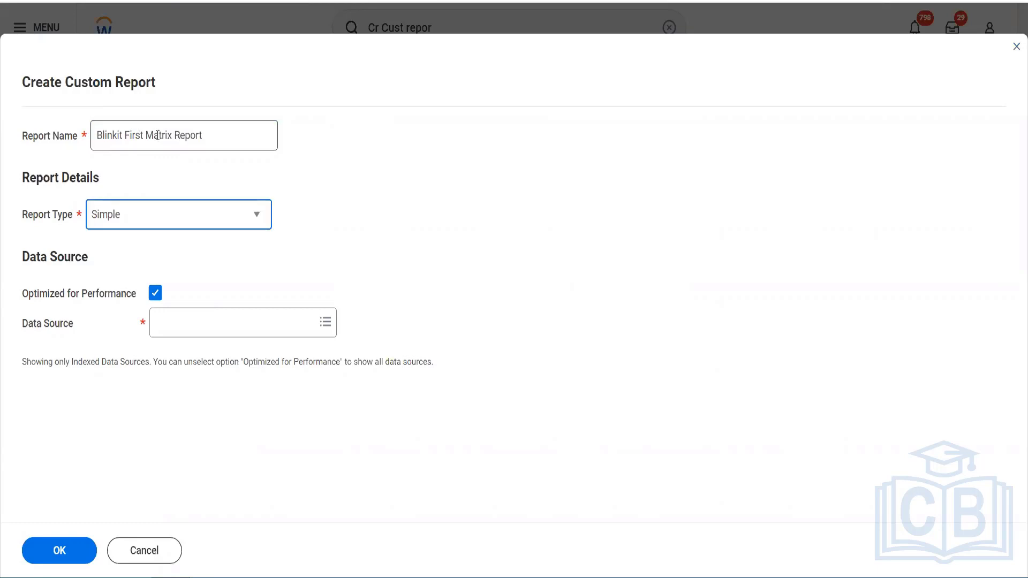
key(m)
key(Tab)
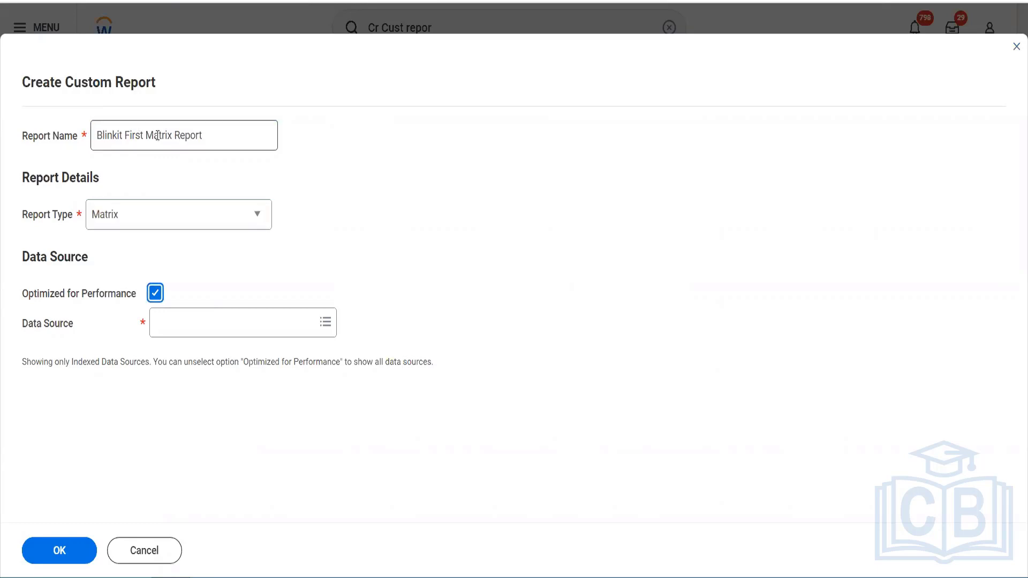
- Choose Journal Lines for Financial Reporting as the data source, with Optimized for Performance selected, and create the report definition
key(space)
key(Tab)
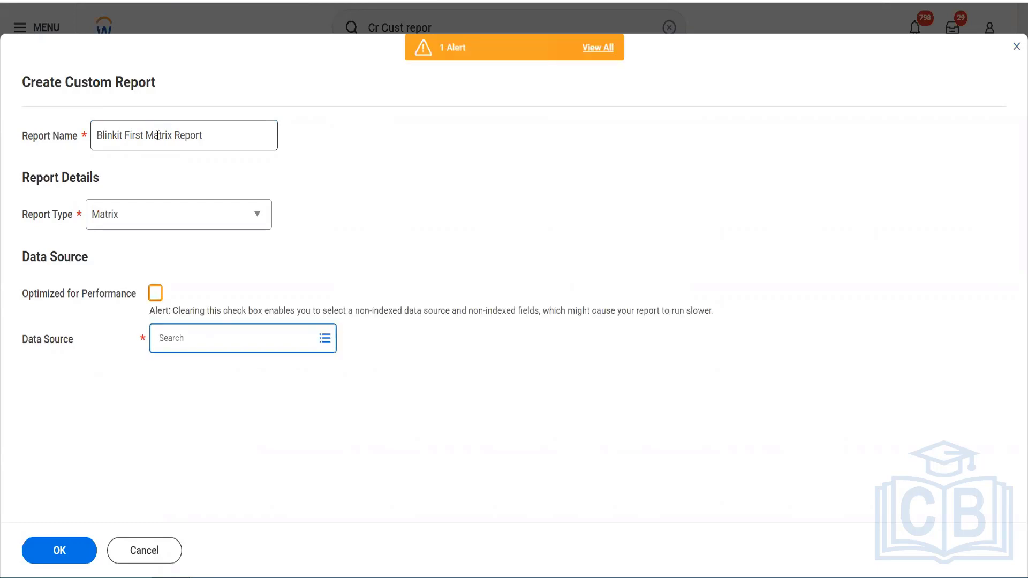
text(journal)
key(Return)
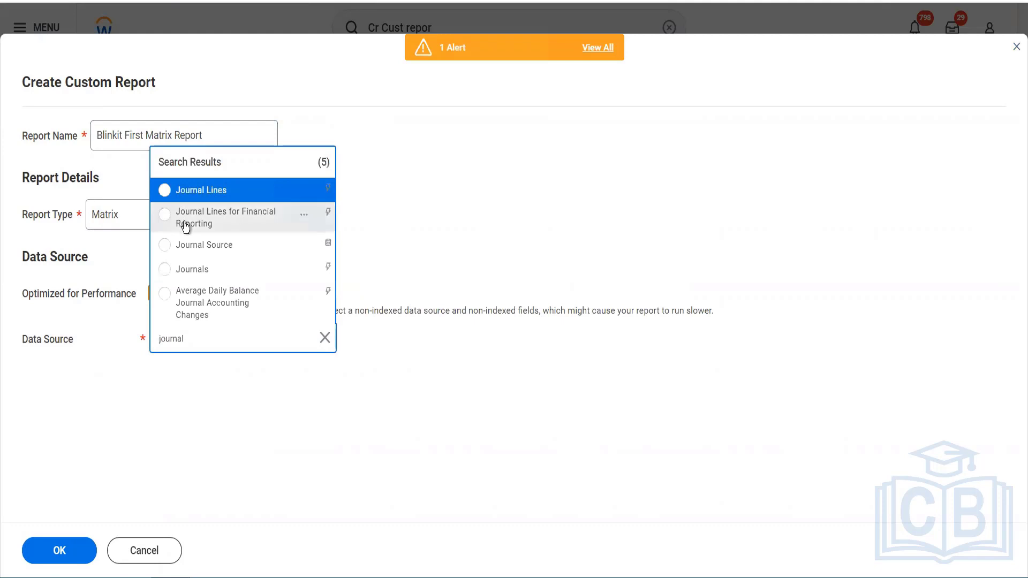
click(186, 227)
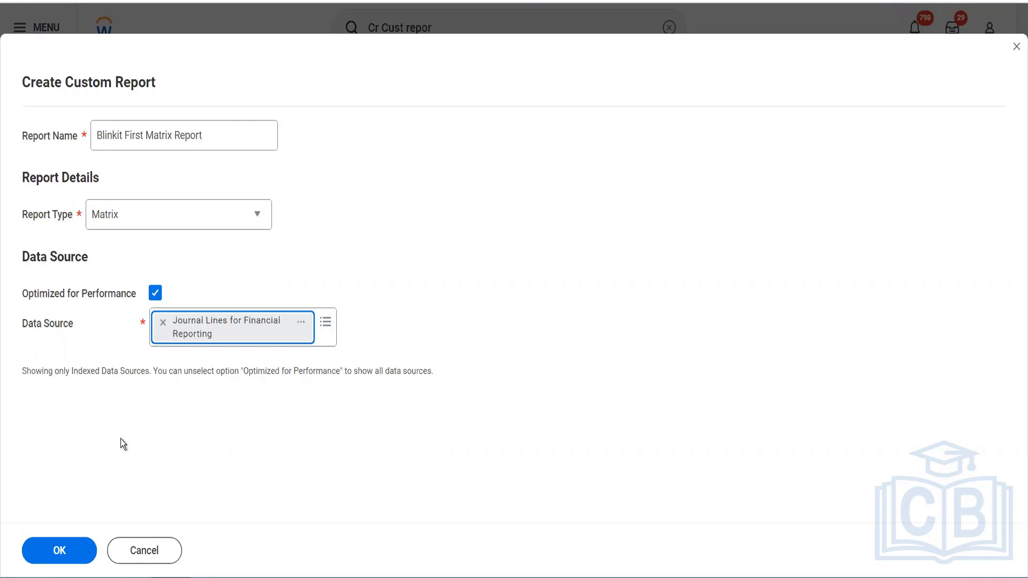
mouse_move(139, 335)
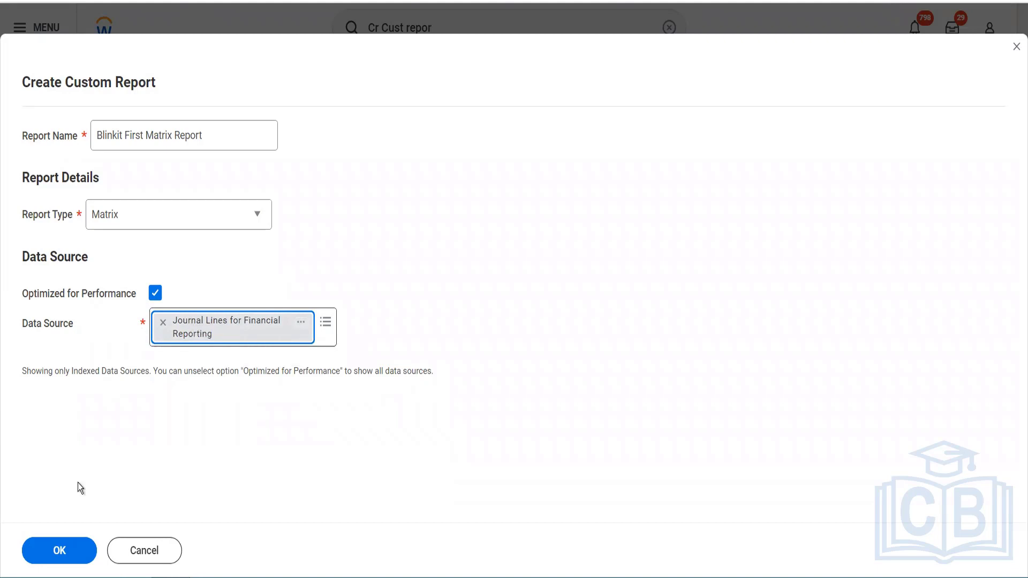
click(70, 550)
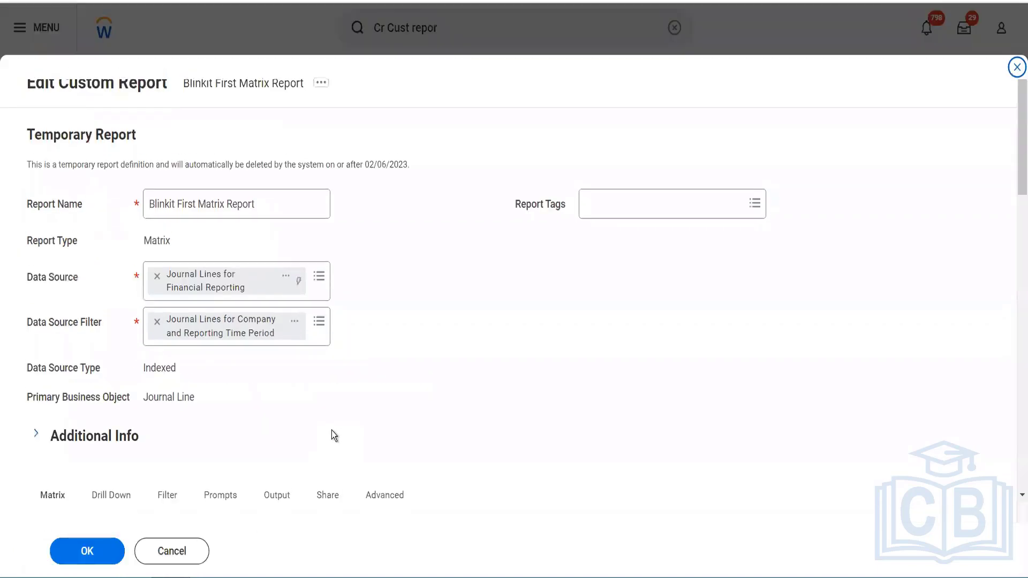
- Examine the matrix definition's row grouping, column grouping, row and column limits, and fields to summarize
scroll(331, 430, down, 8)
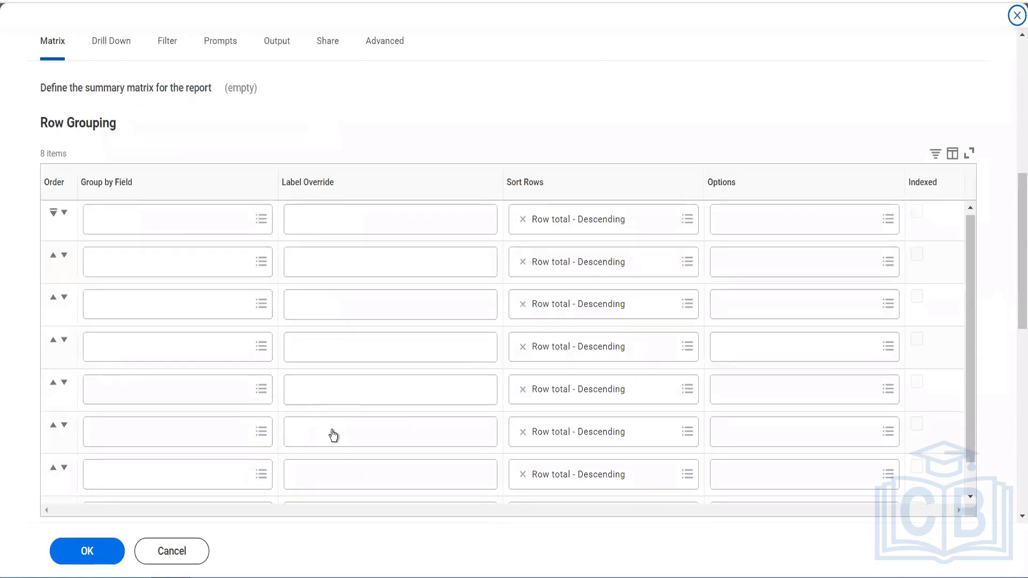
scroll(333, 434, down, 1)
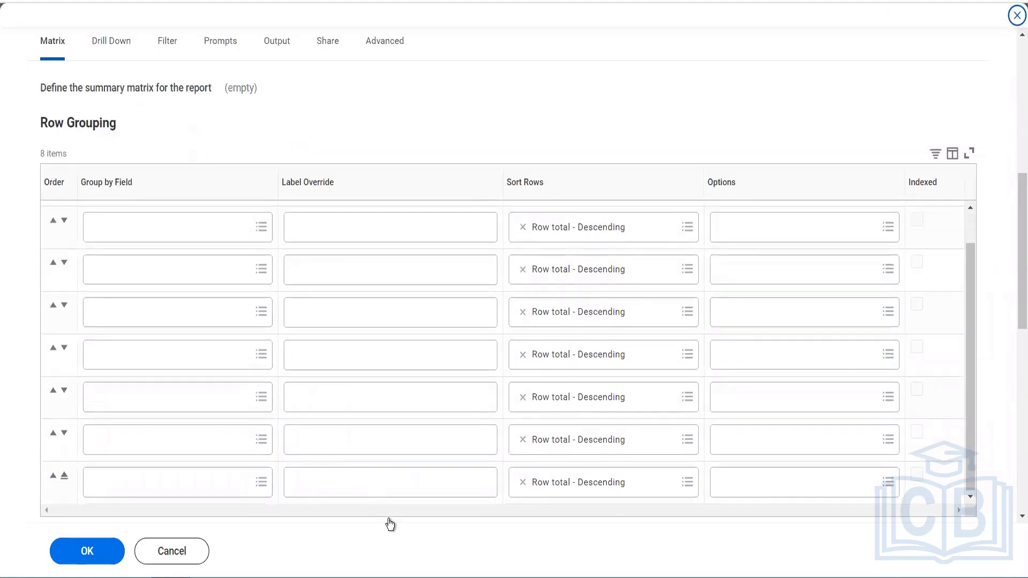
click(340, 219)
scroll(403, 145, down, 9)
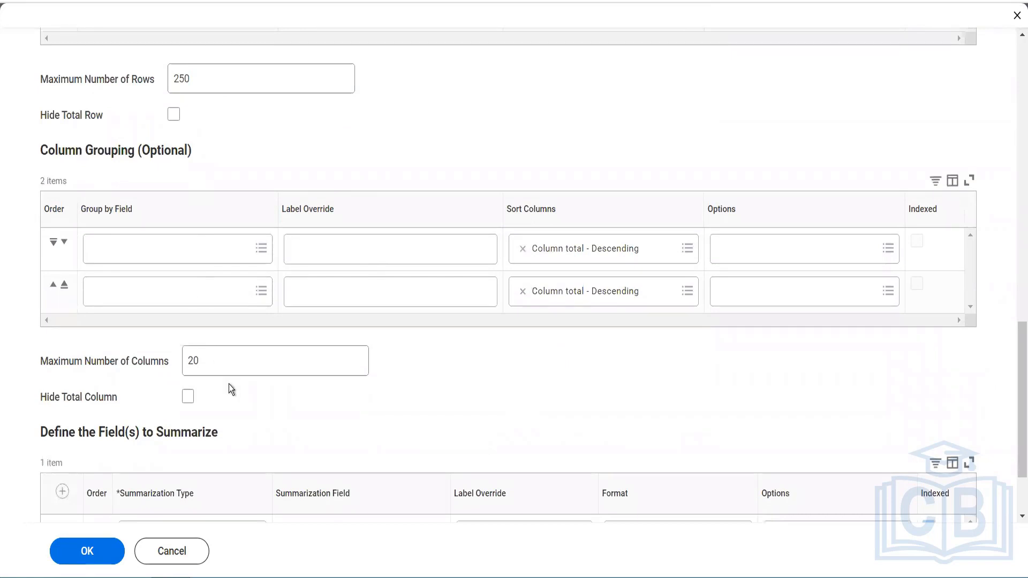
scroll(229, 384, down, 2)
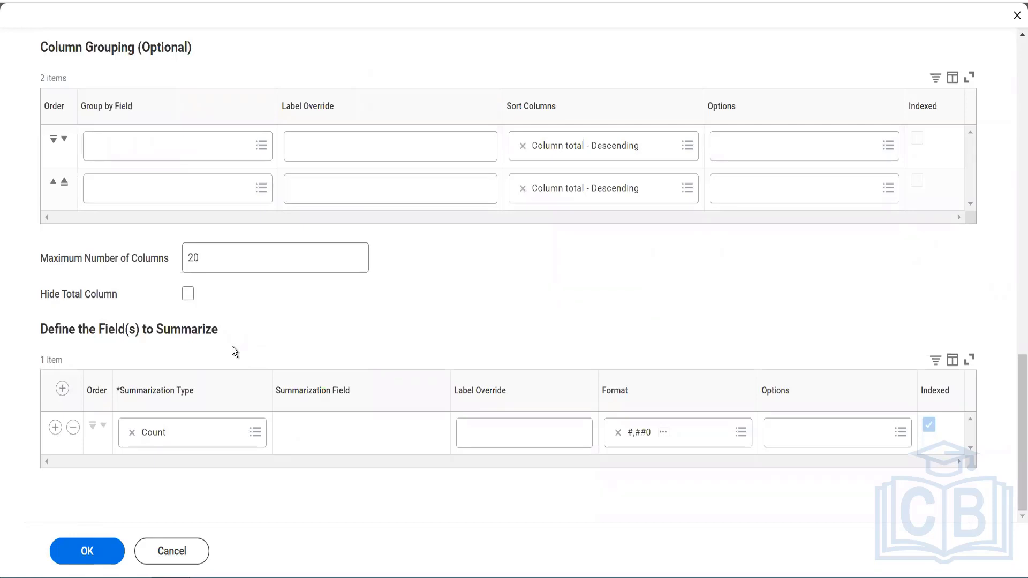
scroll(232, 346, up, 3)
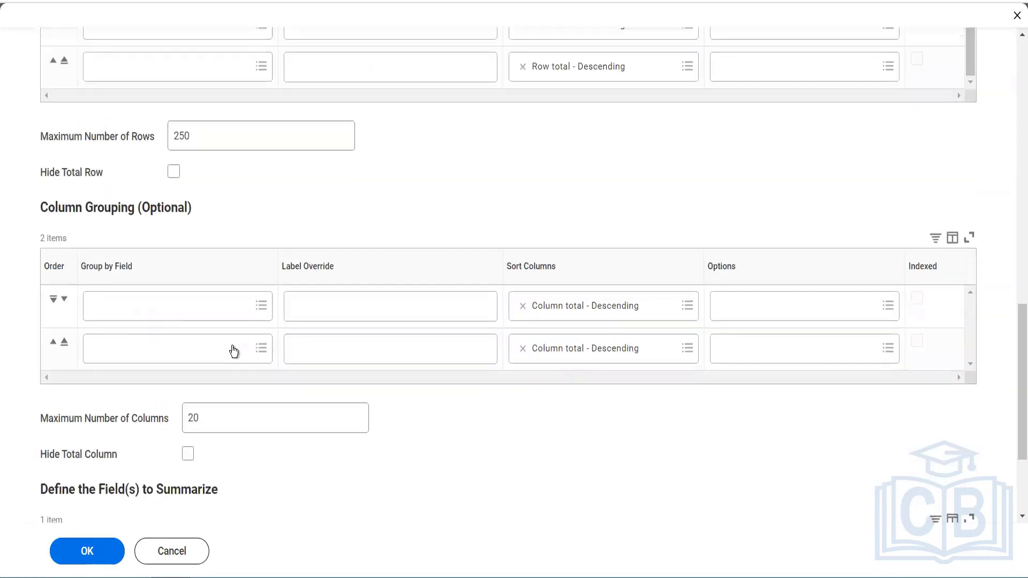
scroll(233, 351, up, 5)
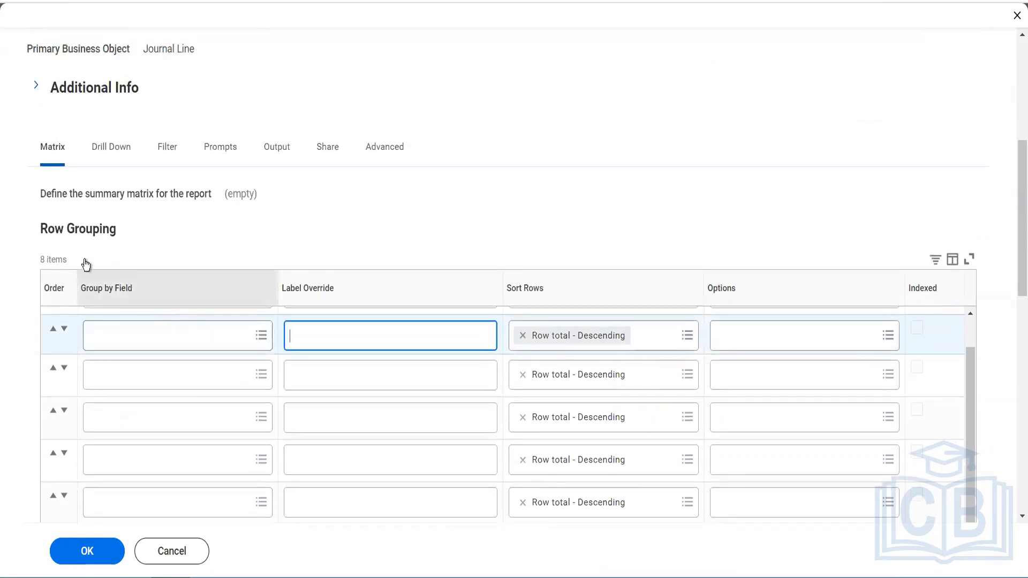
drag(72, 261, 41, 262)
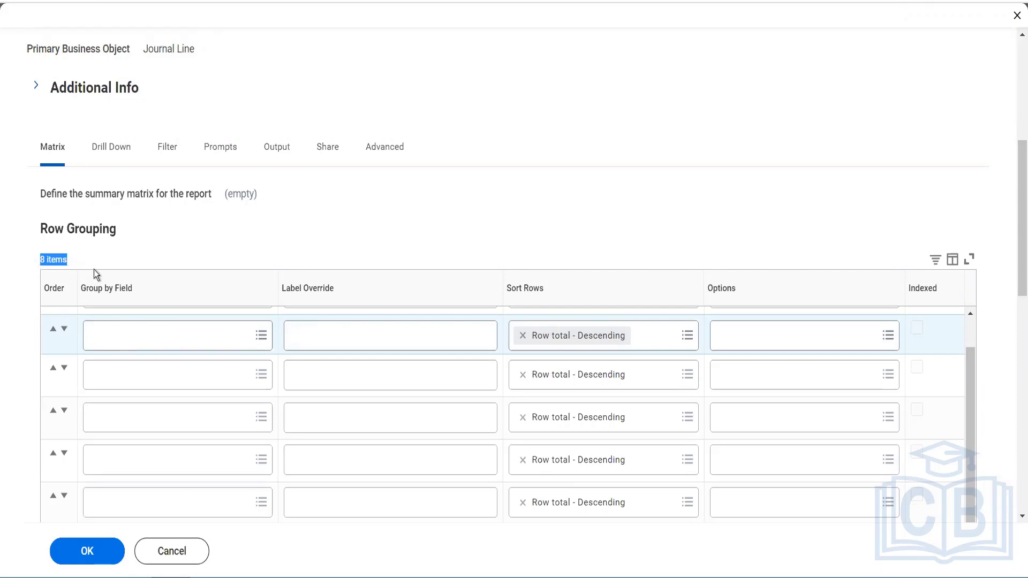
scroll(146, 253, down, 5)
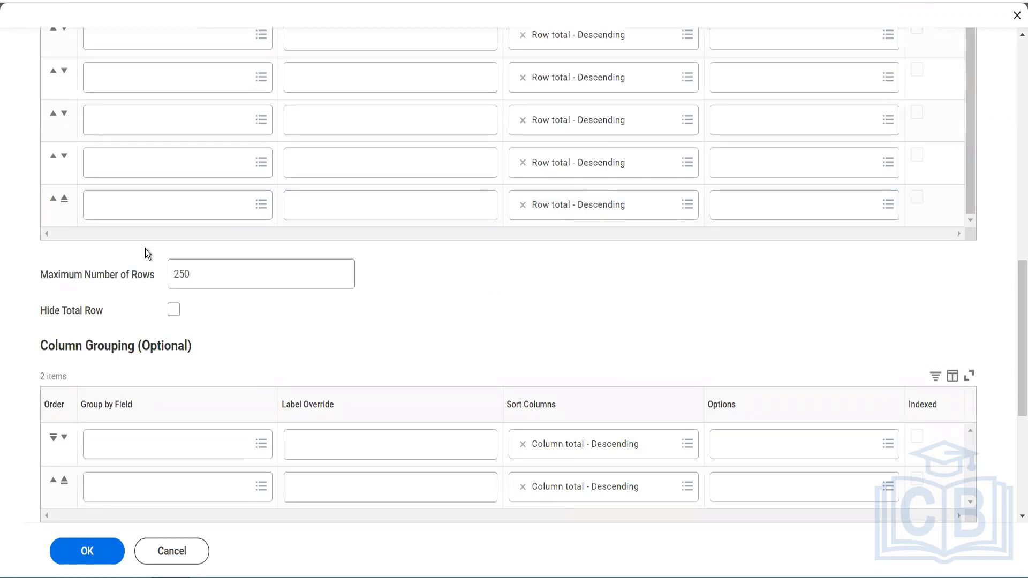
- Set Ledger Account as the group-by field in the first row of the Row Grouping section
scroll(145, 249, down, 3)
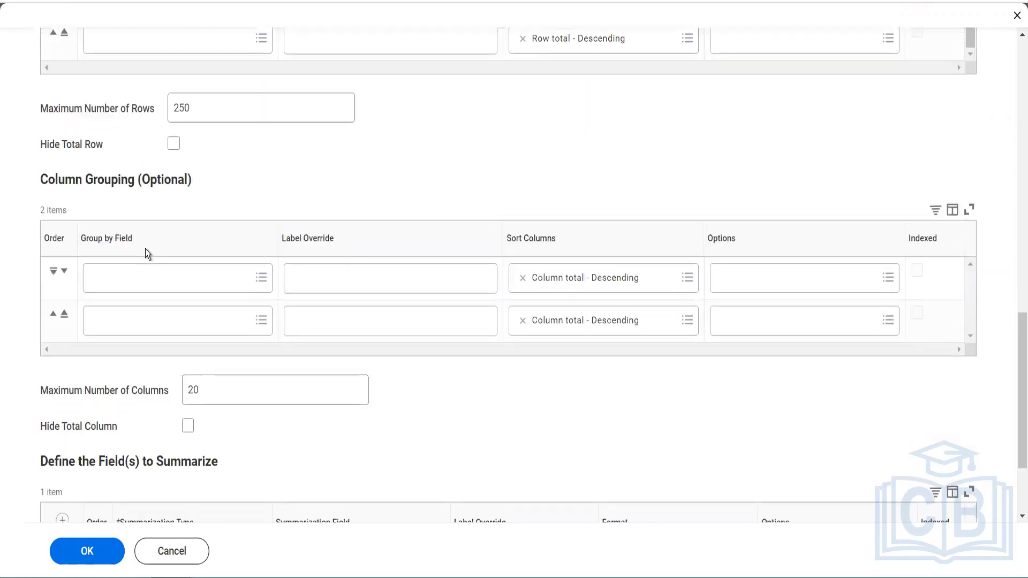
scroll(146, 251, up, 8)
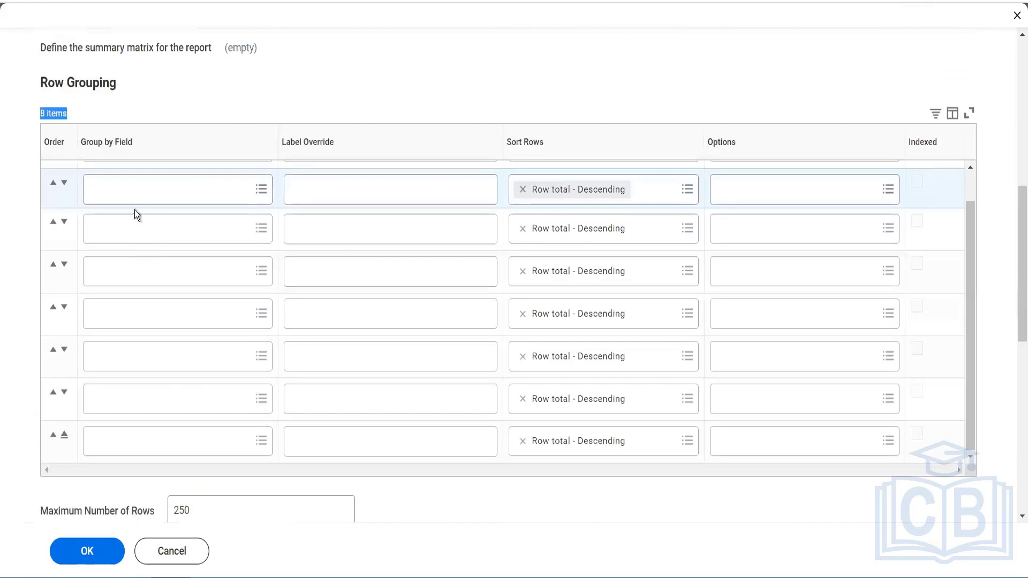
scroll(134, 210, up, 1)
click(117, 188)
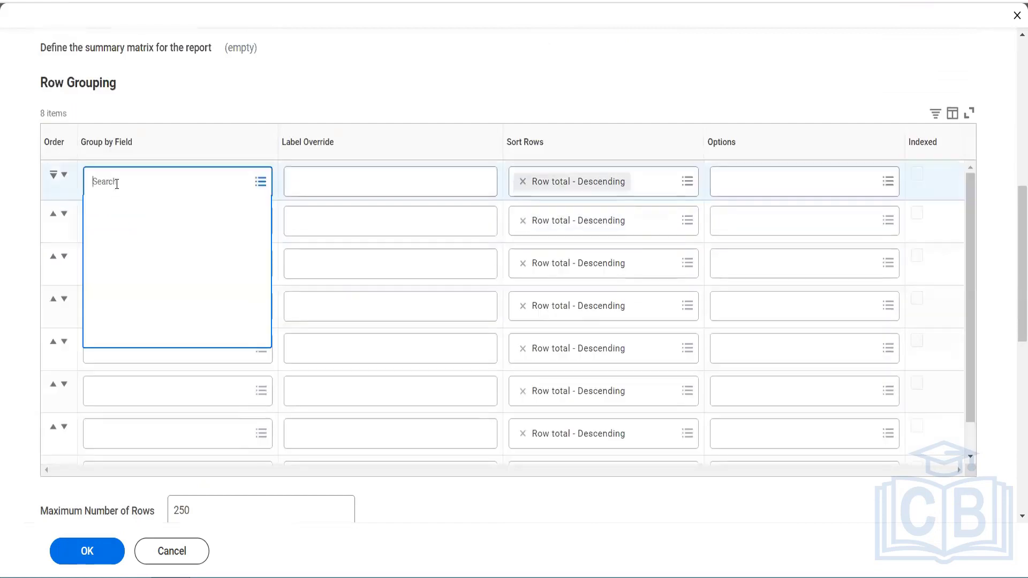
text(ledger)
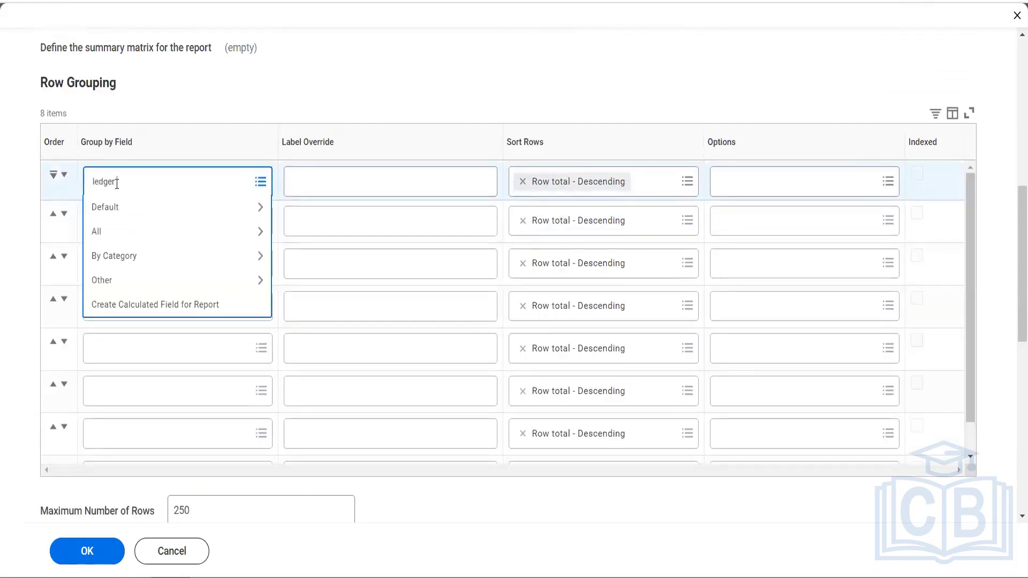
text(account)
key(Return)
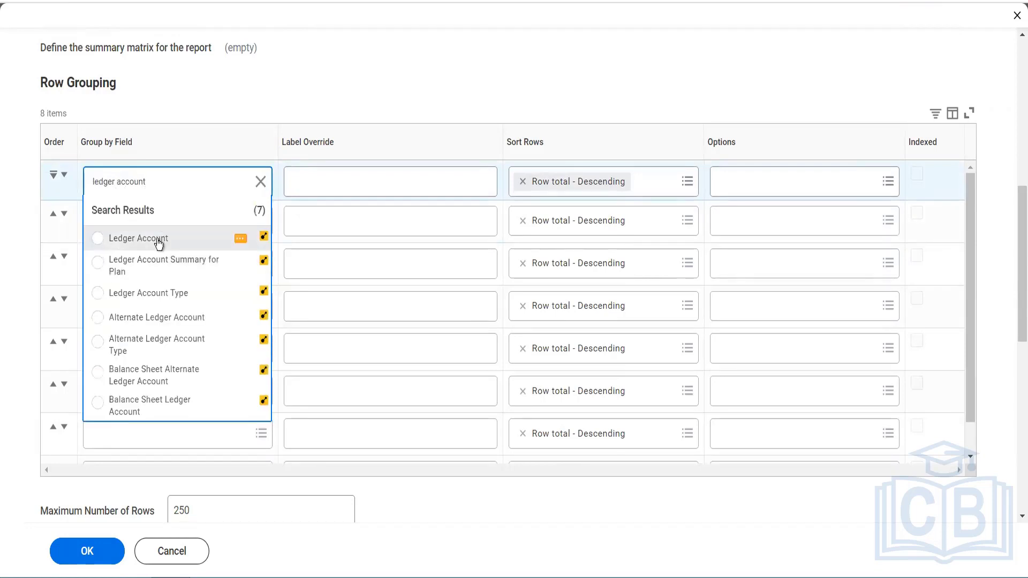
click(157, 239)
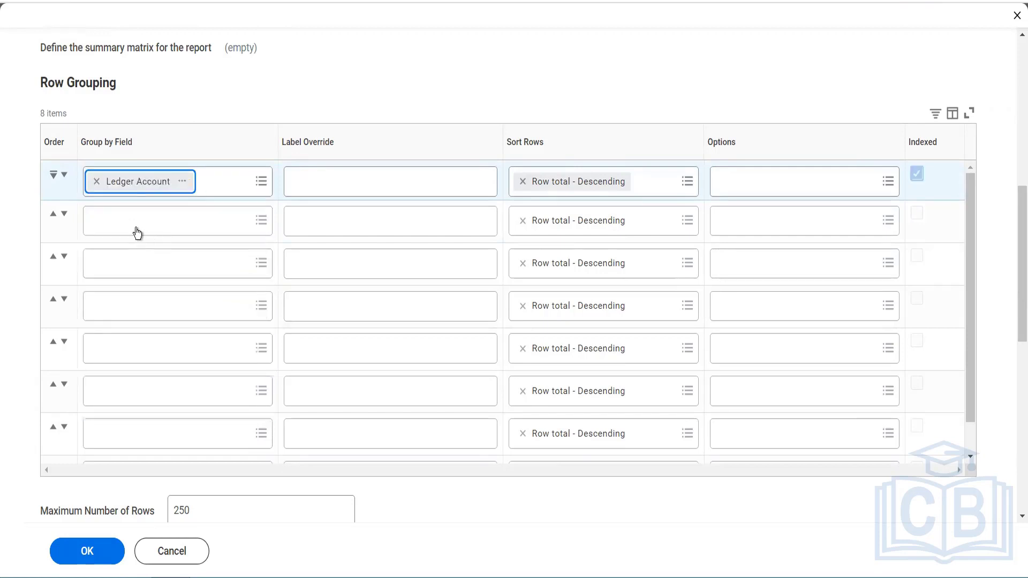
- Set Company as the second row grouping field and Cost Center as the third
click(137, 231)
text(Company)
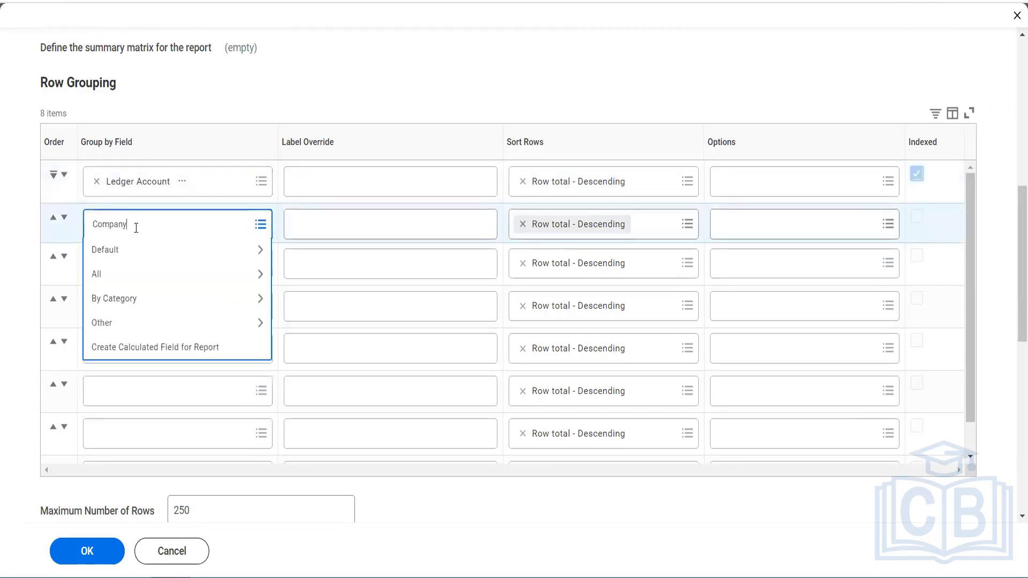
key(Return)
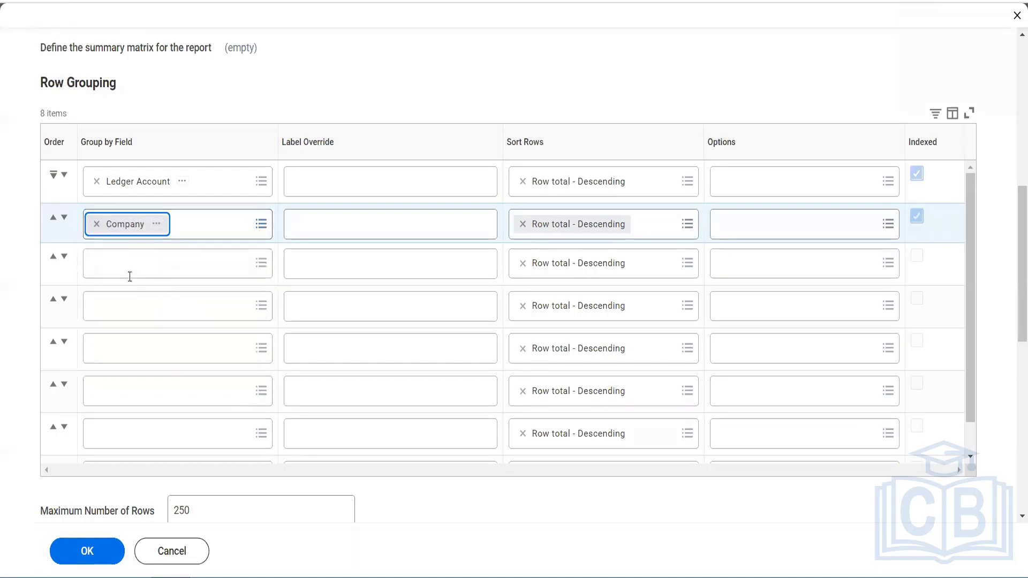
click(130, 277)
text(Cost Center)
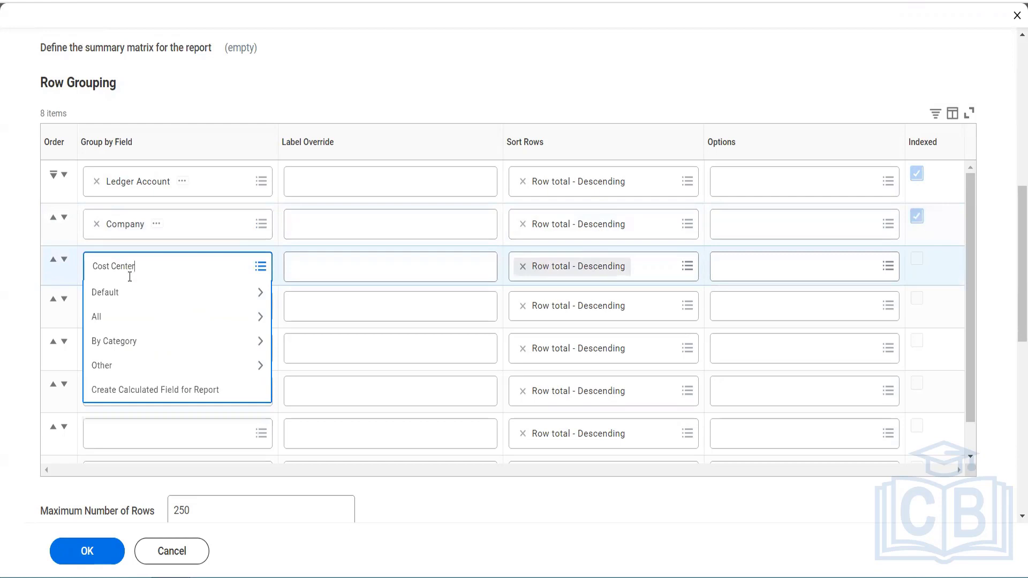
key(Return)
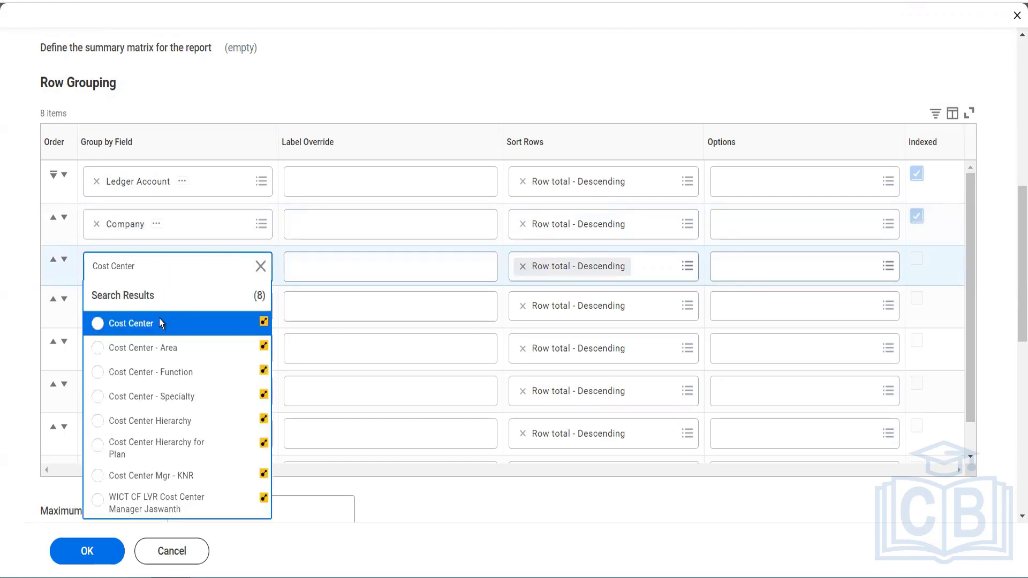
click(156, 326)
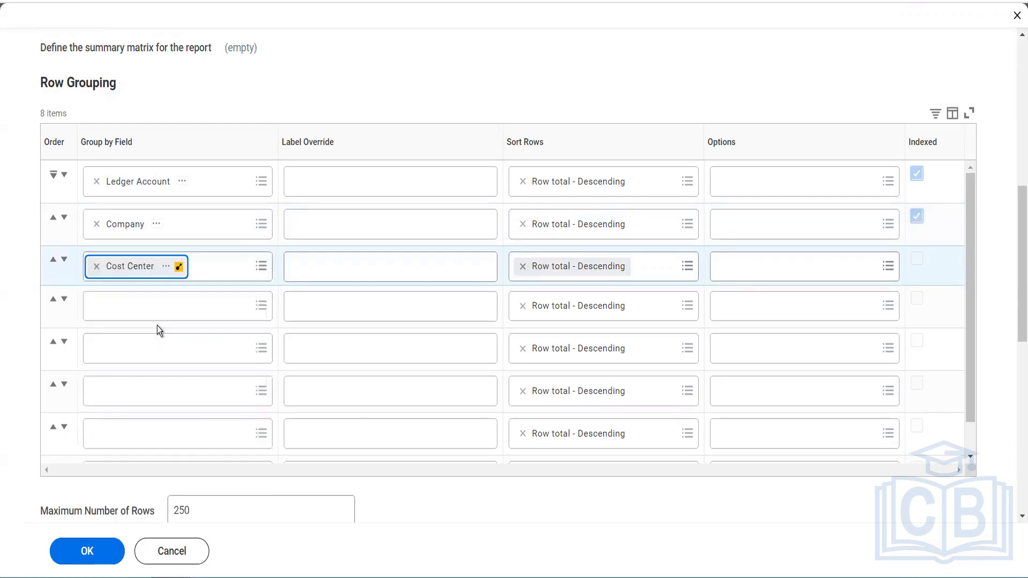
- Set the row sorting to Alphabetical - Ascending for the Ledger Account, Company and Cost Center groupings
click(650, 193)
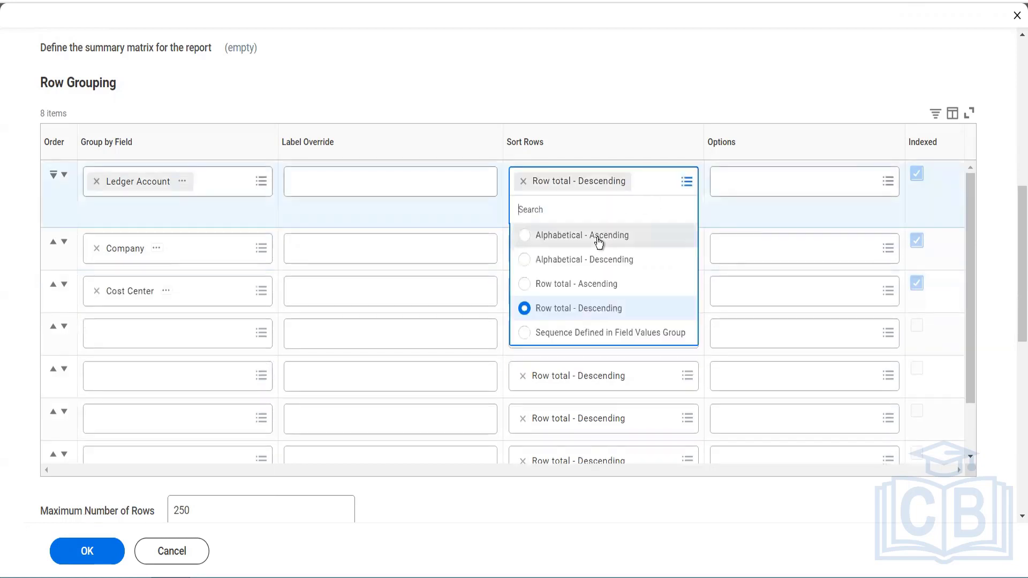
click(628, 242)
click(651, 228)
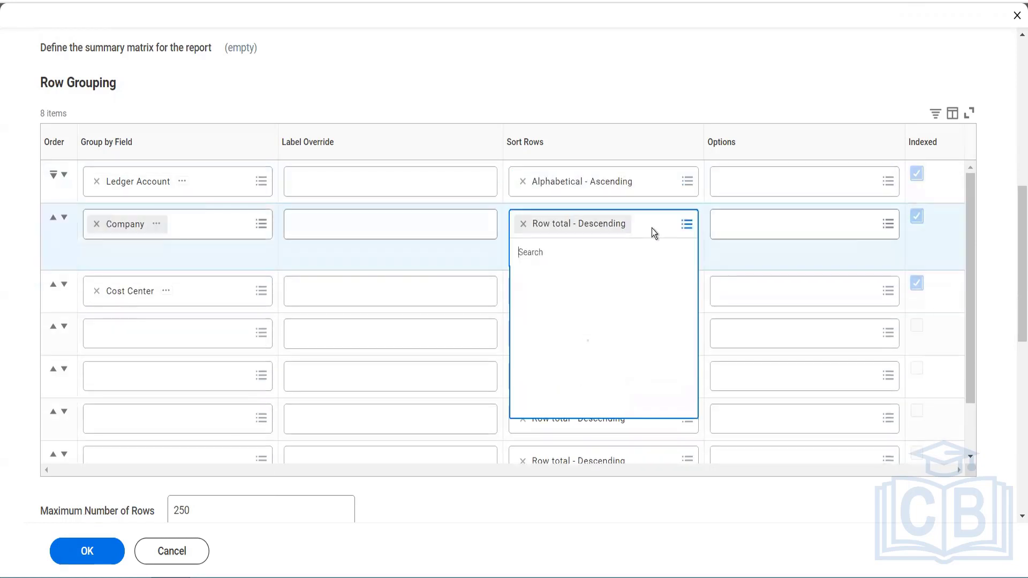
click(591, 279)
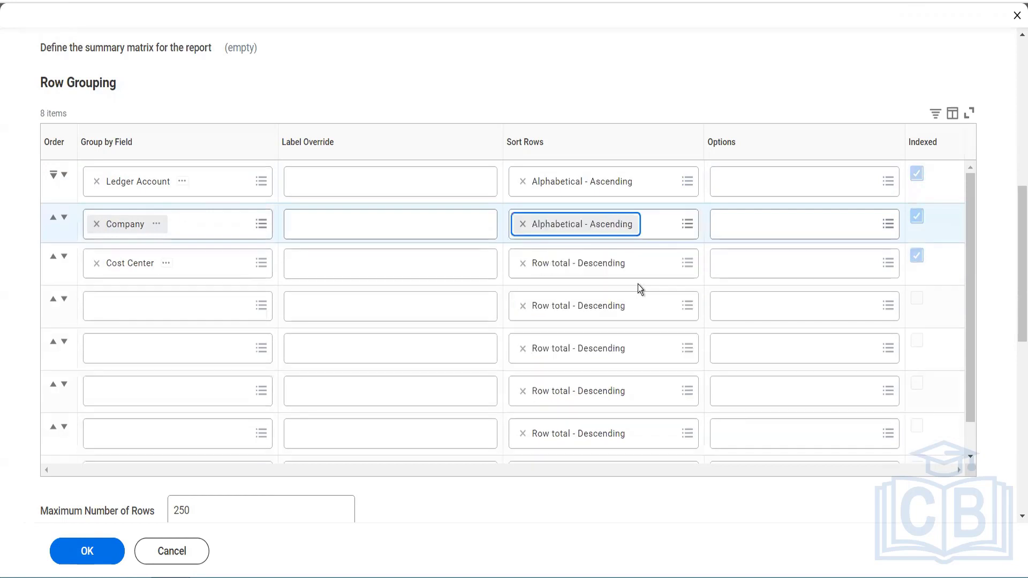
click(644, 264)
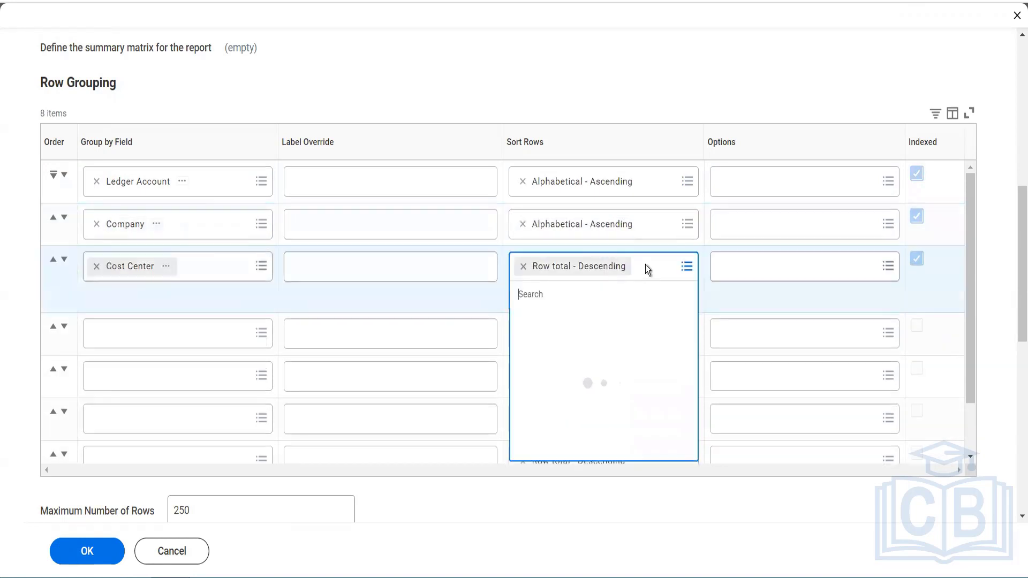
click(591, 323)
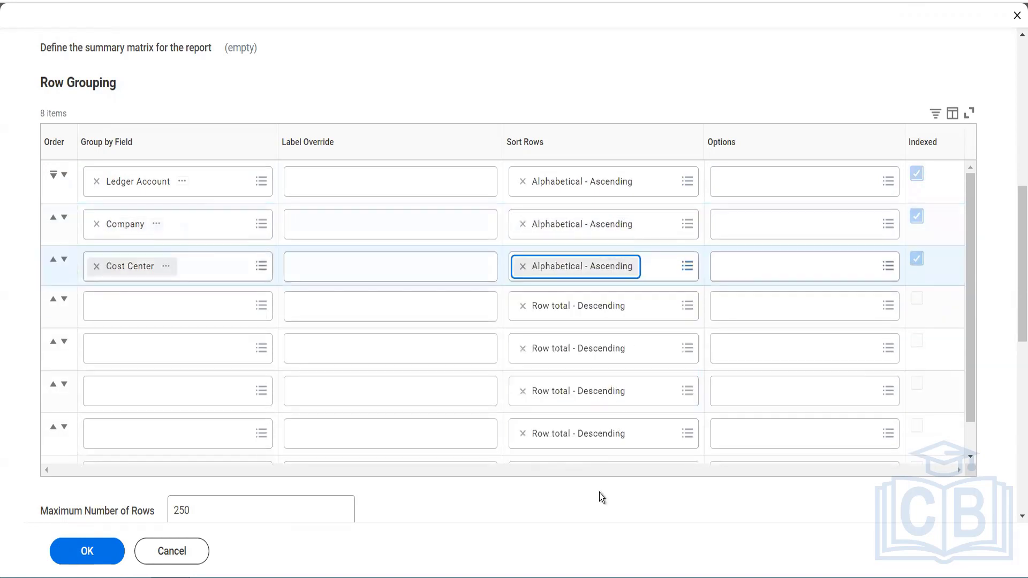
- Add three more rows to the fields to summarize, making four in total
scroll(589, 499, down, 10)
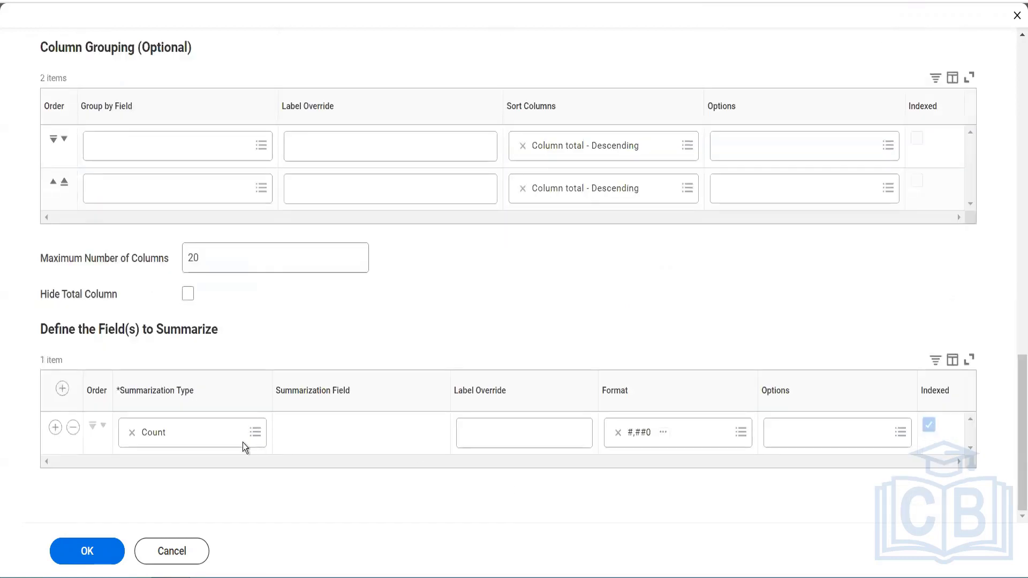
click(56, 430)
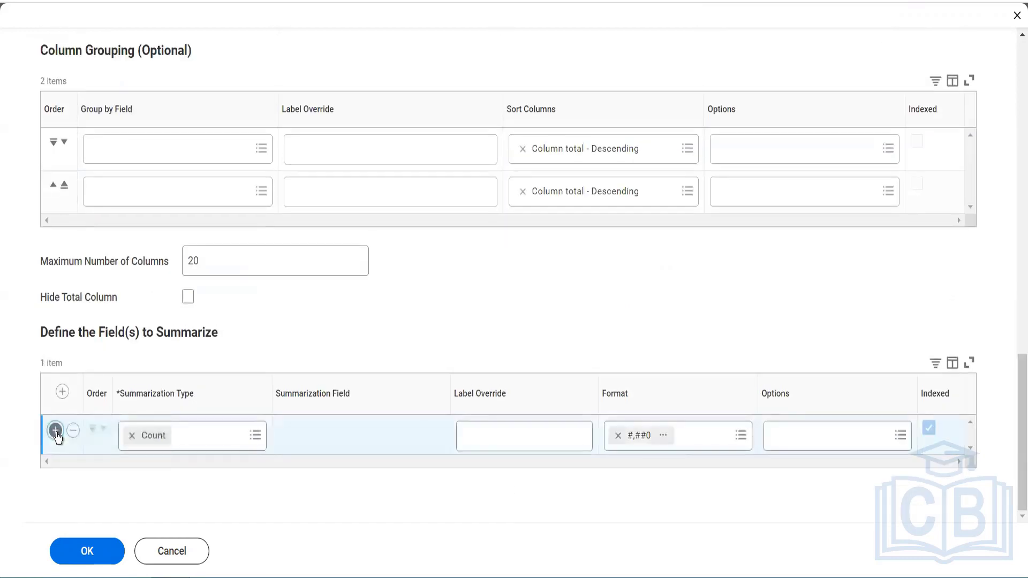
click(56, 431)
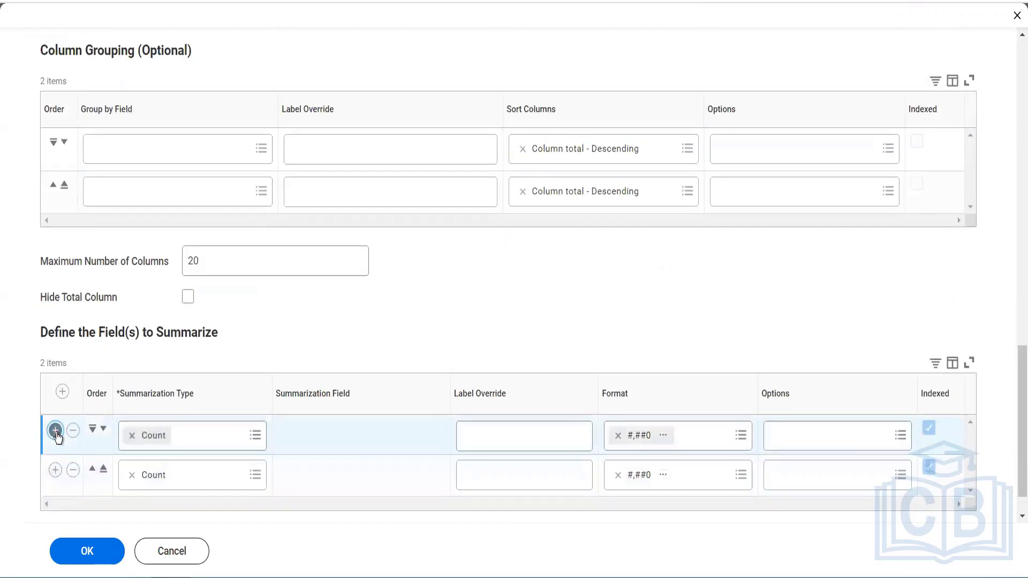
click(55, 431)
click(55, 431)
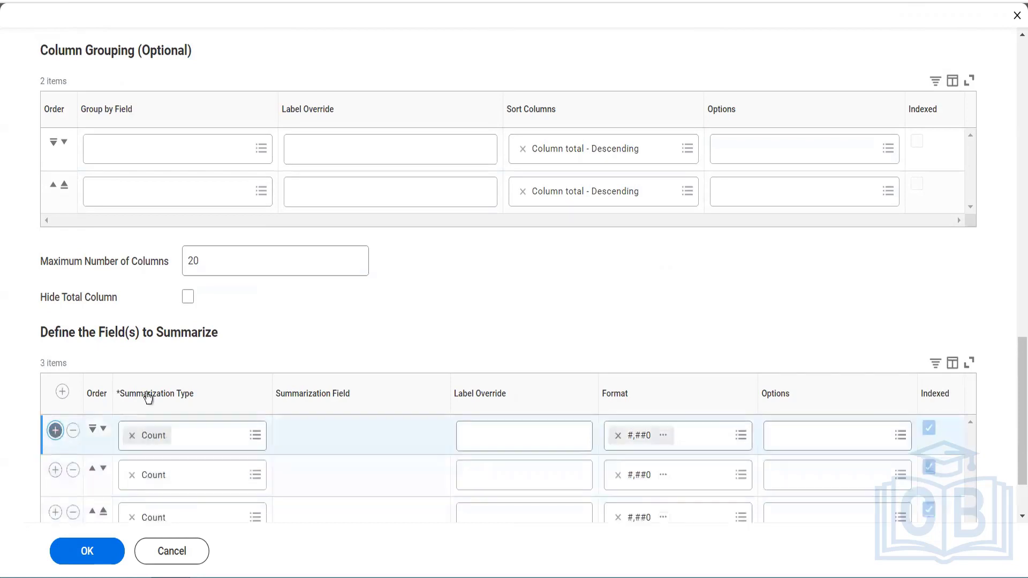
- Set the summarization type to Sum for all four rows of fields to summarize
scroll(386, 298, down, 2)
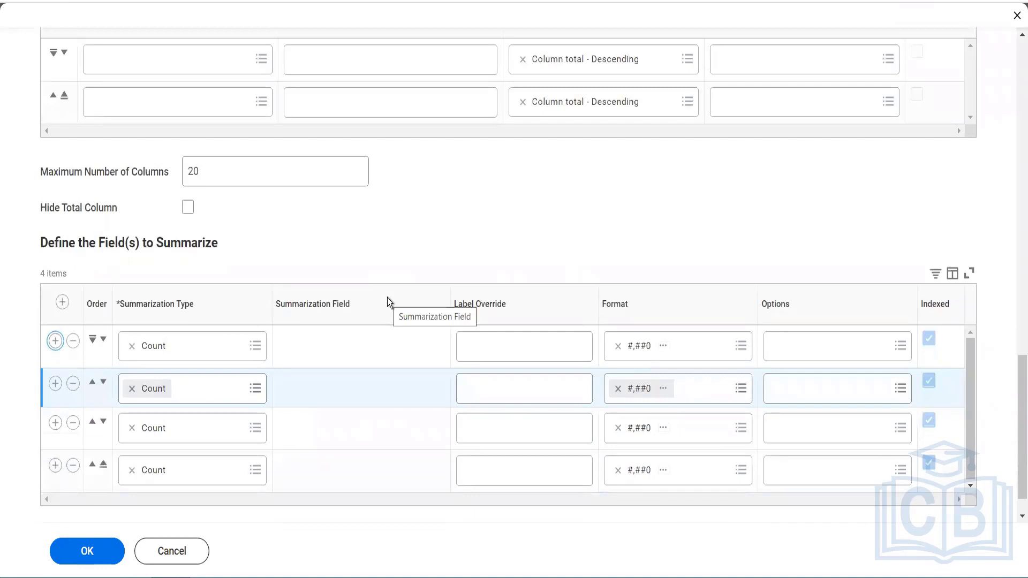
click(224, 346)
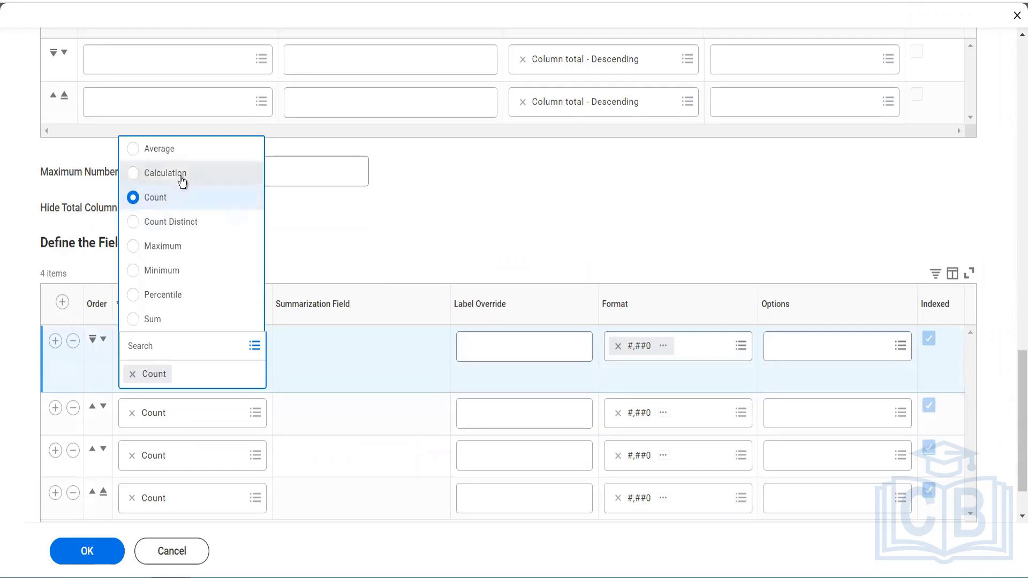
click(183, 316)
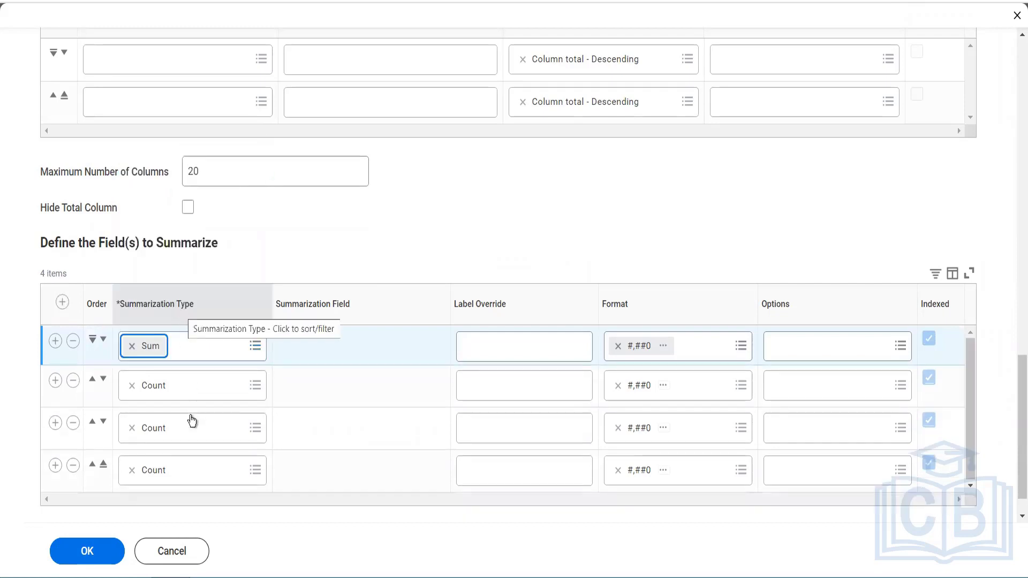
click(201, 385)
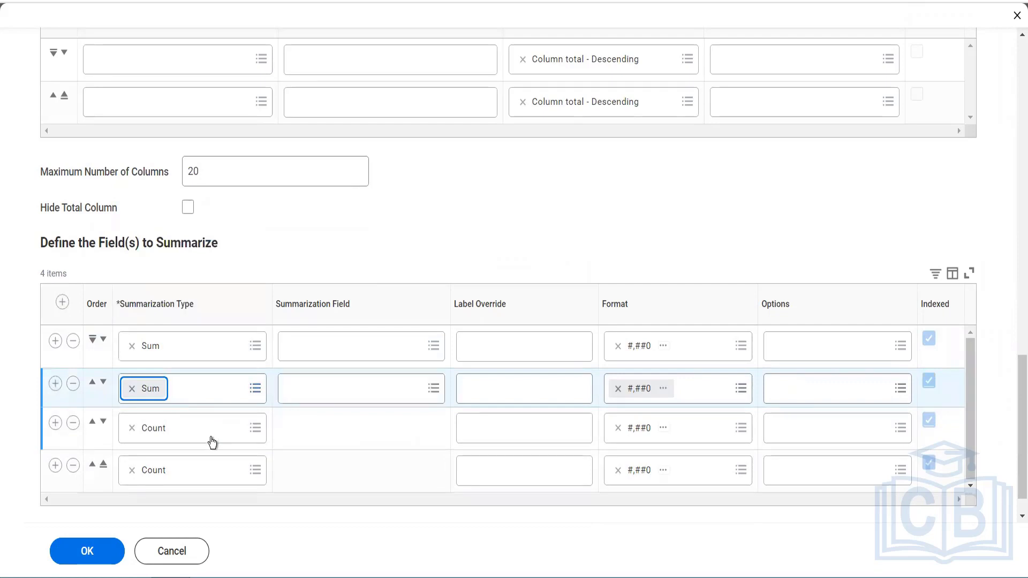
click(211, 436)
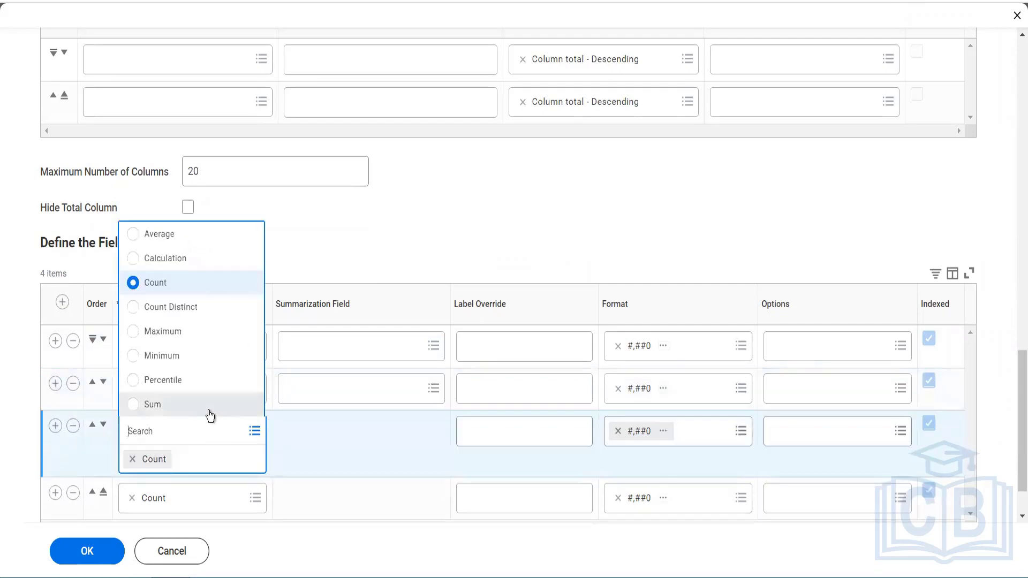
click(208, 410)
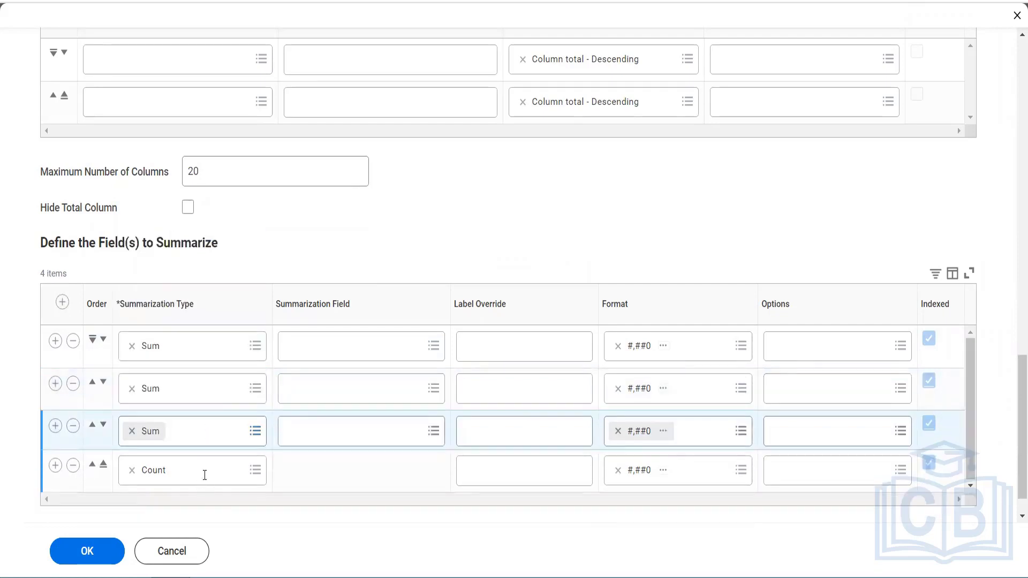
click(204, 475)
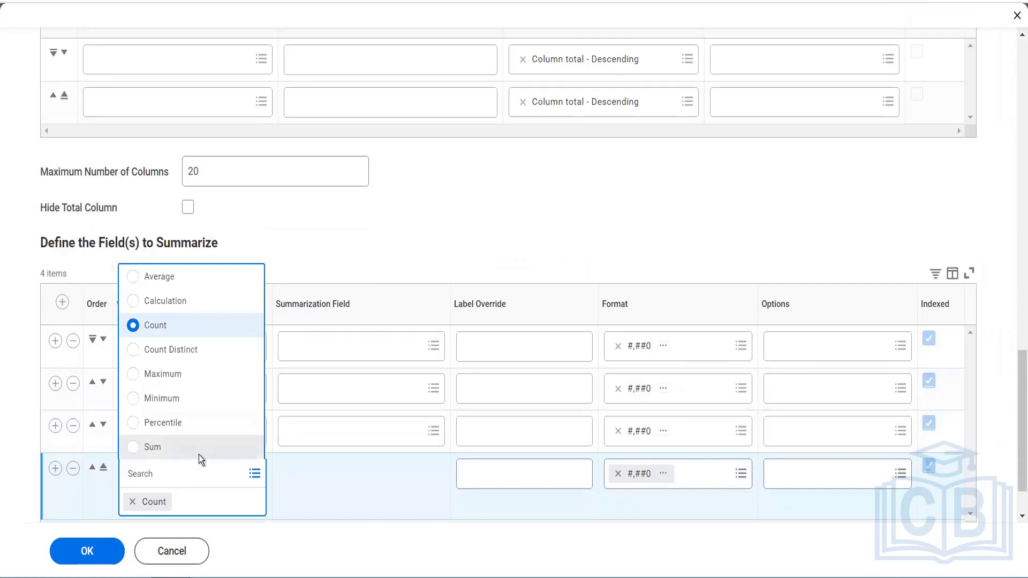
click(199, 455)
- Choose Ledger/Budget Debit minus Credit as the summarization field of the first Sum row
click(334, 348)
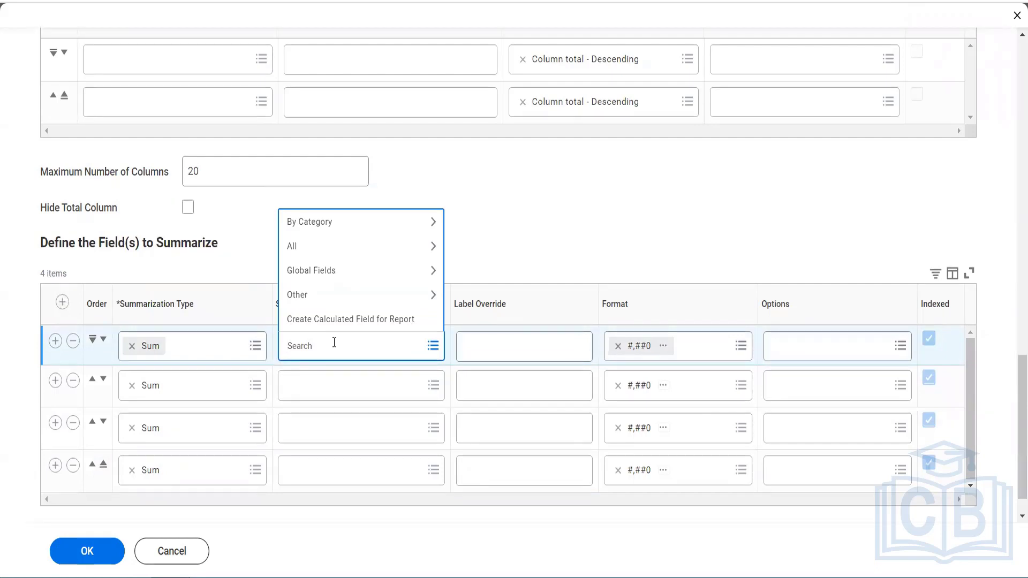
text(begin balance)
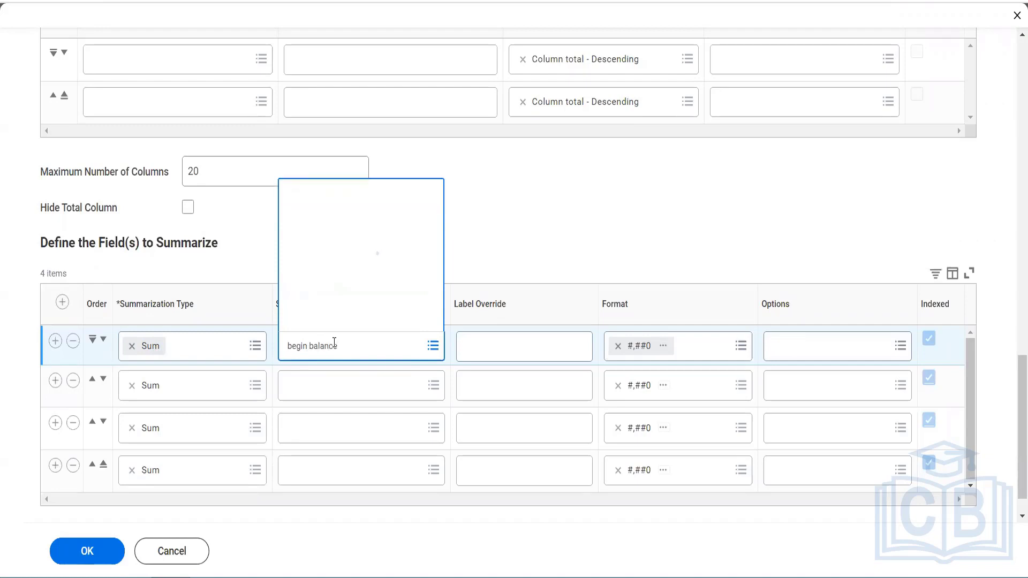
text(begin)
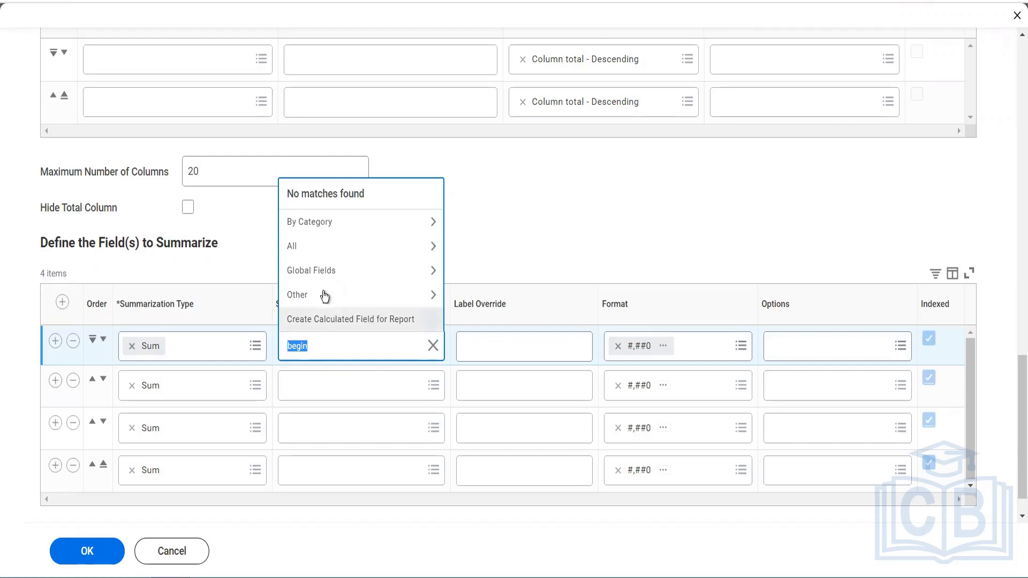
text(ledge)
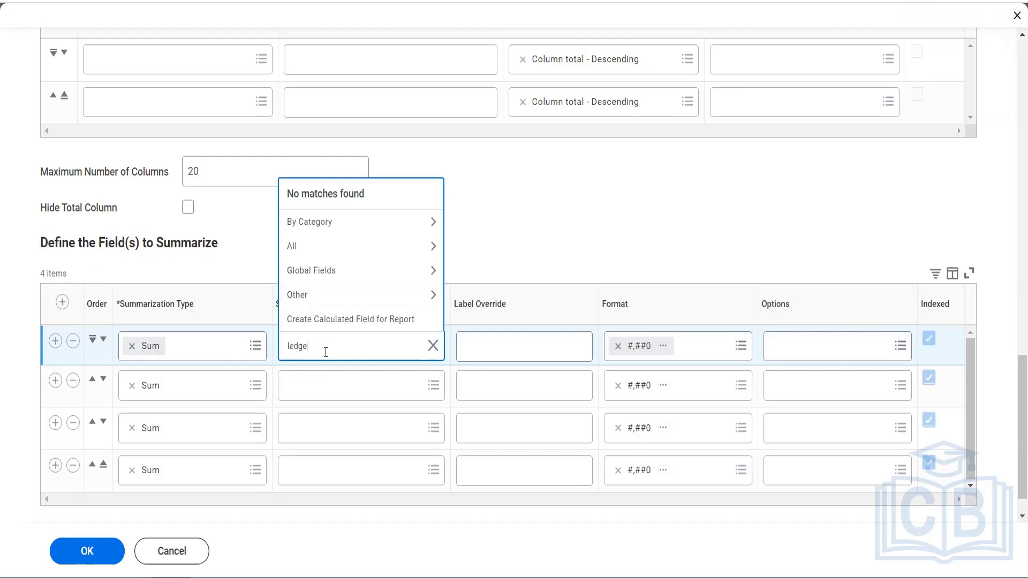
text(r debit minus)
key(Return)
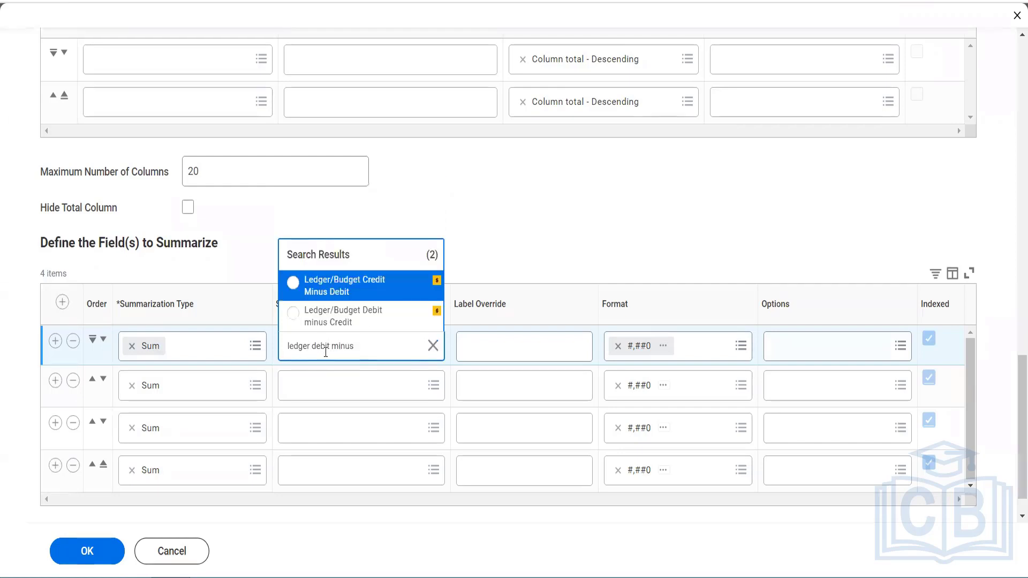
click(354, 293)
click(329, 324)
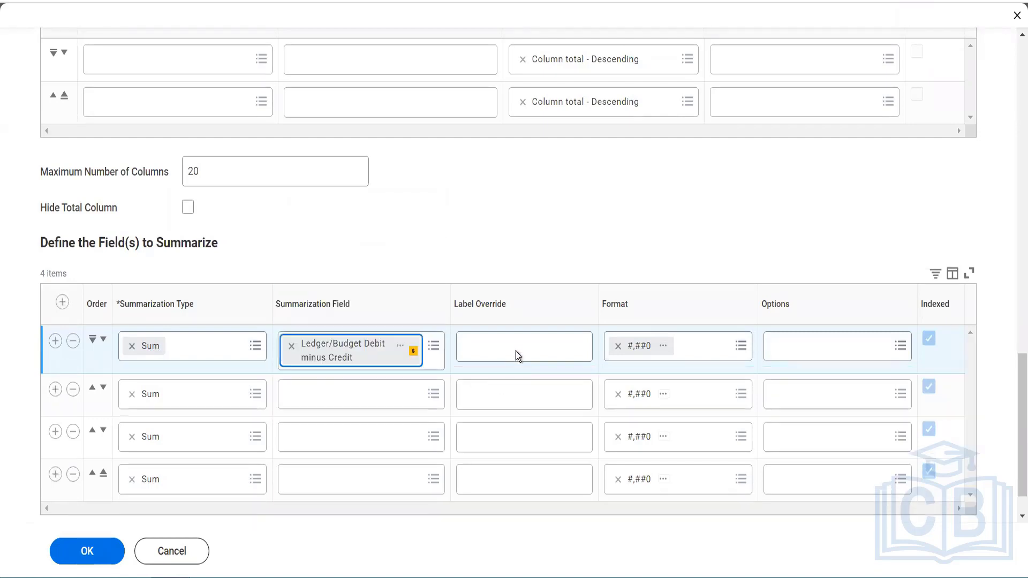
- Label the first summarized field "Beginning Balance" and set its format to #,##0.00;(#,##0.00)
click(517, 346)
text(B)
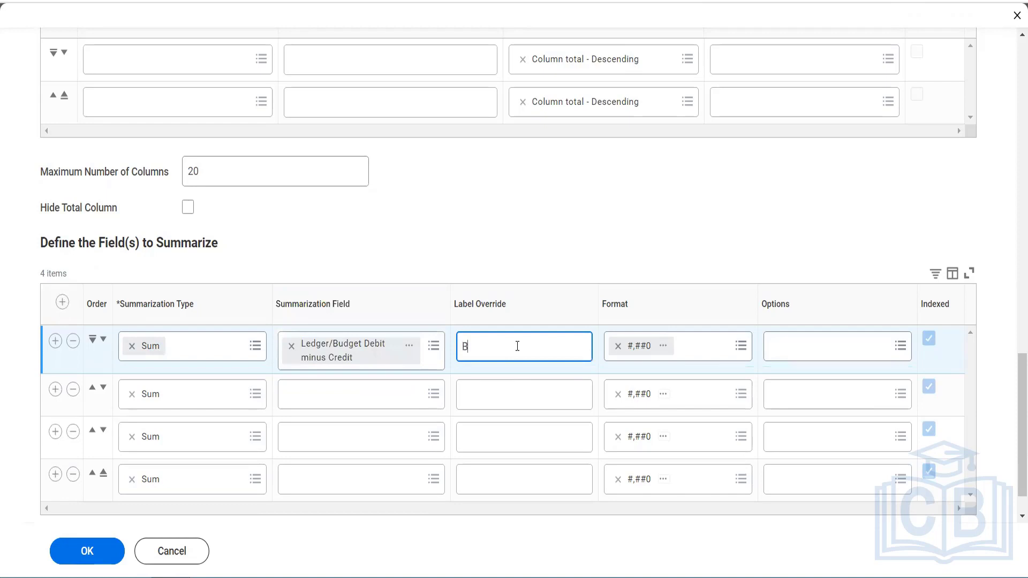
text(eginning Balance)
click(712, 349)
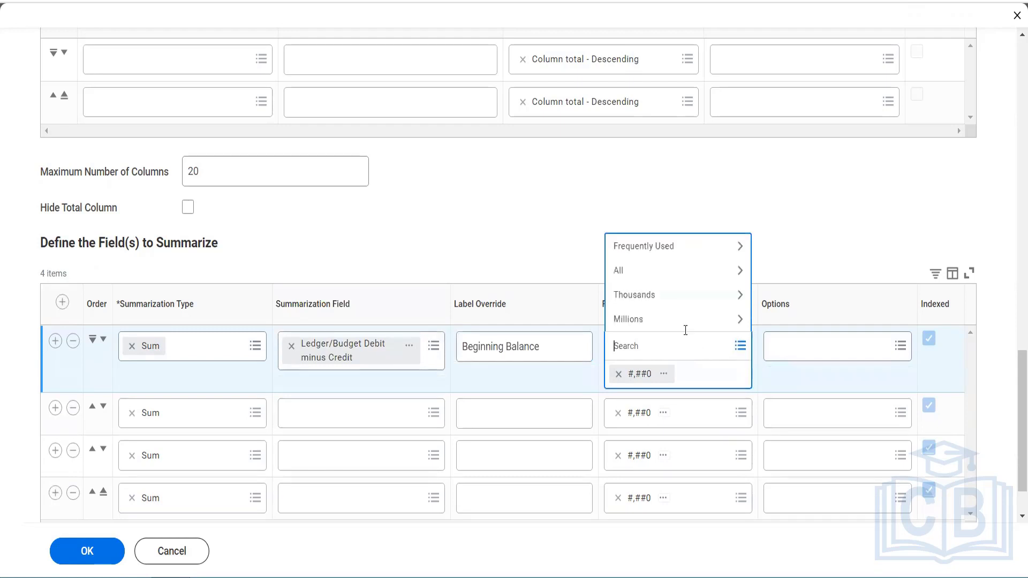
click(652, 246)
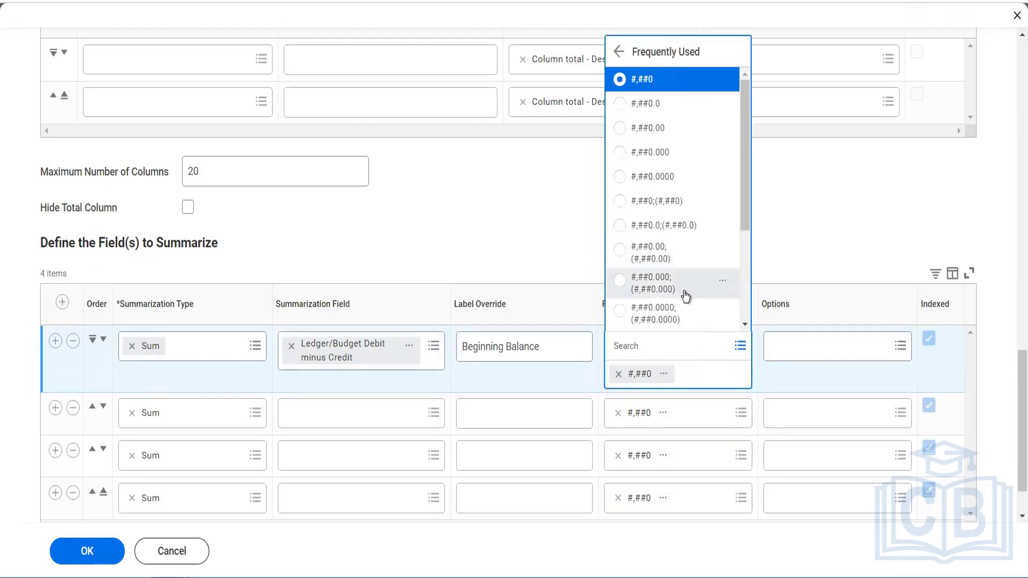
click(664, 259)
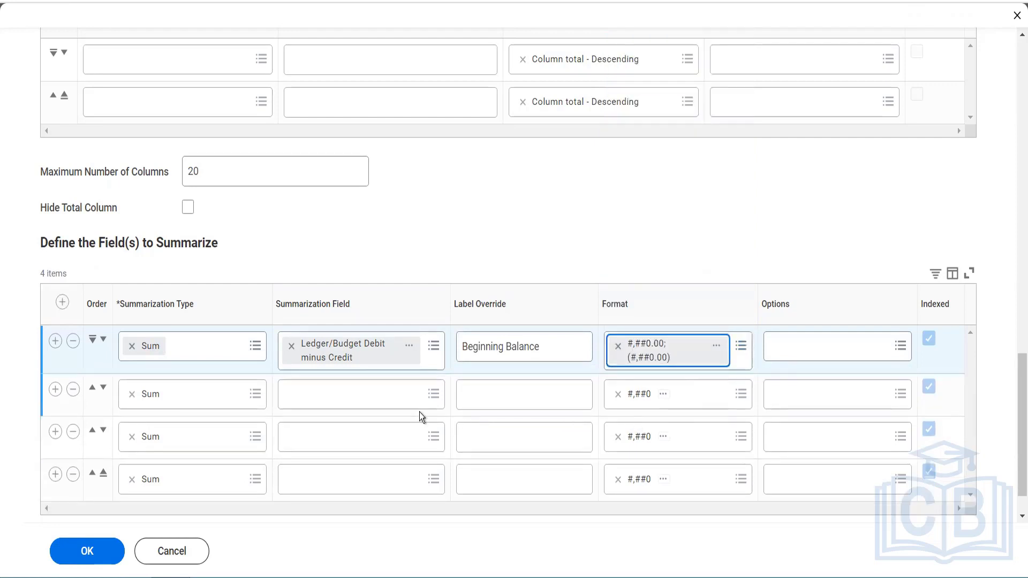
- Choose Ledger/Budget Debit Amount as the summarization field of the second Sum row
click(390, 406)
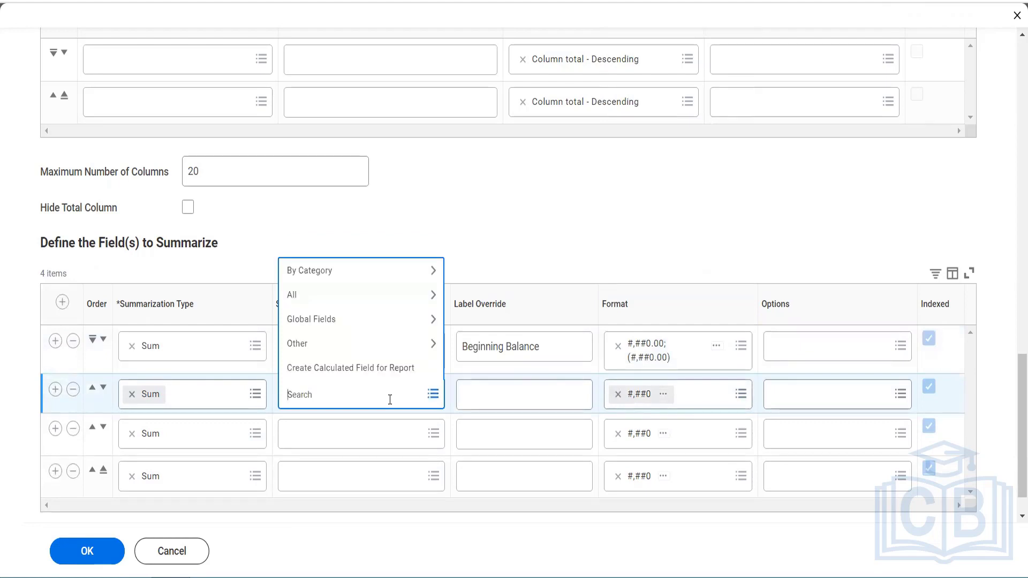
text(debit amount)
key(Return)
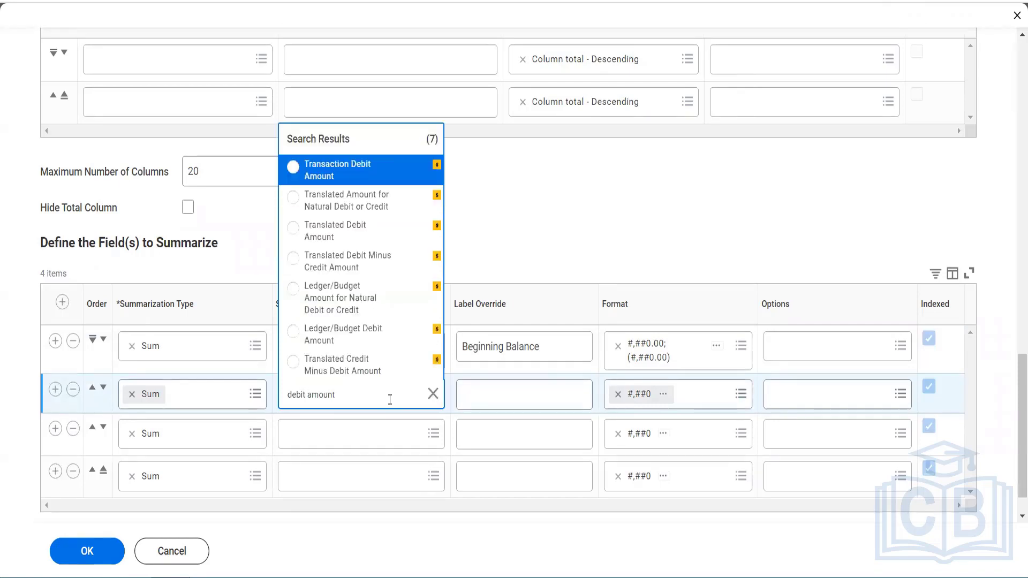
click(353, 335)
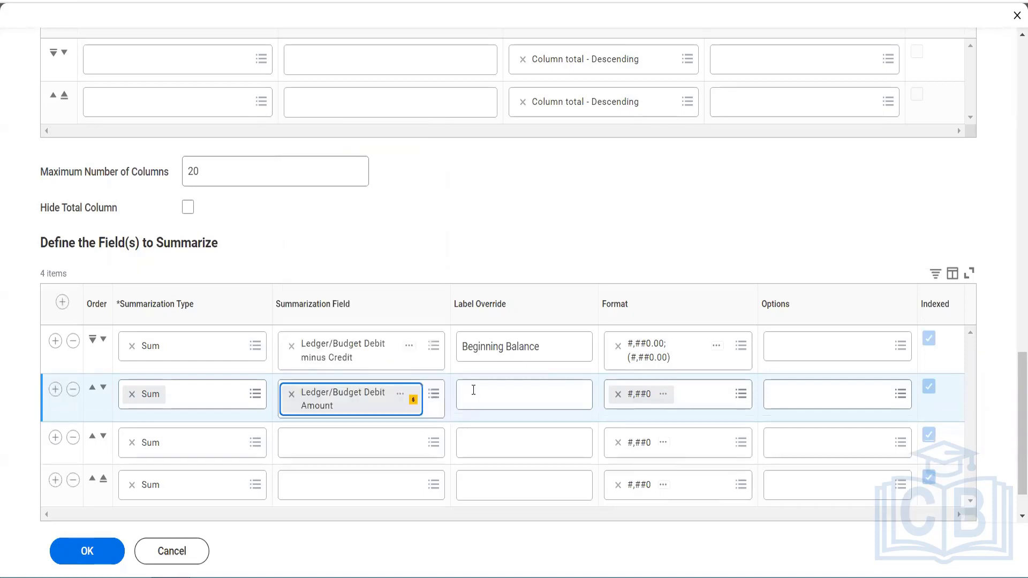
- Label the second summarized field "Debit Amount" and set its format to #,##0.00;(#,##0.00)
click(473, 389)
text(Debit)
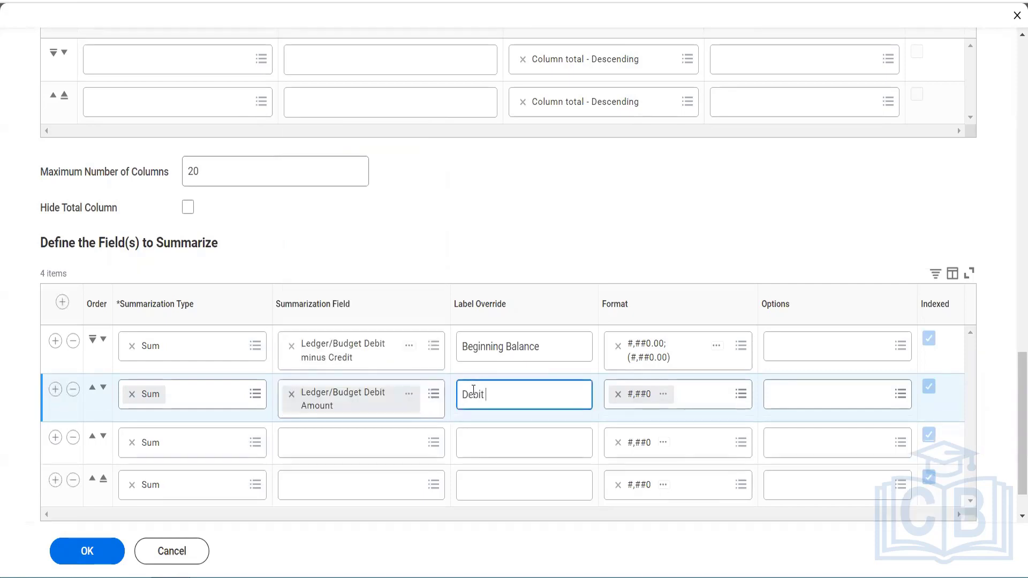
text( Amount)
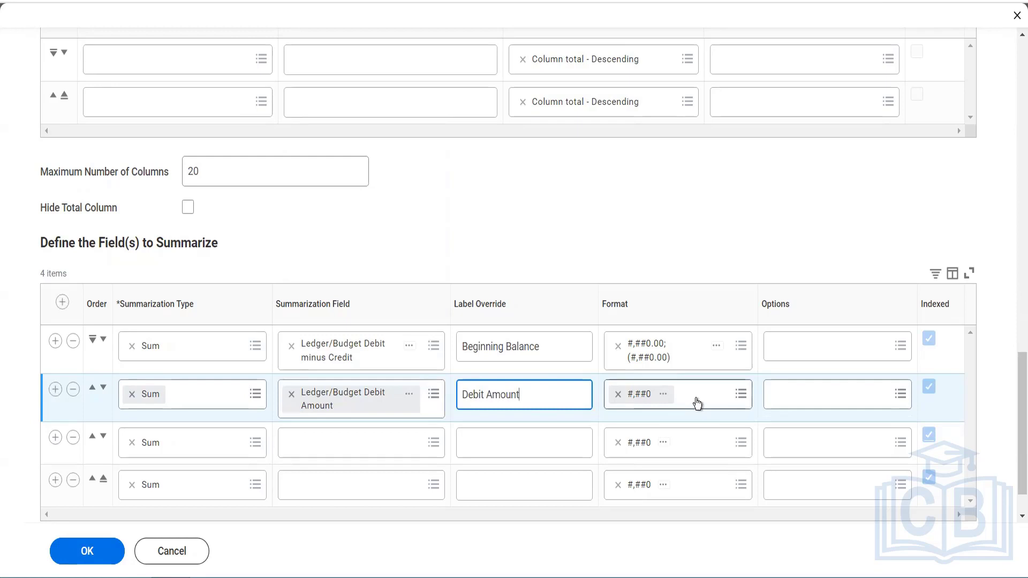
click(696, 404)
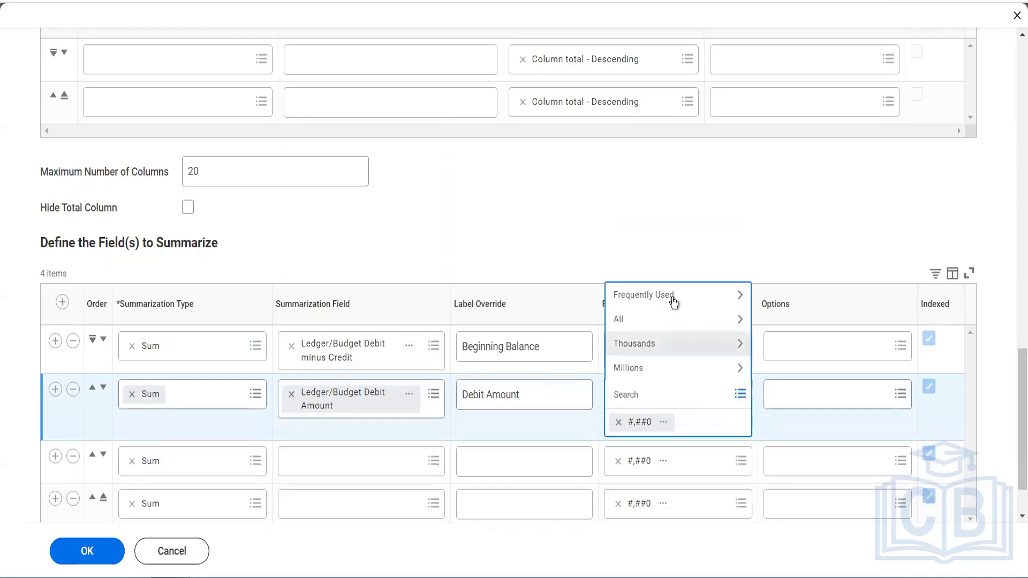
click(673, 295)
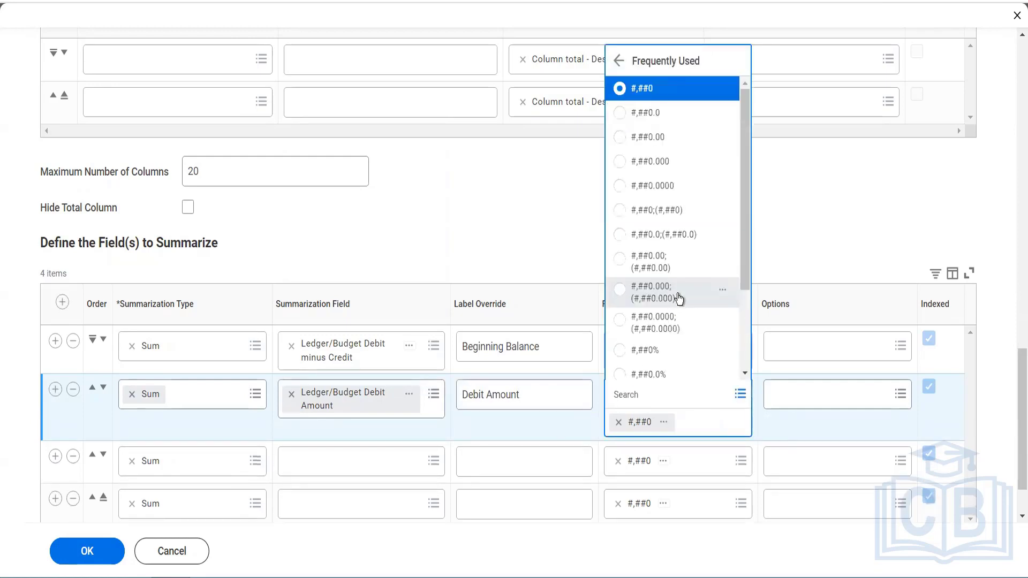
click(665, 264)
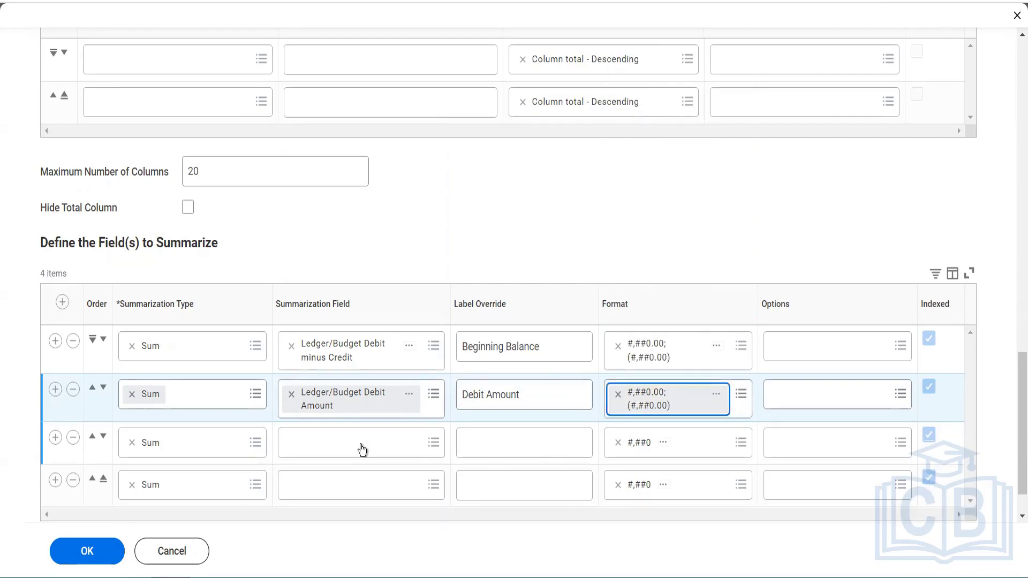
- Choose Ledger/Budget Credit Amount as the summarization field of the third Sum row
click(362, 446)
text(cred)
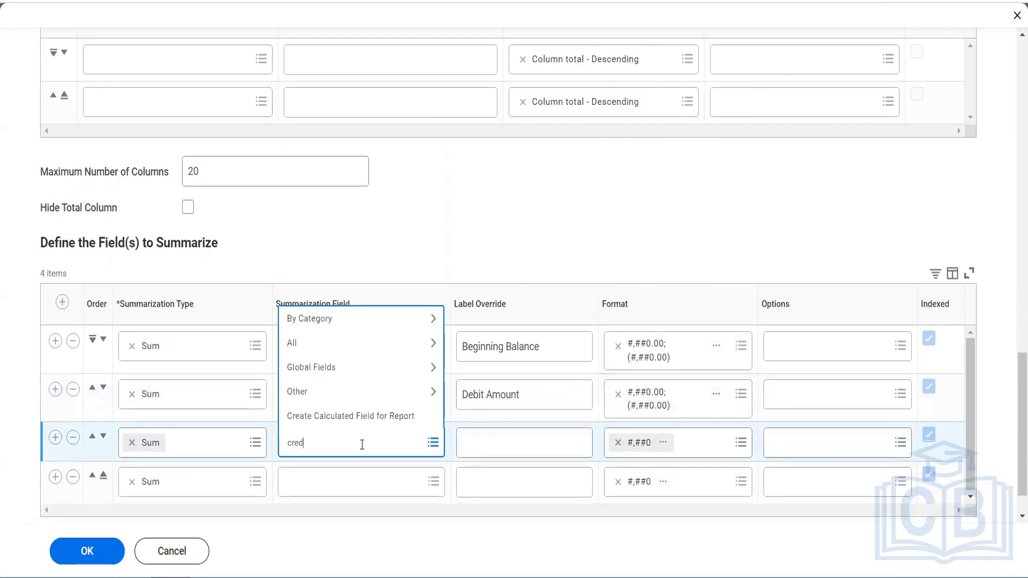
text(it)
key(Return)
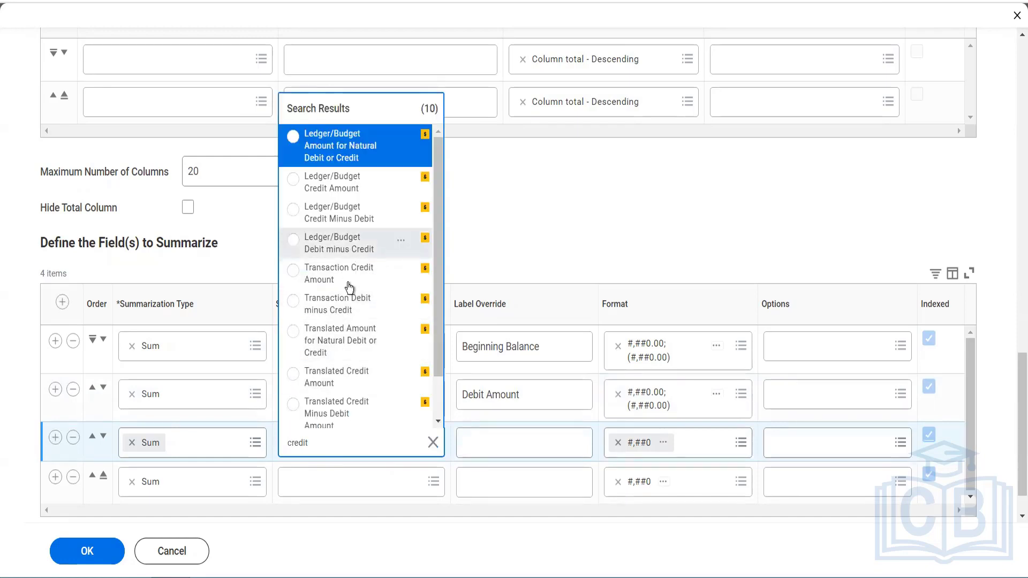
click(332, 182)
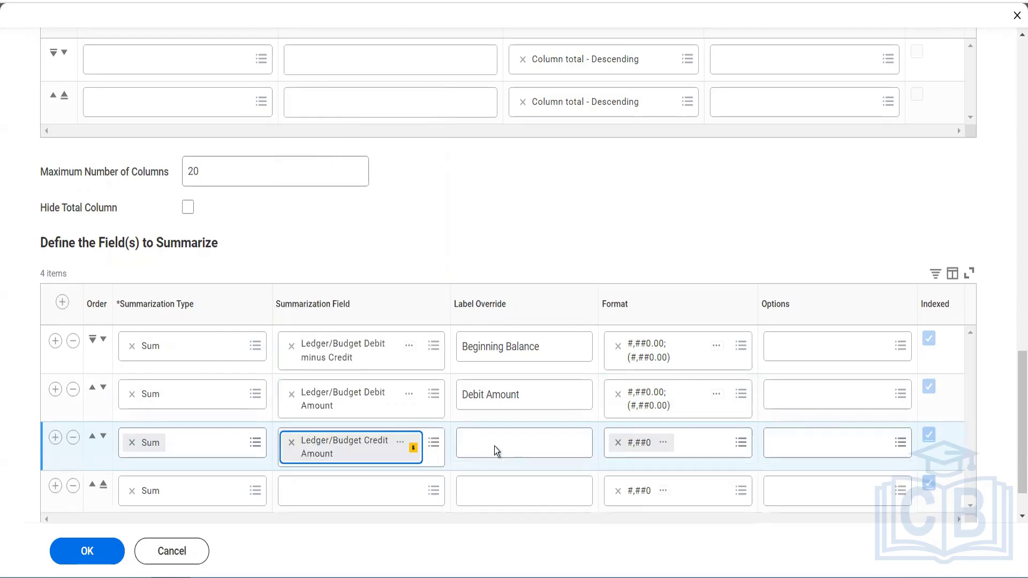
- Label the third summarized field "Credit Amount" and set its format to #,##0.00;(#,##0.00)
click(495, 446)
text(C)
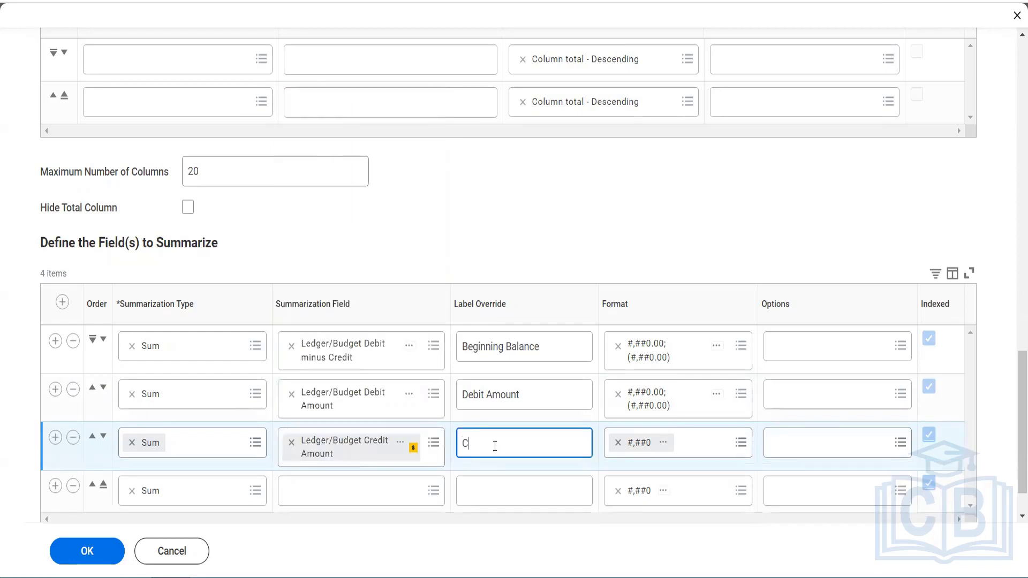
text(redit Amount)
click(682, 454)
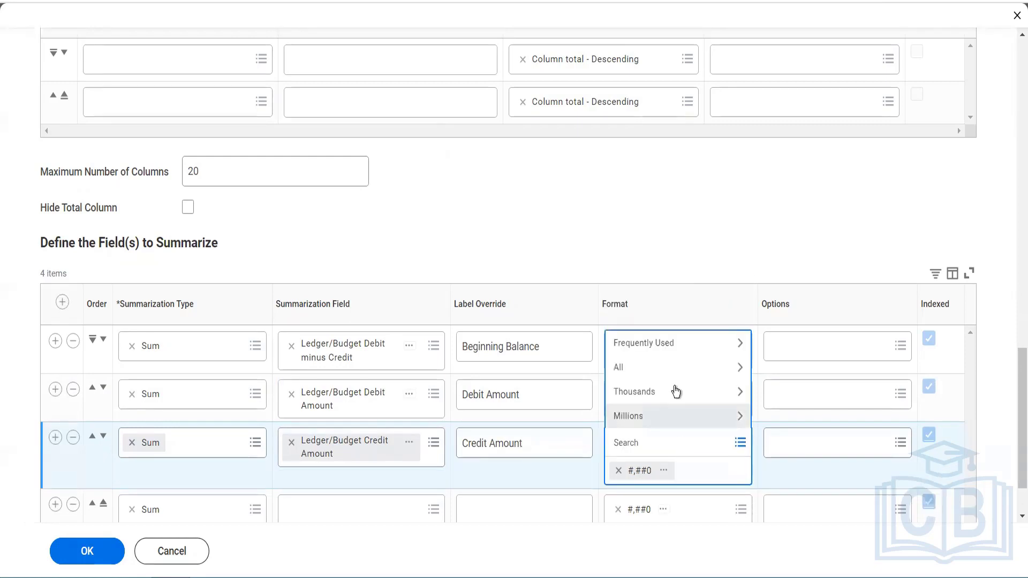
click(674, 345)
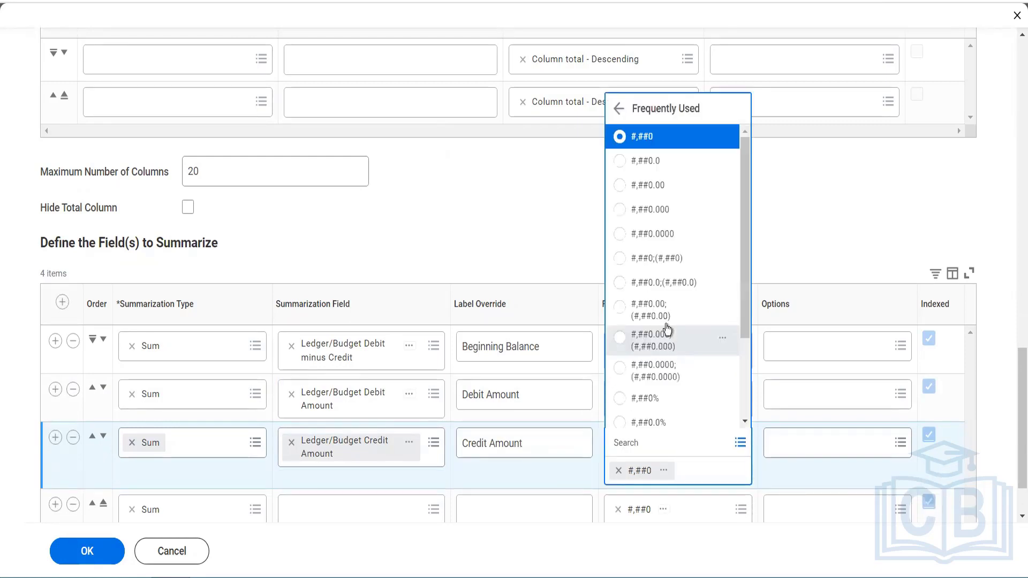
click(650, 310)
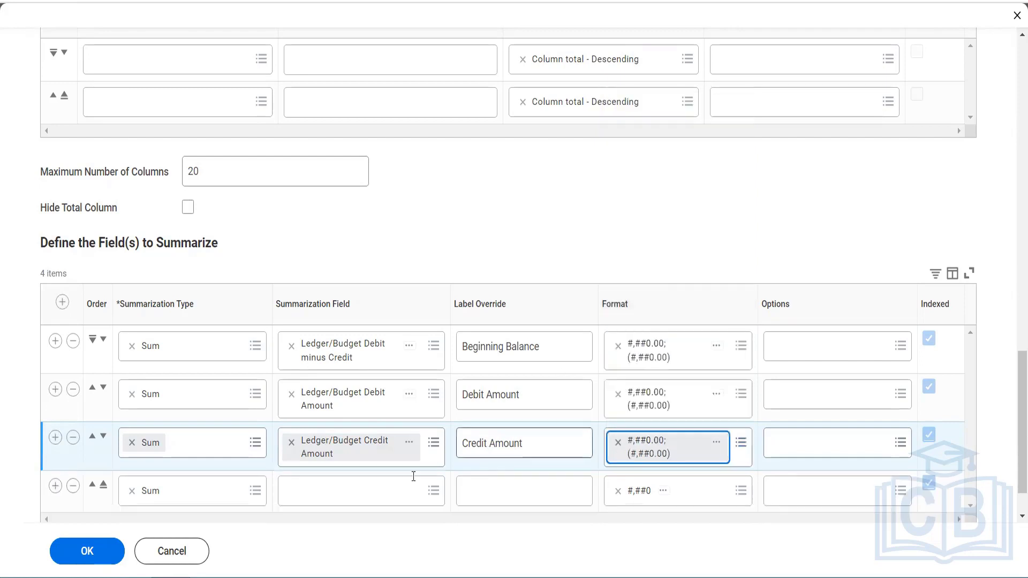
- Choose Ledger/Budget Debit minus Credit as the summarization field of the fourth Sum row
click(370, 491)
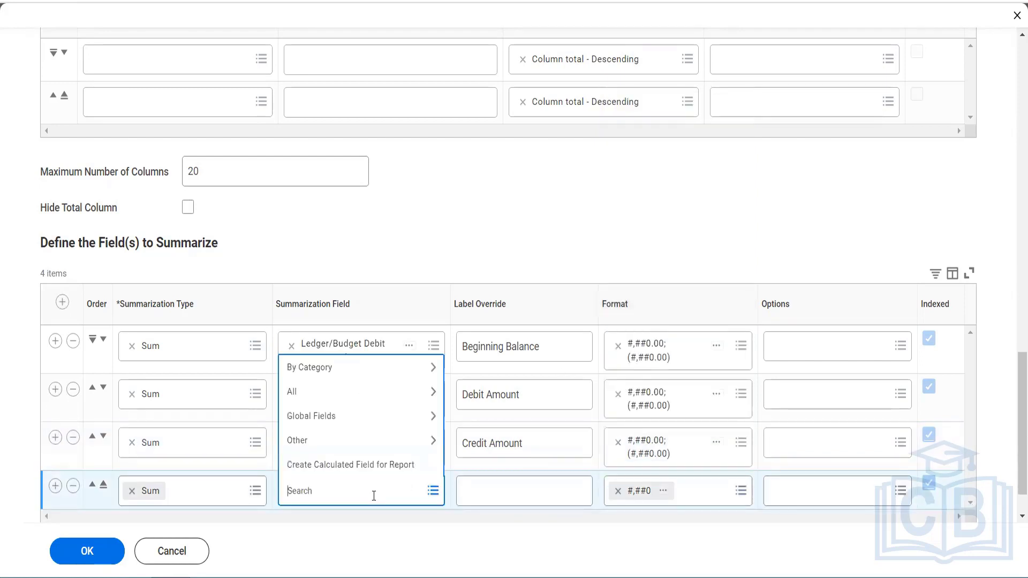
text(ledger debi)
text(t mo)
text(nus)
key(Return)
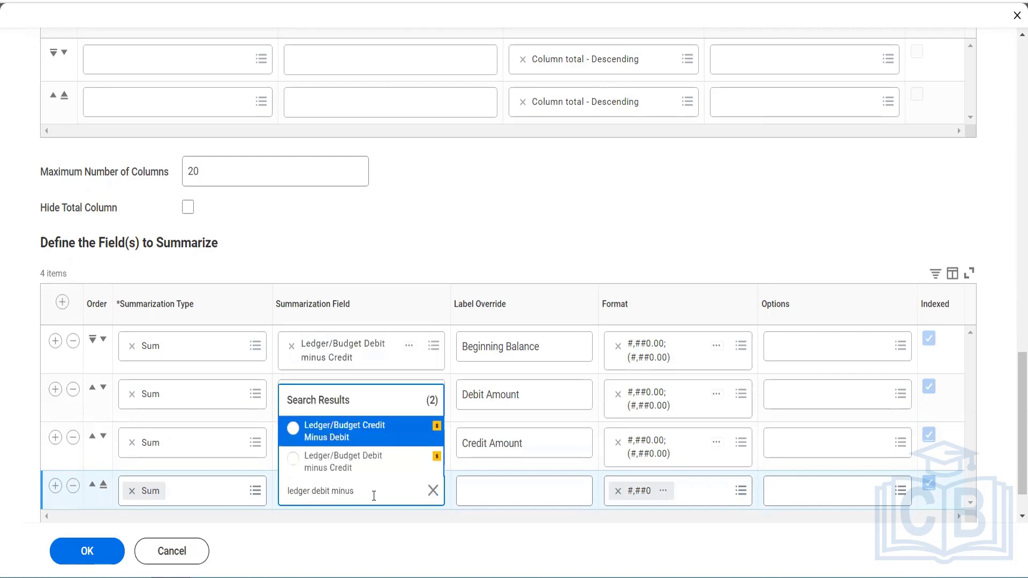
click(356, 474)
- Label the fourth summarized field "Ending Balance" and set its format to #,##0.00;(#,##0.00)
click(483, 488)
text(End)
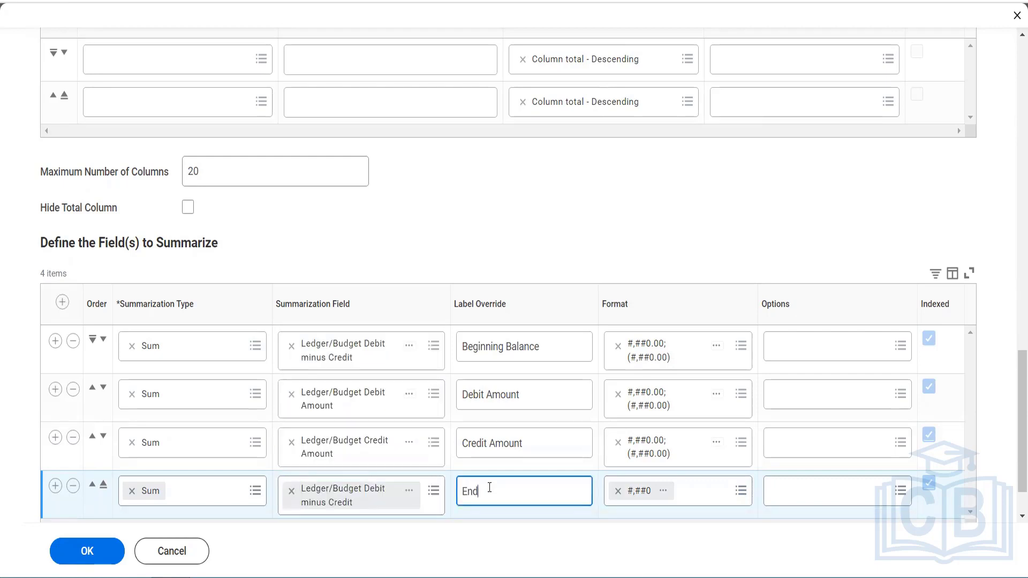
text(ing Balance)
click(695, 498)
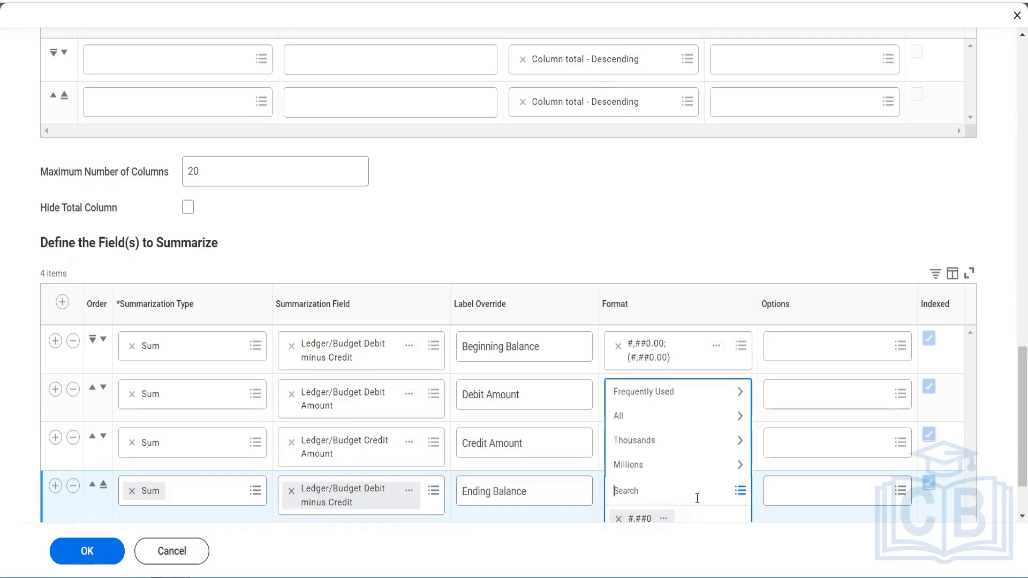
click(663, 397)
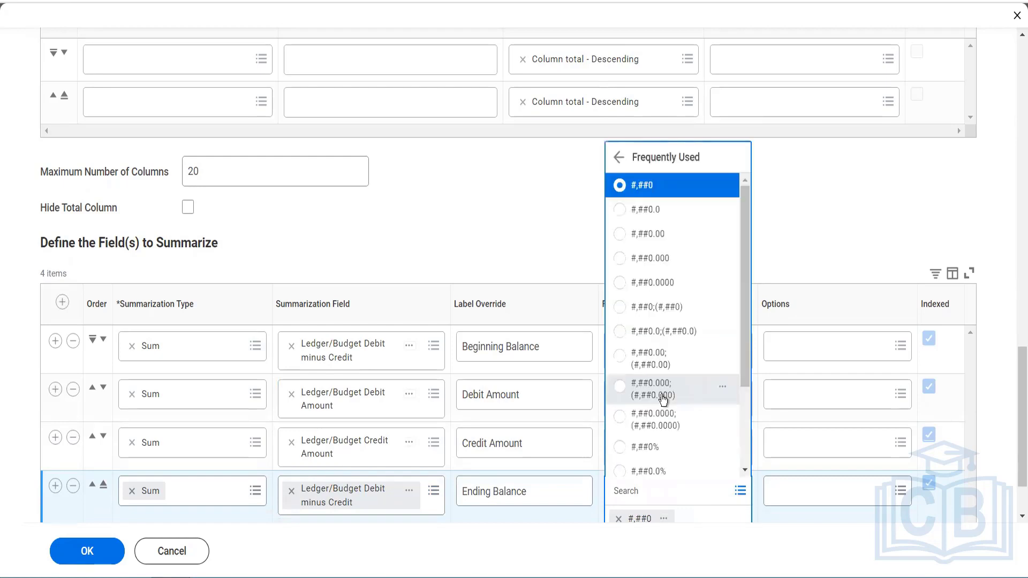
click(651, 366)
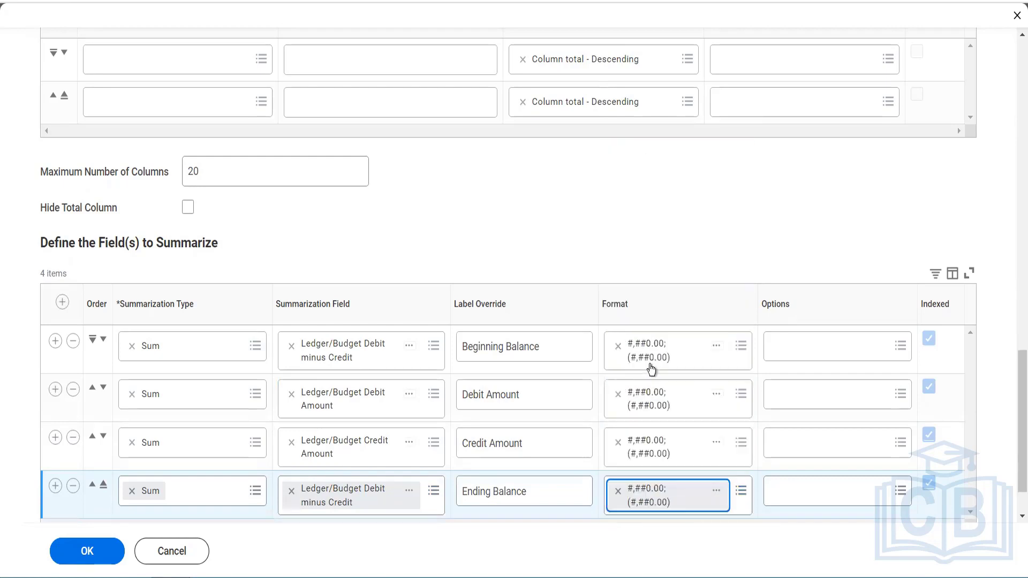
- Apply the Show Currency Symbol option to the Beginning Balance and Debit Amount rows
click(794, 355)
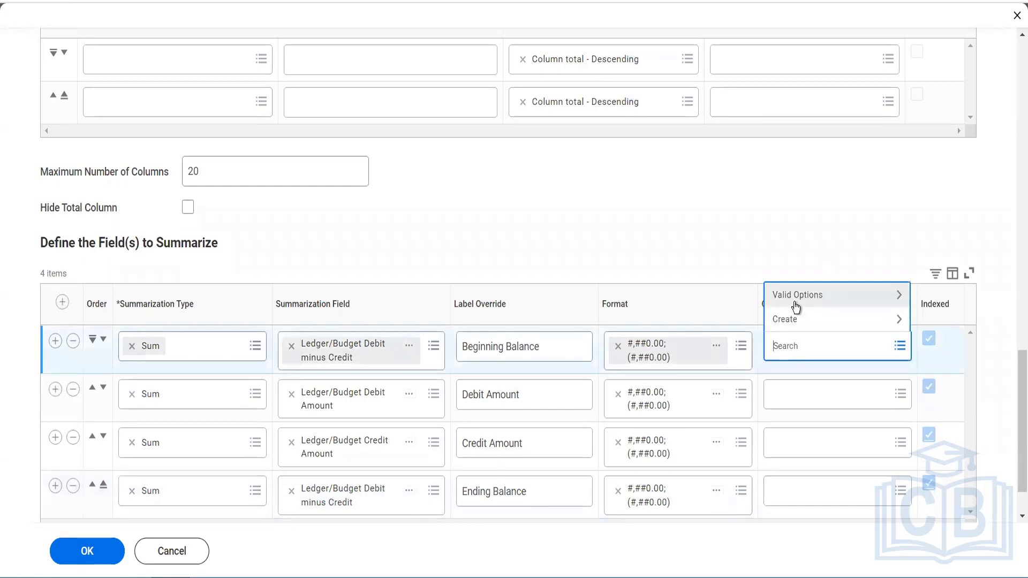
click(796, 306)
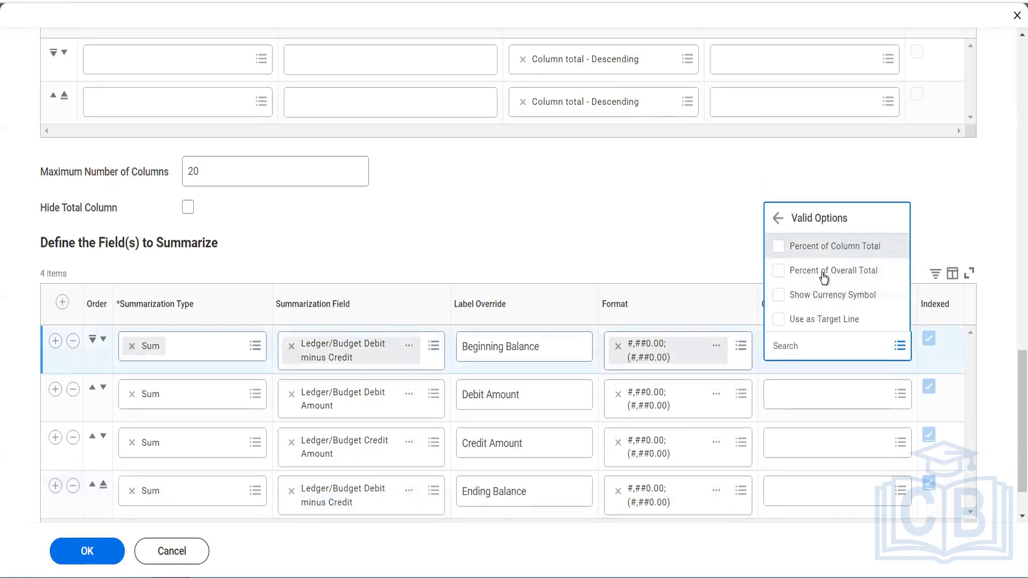
click(846, 304)
click(789, 419)
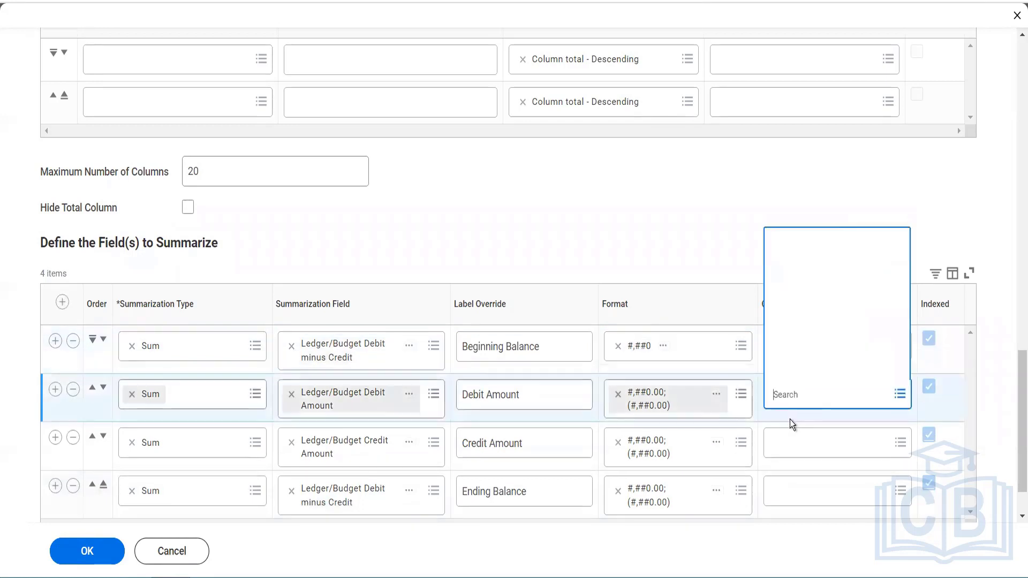
click(801, 344)
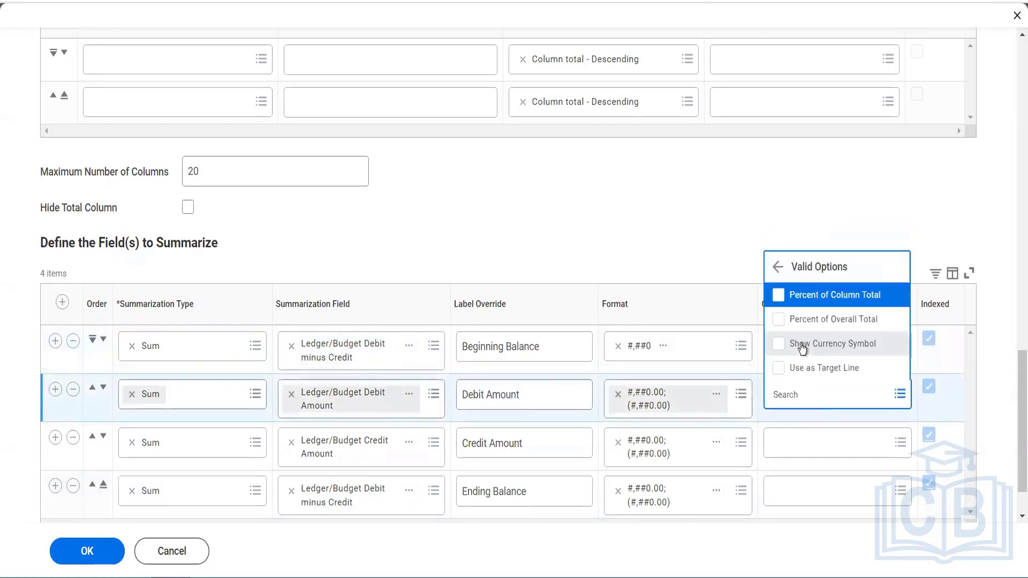
click(801, 346)
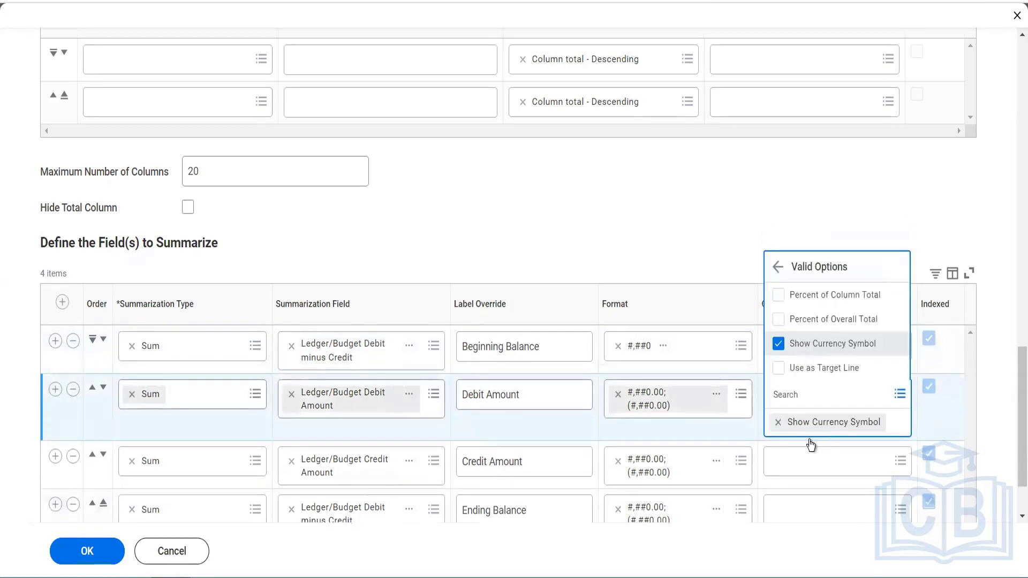
- Apply the Show Currency Symbol option to the Credit Amount and Ending Balance rows
click(794, 465)
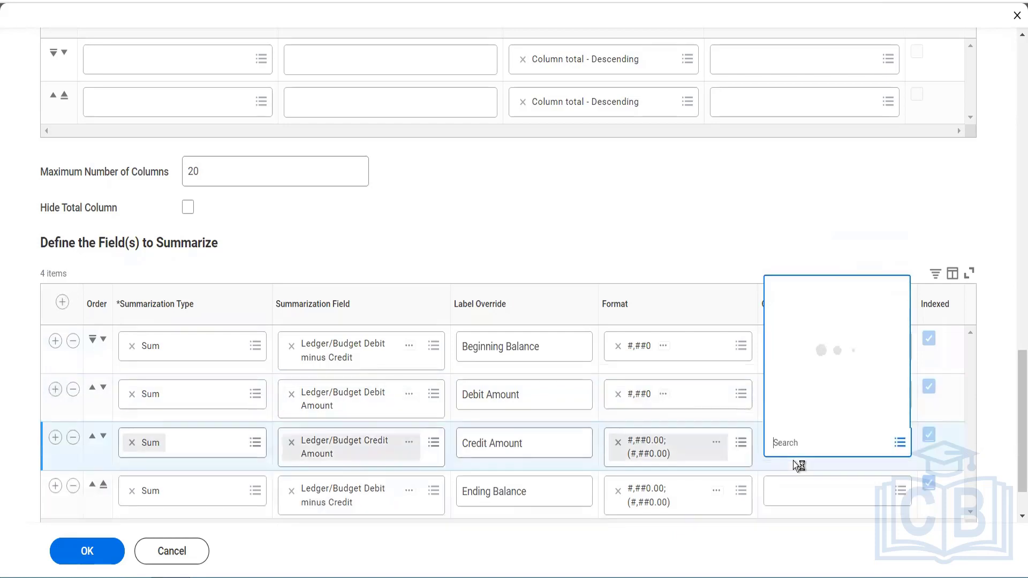
click(801, 396)
click(802, 398)
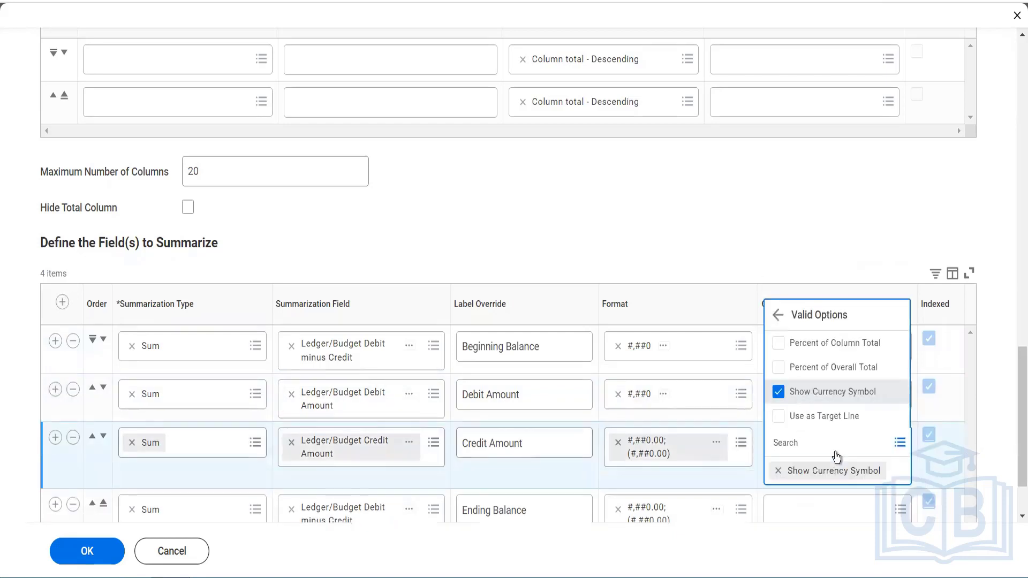
click(805, 503)
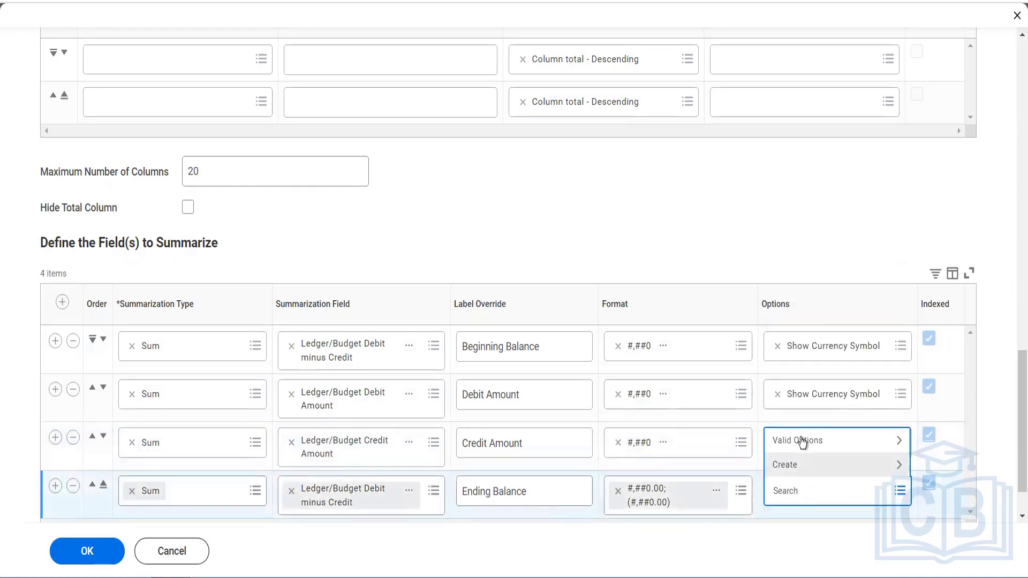
click(800, 436)
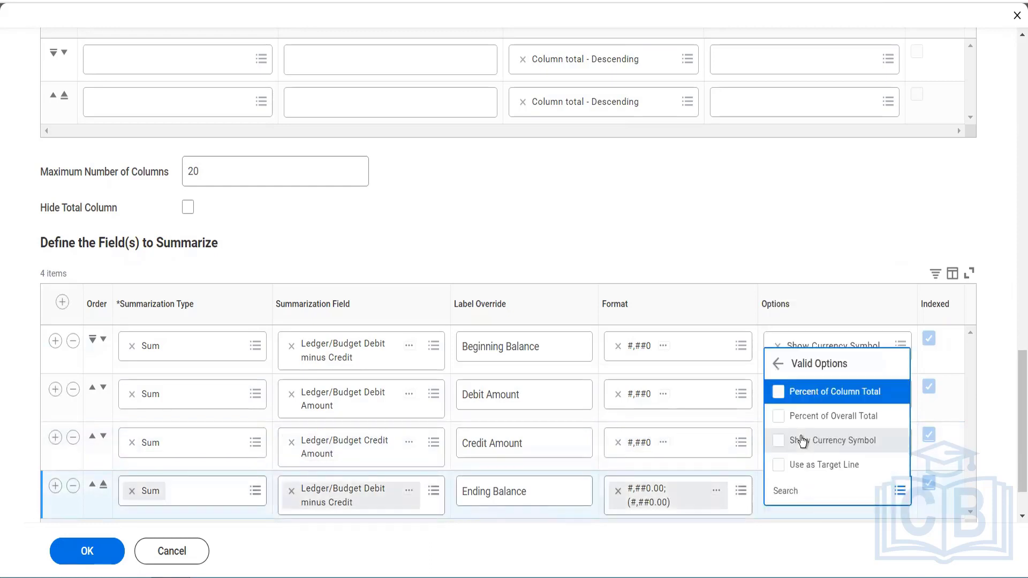
click(802, 441)
click(734, 221)
scroll(734, 221, down, 1)
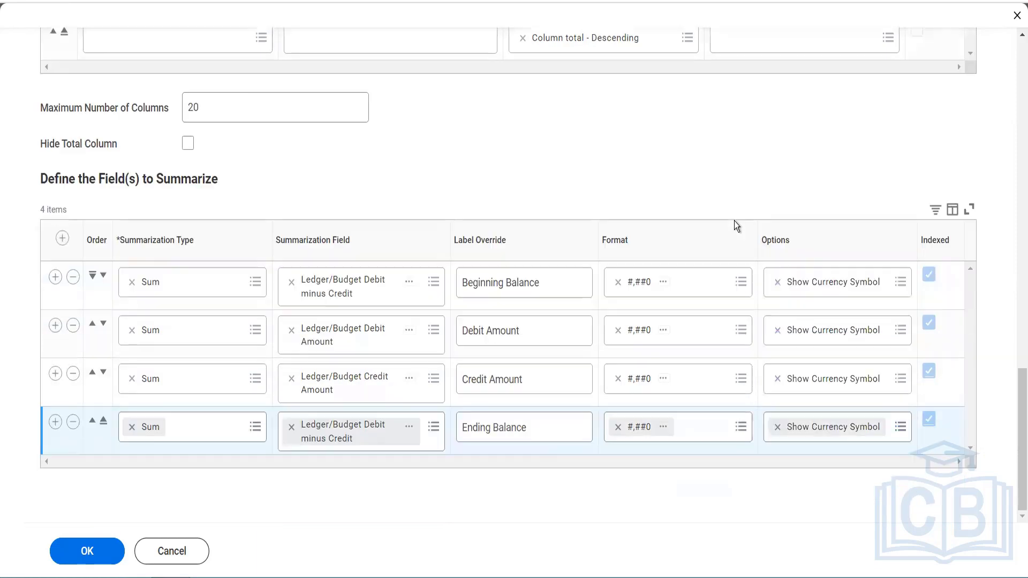
- Share the matrix report definition with all authorized users
scroll(551, 183, up, 5)
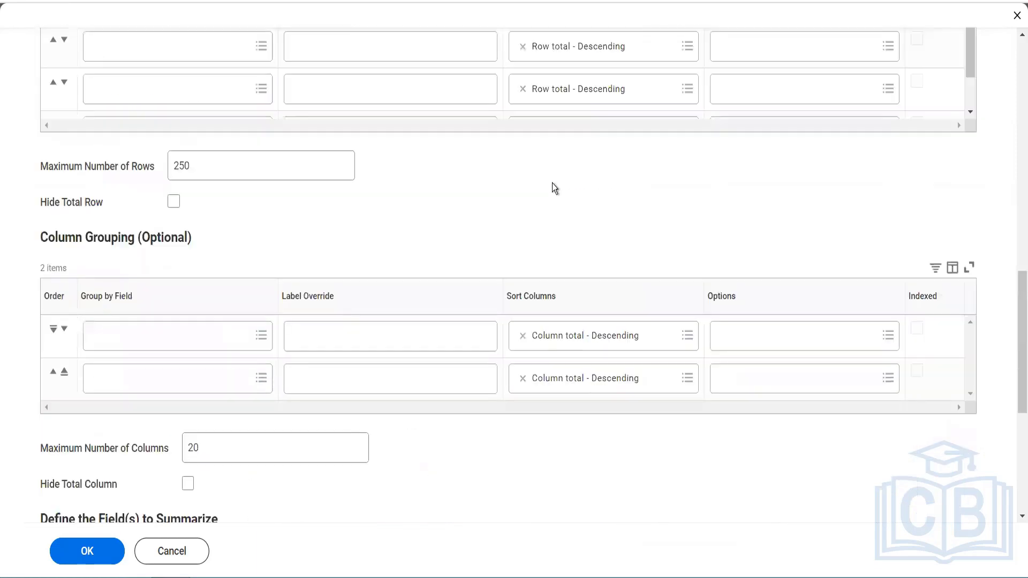
scroll(551, 183, up, 5)
scroll(551, 183, up, 5)
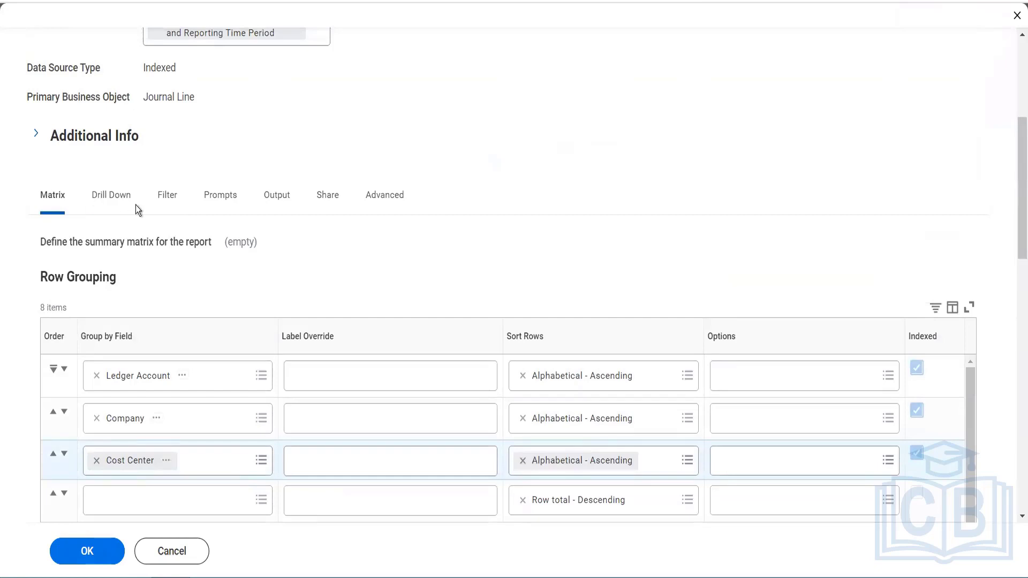
click(326, 209)
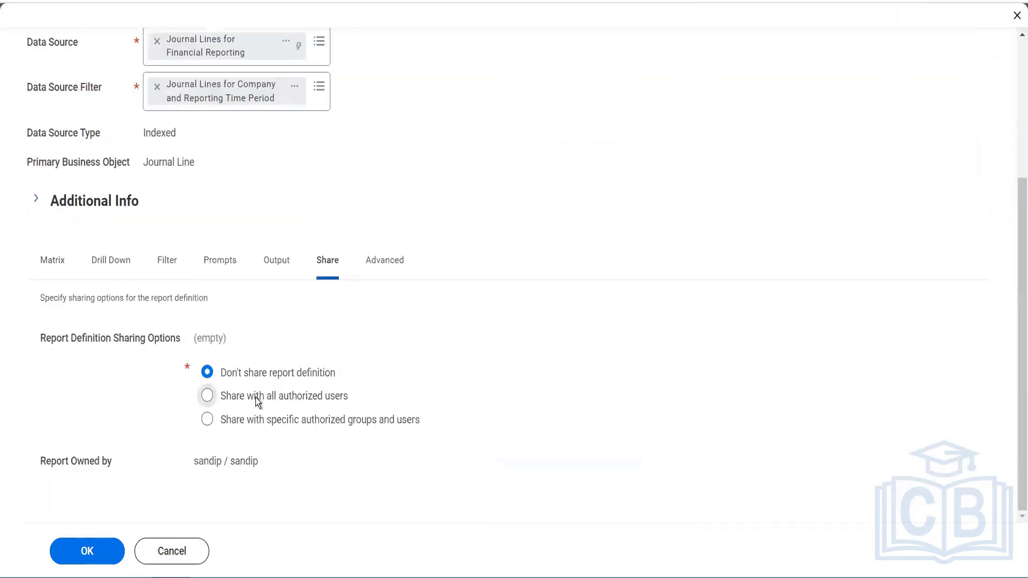
click(258, 398)
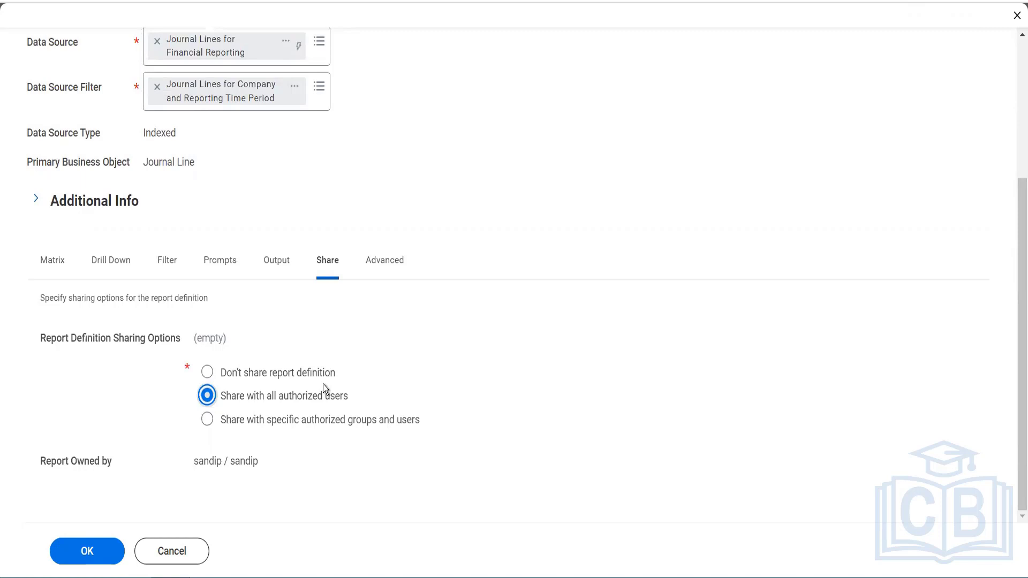
scroll(323, 384, up, 4)
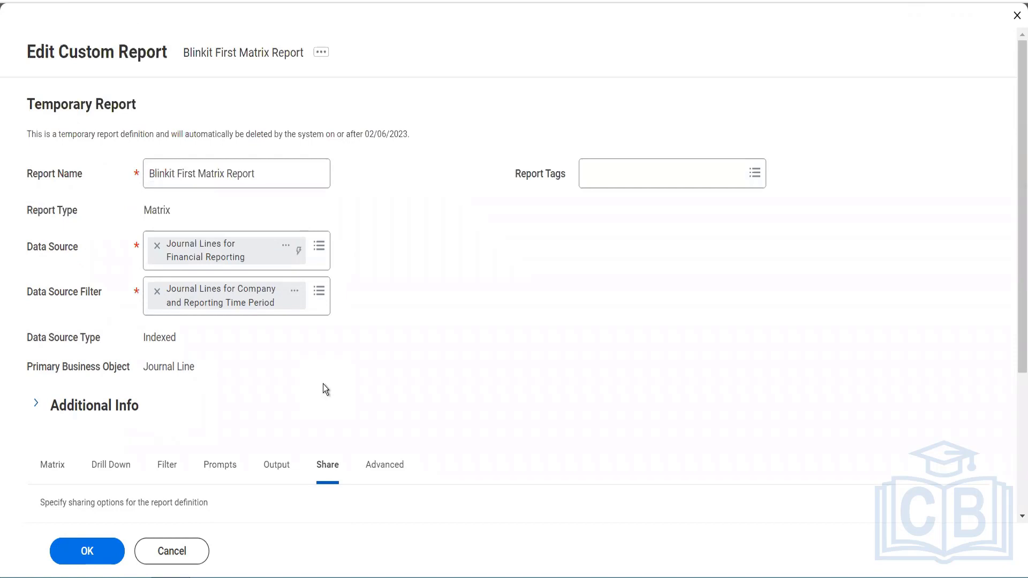
scroll(428, 439, down, 4)
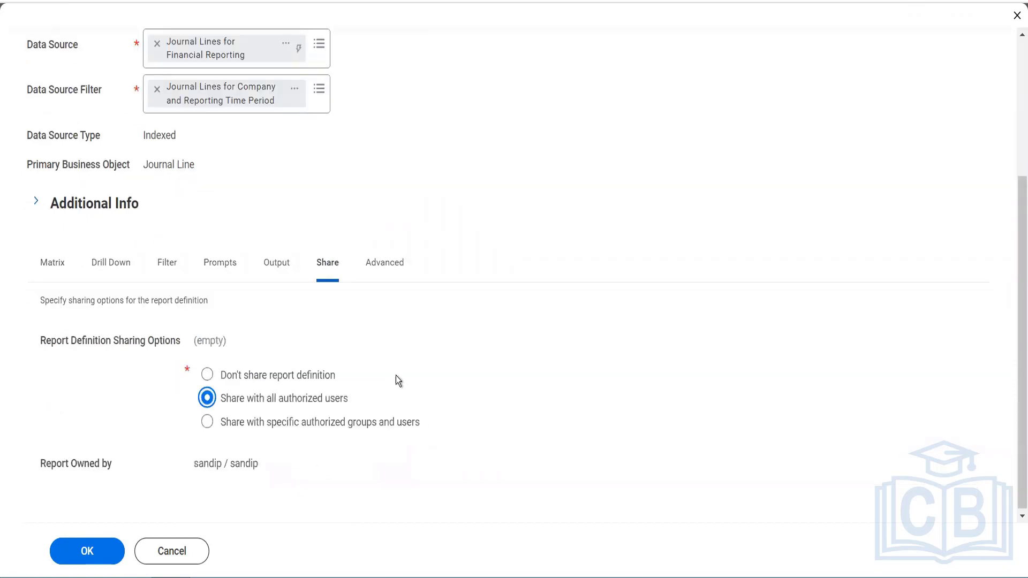
- Turn on Enable Save Parameters in the advanced options, check the prompt settings and save the report definition
click(392, 265)
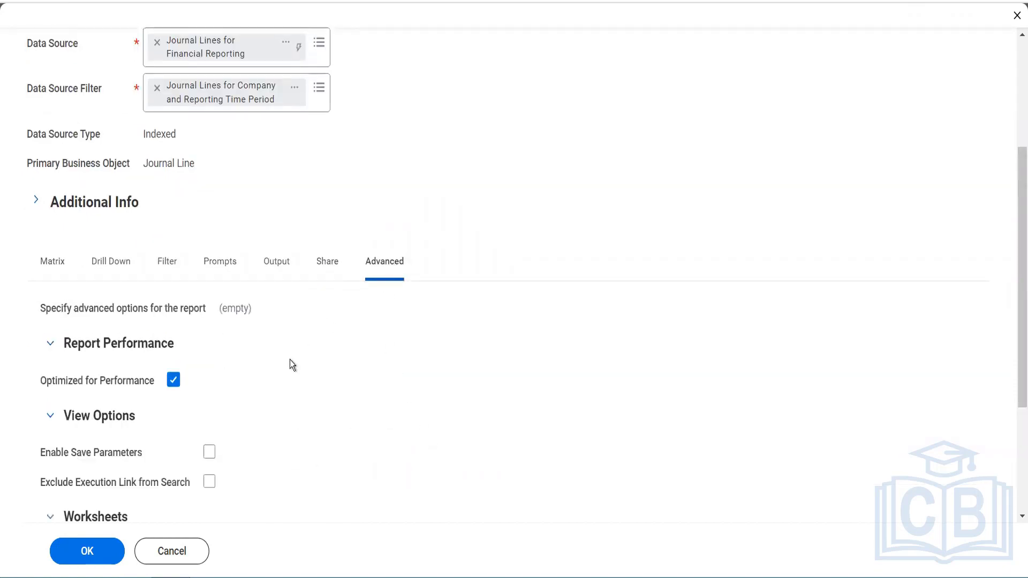
scroll(290, 360, down, 2)
click(208, 353)
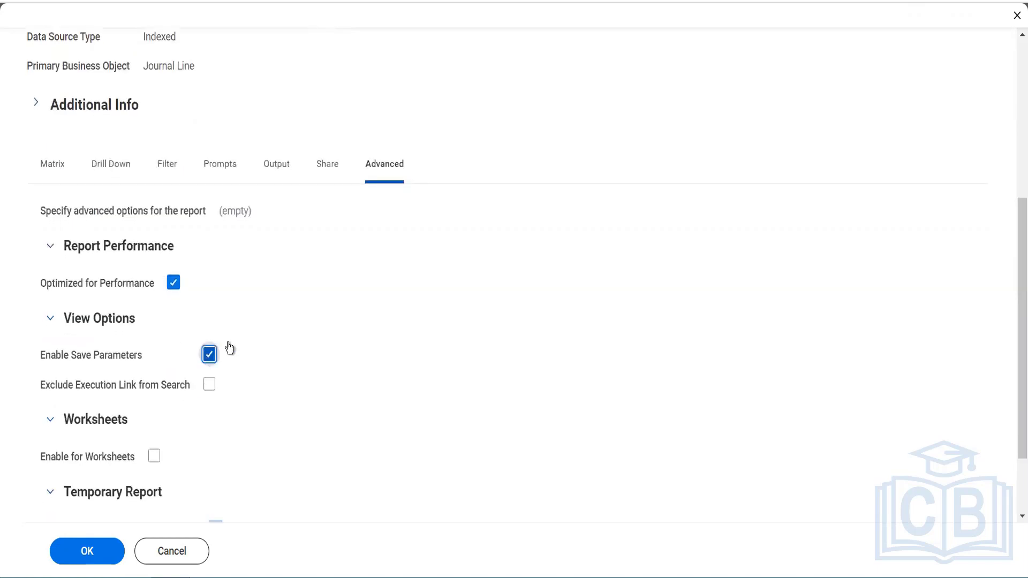
click(224, 169)
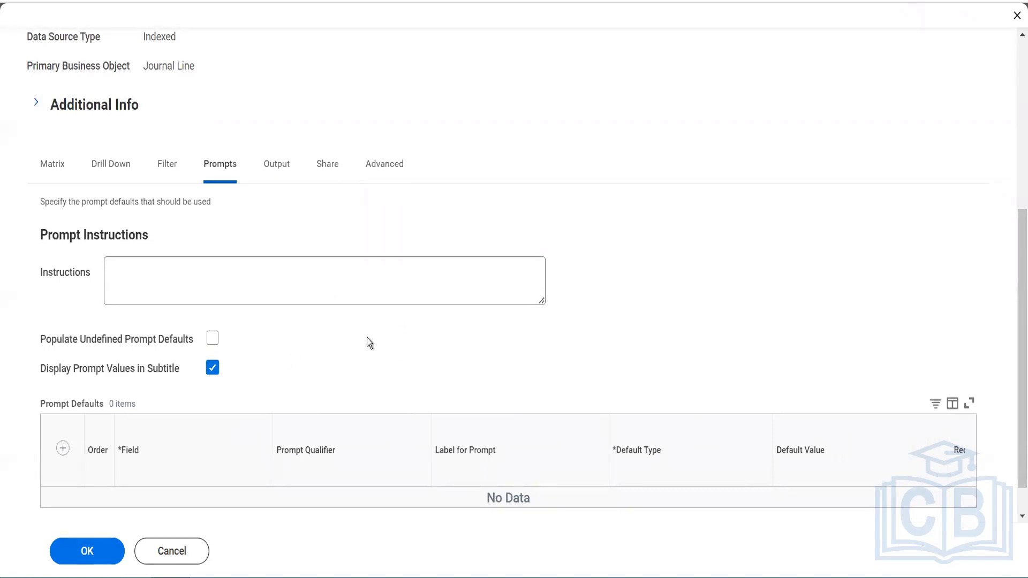
scroll(333, 369, down, 1)
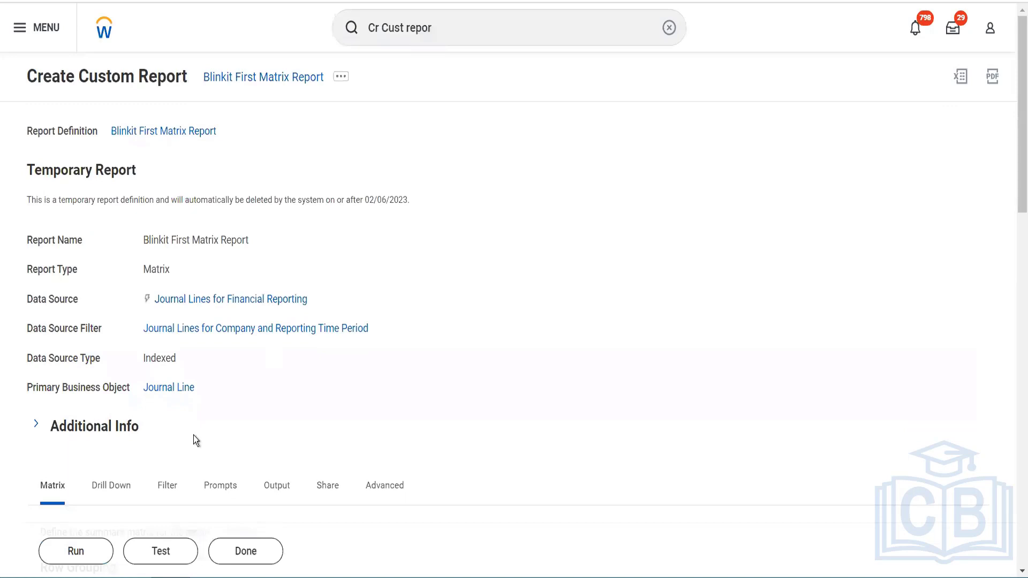
- Run the Blinkit First Matrix Report to review its runtime prompts, cancel the run and close the blank report creation form
click(83, 547)
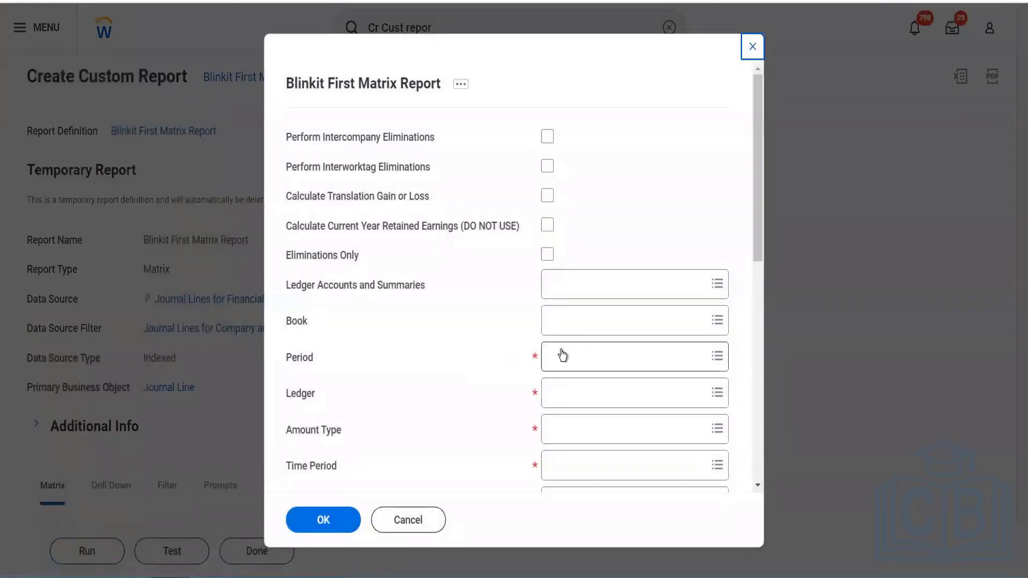
scroll(562, 355, down, 10)
scroll(562, 354, up, 10)
click(404, 522)
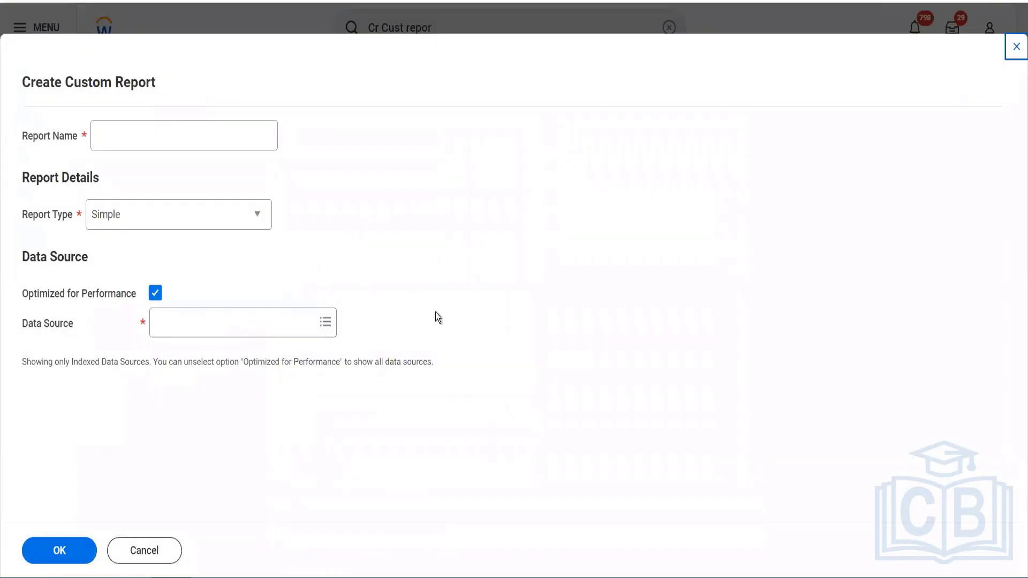
click(1014, 50)
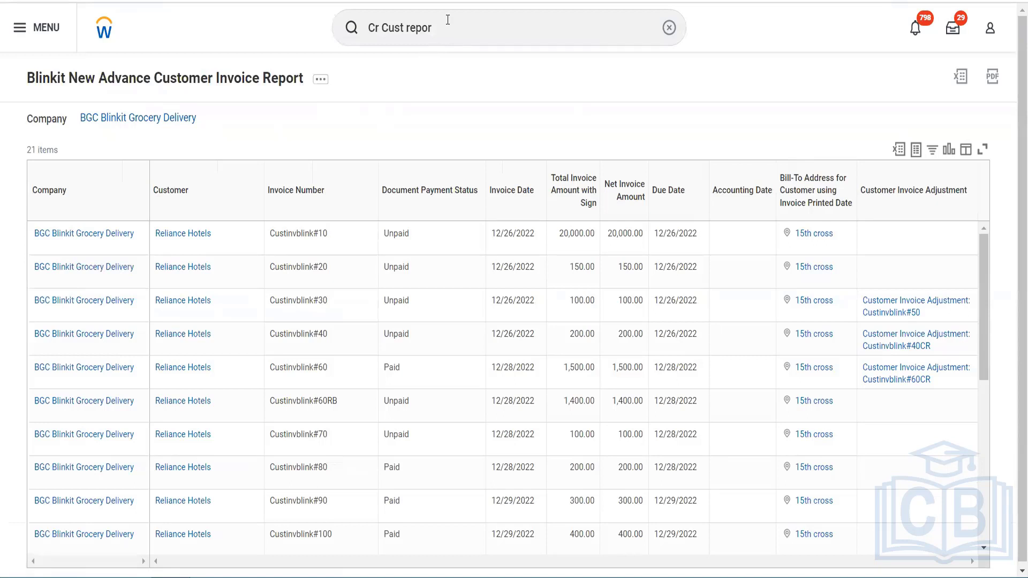
- Search for "rpt: blinkit first matrix" and extend the search to more categories
click(448, 19)
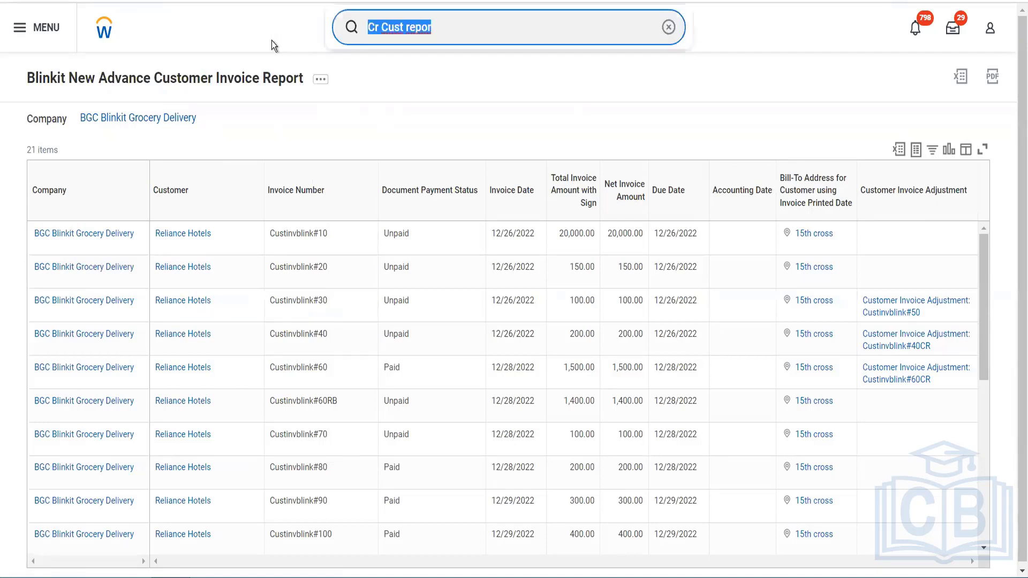
text(rpt: blinkit first)
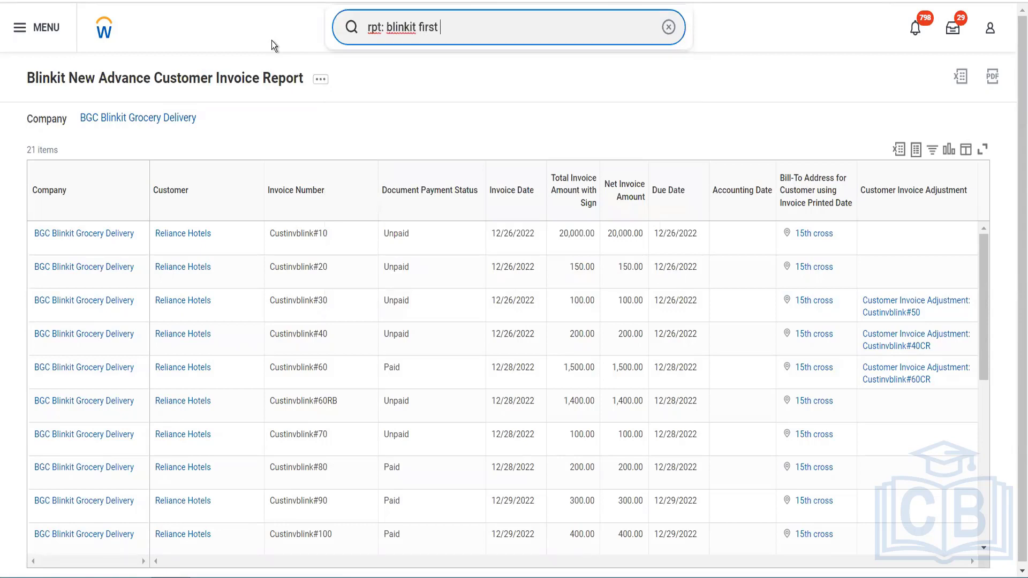
text( matrix)
key(Return)
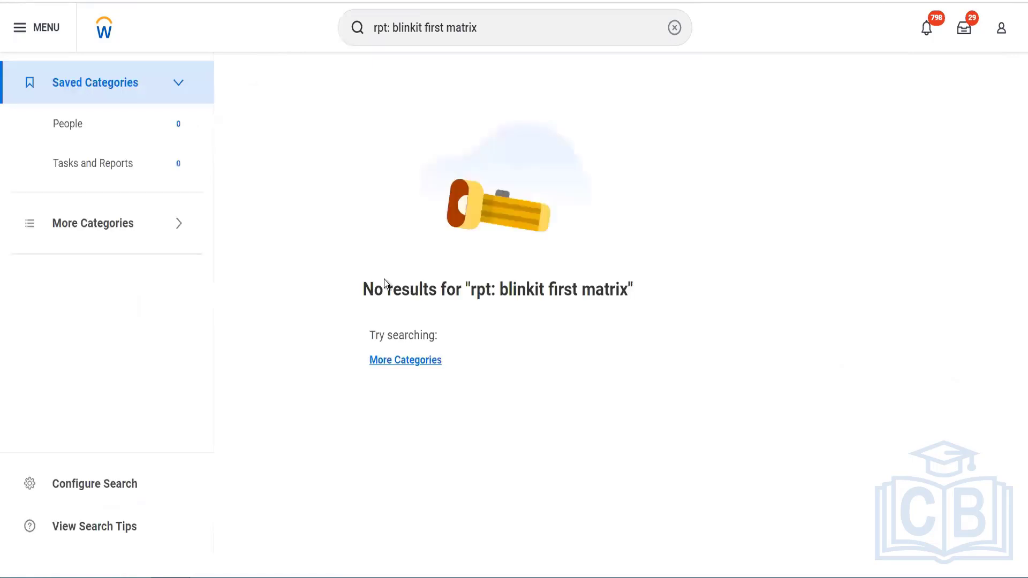
click(379, 360)
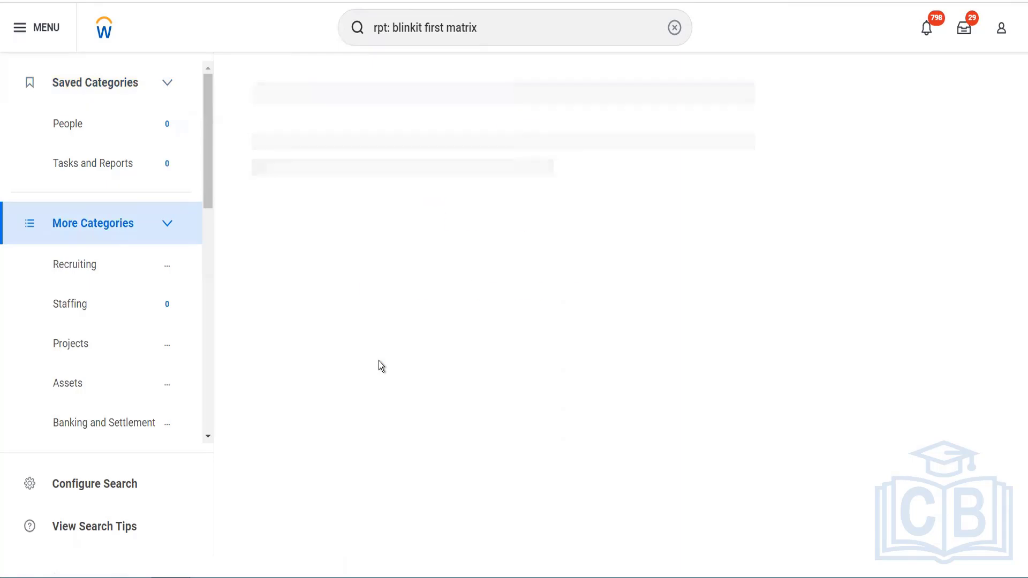
- Search for "edit cust report" and open the Edit Custom Report task
click(500, 29)
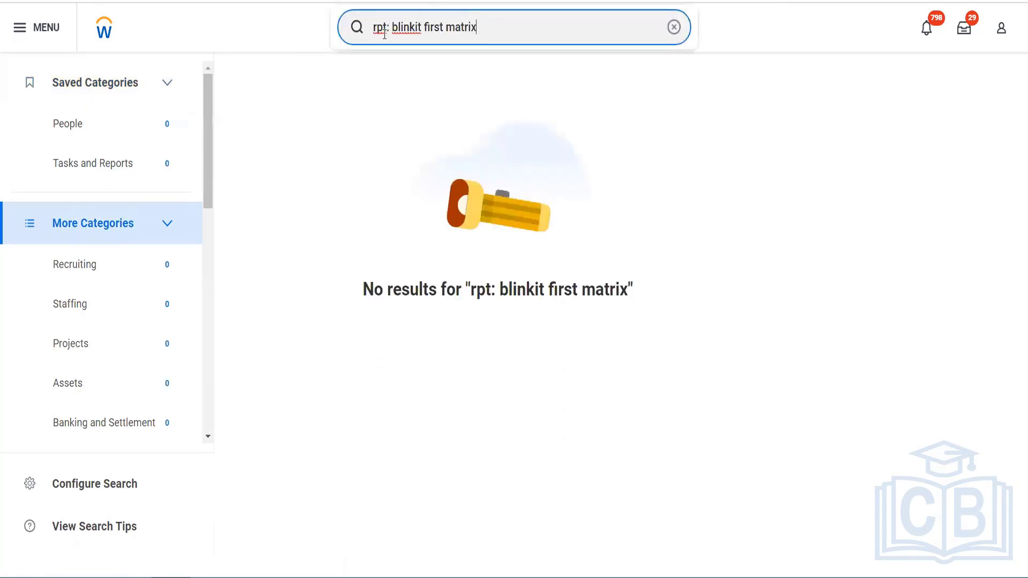
drag(479, 33, 365, 42)
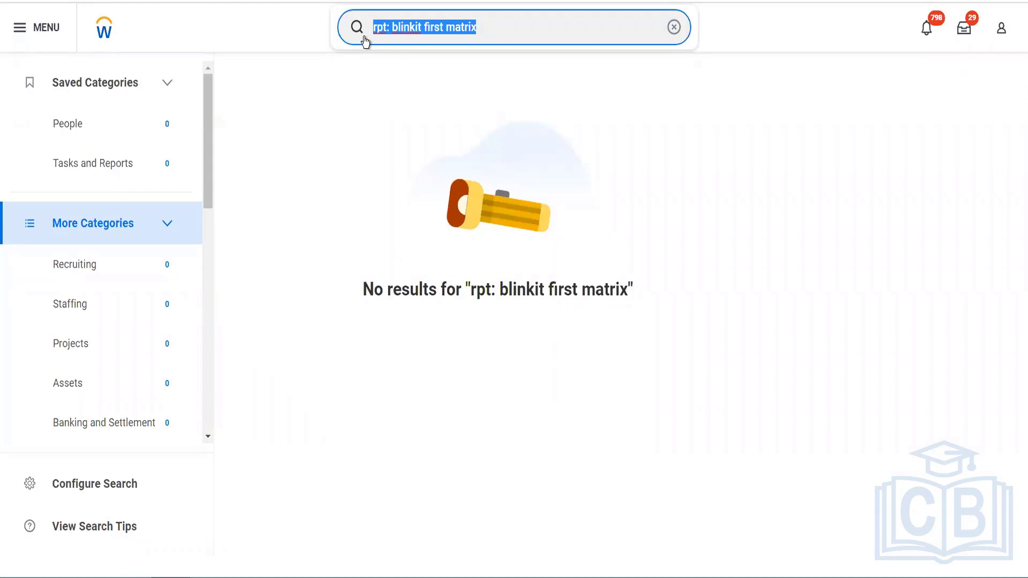
text(edit cust reprot)
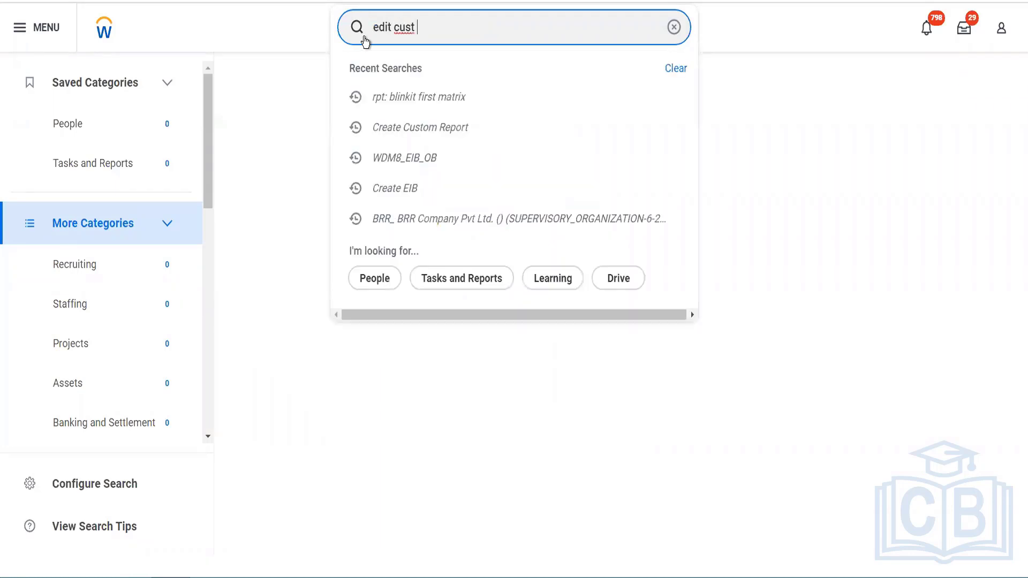
key(BackSpace)
key(BackSpace)
key(BackSpace)
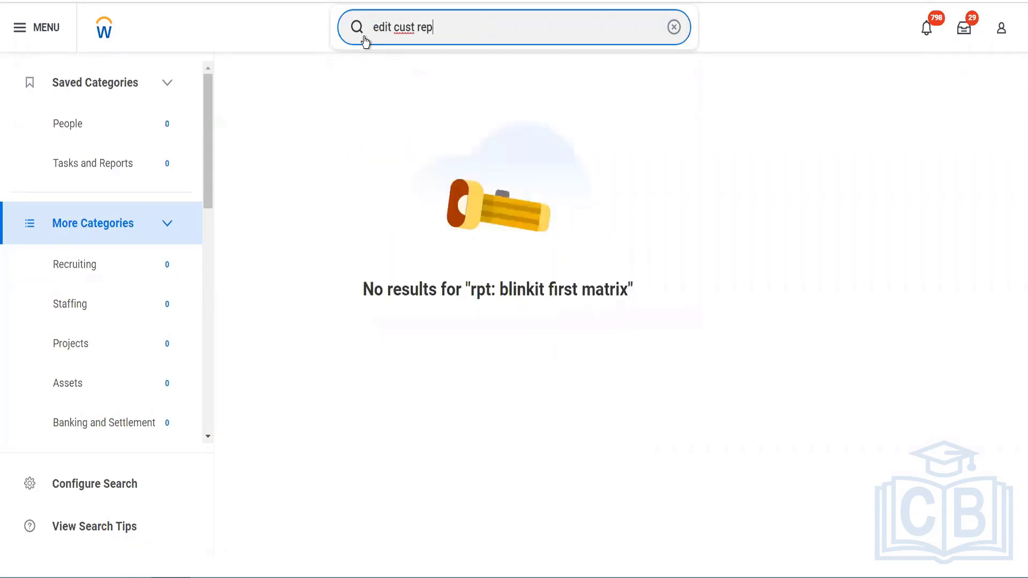
text(ort)
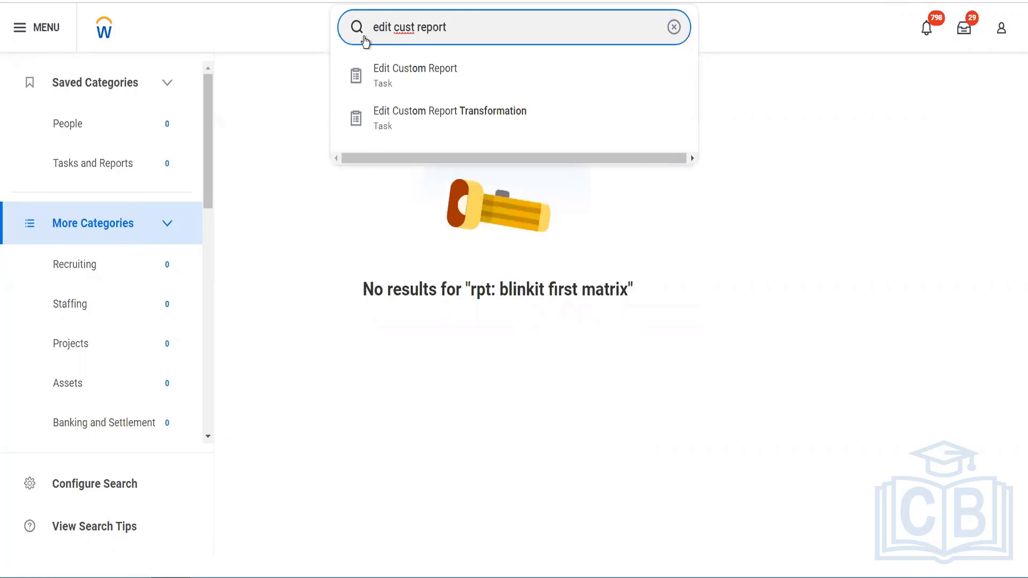
key(Down)
key(Return)
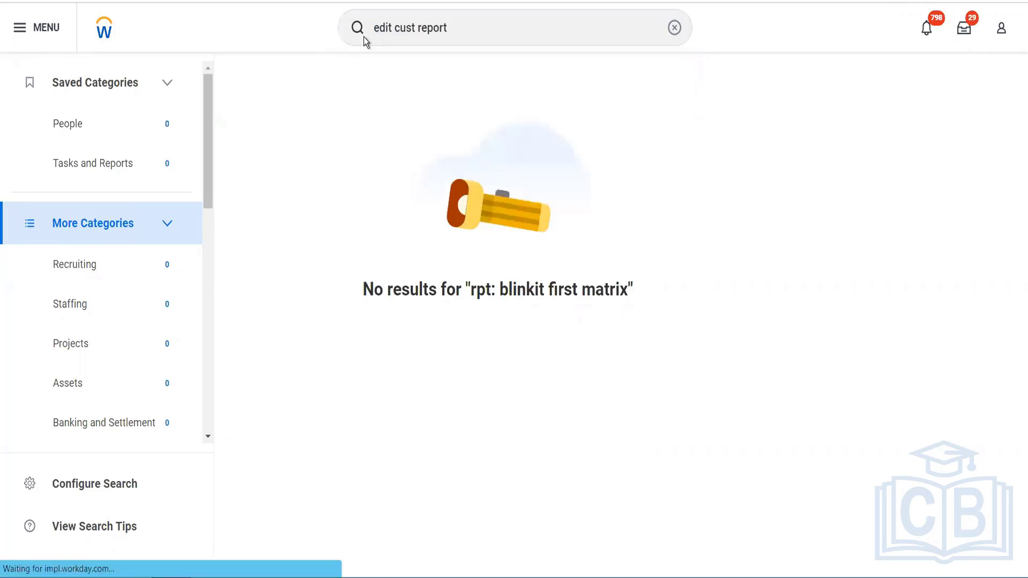
- Find the reports matching "blinkit" and open Blinkit First Matrix Report for editing
click(440, 193)
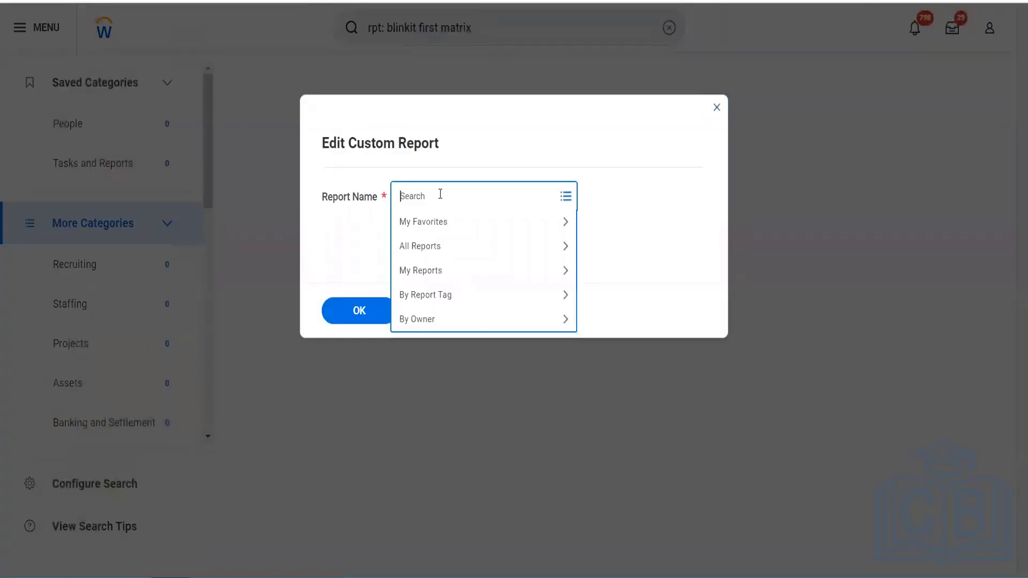
text(blinkit)
key(Return)
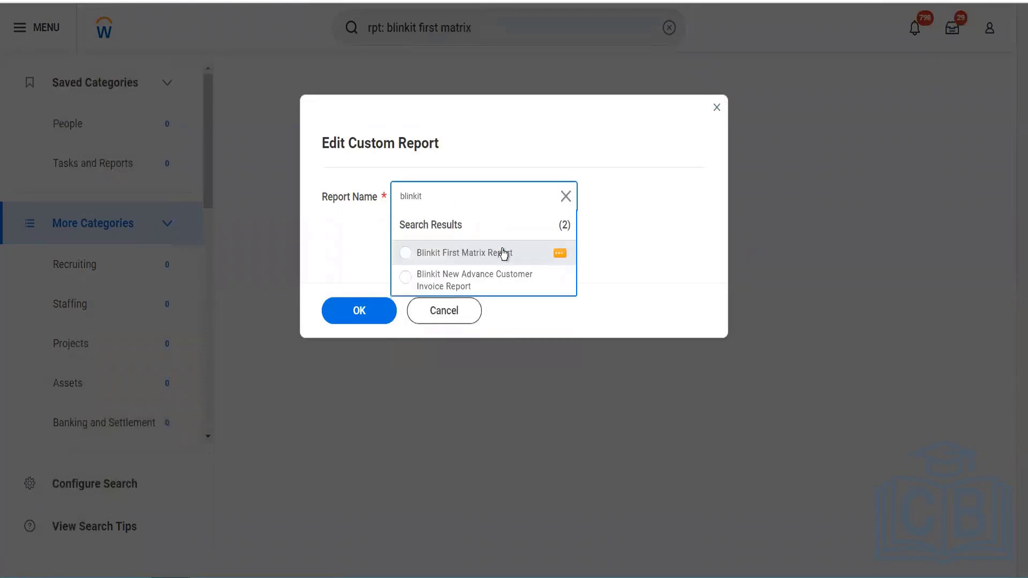
click(503, 253)
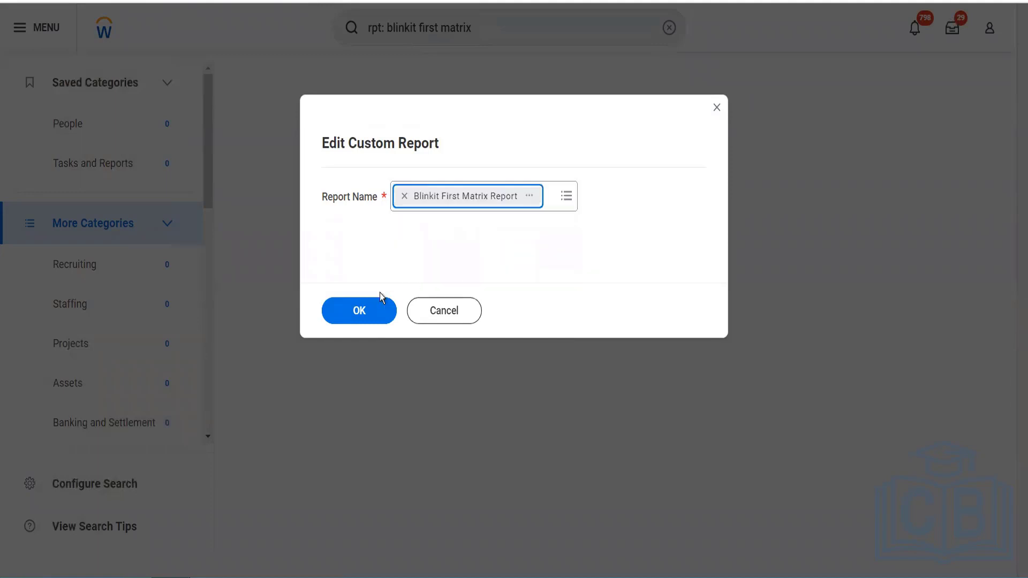
click(365, 310)
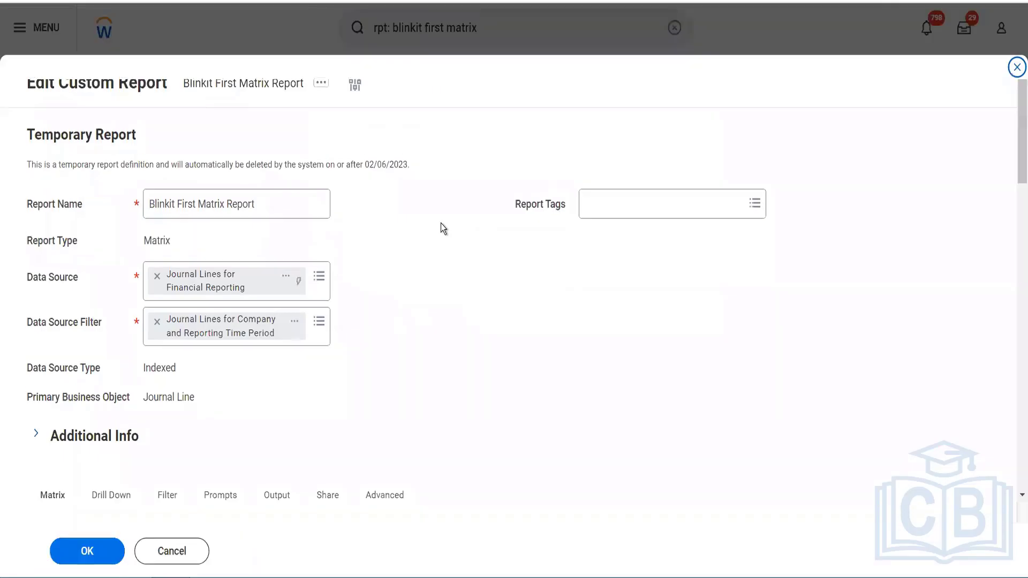
- Populate the undefined prompt defaults in the report's prompt settings
scroll(249, 252, down, 6)
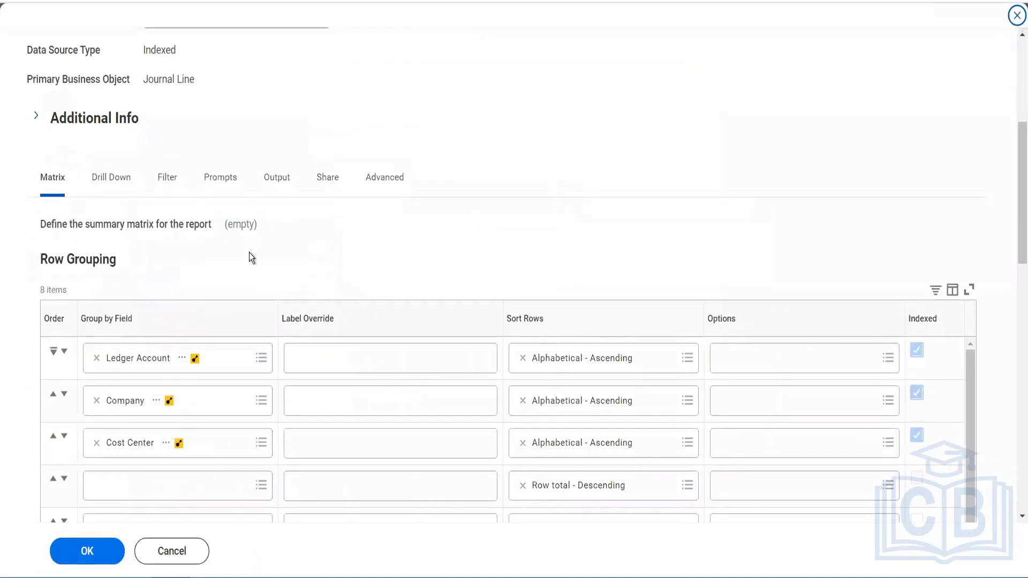
click(233, 184)
scroll(386, 233, down, 1)
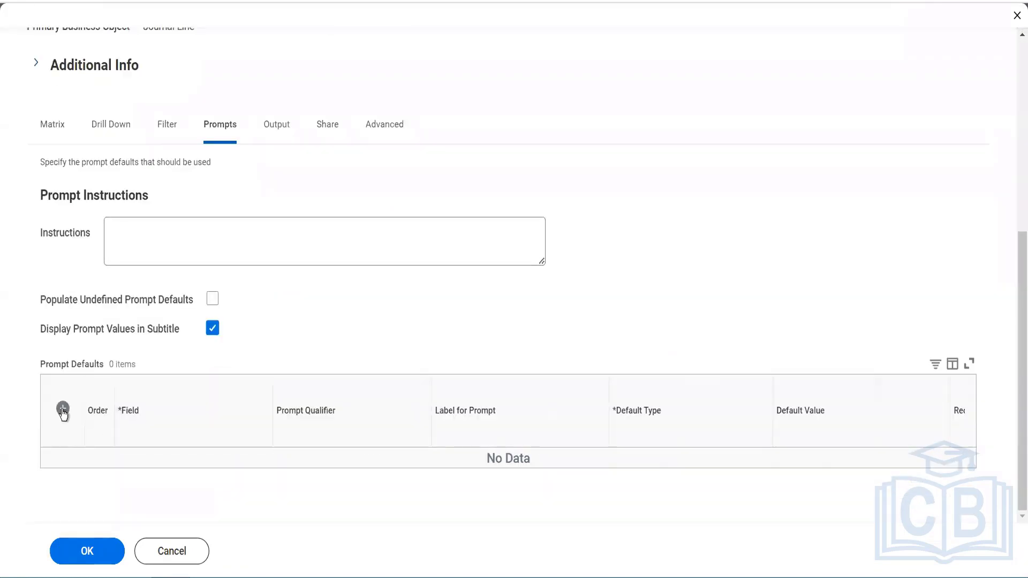
click(213, 303)
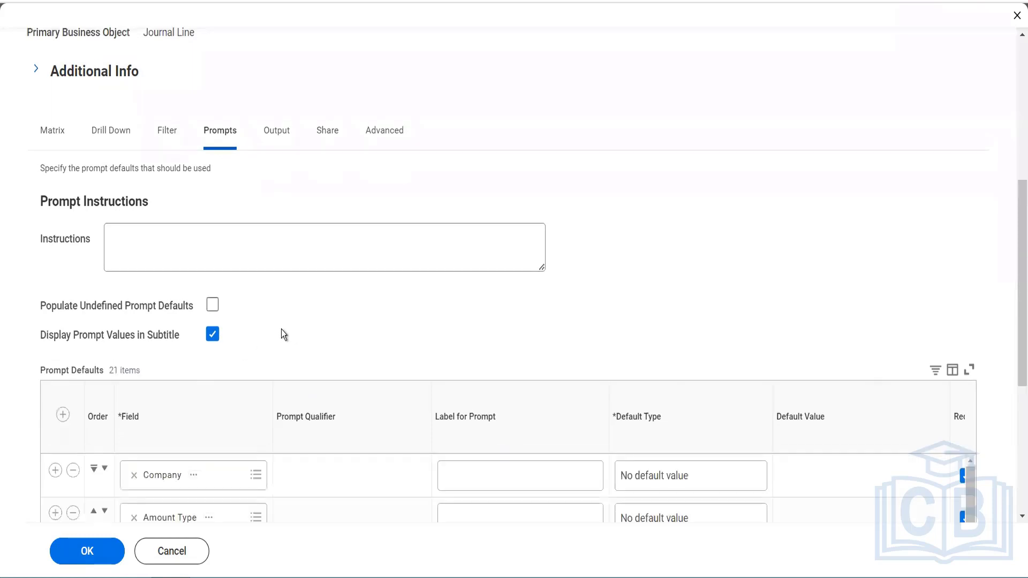
- Try to make the Company prompt optional in the prompt defaults, and restore its Required setting
scroll(287, 347, down, 5)
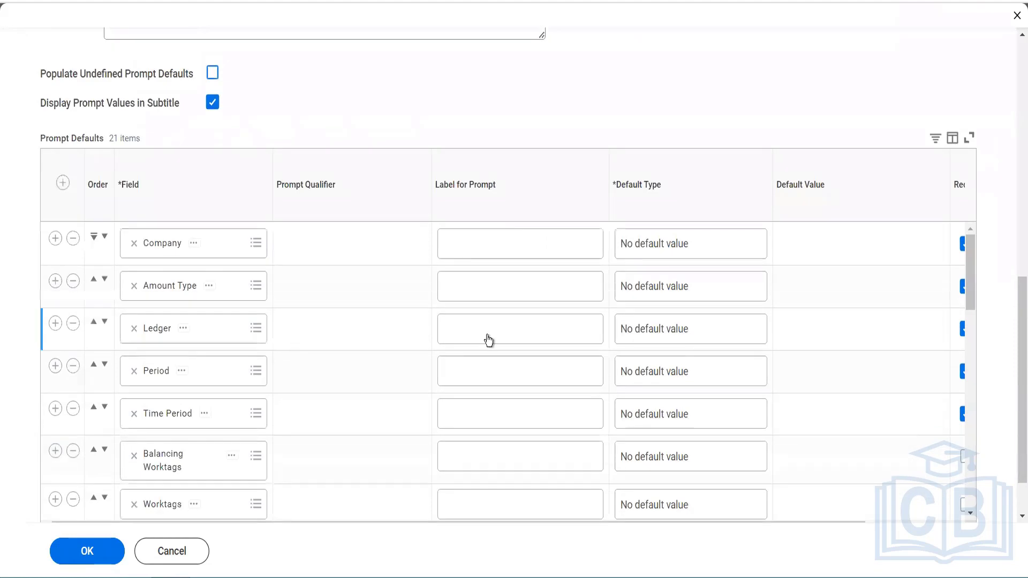
scroll(551, 381, right, 3)
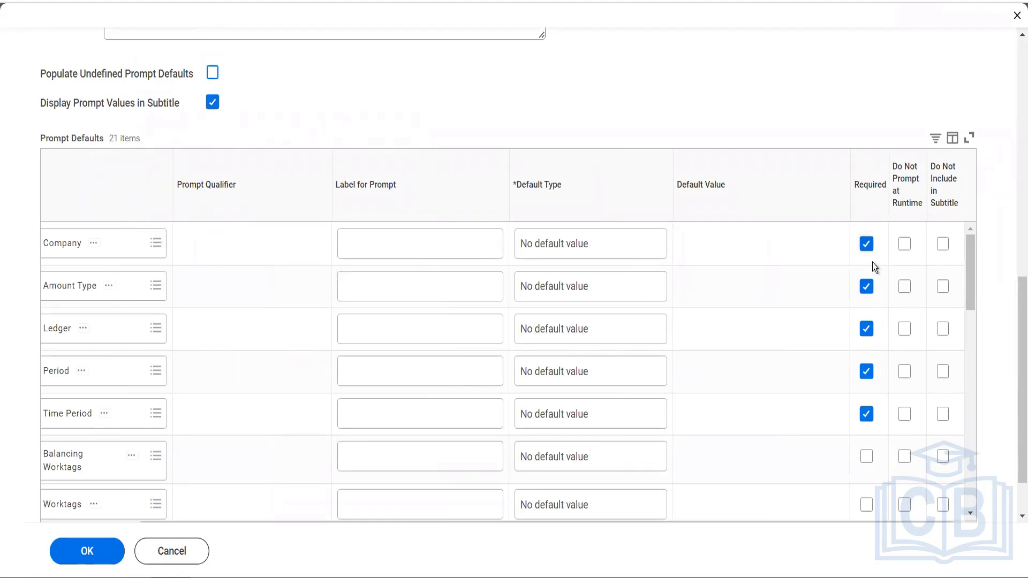
click(867, 246)
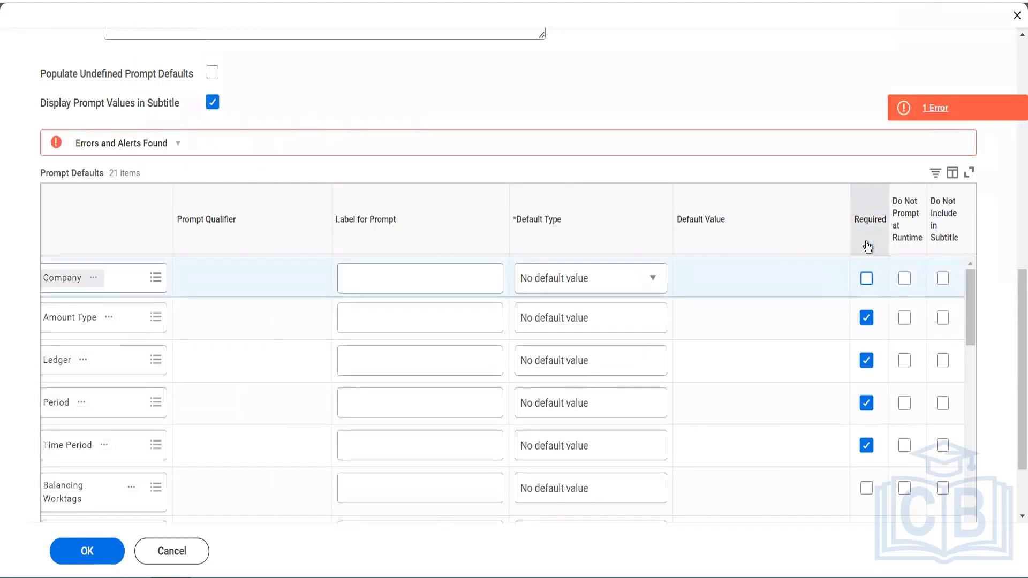
click(867, 278)
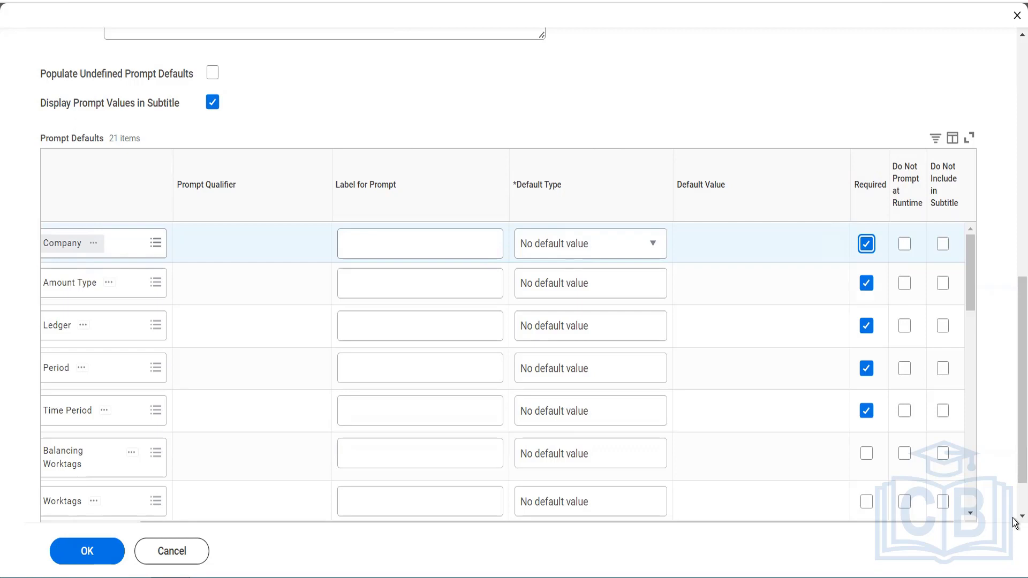
scroll(1016, 517, down, 2)
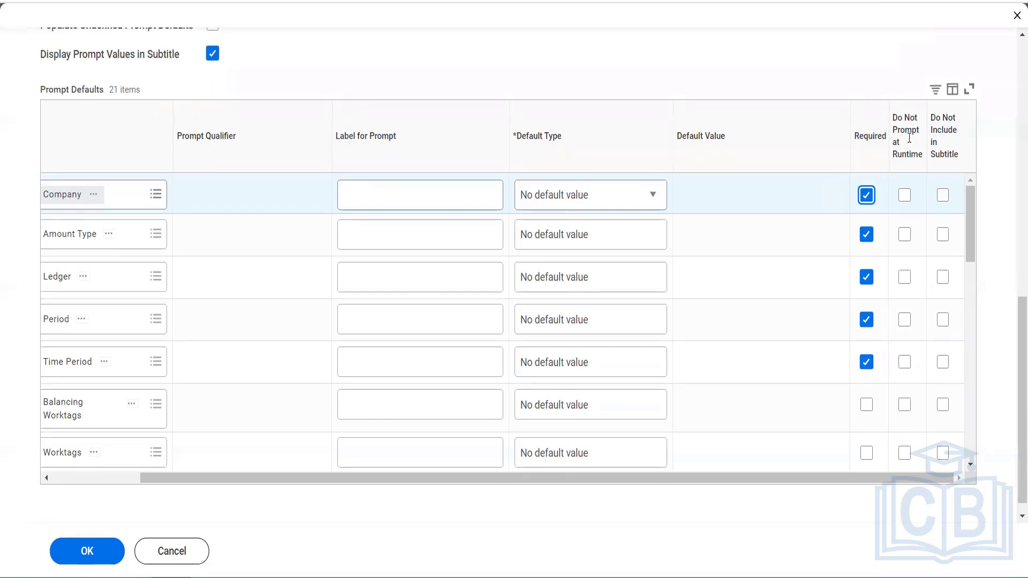
- Enable Do Not Prompt at Runtime for the Balancing Worktags, Worktags, Plan Structure and Report Effective Date prompts
click(905, 406)
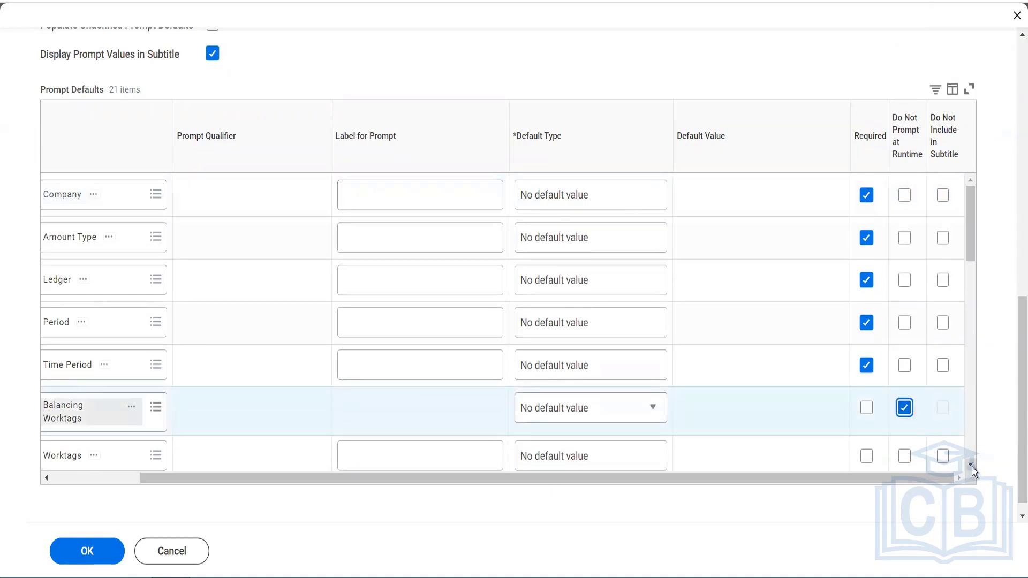
click(970, 465)
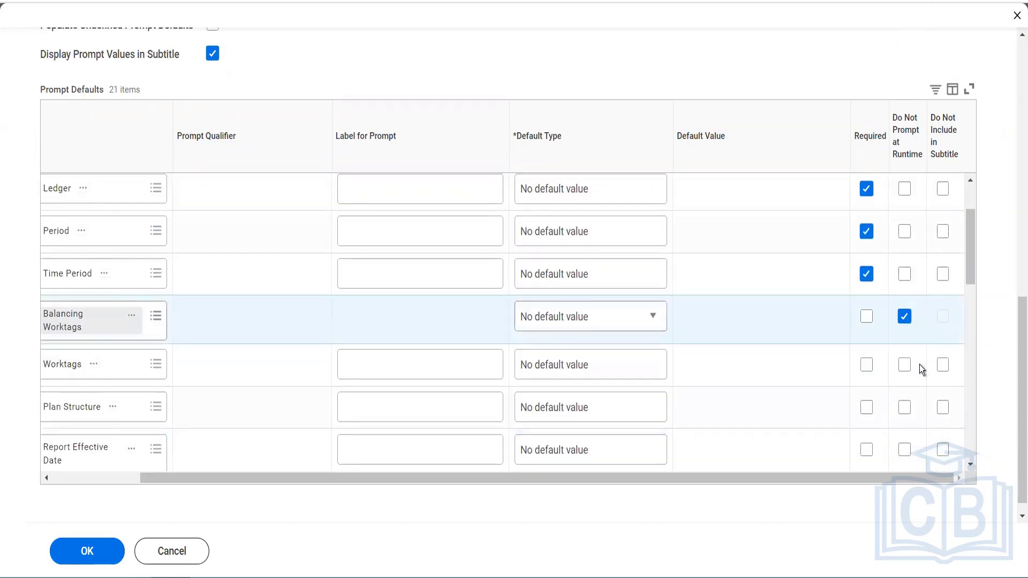
click(903, 365)
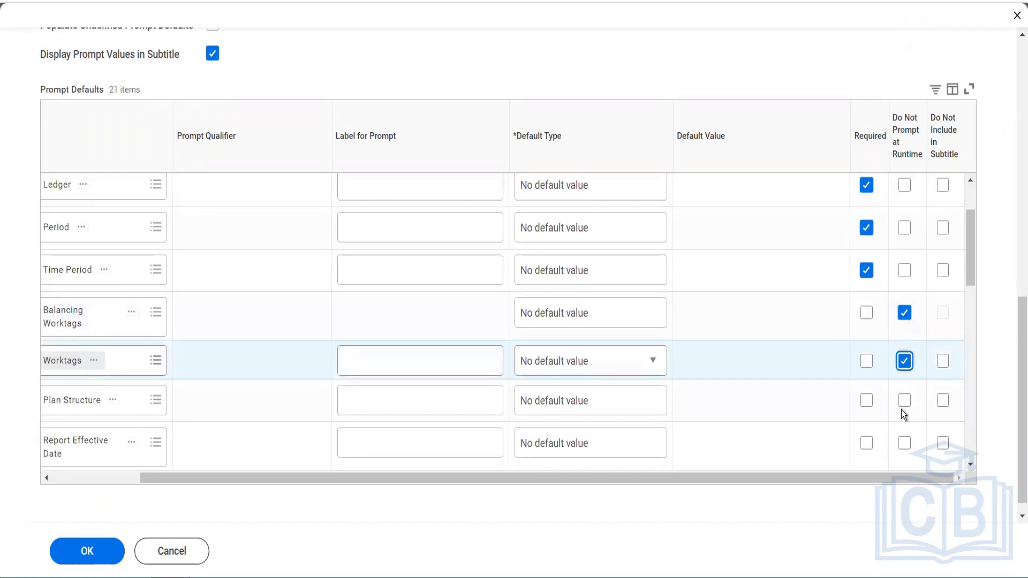
click(902, 410)
click(903, 402)
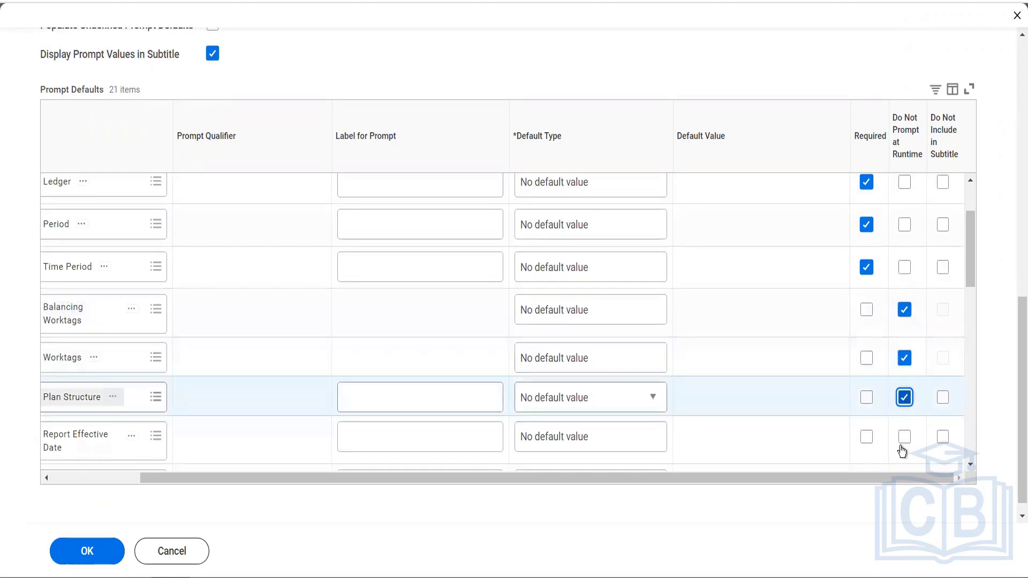
click(903, 442)
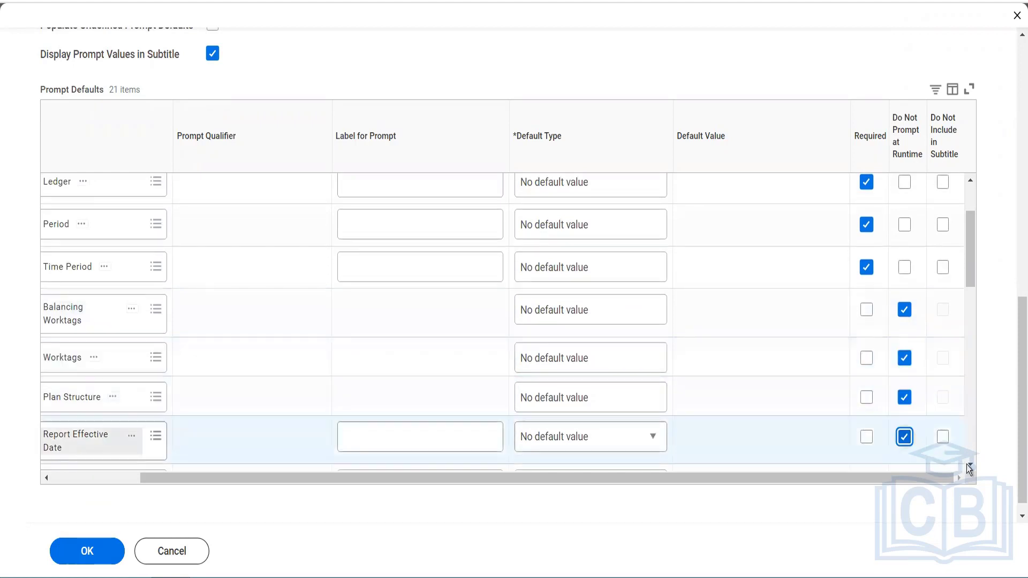
- Suppress runtime prompting for Additional Options, Alternate Ledger Account and Summaries, and both Balance Sheet ledger account prompts
scroll(969, 469, down, 3)
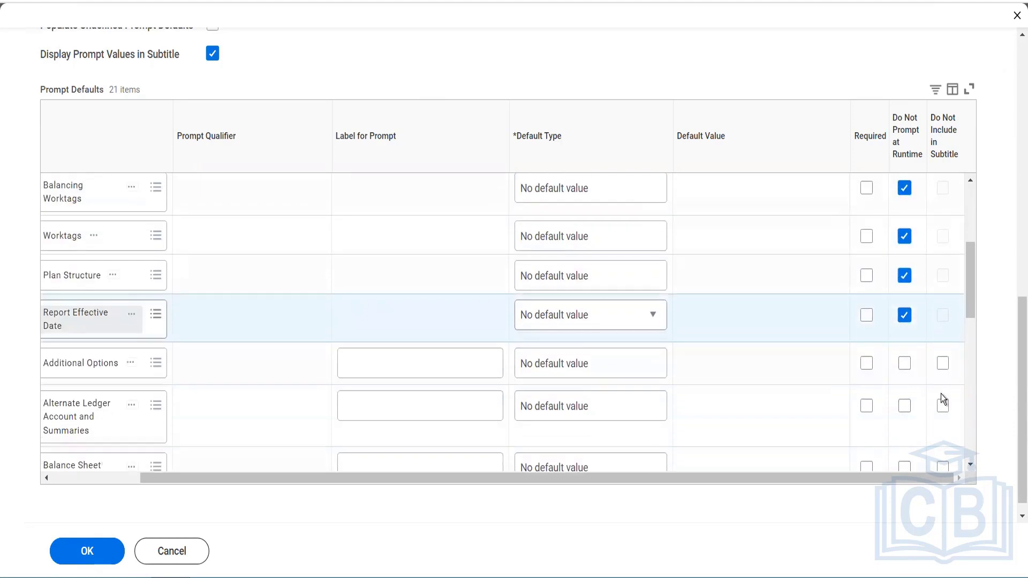
click(904, 362)
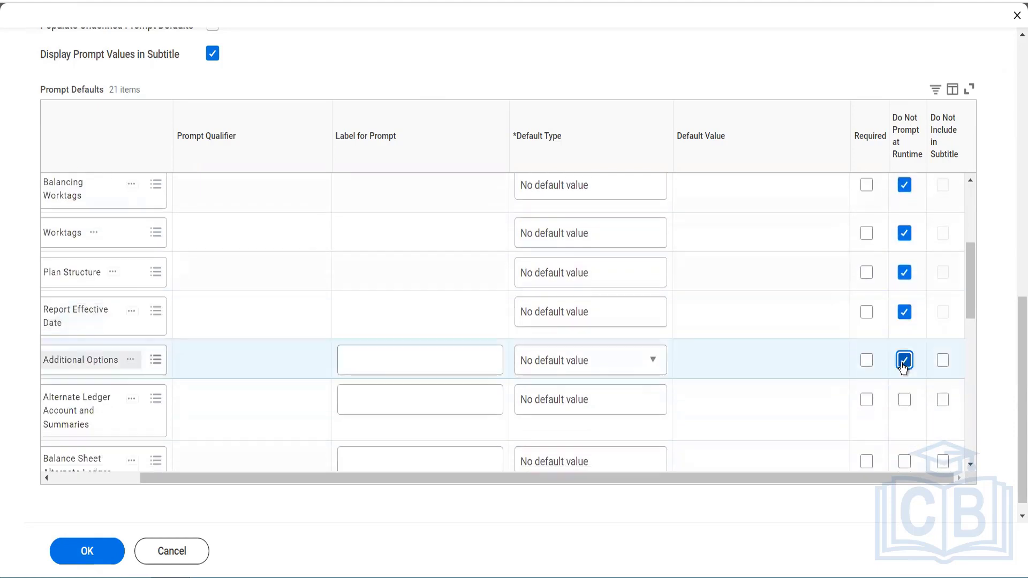
click(904, 399)
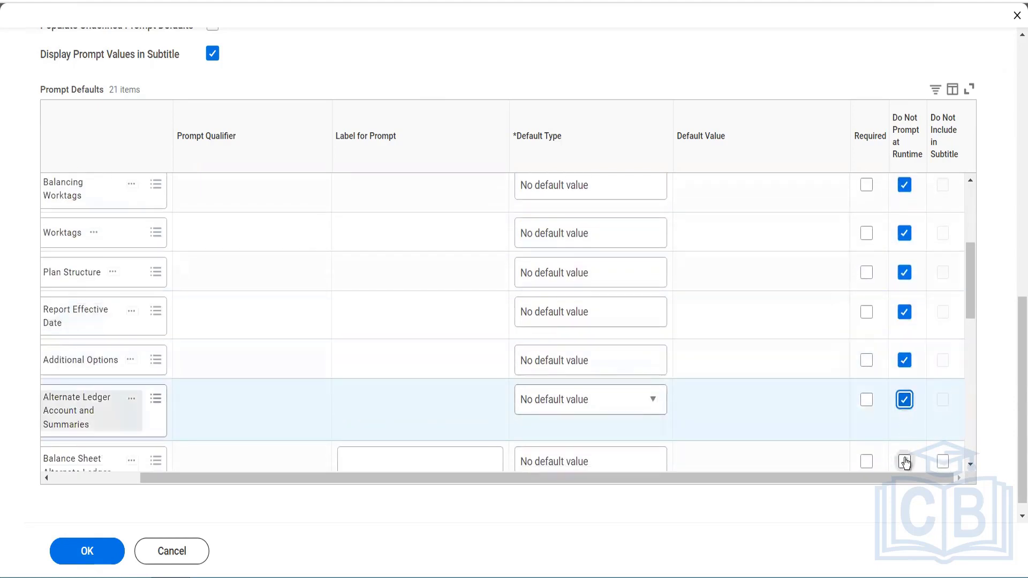
click(904, 462)
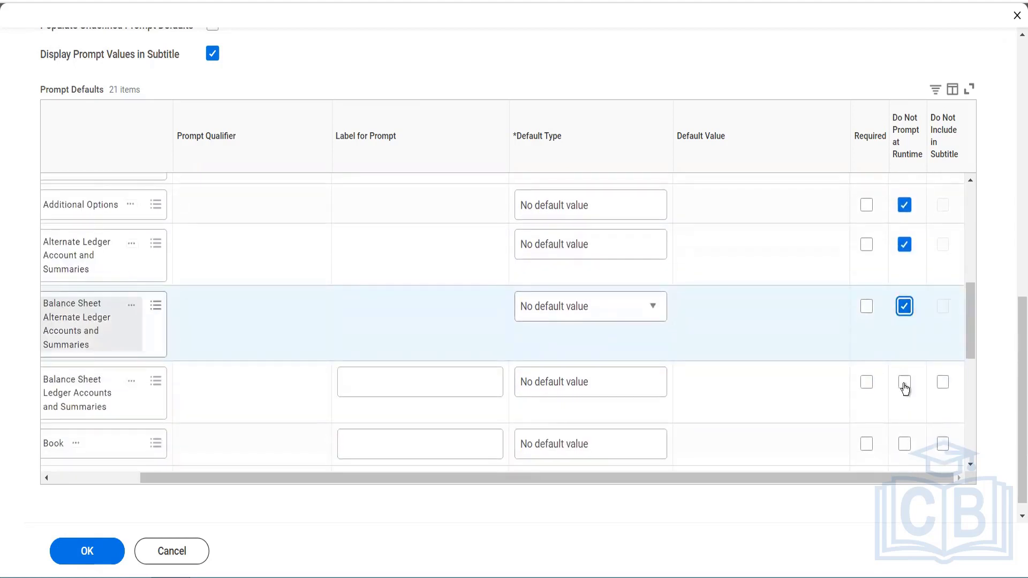
click(904, 383)
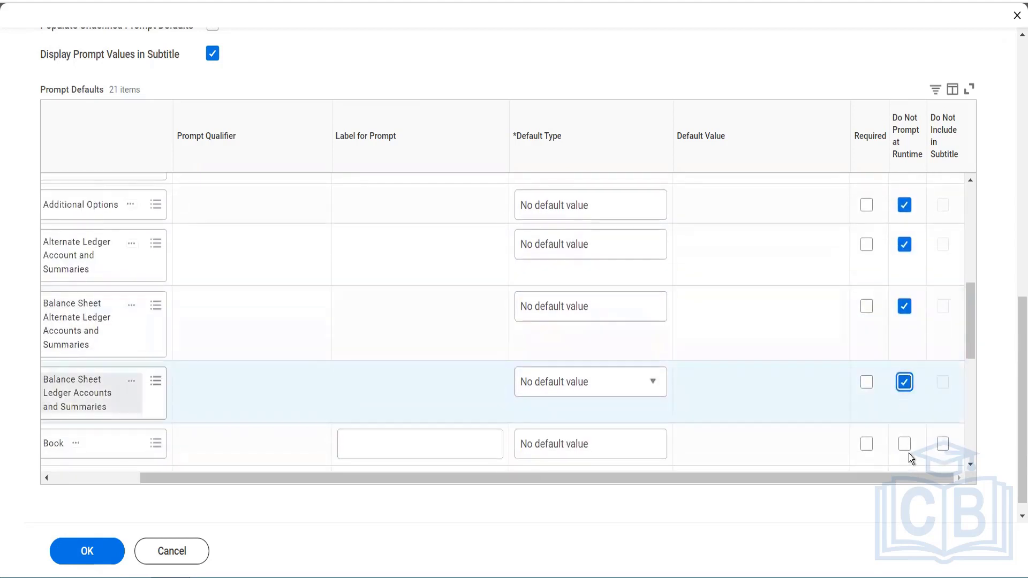
- Suppress runtime prompting for Ledger Accounts and Summaries, Plan Name, Calculate Current Year Retained Earnings and Calculate Translation Gain or Loss, leaving Book prompted
scroll(908, 453, down, 2)
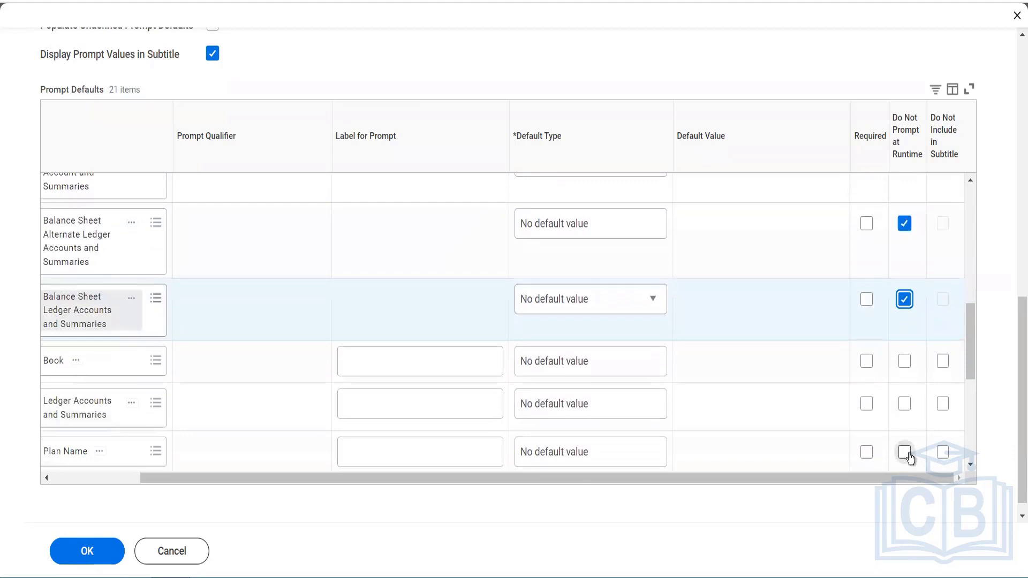
click(904, 404)
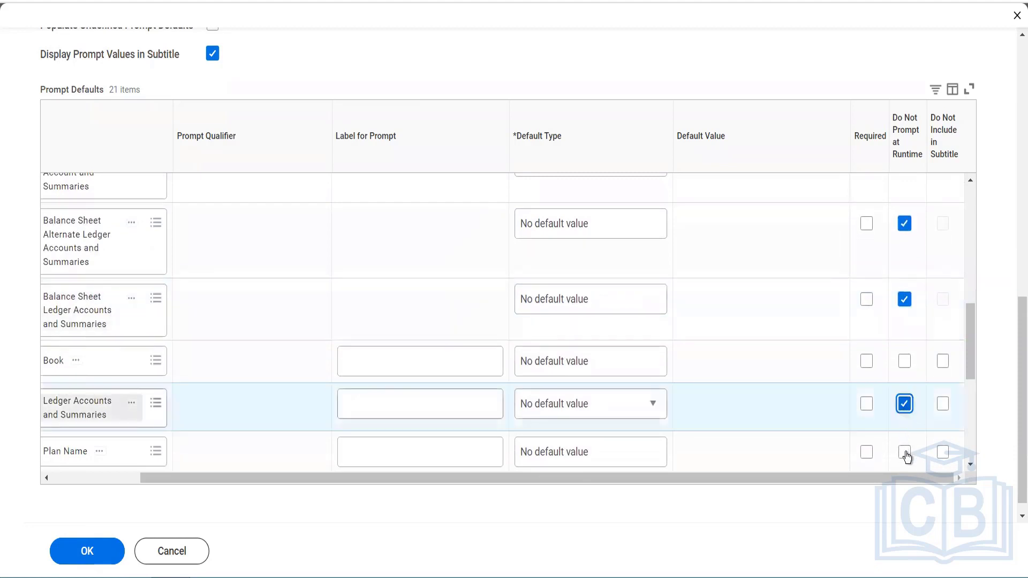
click(904, 454)
scroll(906, 456, down, 4)
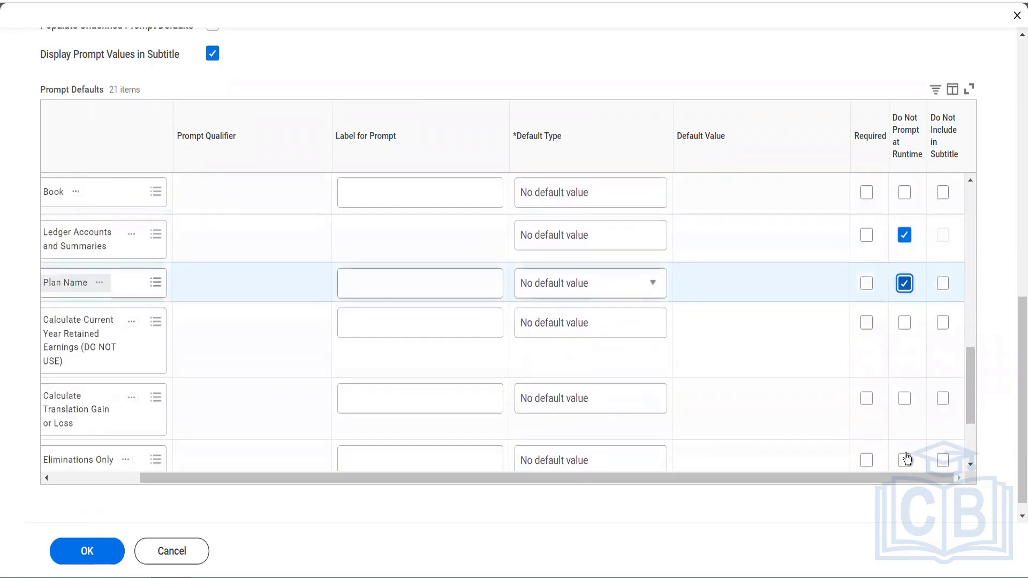
click(904, 322)
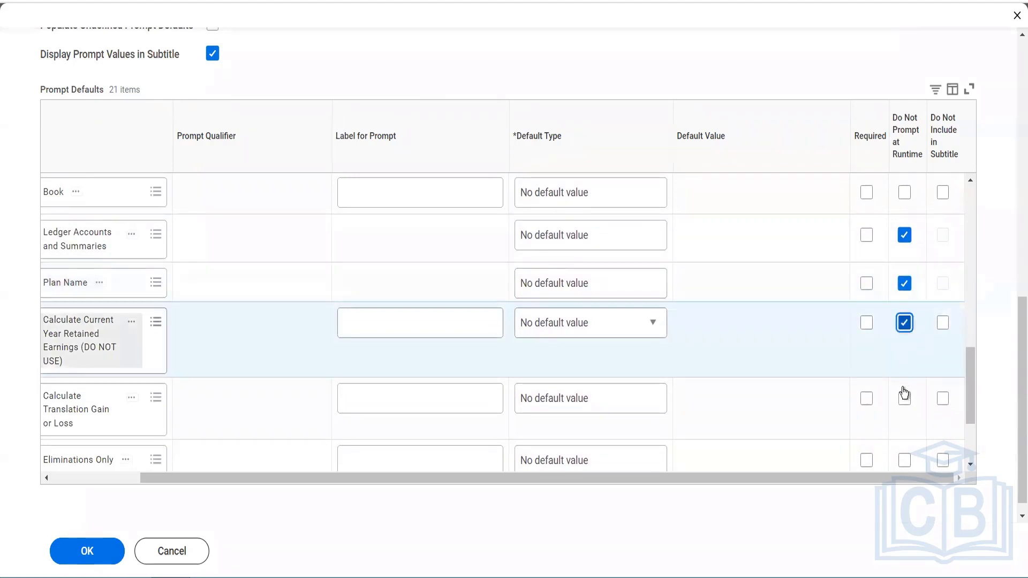
click(903, 399)
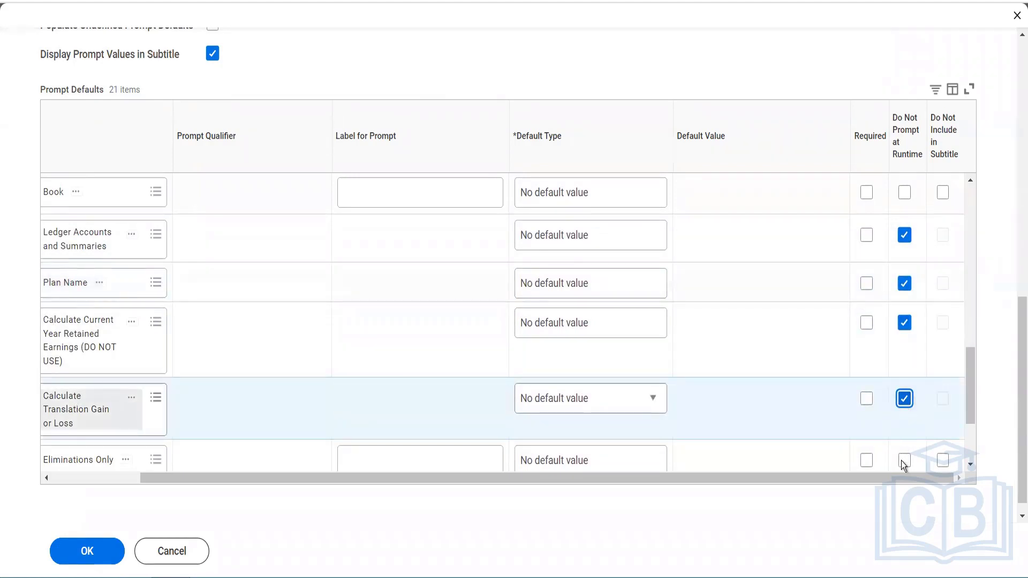
- Suppress runtime prompting for Eliminations Only, Perform Intercompany Eliminations and Perform Interworktag Eliminations, and save the report
click(903, 460)
scroll(902, 462, down, 3)
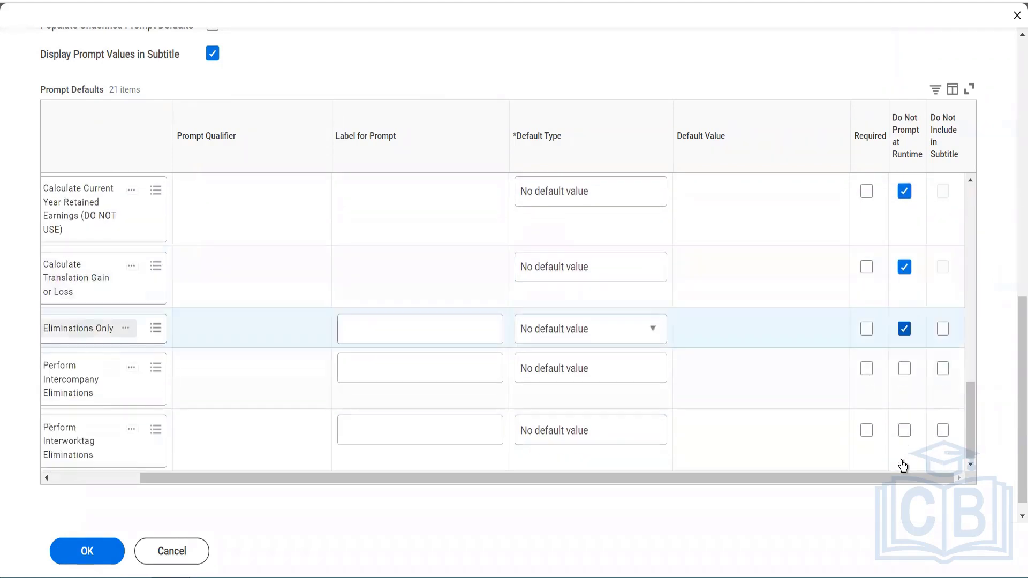
click(904, 369)
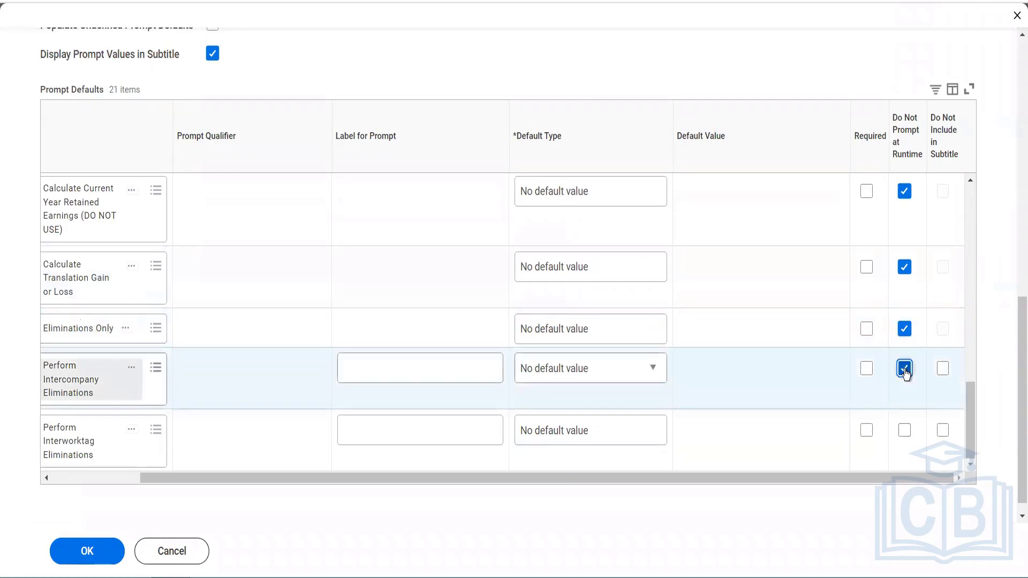
click(904, 430)
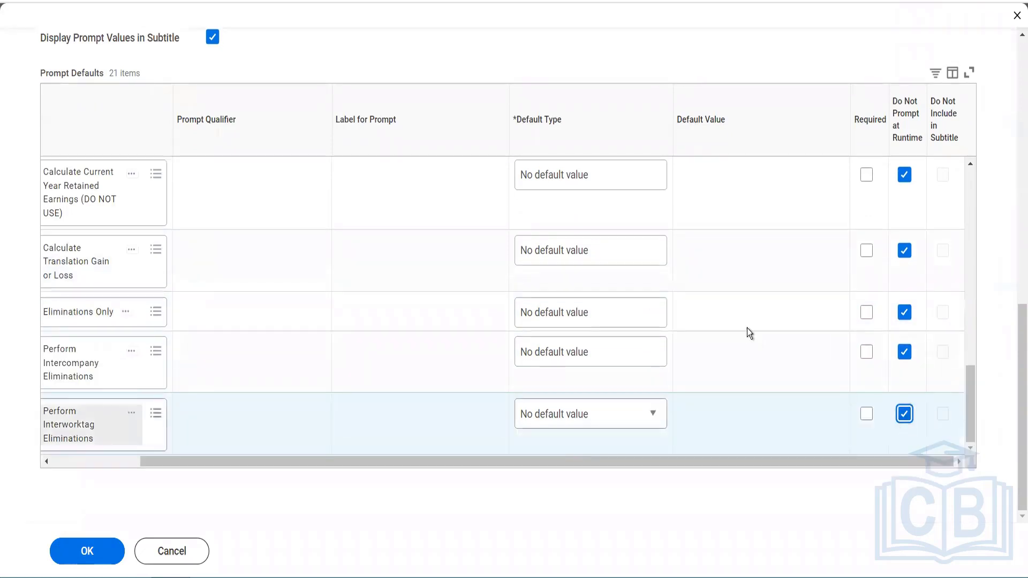
scroll(746, 327, up, 10)
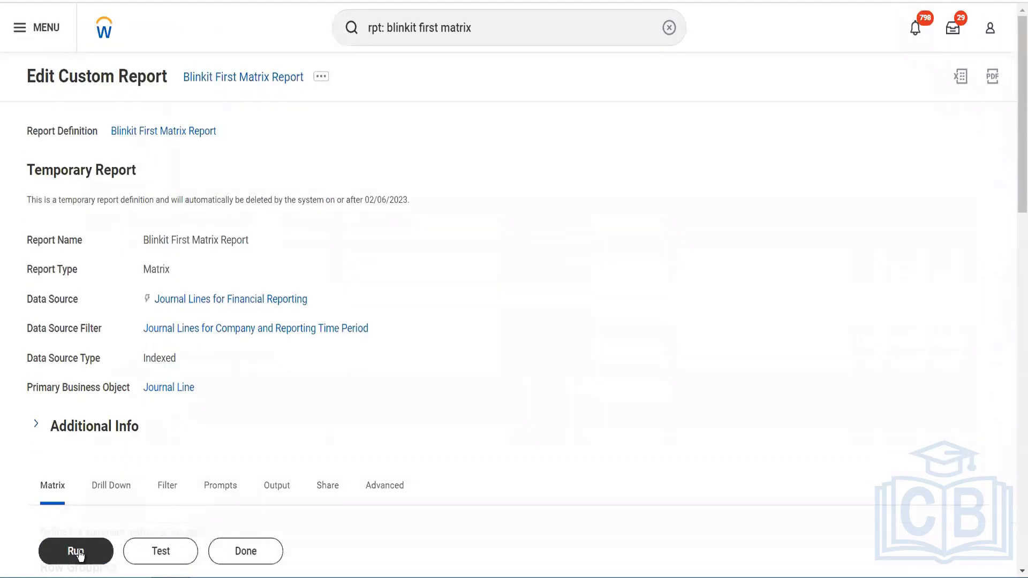
- Run the Blinkit First Matrix Report and set its Company prompt to BGC Blinkit Grocery Delivery
click(79, 555)
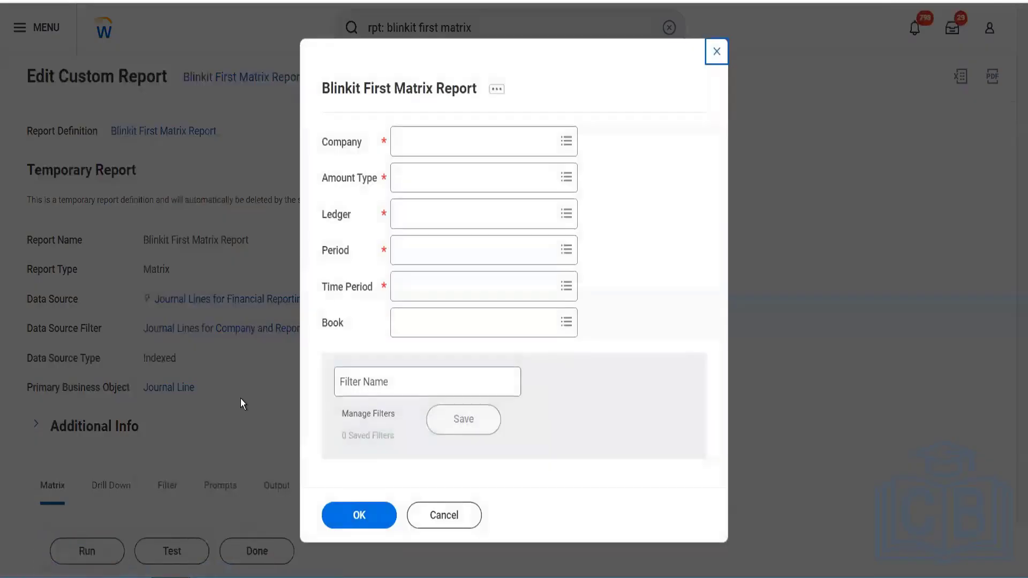
click(408, 380)
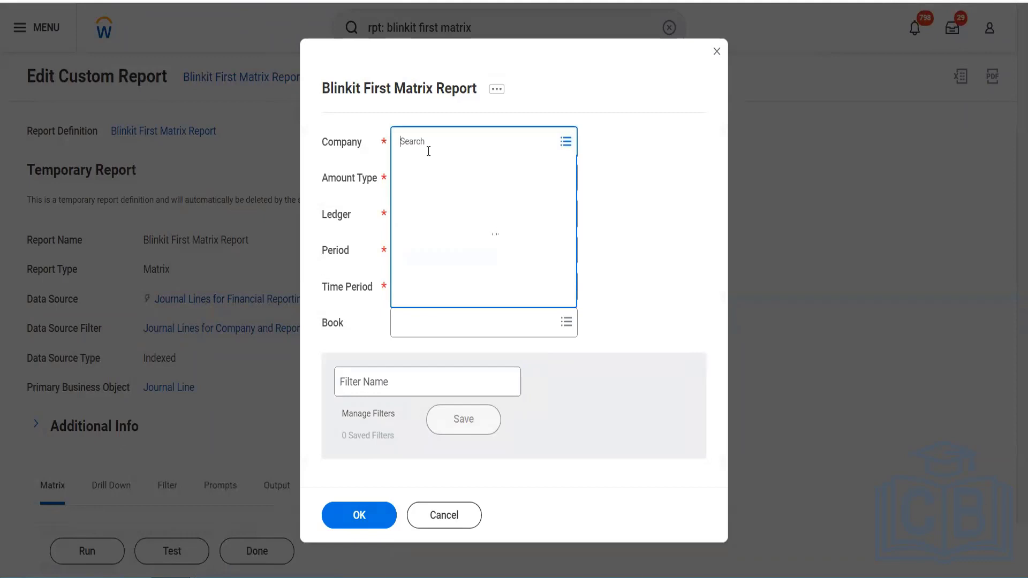
text(blin)
key(Return)
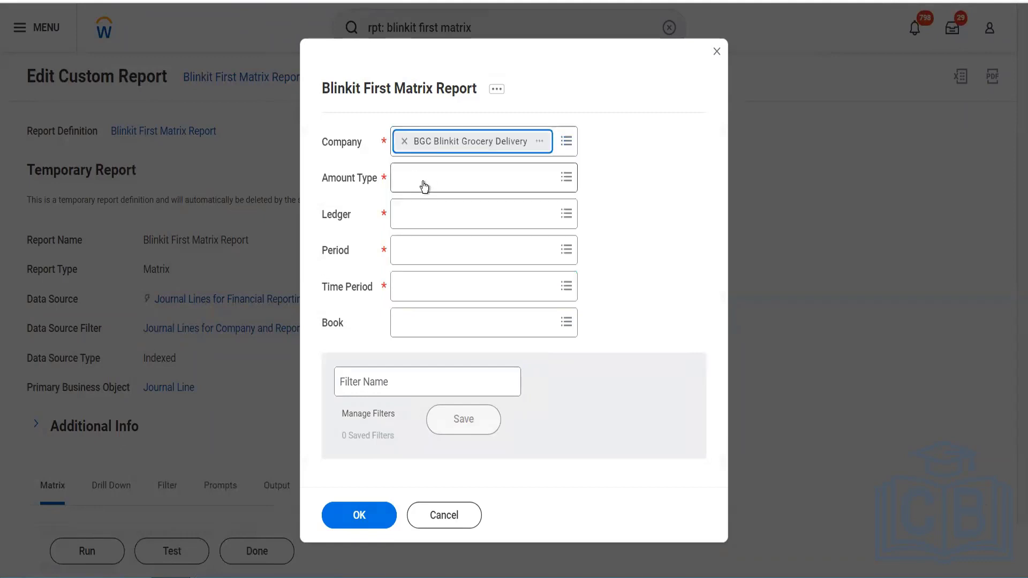
- Set the report's Amount Type prompt to Activity and its Ledger prompt to Actuals
click(422, 179)
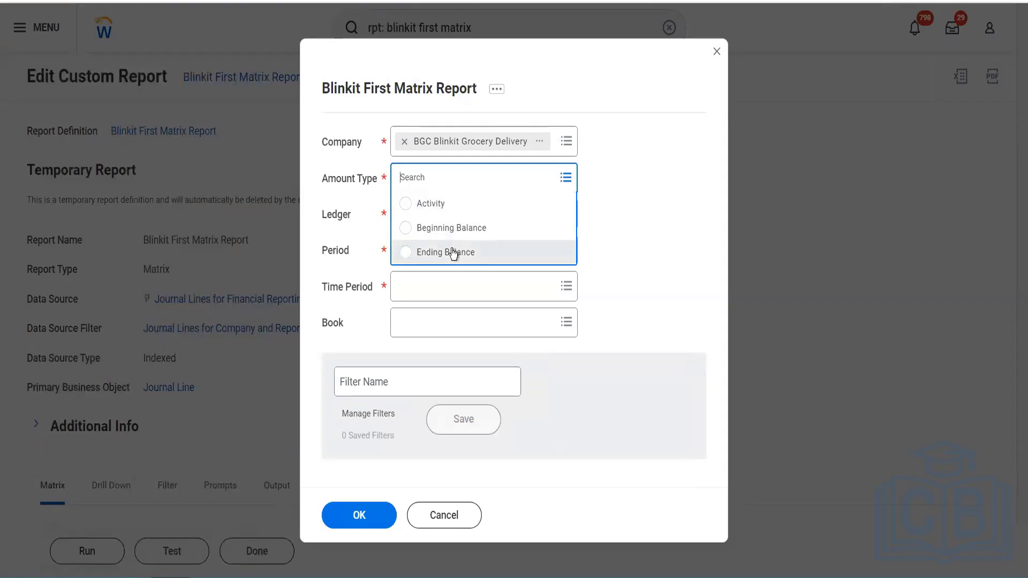
click(440, 204)
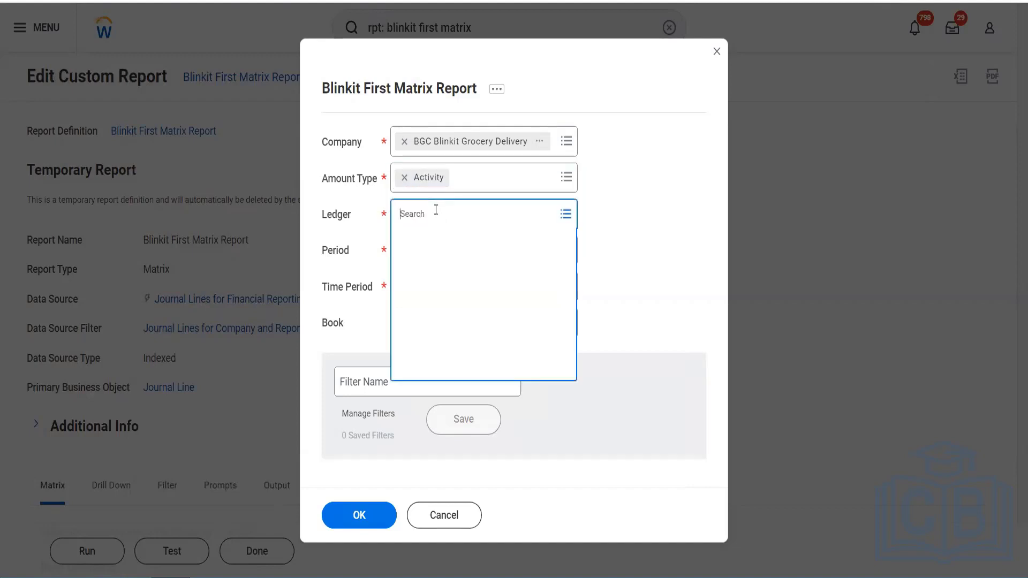
click(436, 212)
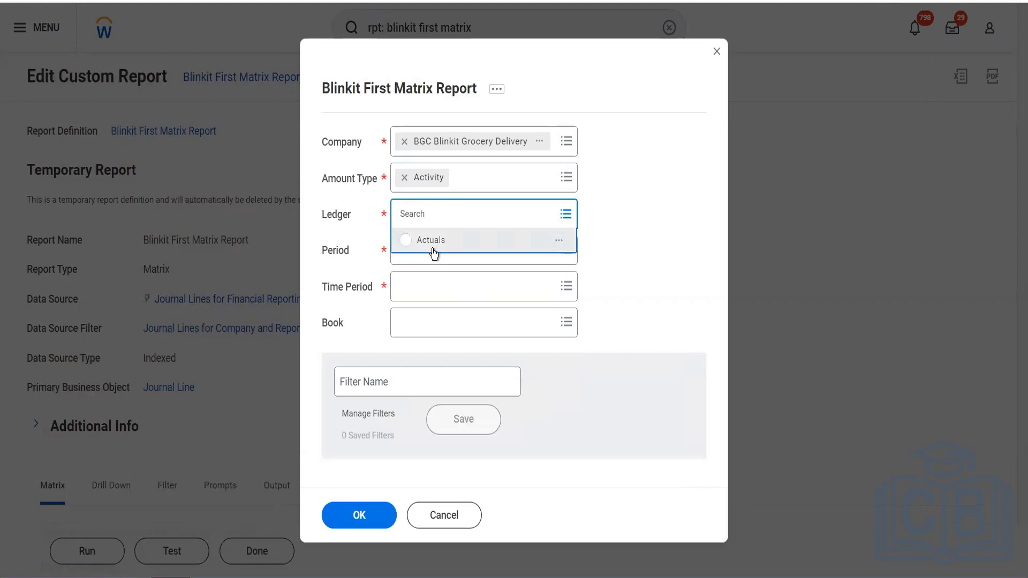
click(431, 244)
- Search the Period prompt for "jan" and choose 2022V - Jan
click(431, 258)
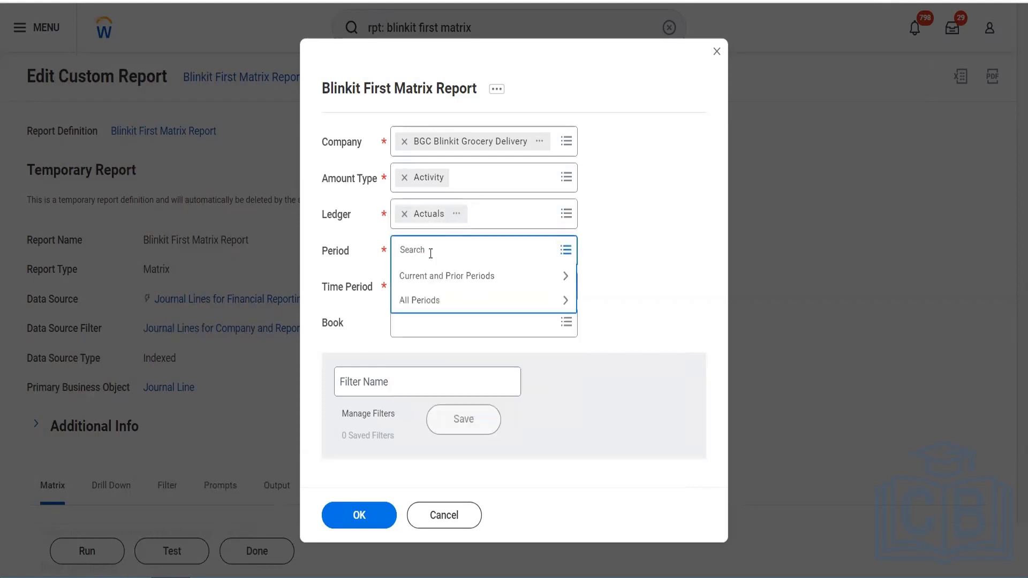
text(jan)
key(Return)
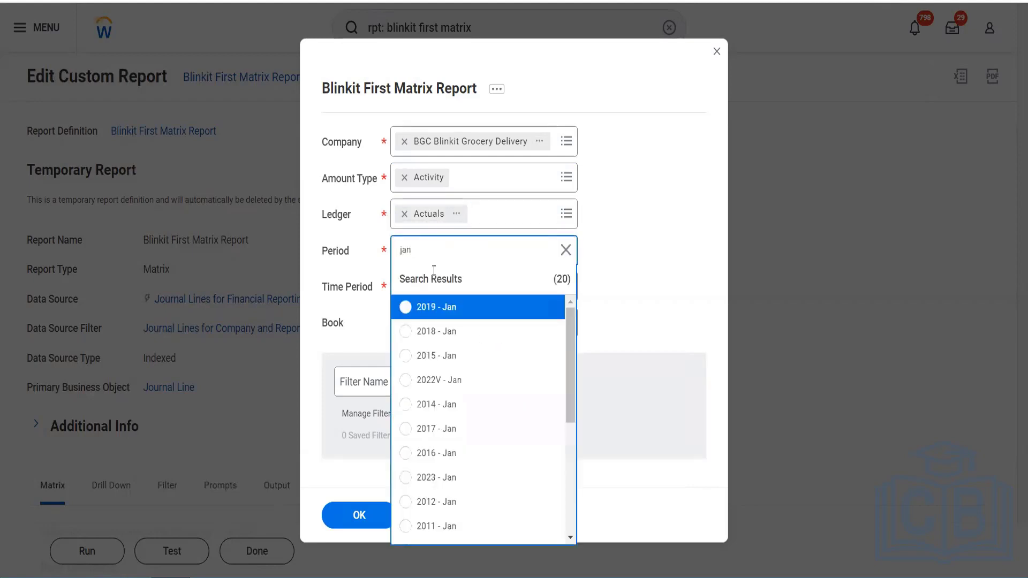
scroll(470, 406, down, 5)
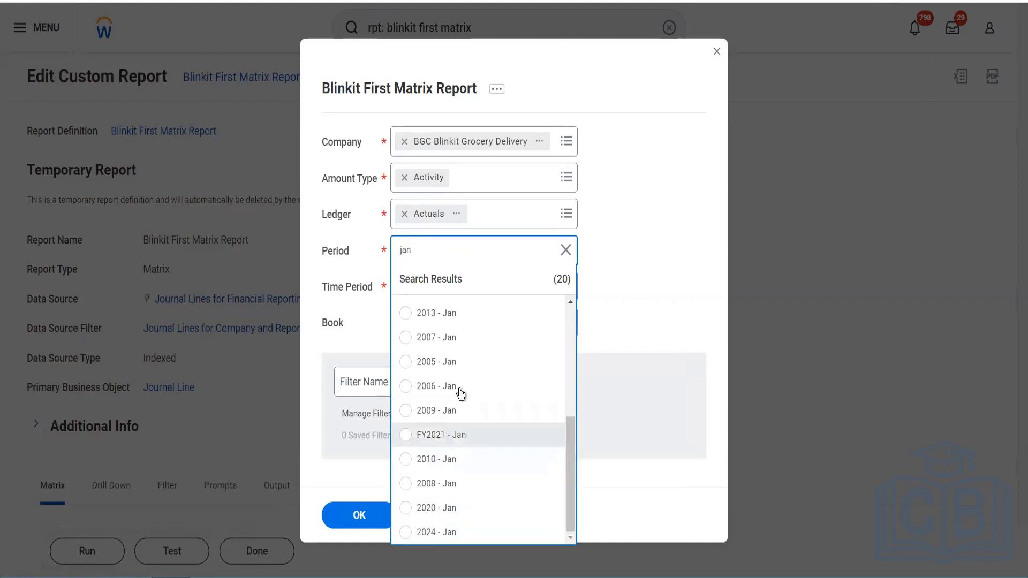
scroll(460, 393, up, 5)
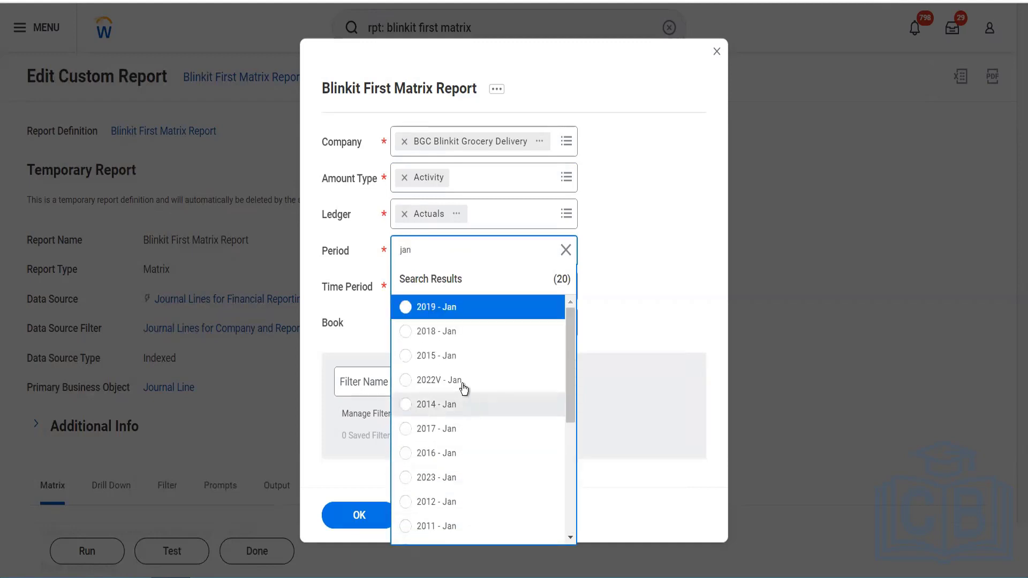
scroll(463, 387, down, 5)
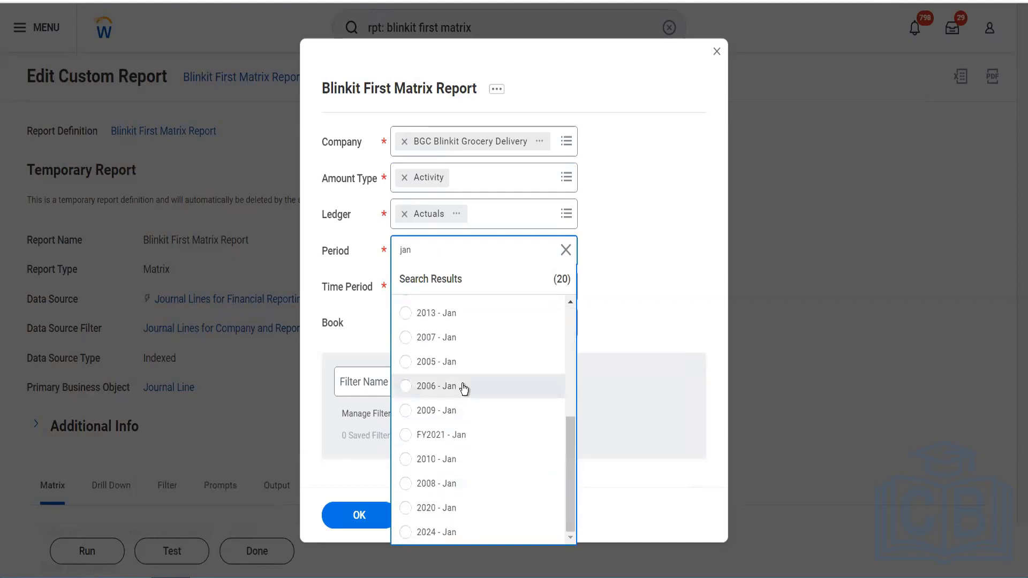
scroll(462, 386, up, 5)
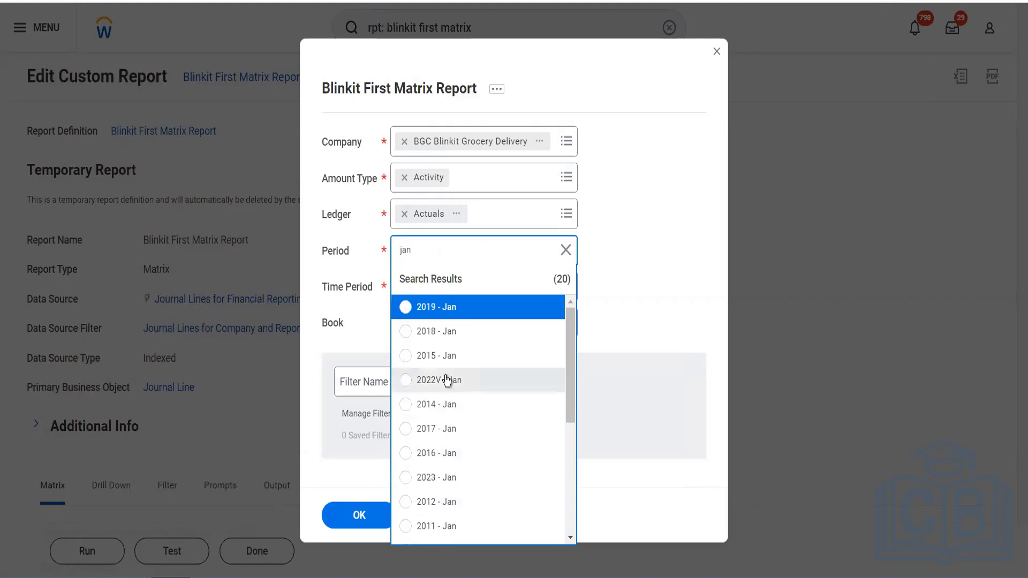
click(447, 380)
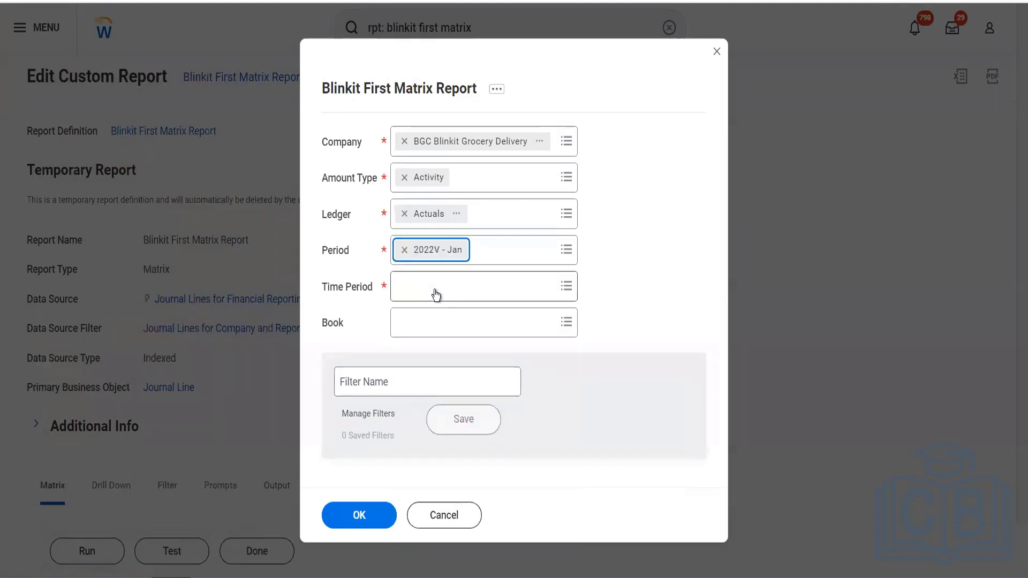
- Set the report's Time Period prompt to Current Period
click(433, 289)
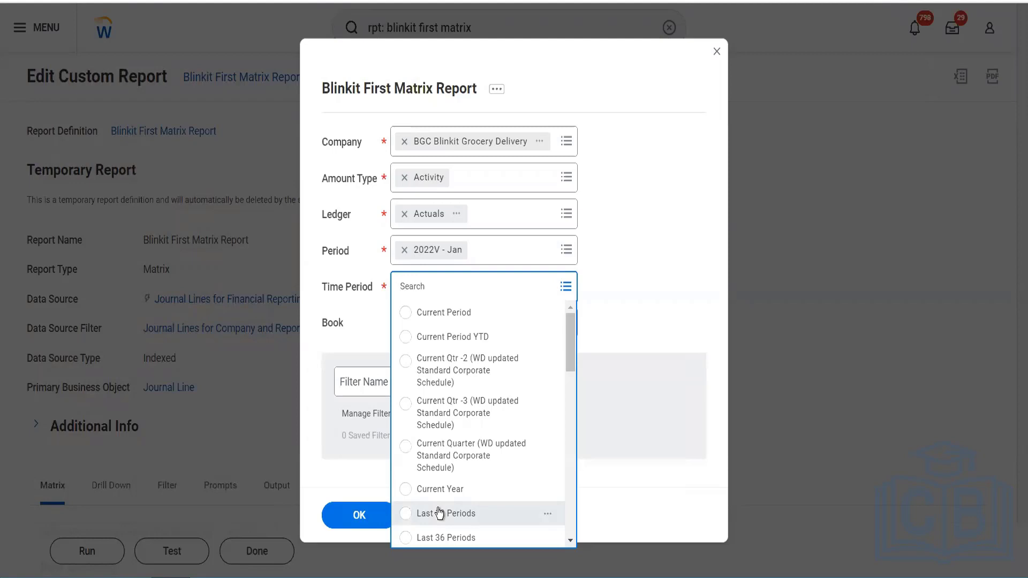
click(451, 324)
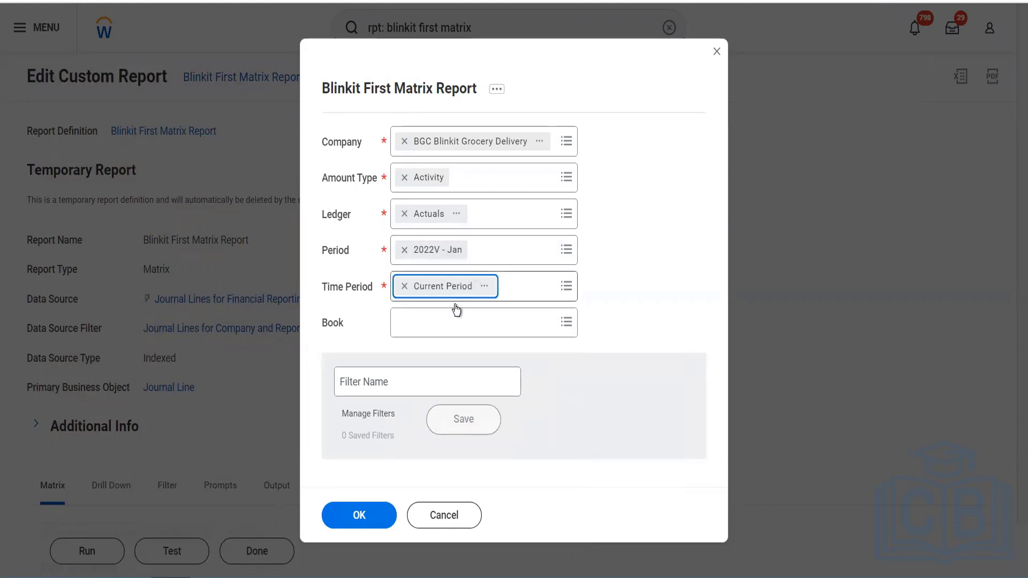
click(395, 376)
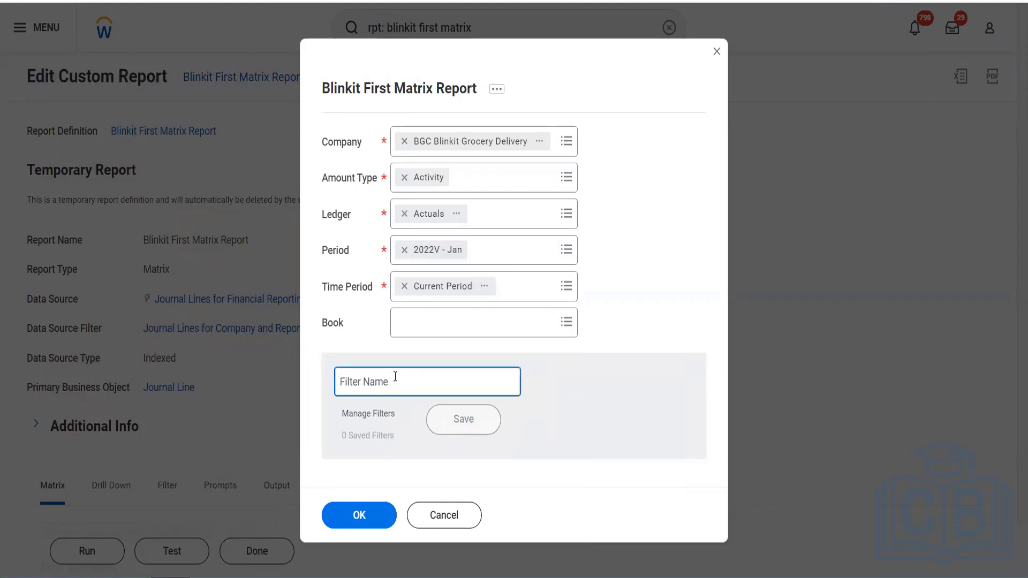
- Save the current prompt values as a filter named BGC and run the Blinkit First Matrix Report
text(BGC)
click(444, 427)
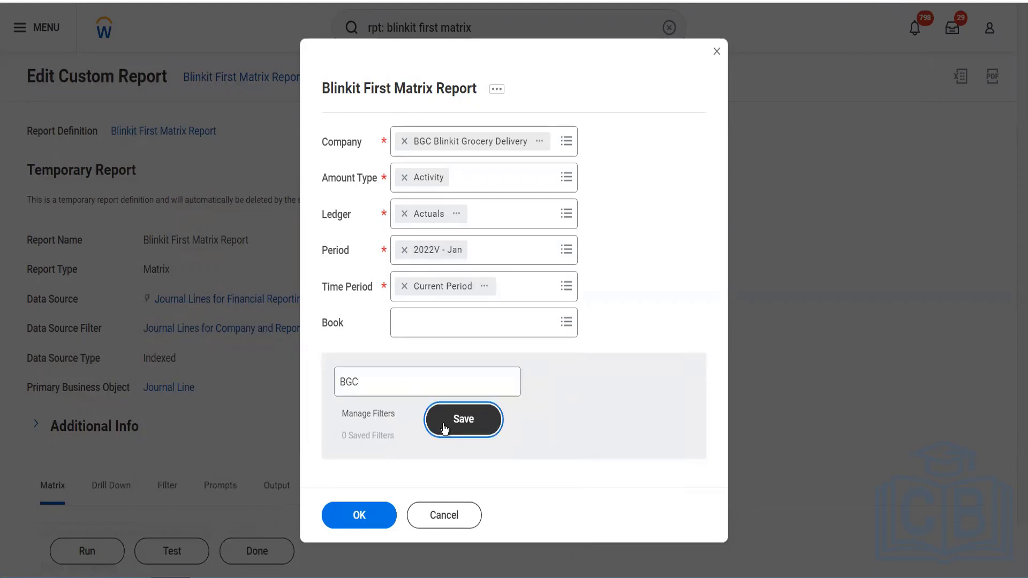
click(368, 508)
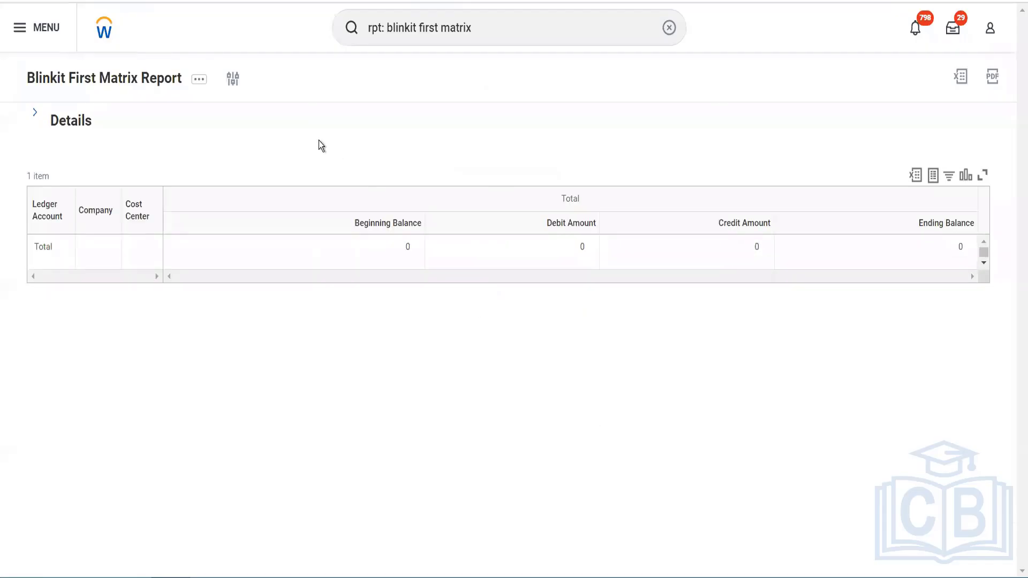
- Reopen the matrix report's prompts and replace the company with GMS USA Global Modern Services,USA
click(232, 81)
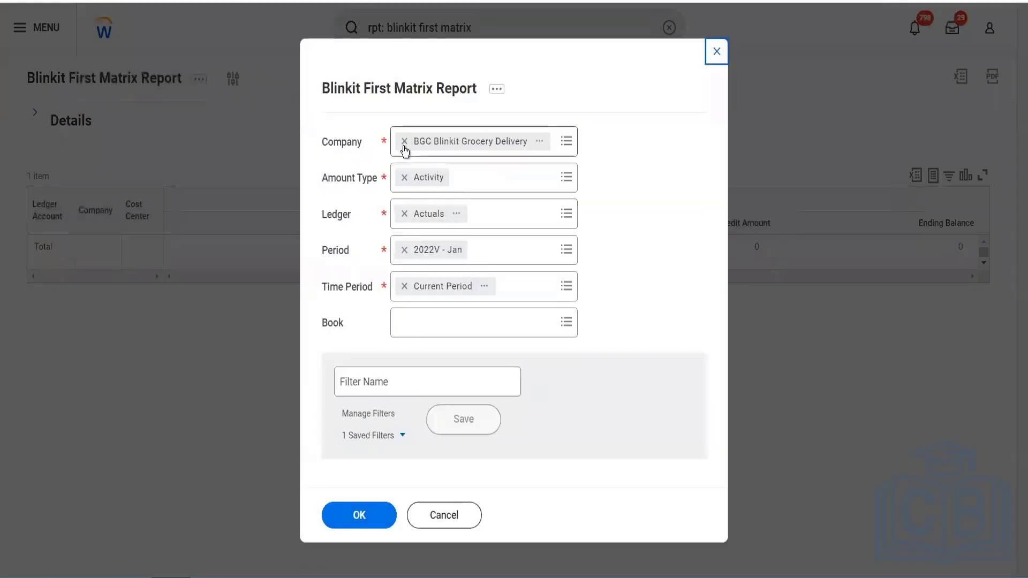
click(404, 141)
text(gms usa)
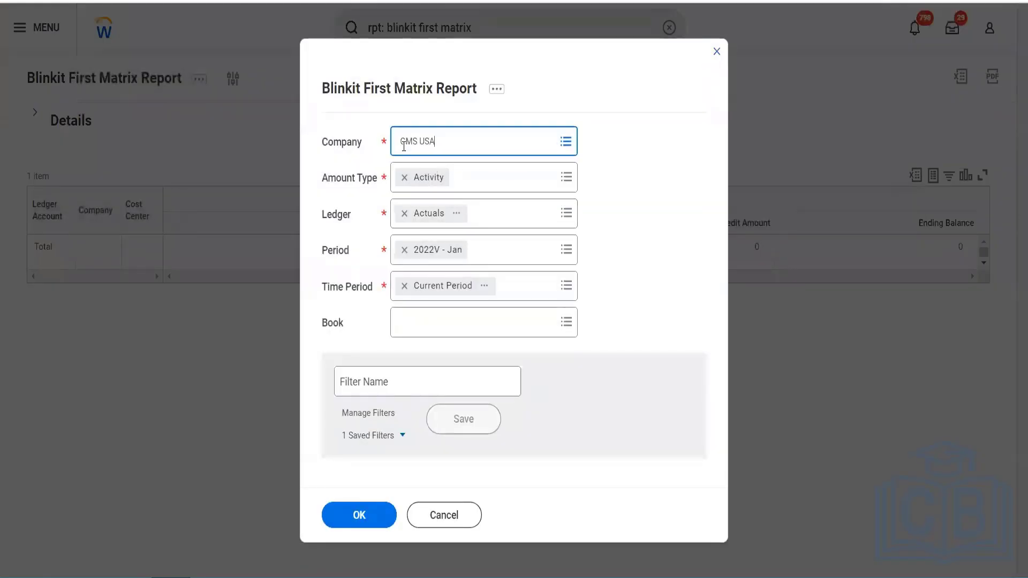
key(Return)
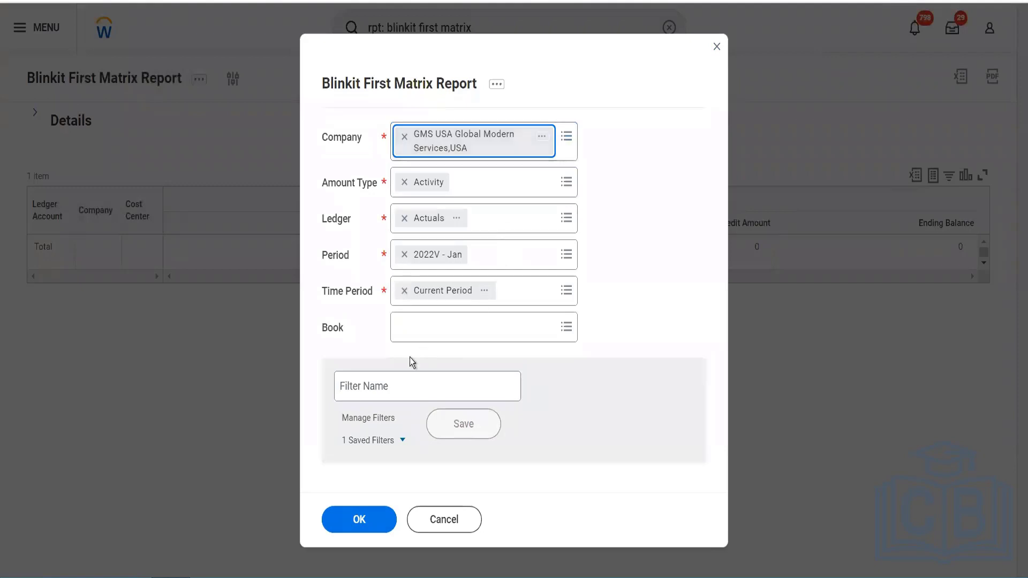
- Save these prompt values as a filter named GMS USA and run the matrix report
click(407, 390)
click(407, 388)
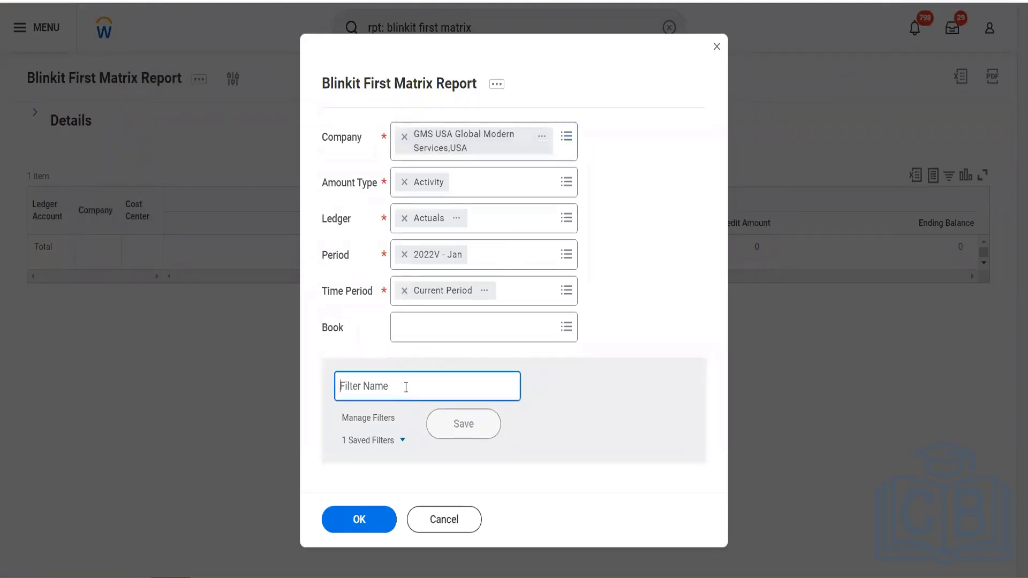
text(GMS USA)
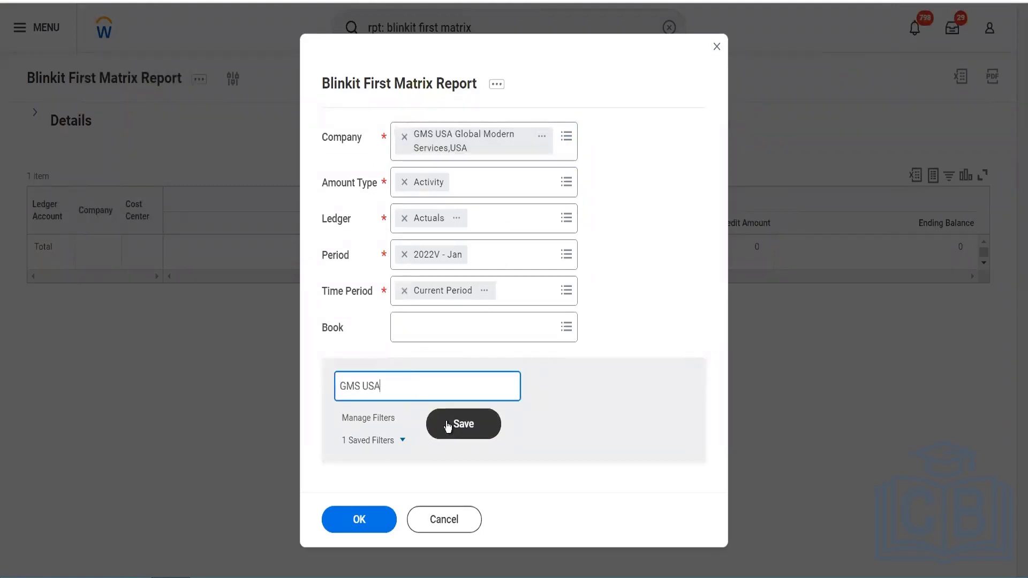
click(448, 426)
click(361, 522)
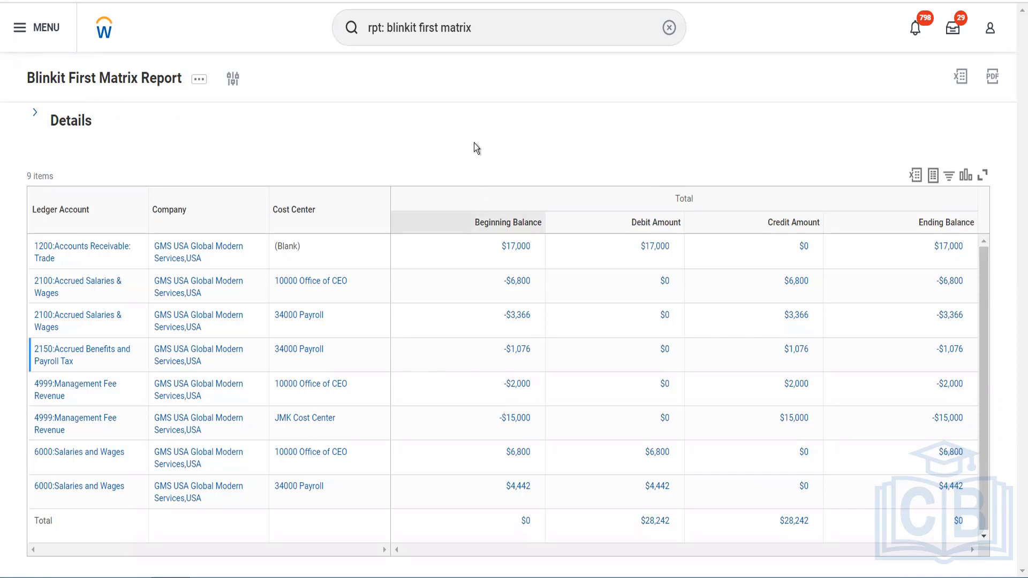
- Search for "cr cust repo" and open the Create Custom Report task
click(483, 35)
drag(483, 35, 349, 28)
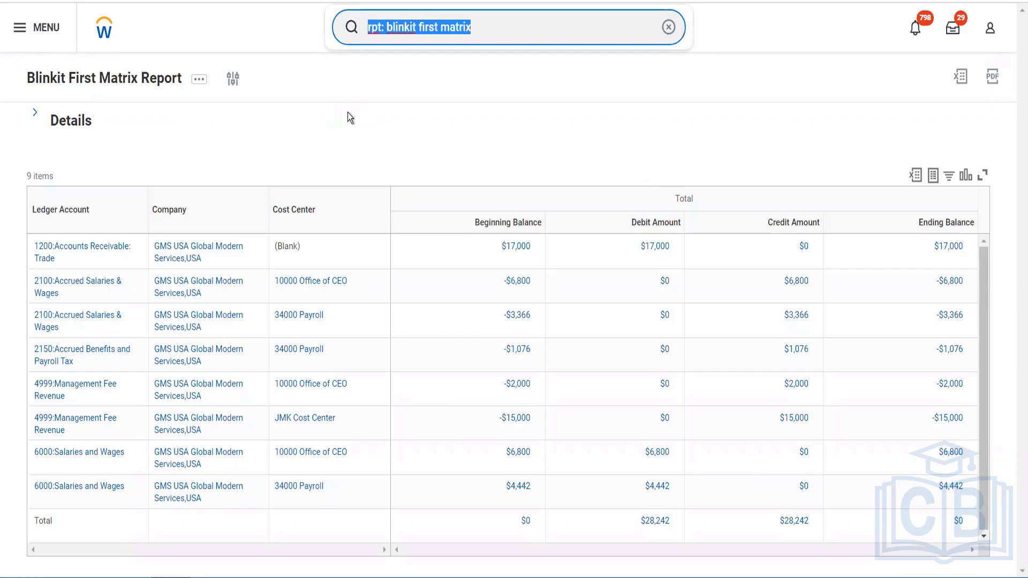
text(cr cust re)
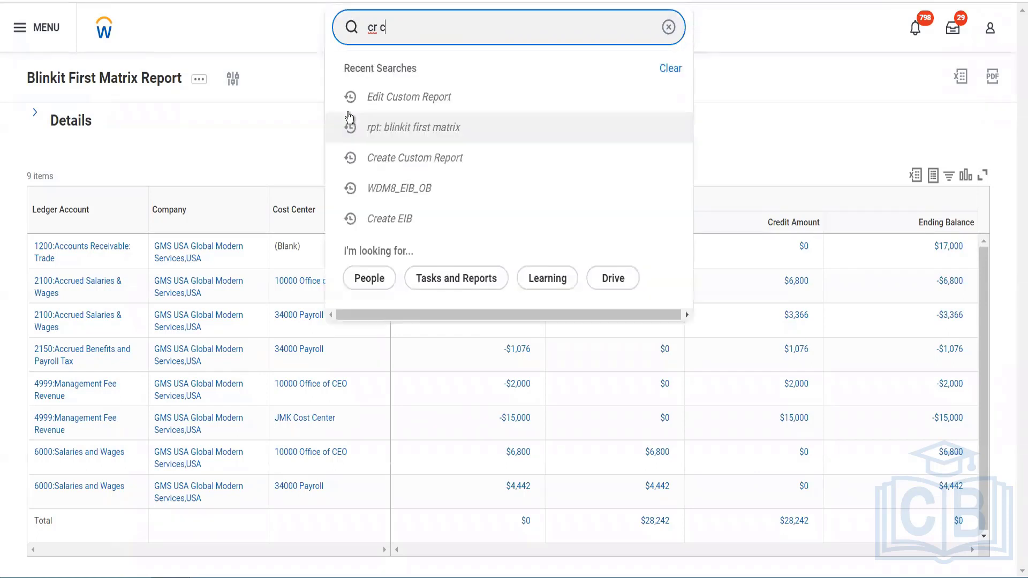
text(po)
click(409, 85)
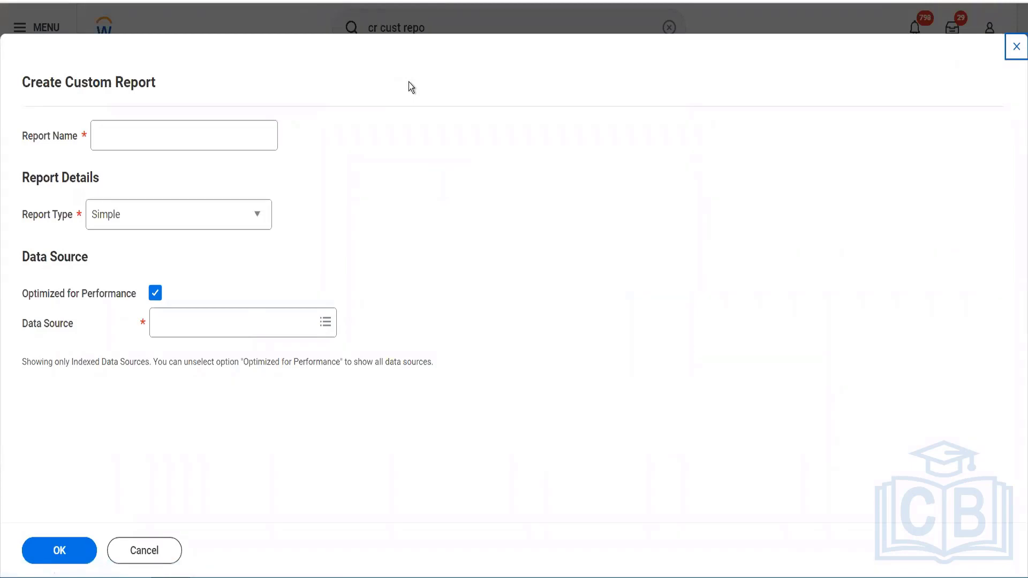
- Name the new report "Blinkit First Composite Report" and set its report type to Composite
click(200, 127)
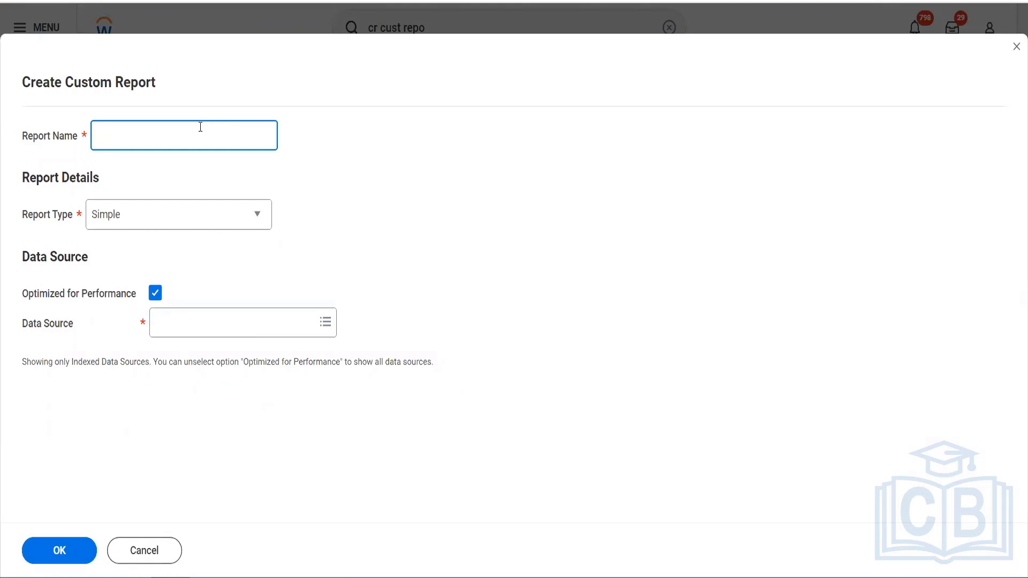
text(C)
key(BackSpace)
text(Blinkit First Compos)
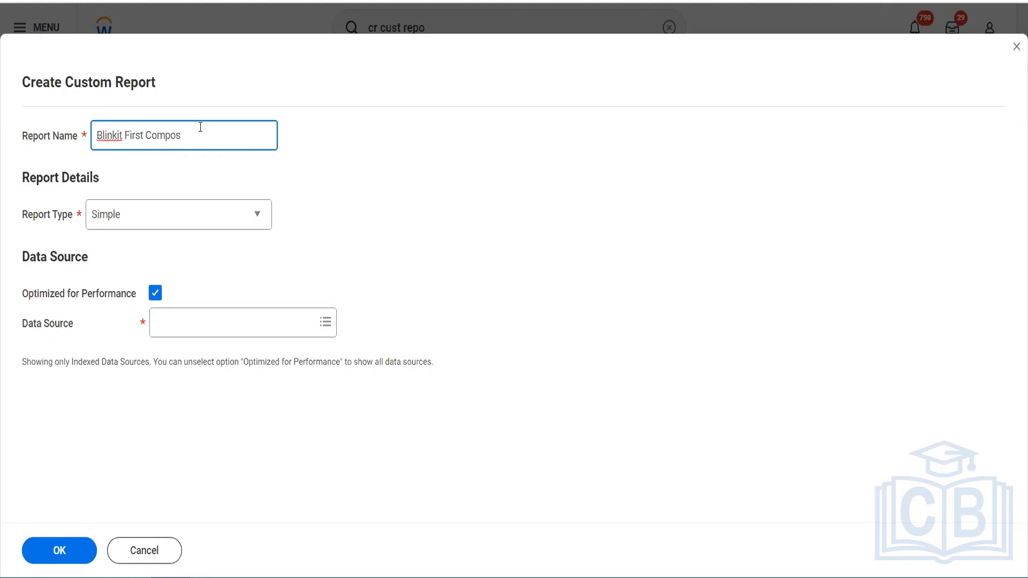
text(ite Report)
click(186, 222)
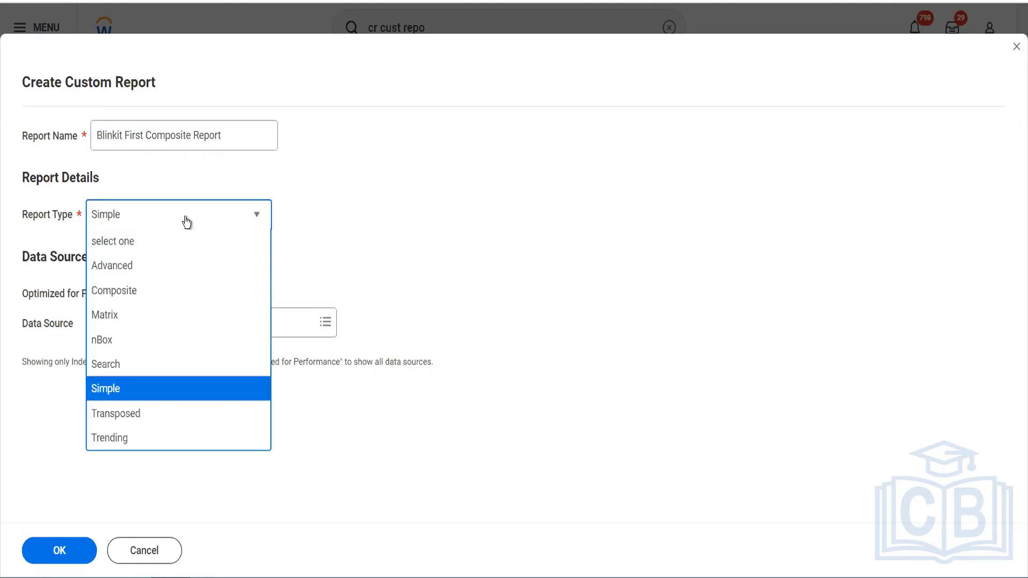
click(140, 296)
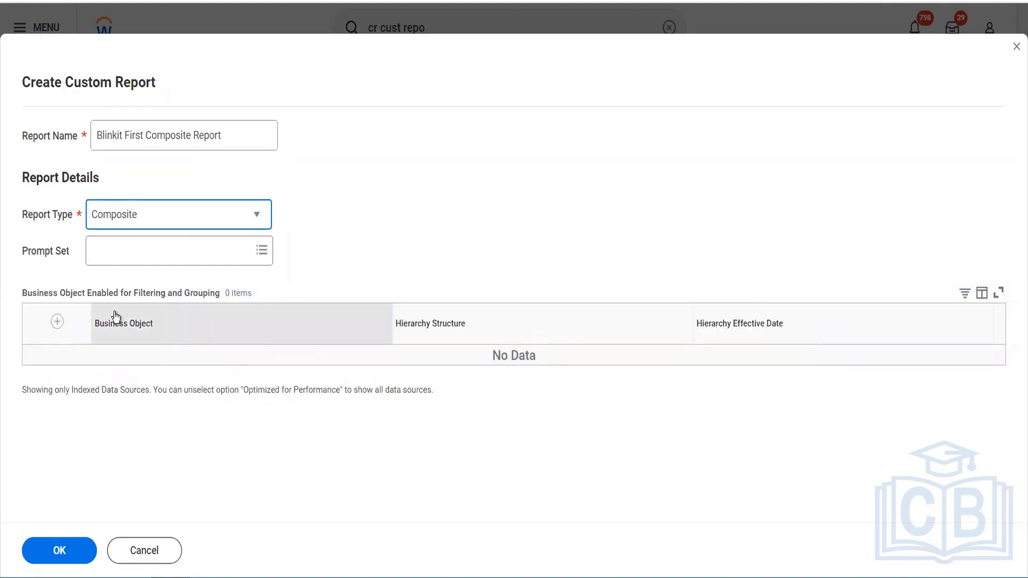
- Add Ledger Account as a business object enabled for filtering and grouping
click(57, 322)
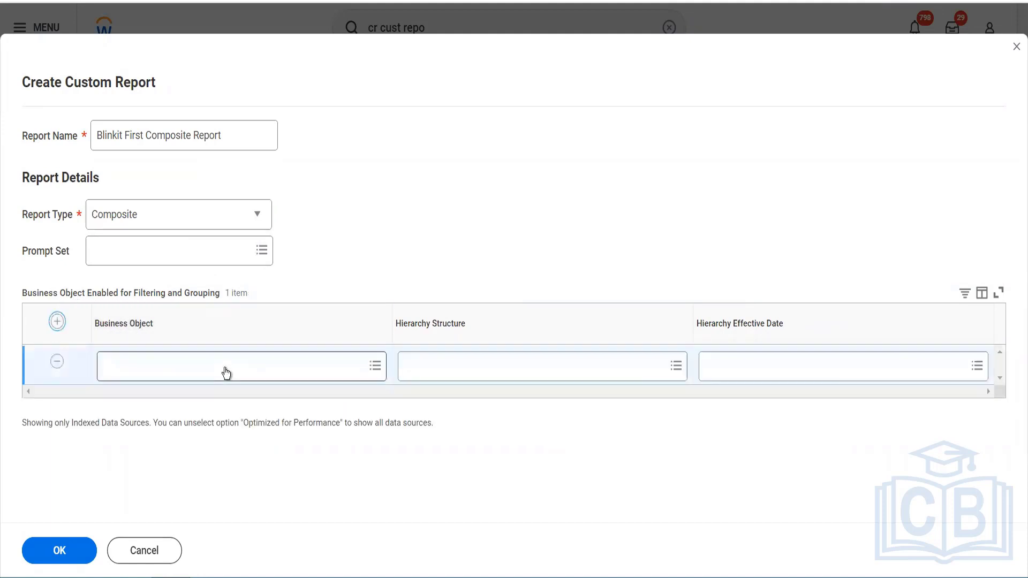
click(226, 369)
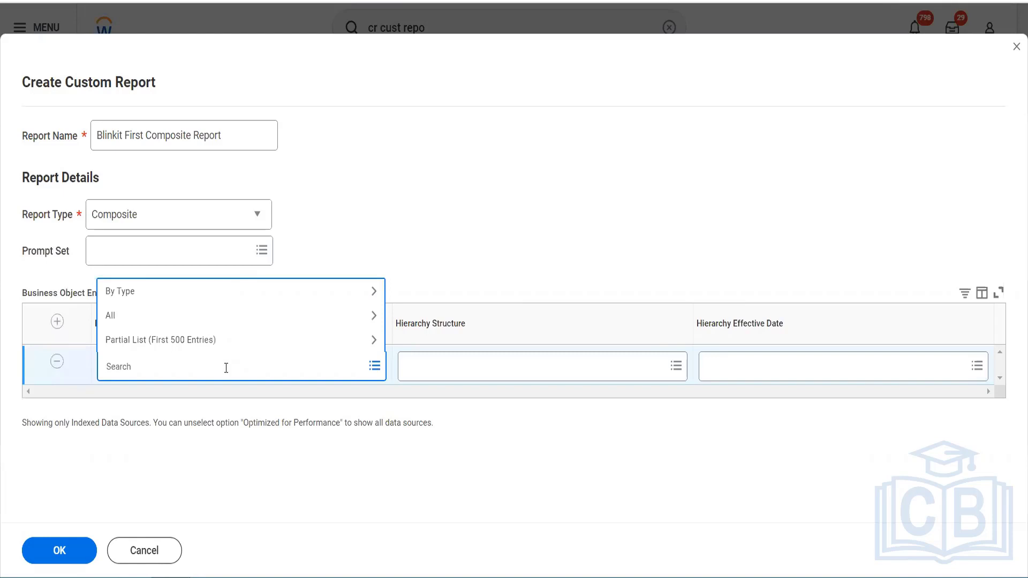
text(ledger account)
key(Return)
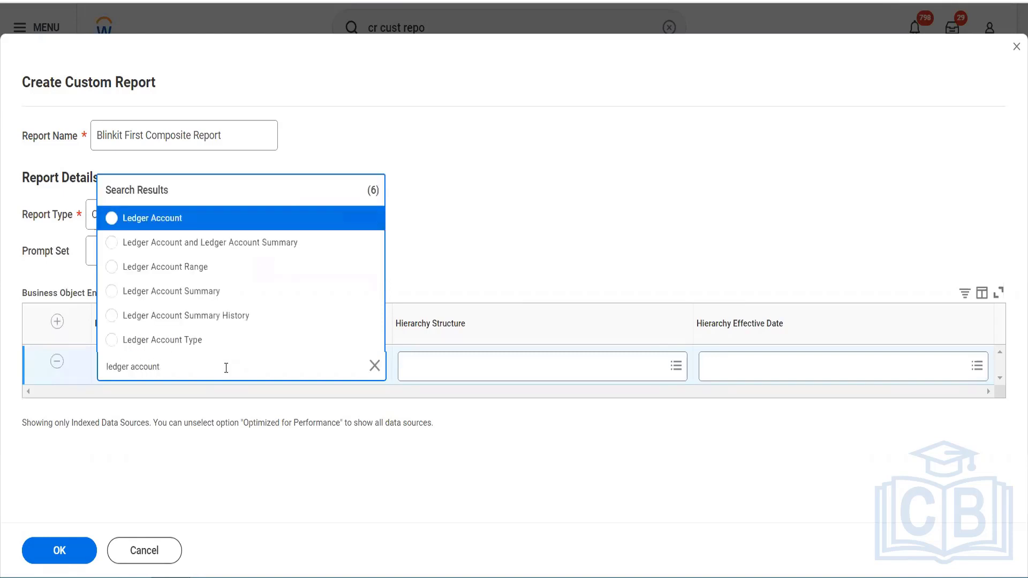
click(152, 218)
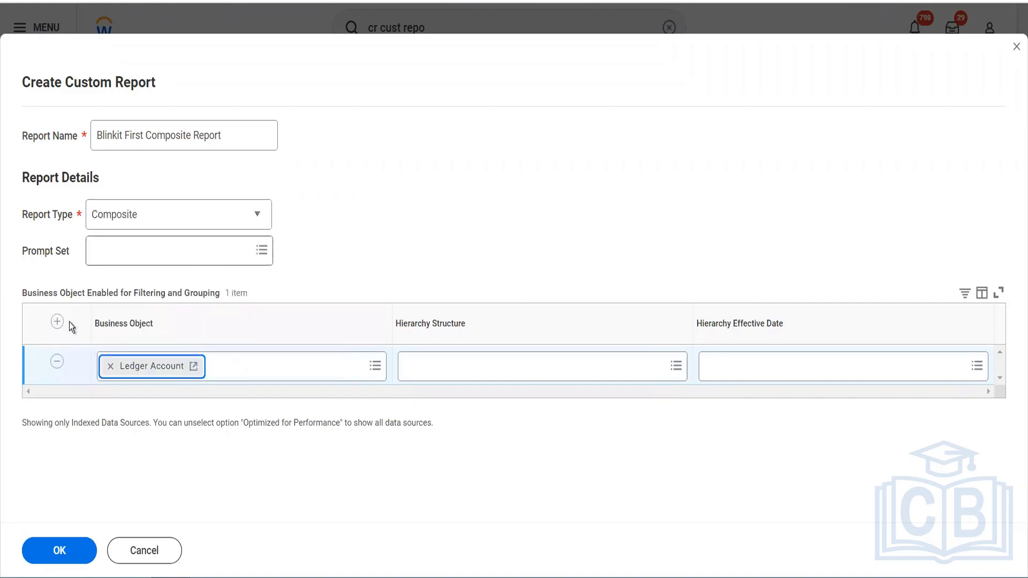
- Add Company as another business object for filtering and grouping, and create the composite report
click(58, 321)
click(152, 374)
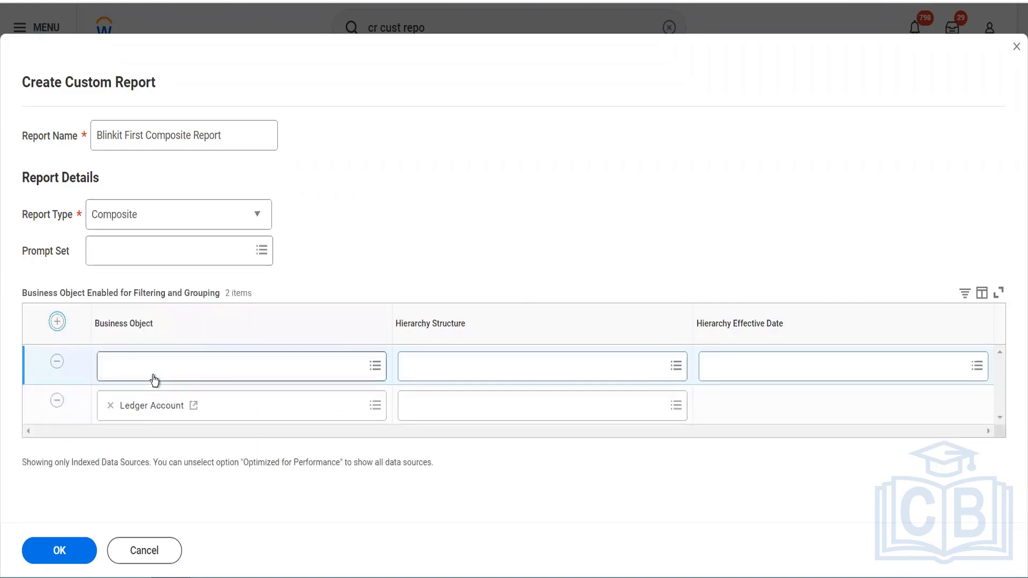
text(Company)
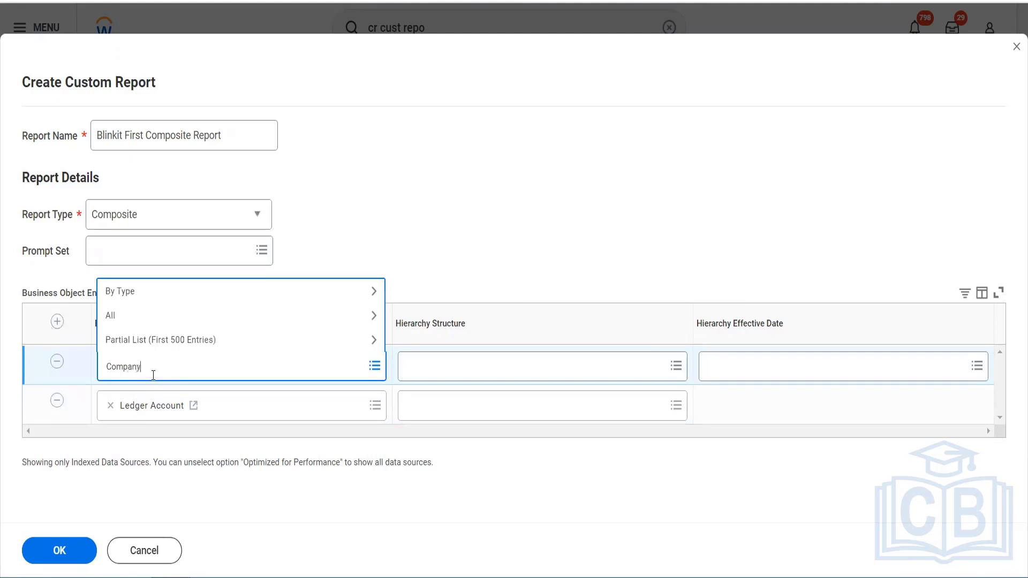
key(Return)
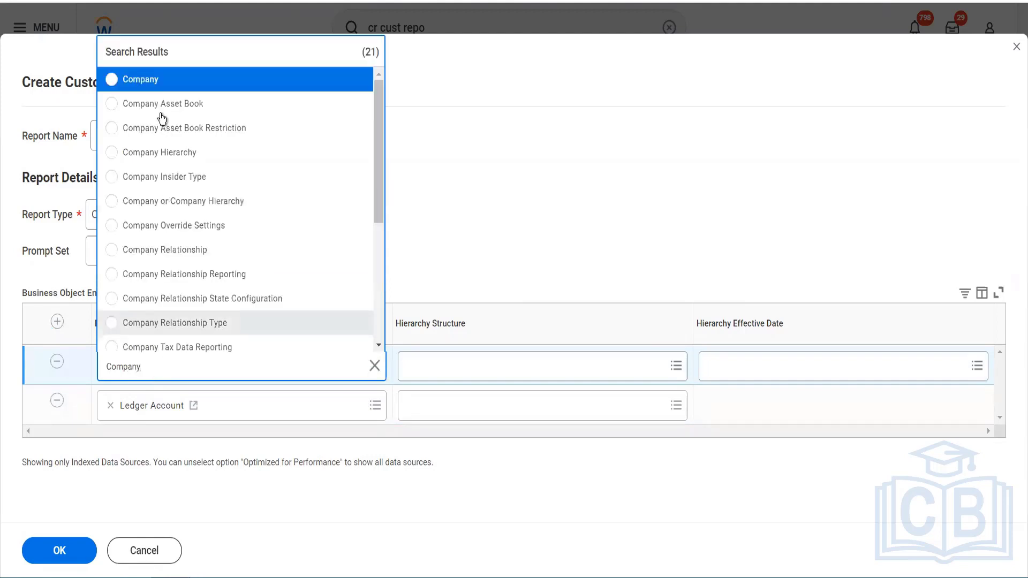
click(158, 88)
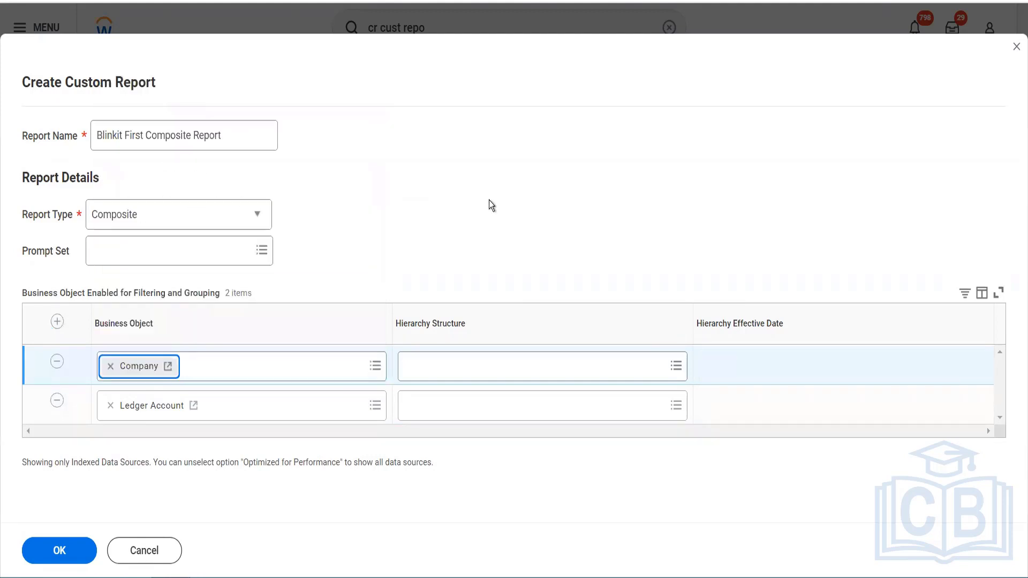
click(69, 550)
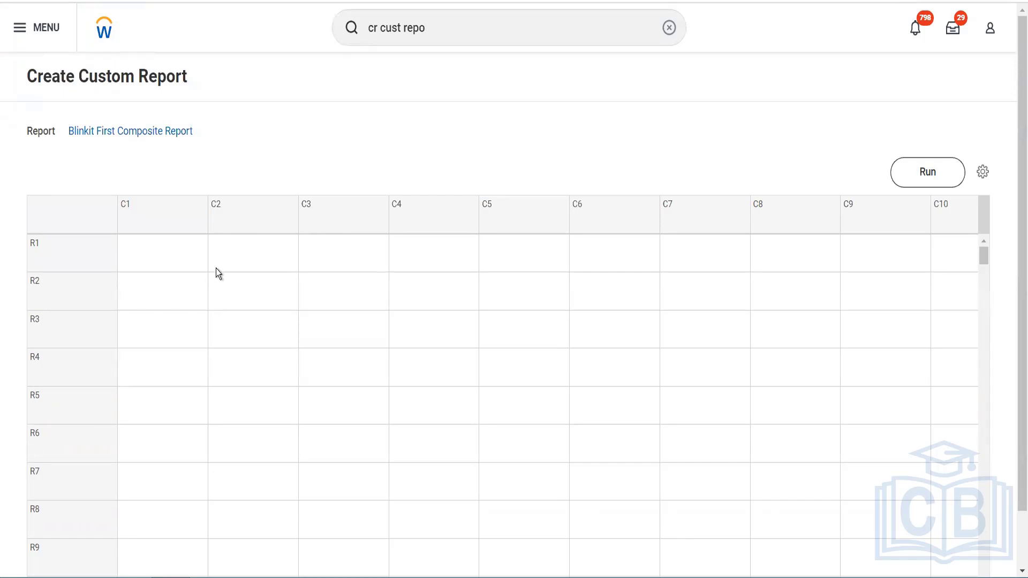
- Define column C1 as a control field named "Ledger Account", keeping Ledger Account as its business object
click(172, 220)
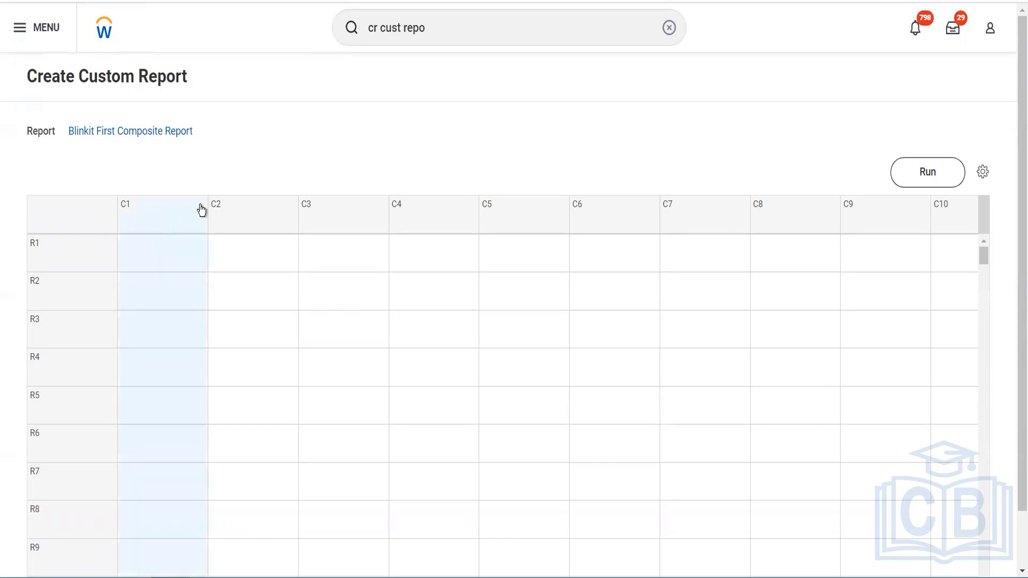
click(201, 208)
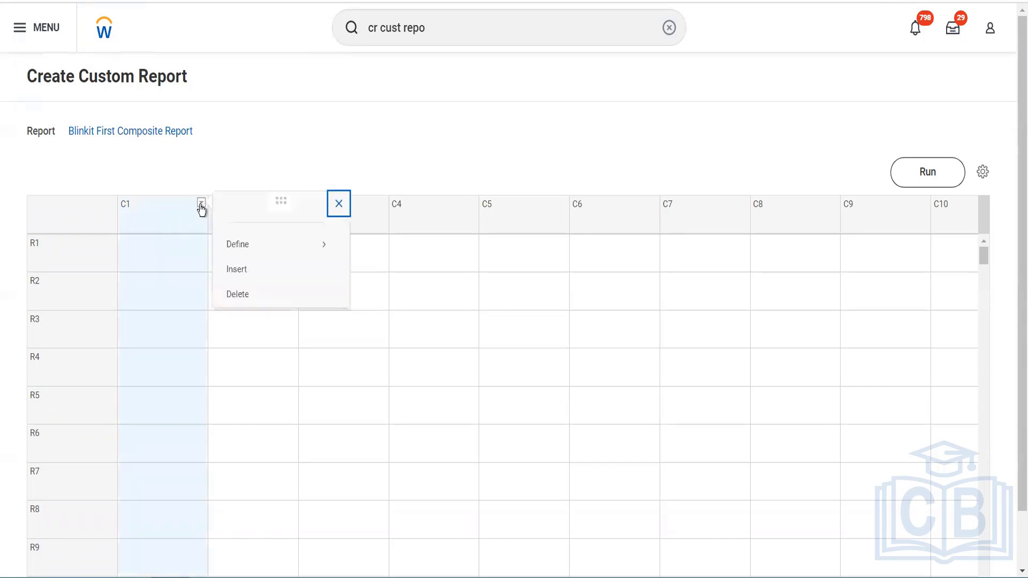
click(260, 251)
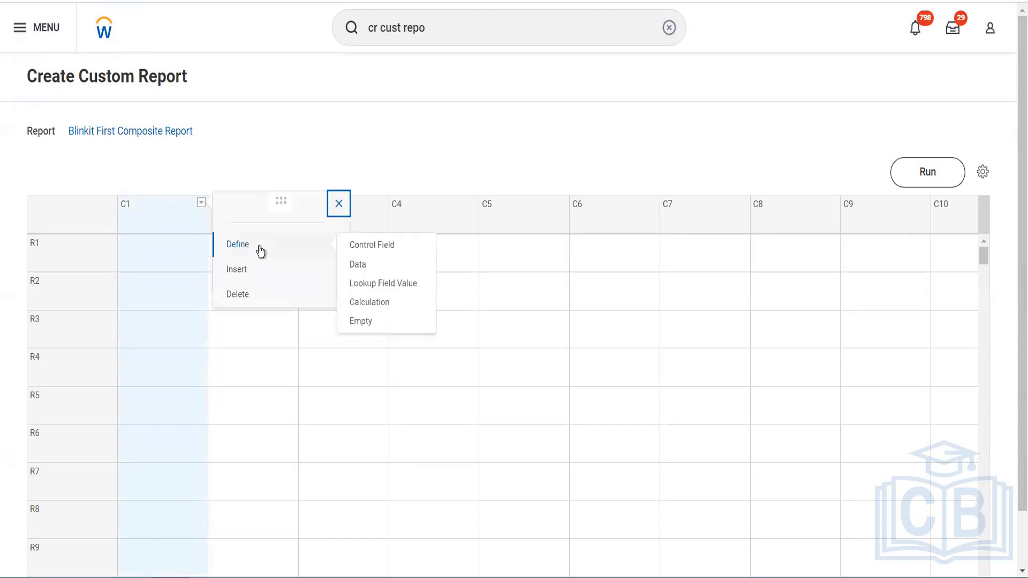
click(385, 250)
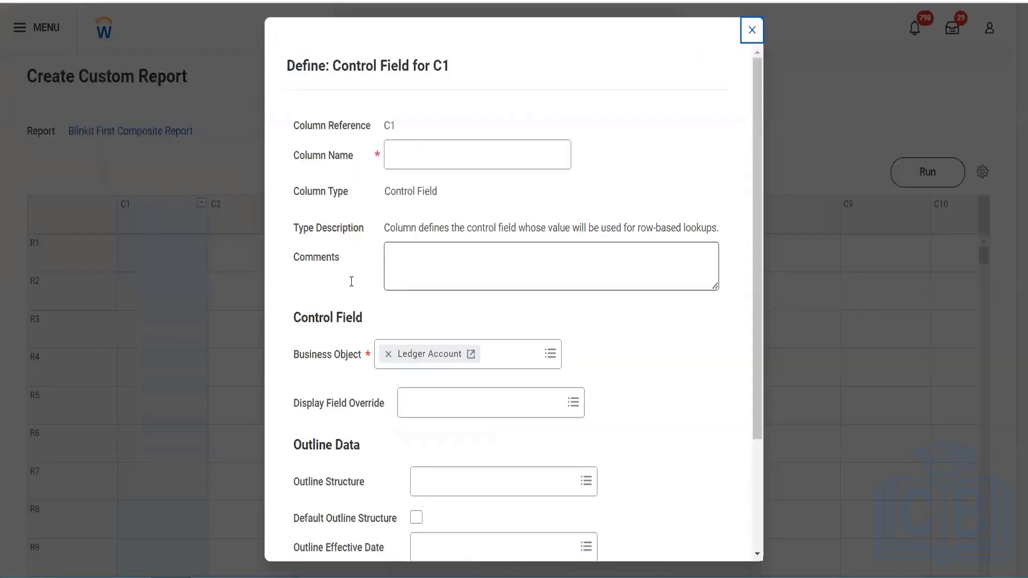
click(412, 156)
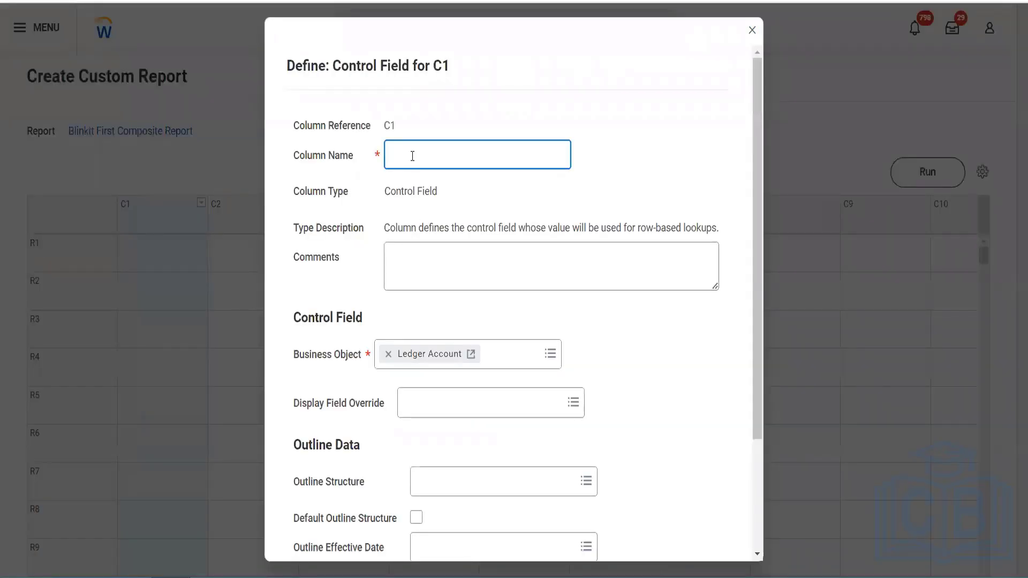
text(Ledger Account)
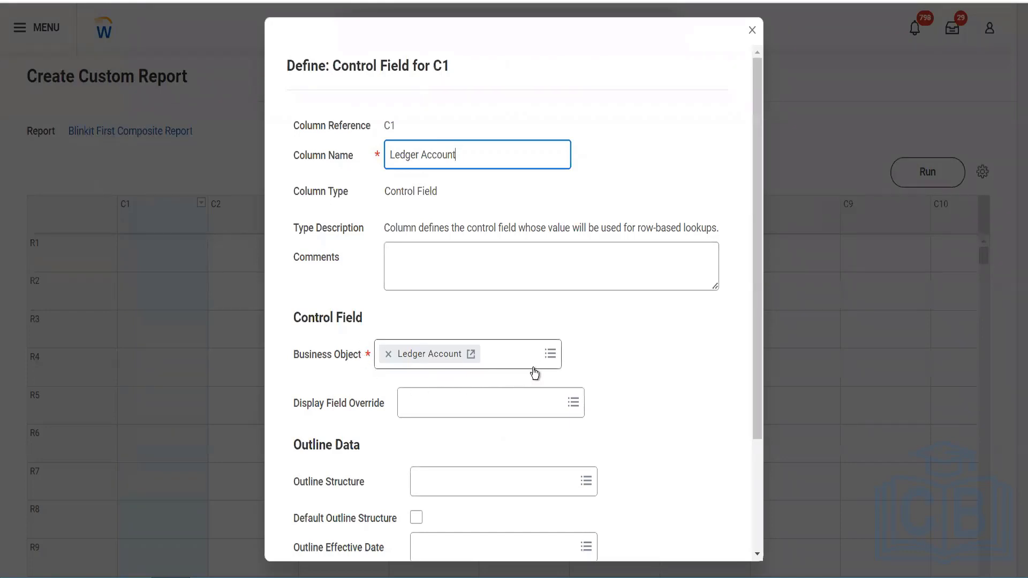
click(548, 355)
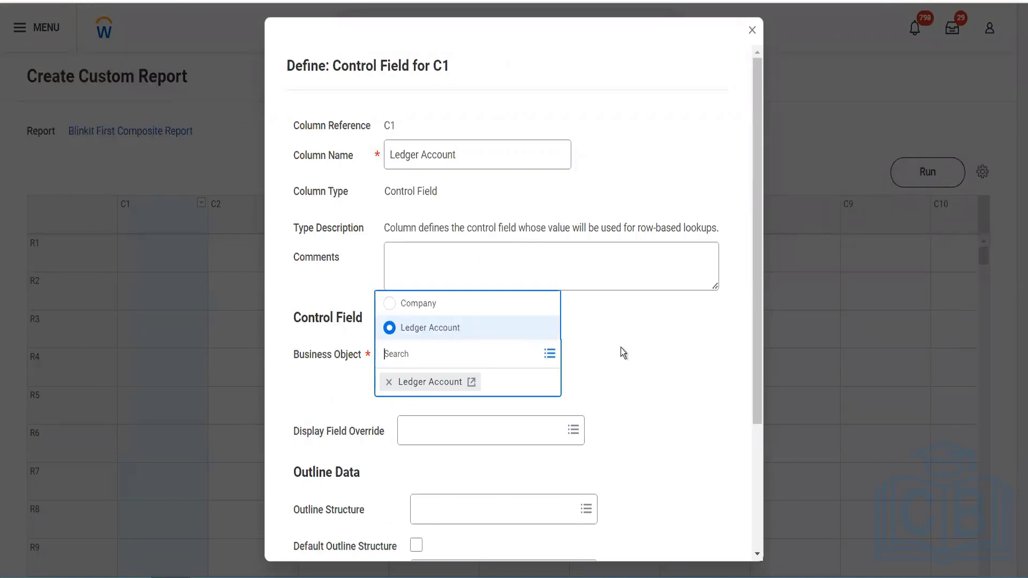
scroll(621, 348, down, 2)
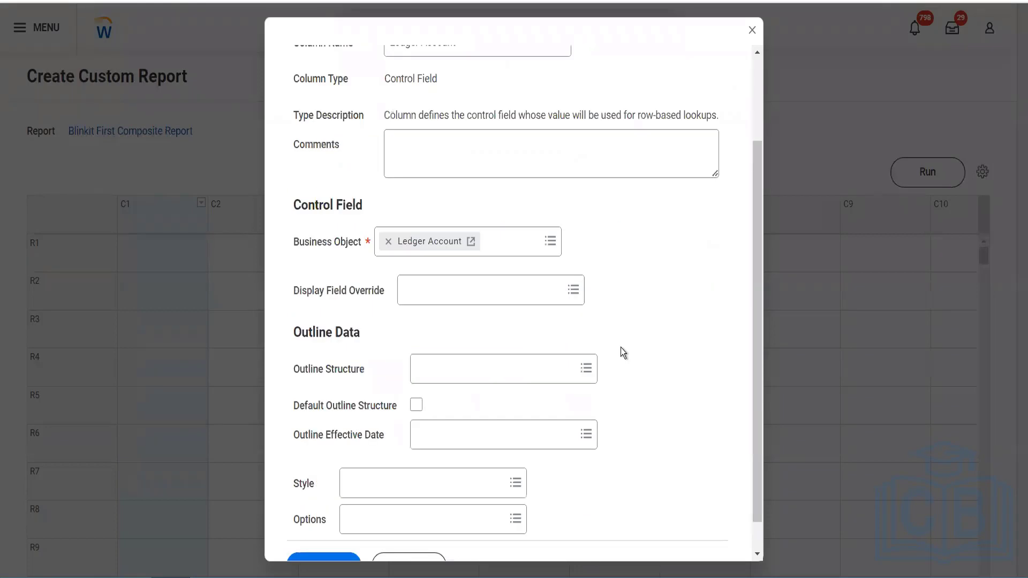
scroll(621, 349, down, 1)
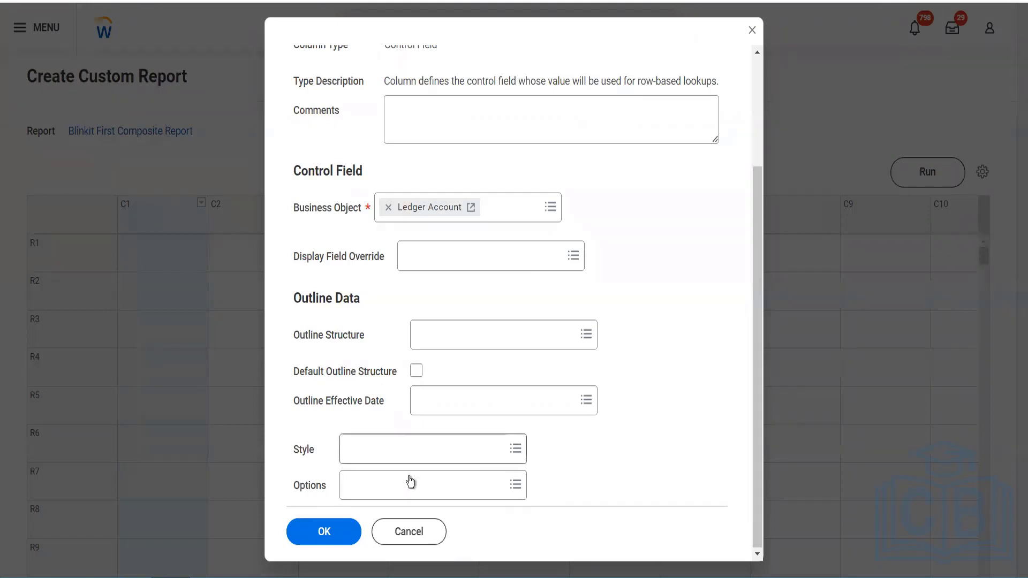
click(336, 528)
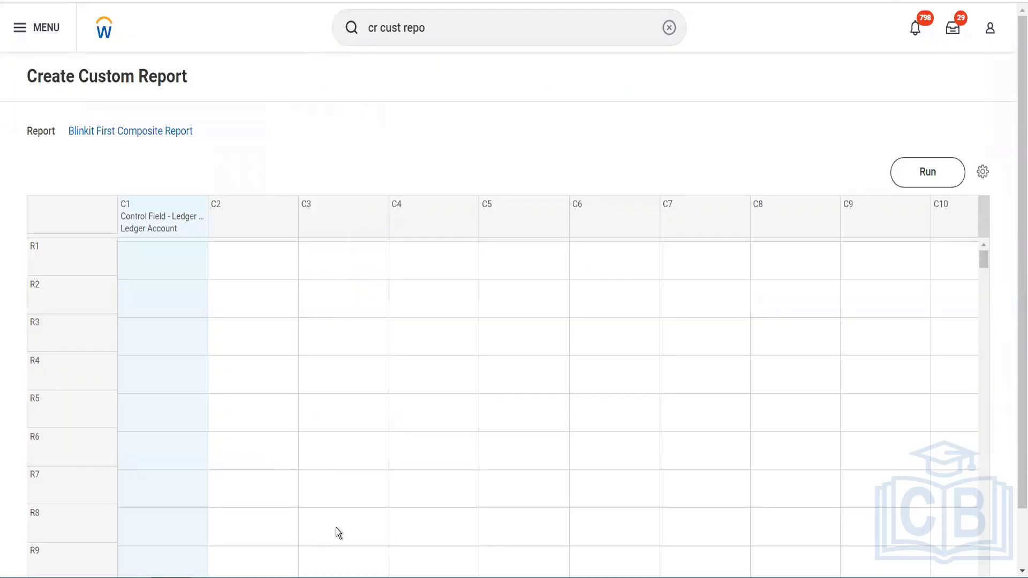
- Define column C2 as a control field named "Company", keeping Company as its business object
click(281, 216)
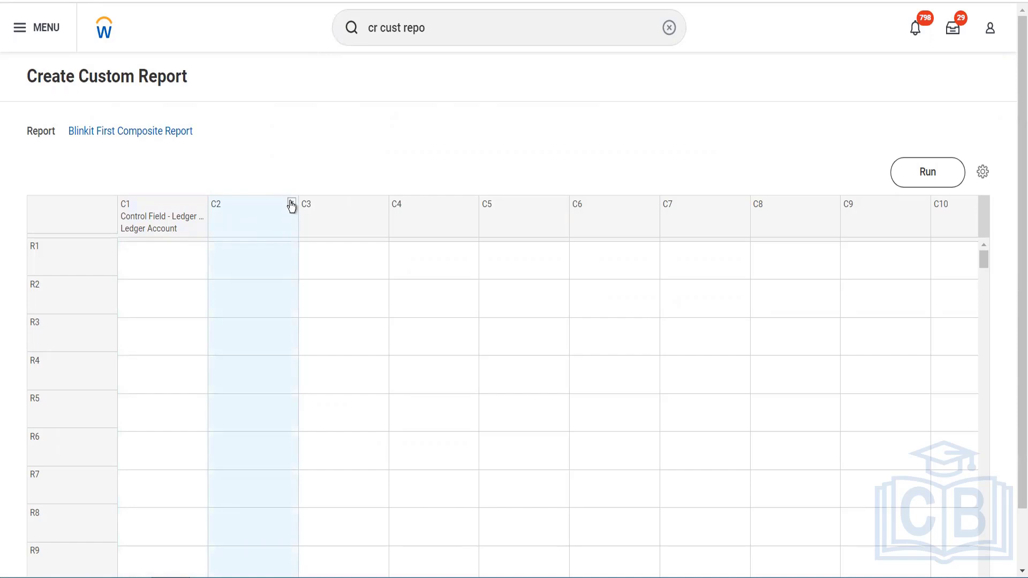
click(292, 205)
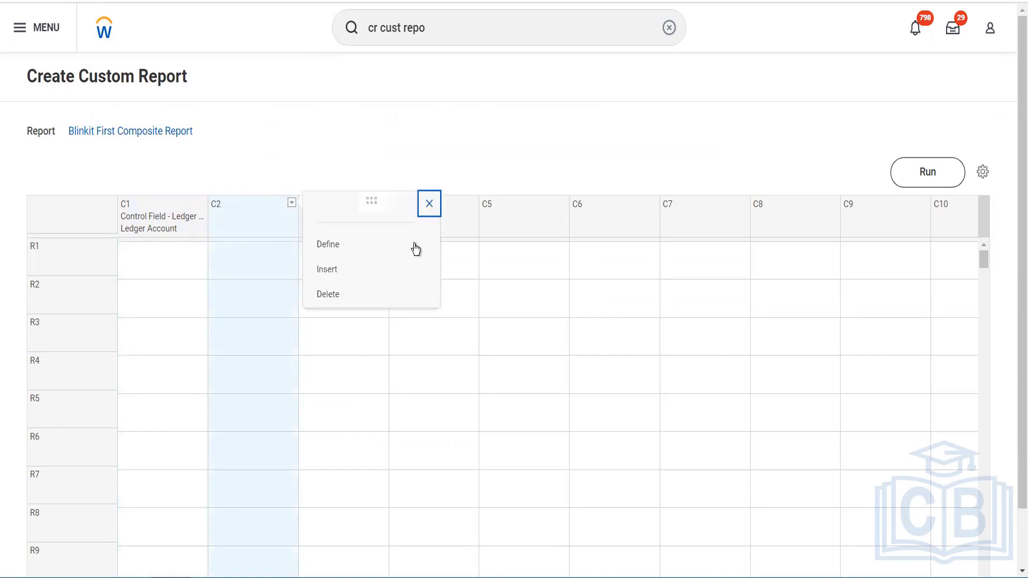
mouse_move(416, 248)
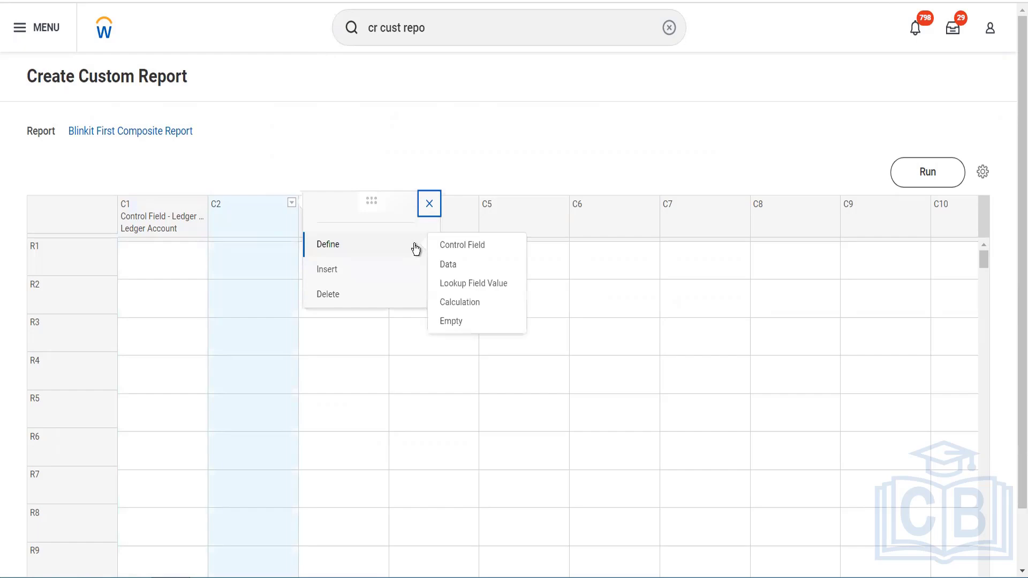
click(463, 247)
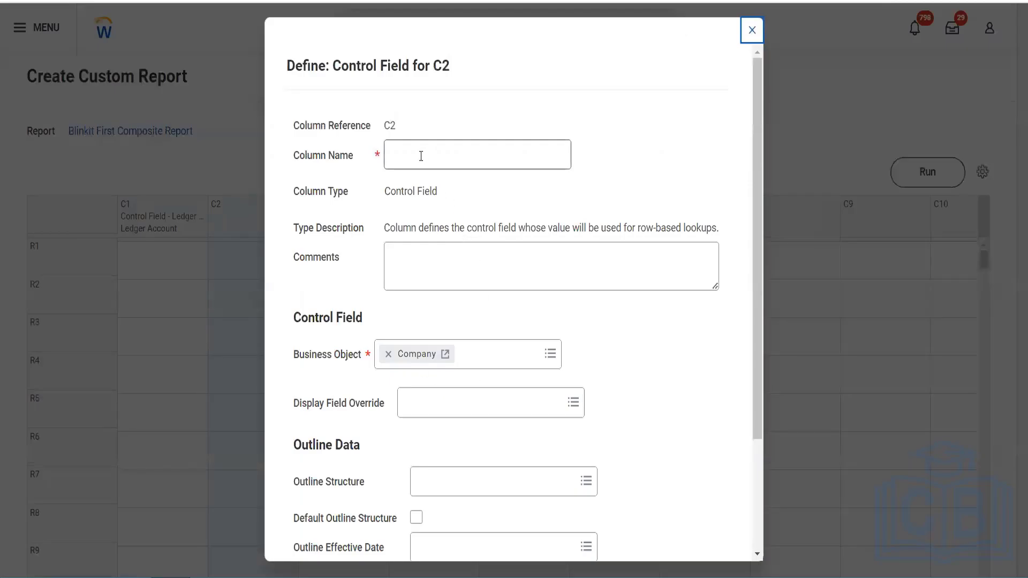
click(421, 156)
text(Compa)
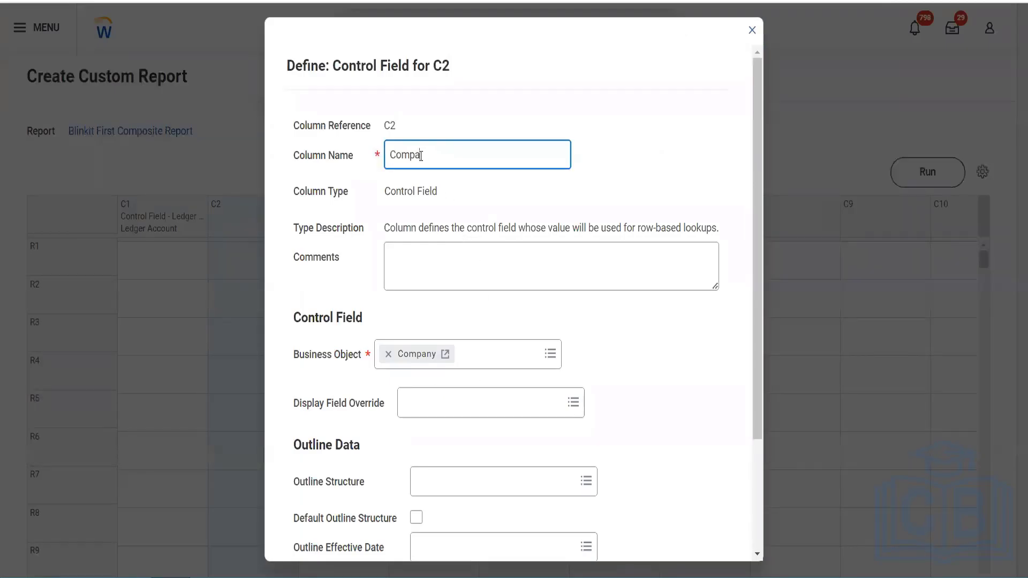
text(ny)
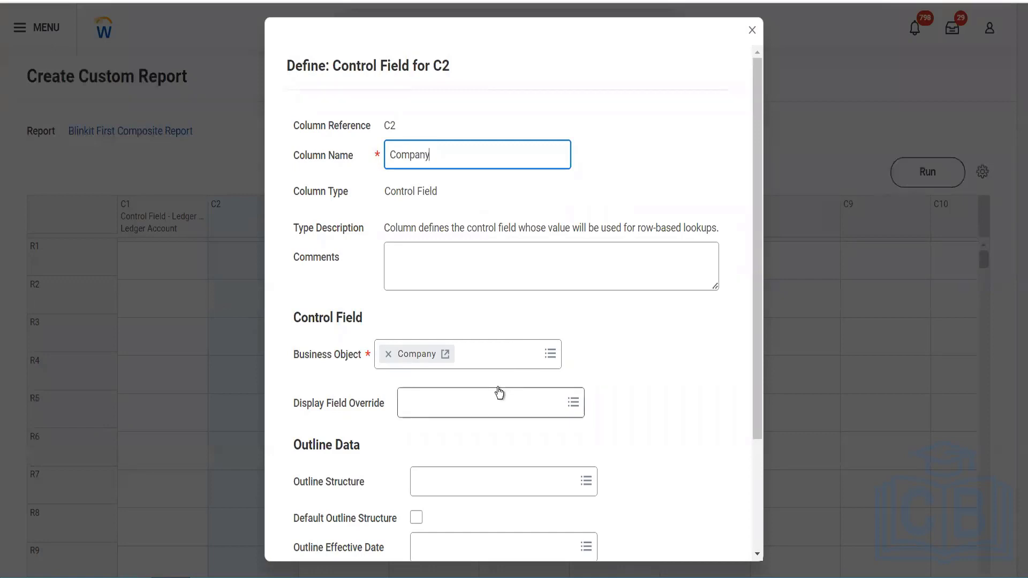
scroll(498, 394, down, 3)
click(328, 533)
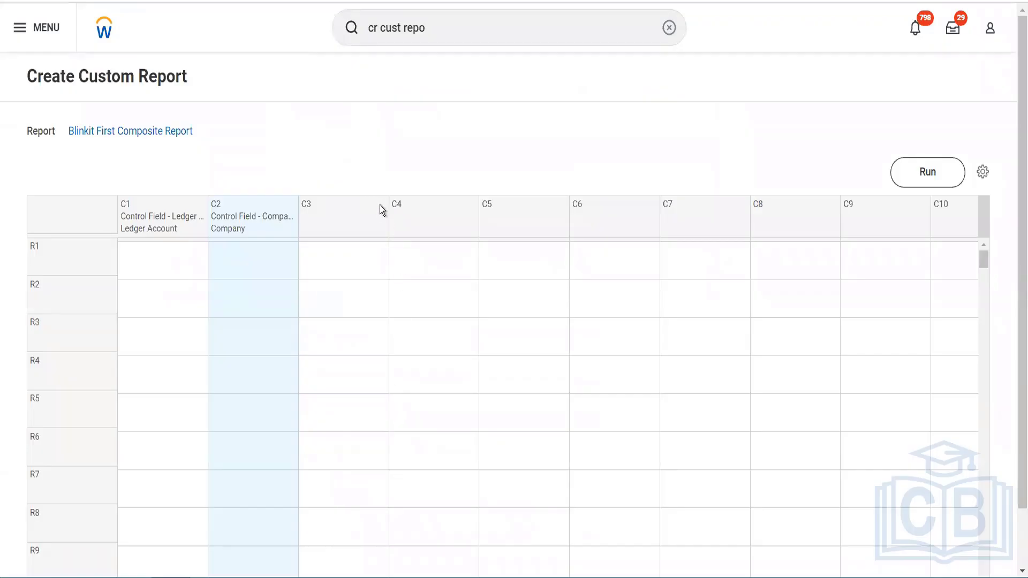
- Define column C3 as a data column and name it "Beginning Balance"
click(383, 206)
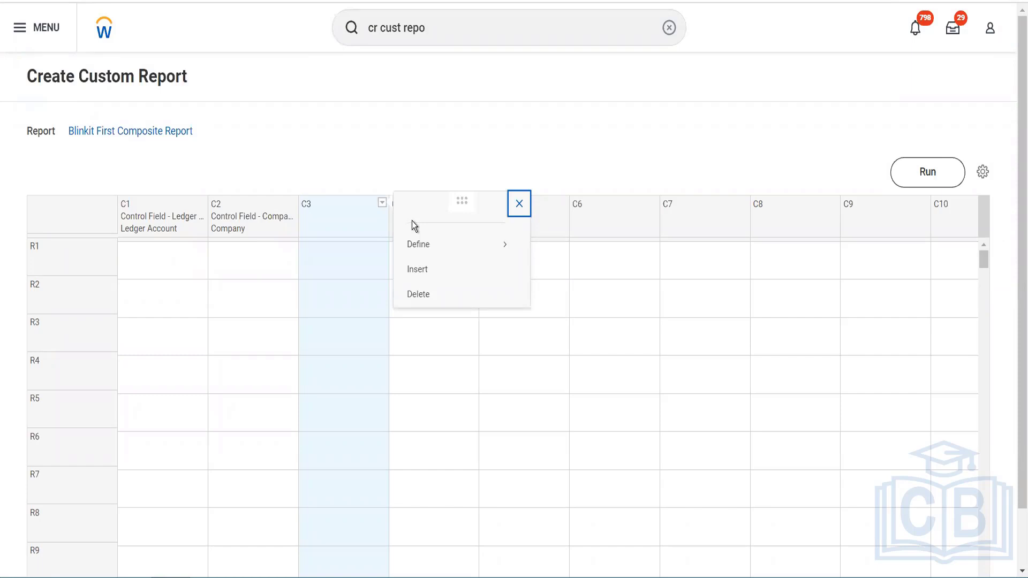
click(499, 255)
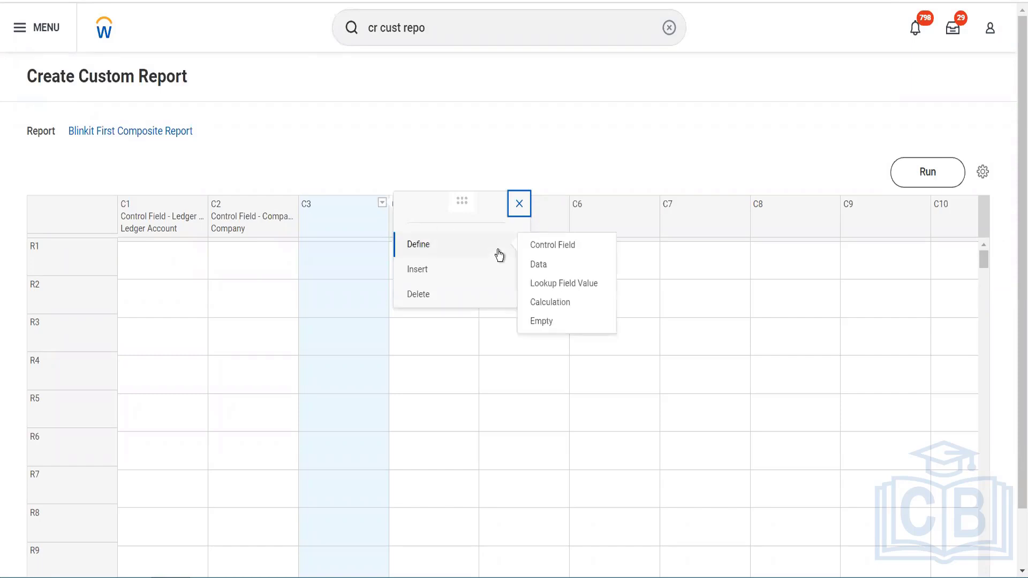
click(551, 265)
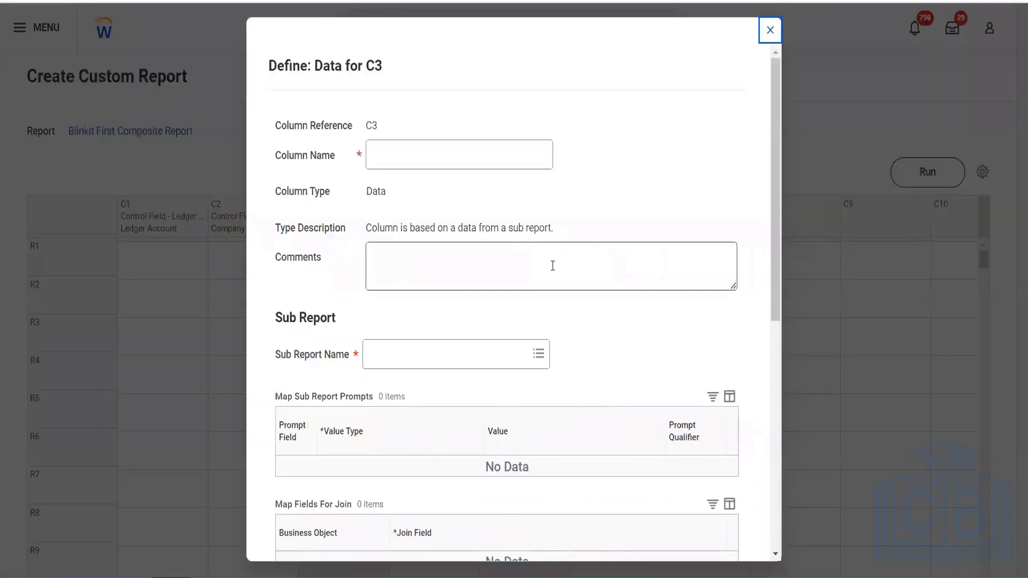
click(461, 153)
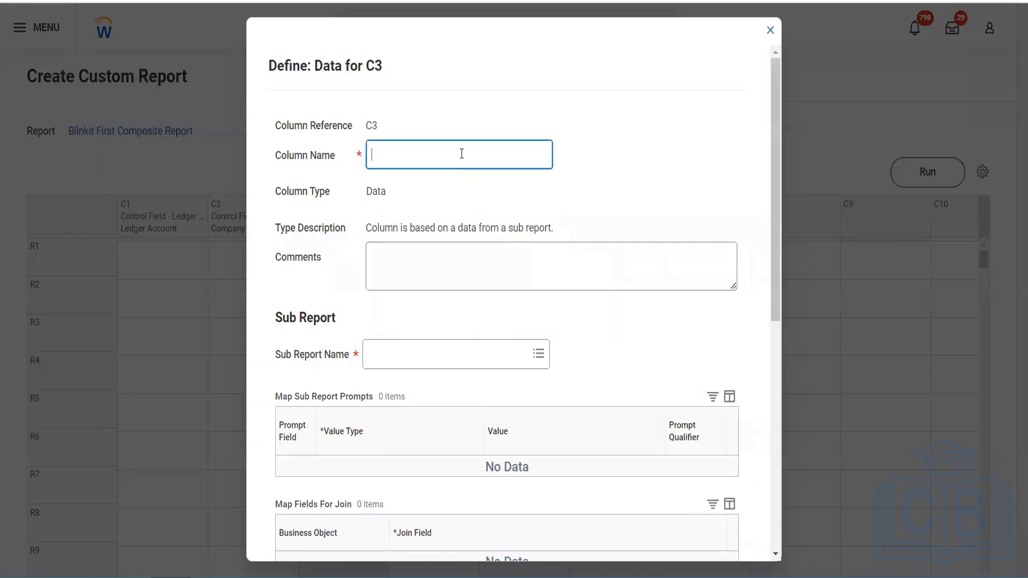
text(Beginning Balance)
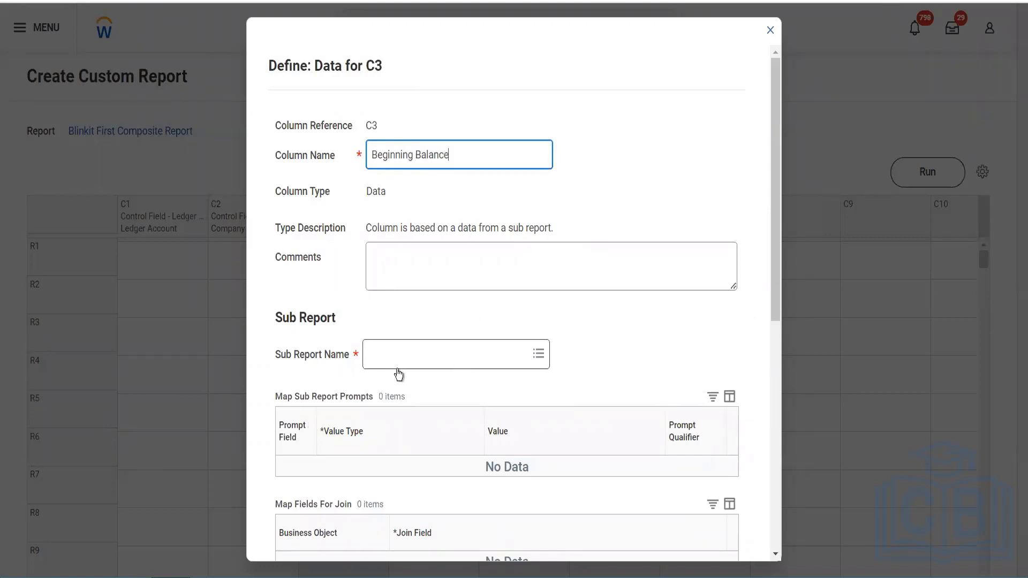
- Set Blinkit First Matrix Report as C3's sub report and save the column with Beginning Balance as the field to aggregate
click(428, 363)
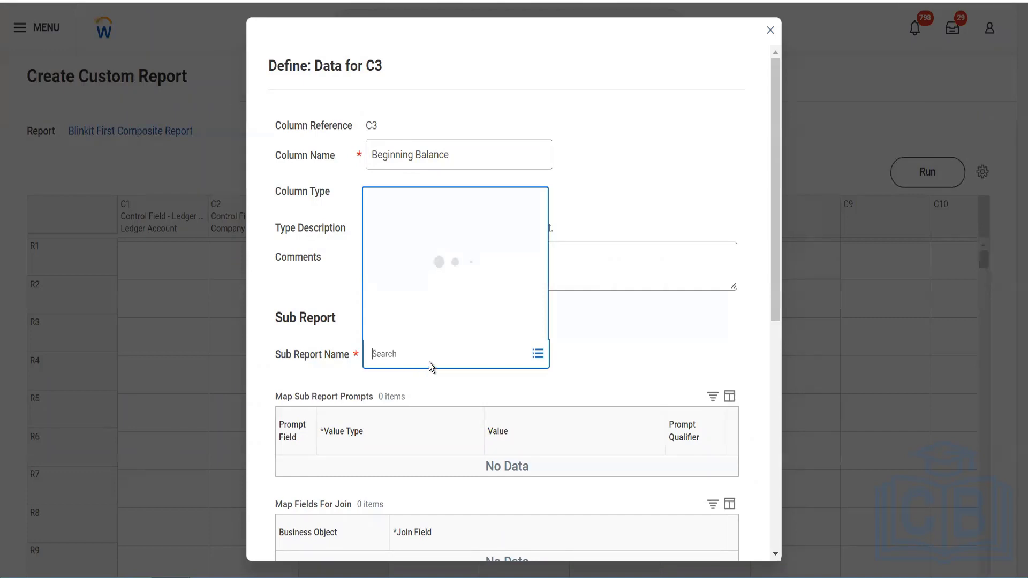
text(advance)
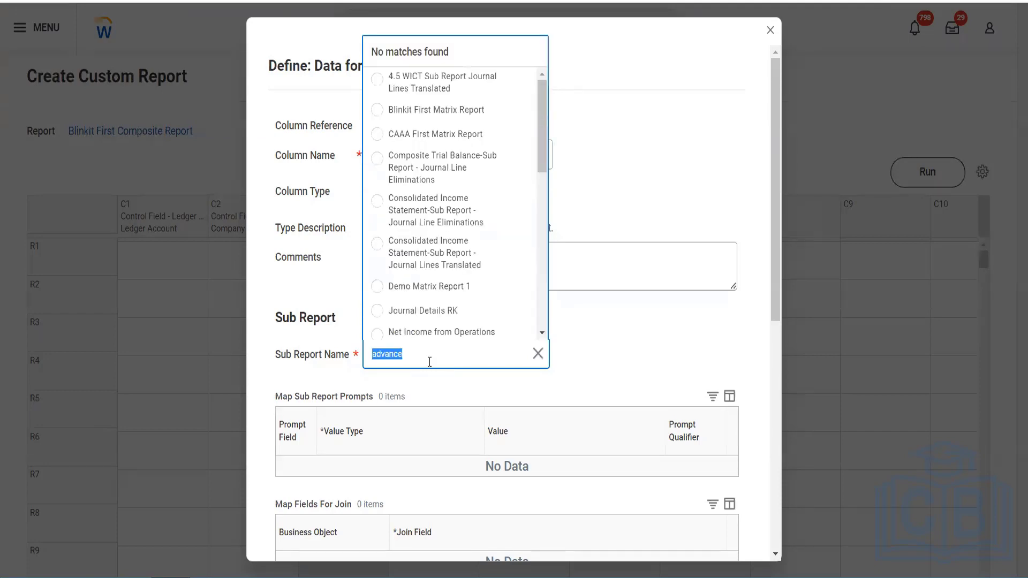
click(441, 116)
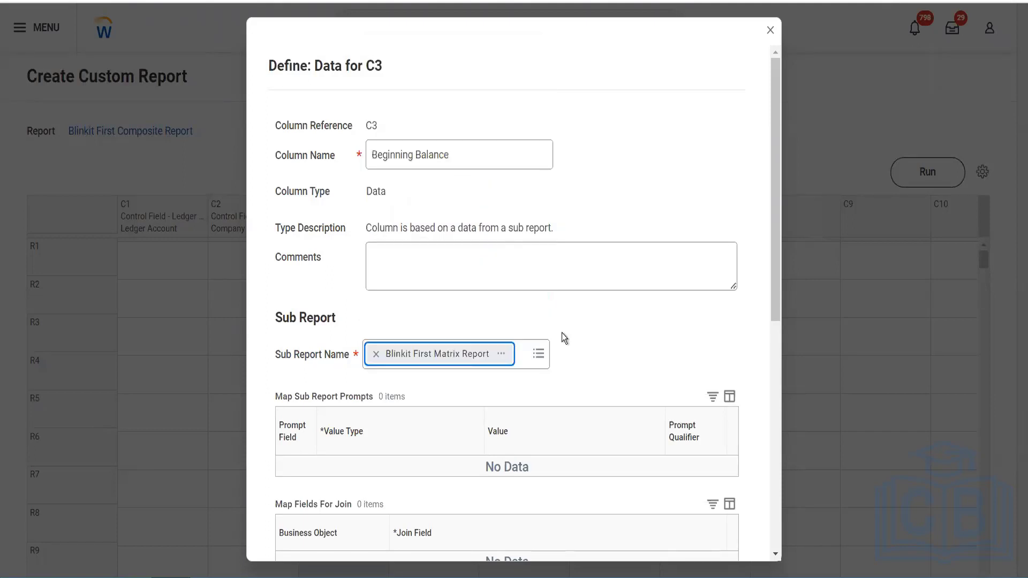
scroll(586, 353, down, 5)
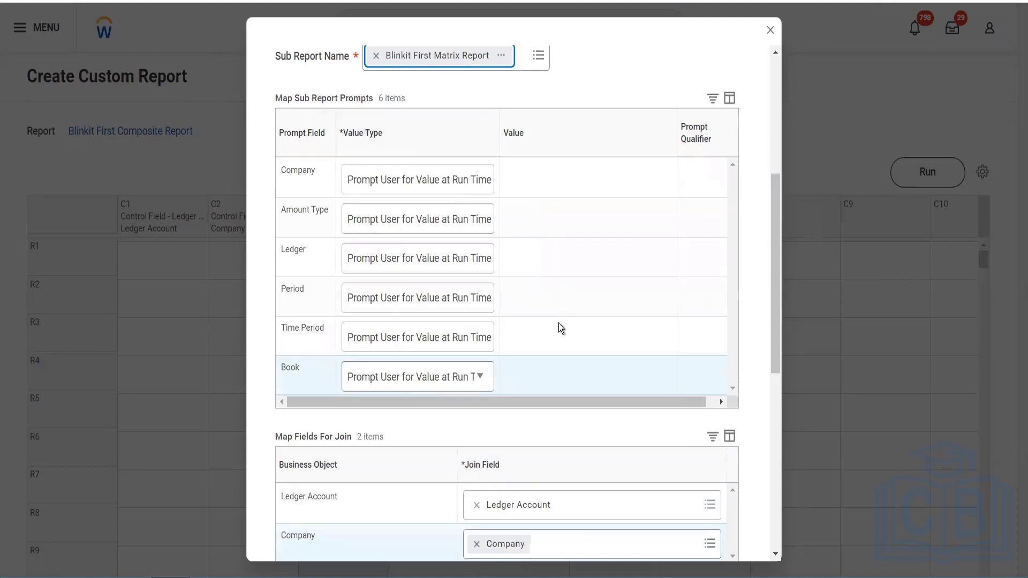
scroll(558, 330, down, 3)
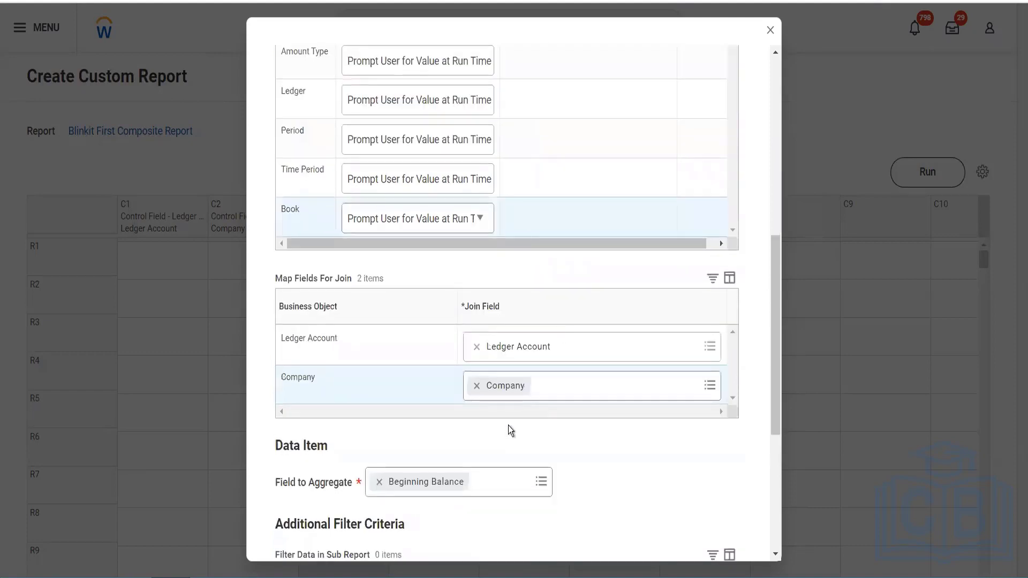
scroll(508, 425, down, 4)
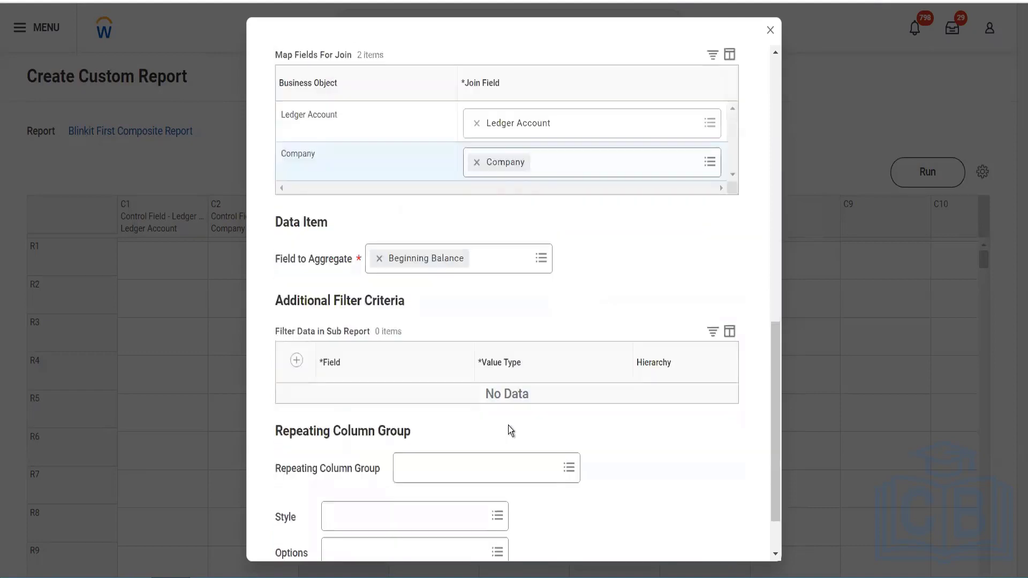
scroll(508, 425, down, 1)
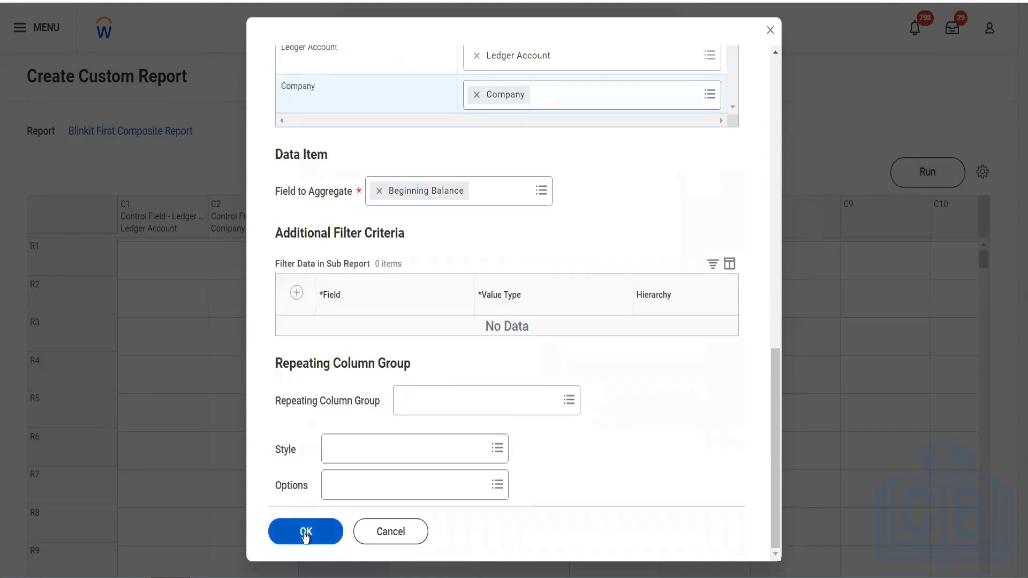
click(506, 187)
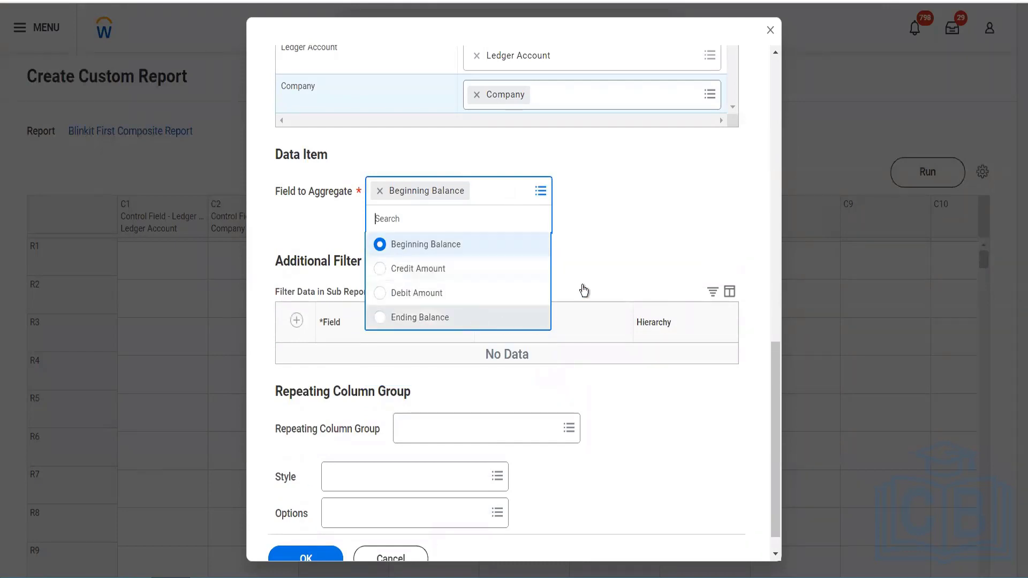
click(303, 552)
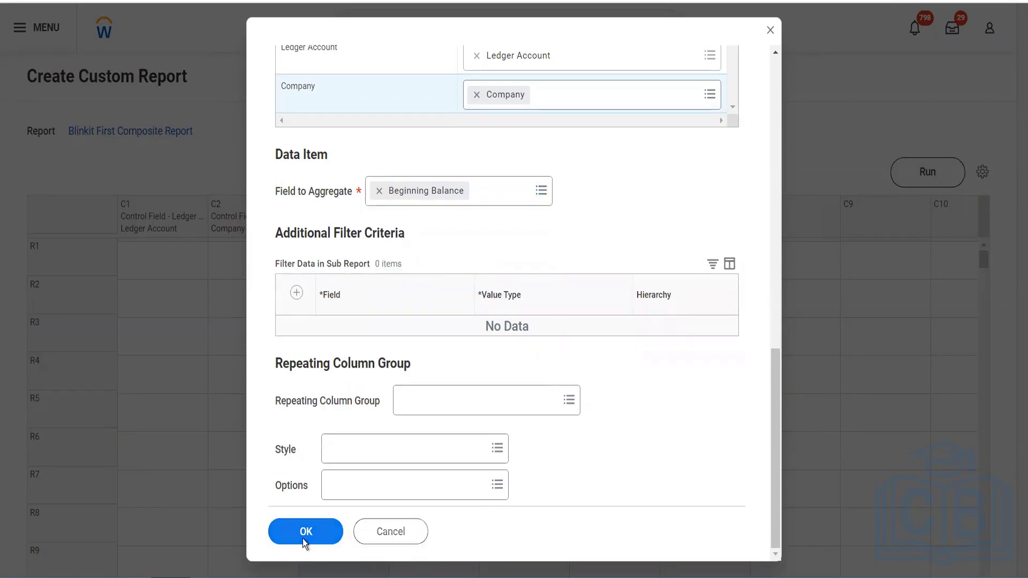
click(303, 539)
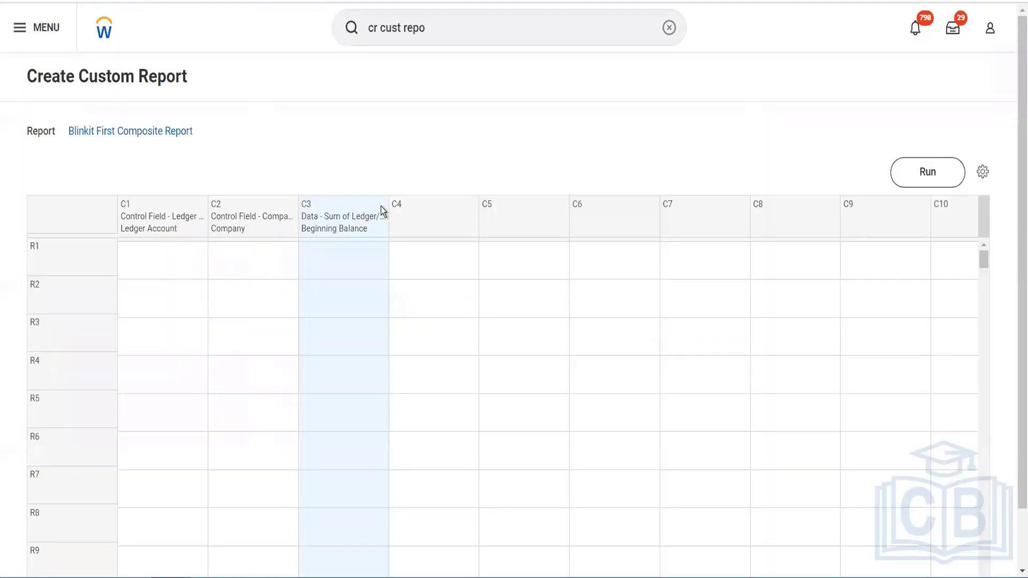
- Duplicate the Beginning Balance data column C3 into columns C4, C5 and C6
click(442, 220)
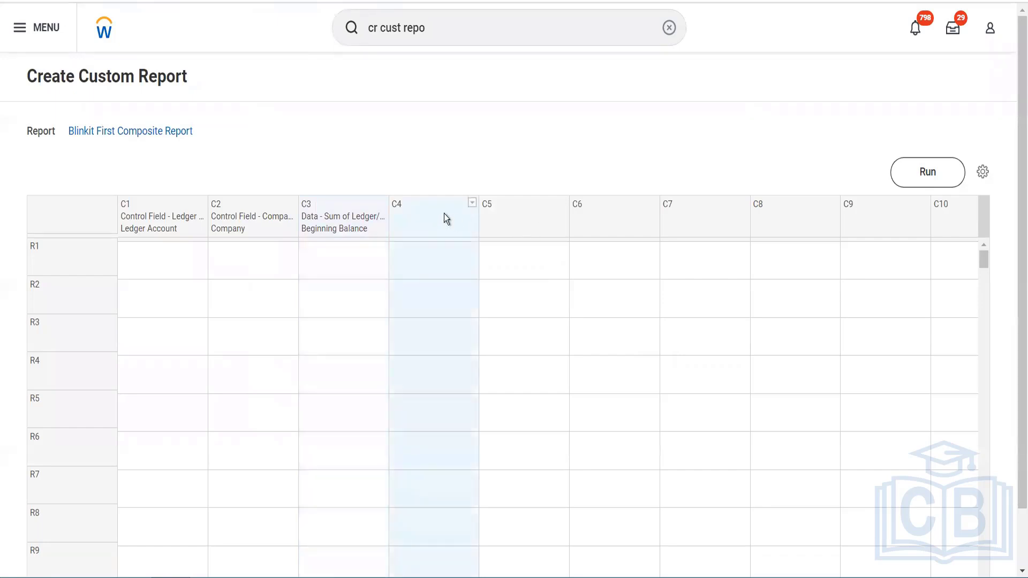
click(378, 202)
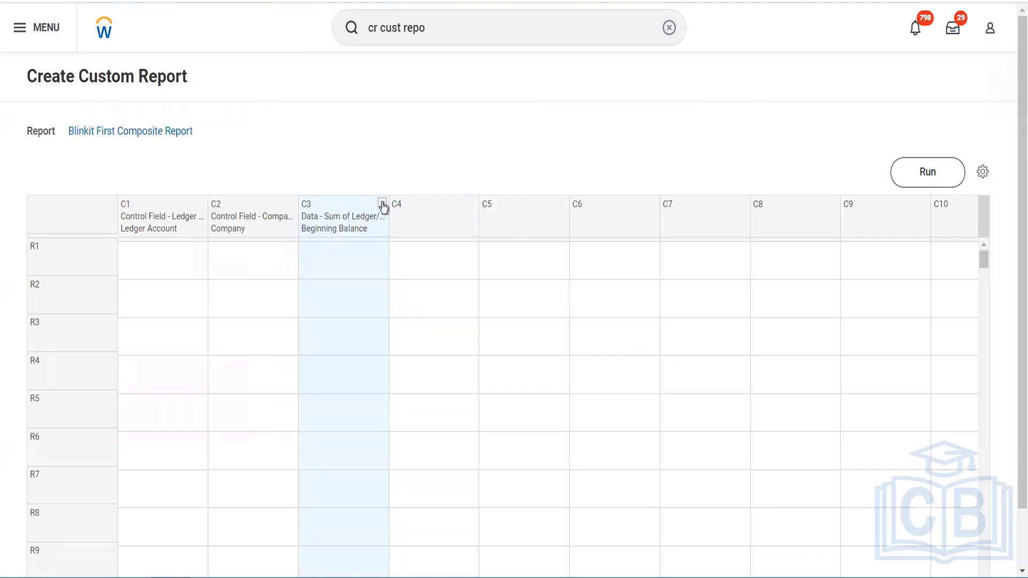
click(382, 203)
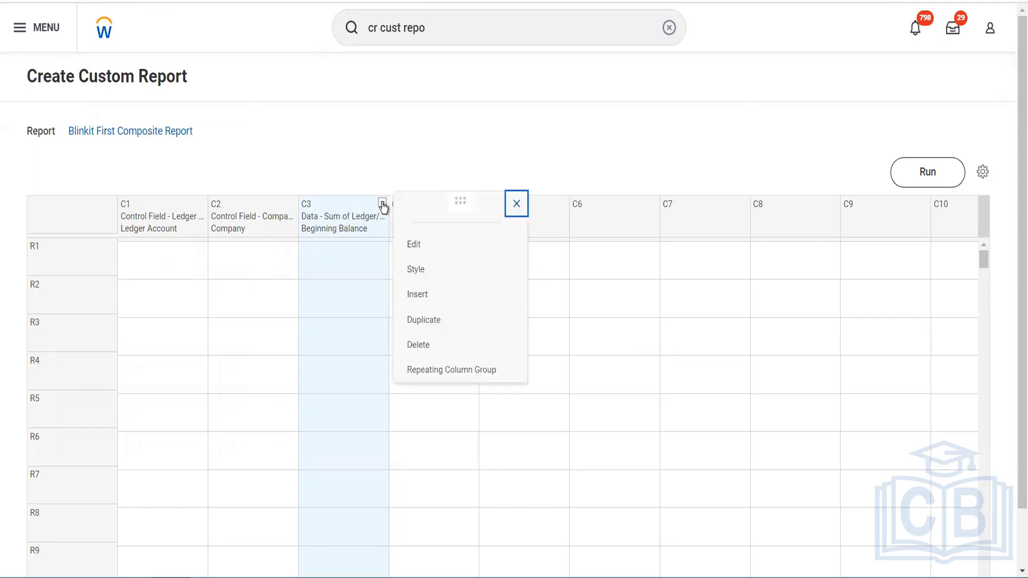
click(449, 321)
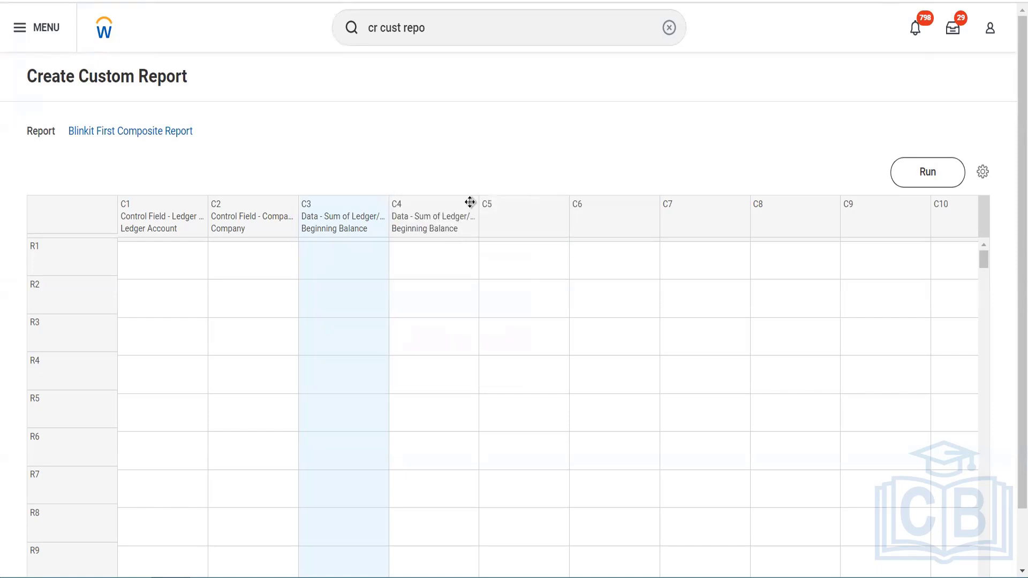
click(470, 205)
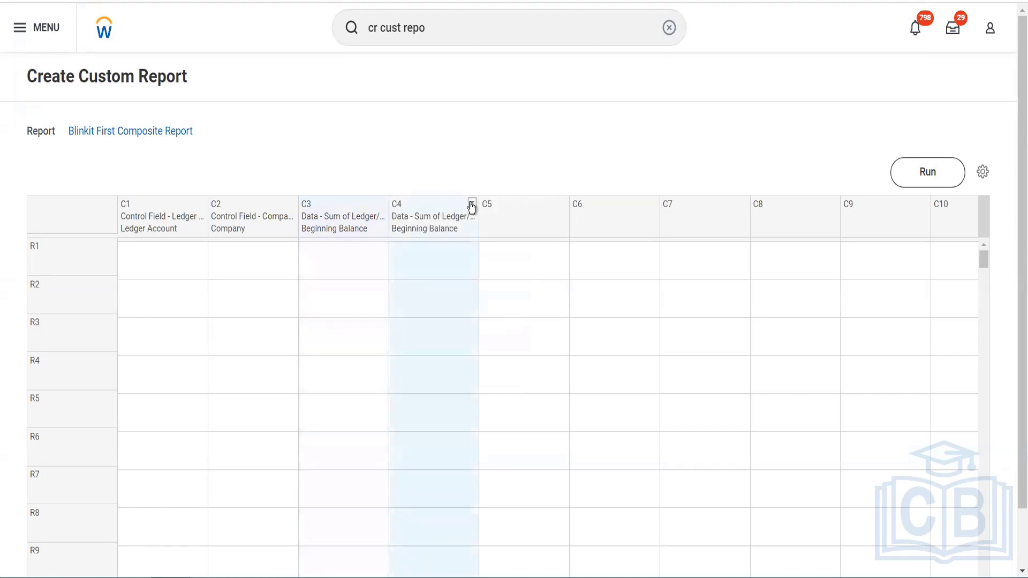
click(471, 205)
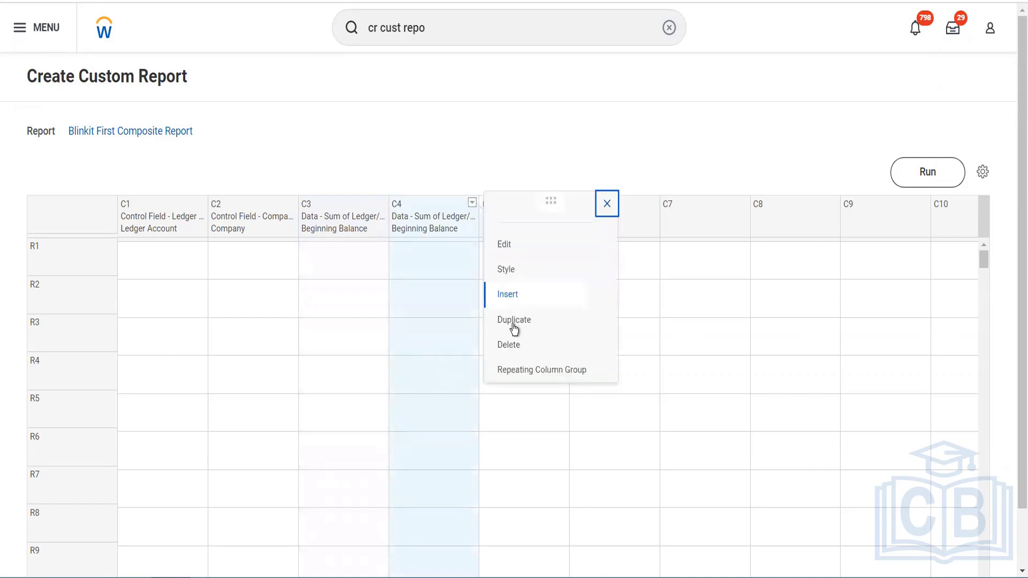
click(514, 322)
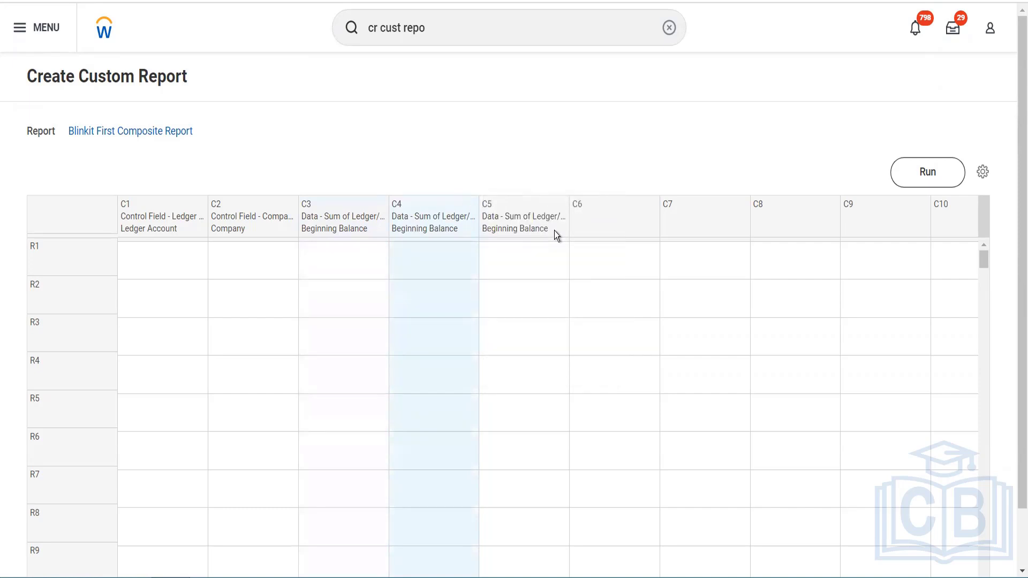
mouse_move(562, 206)
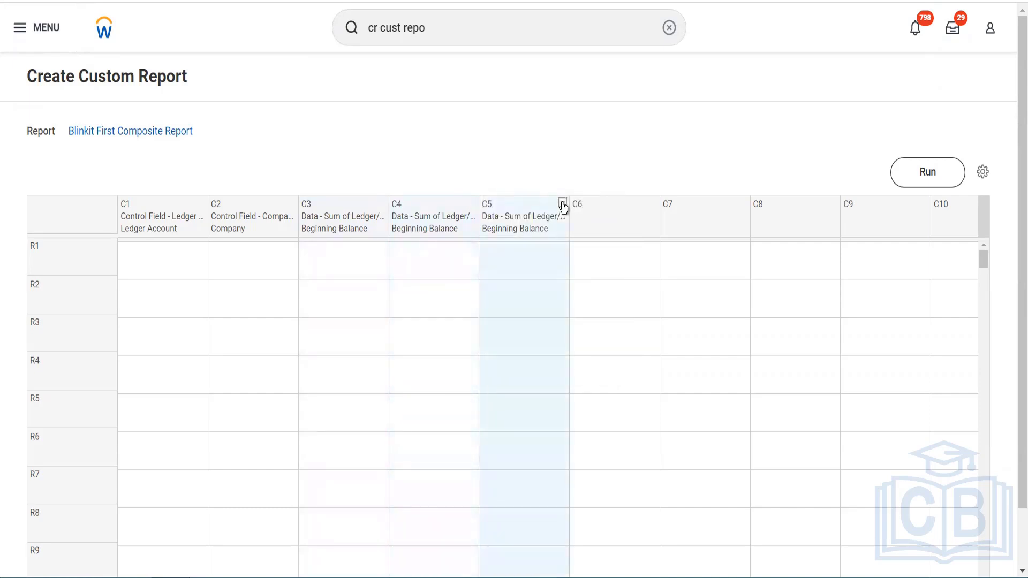
click(562, 204)
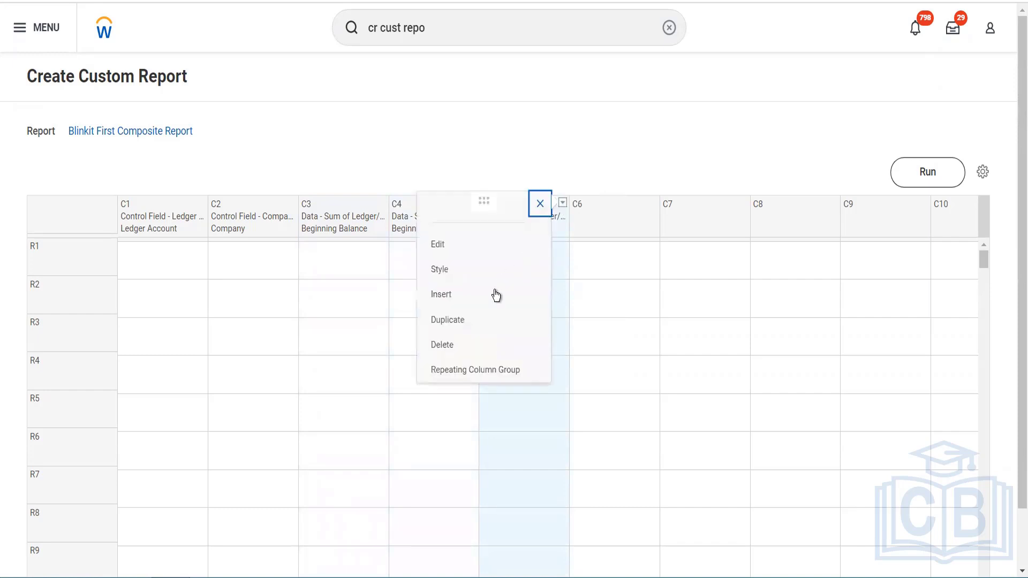
click(482, 327)
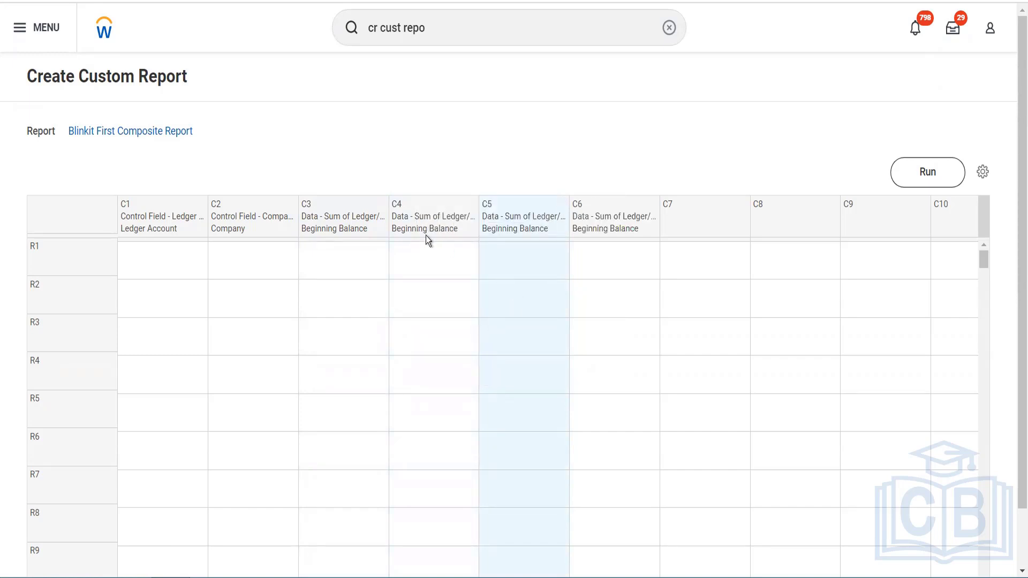
- Rename data column C4 as "Debit Amount"
click(461, 214)
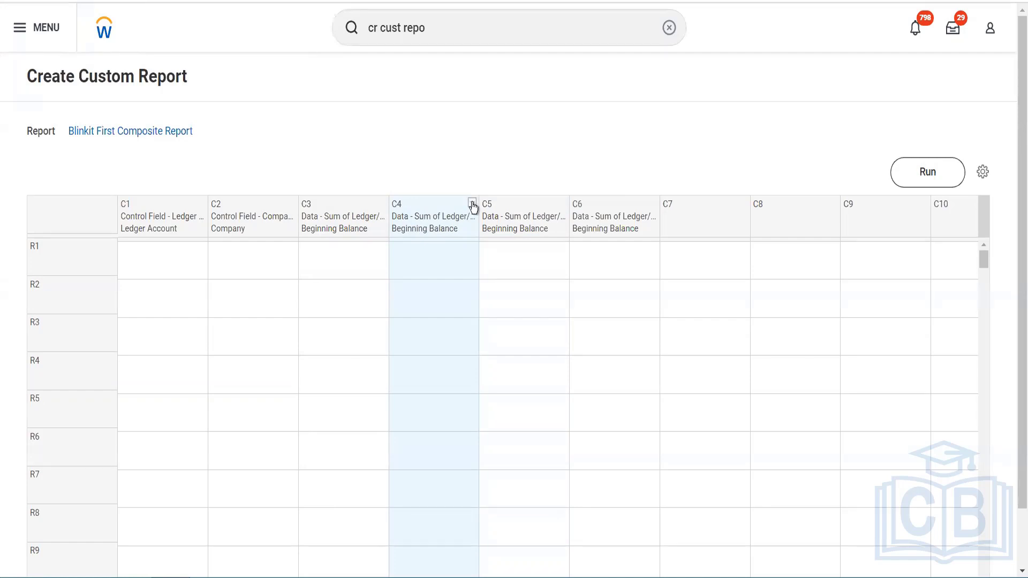
click(472, 203)
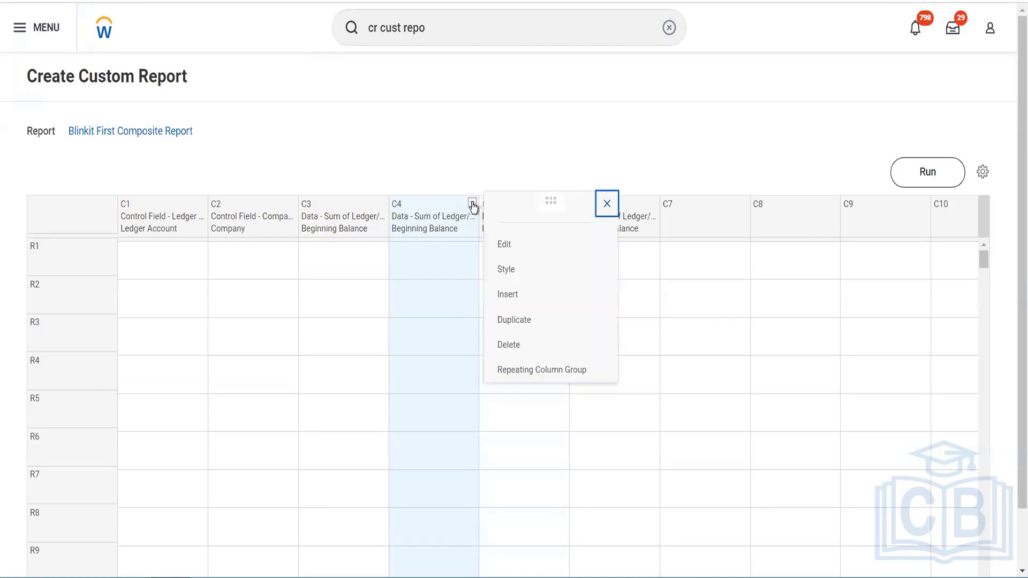
click(505, 245)
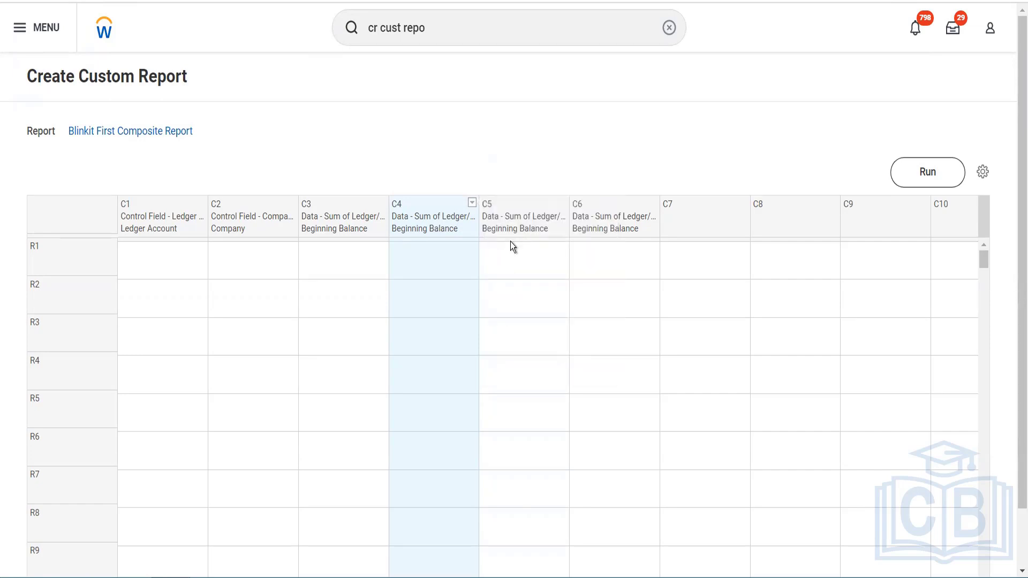
click(511, 247)
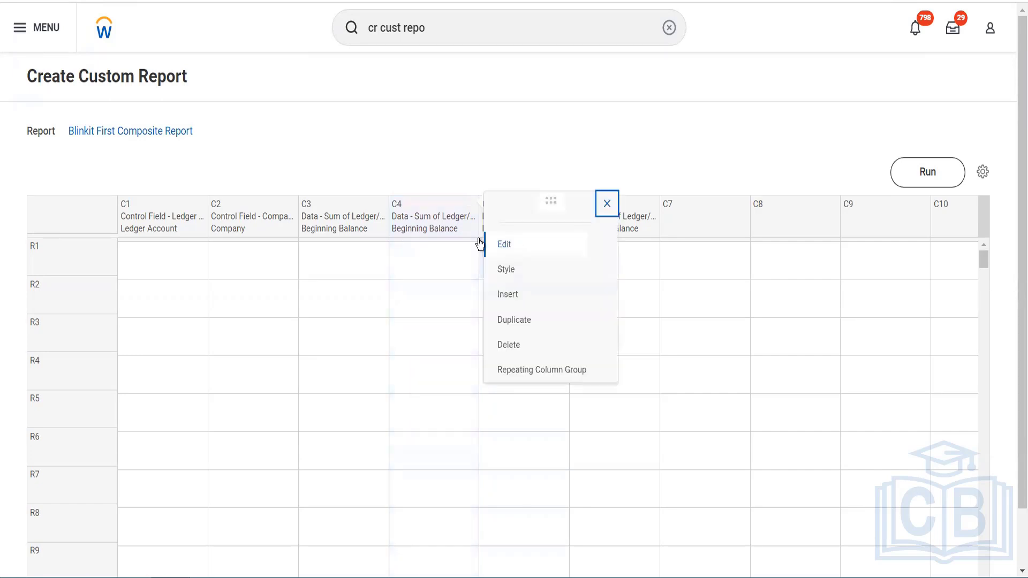
click(444, 221)
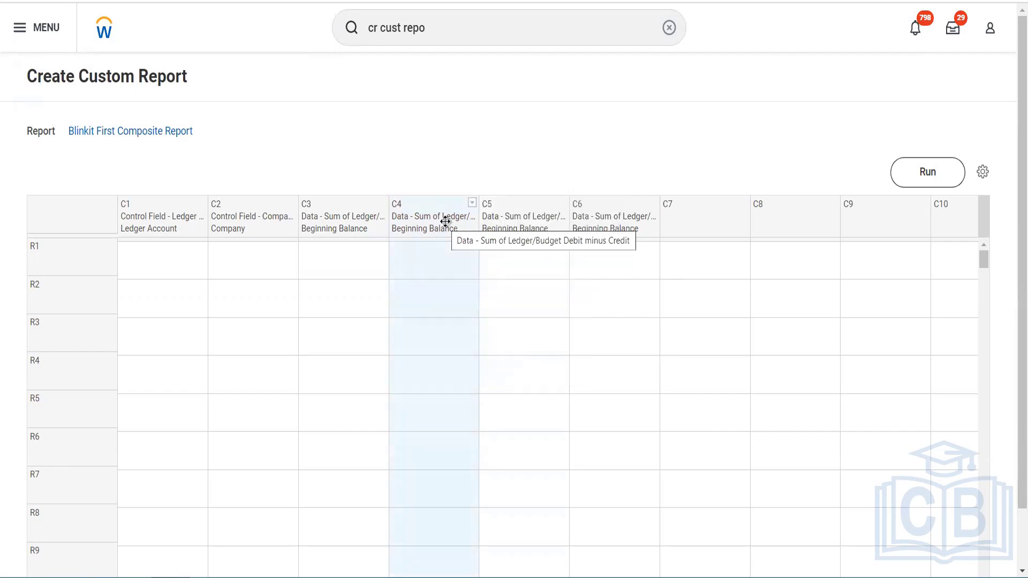
click(472, 204)
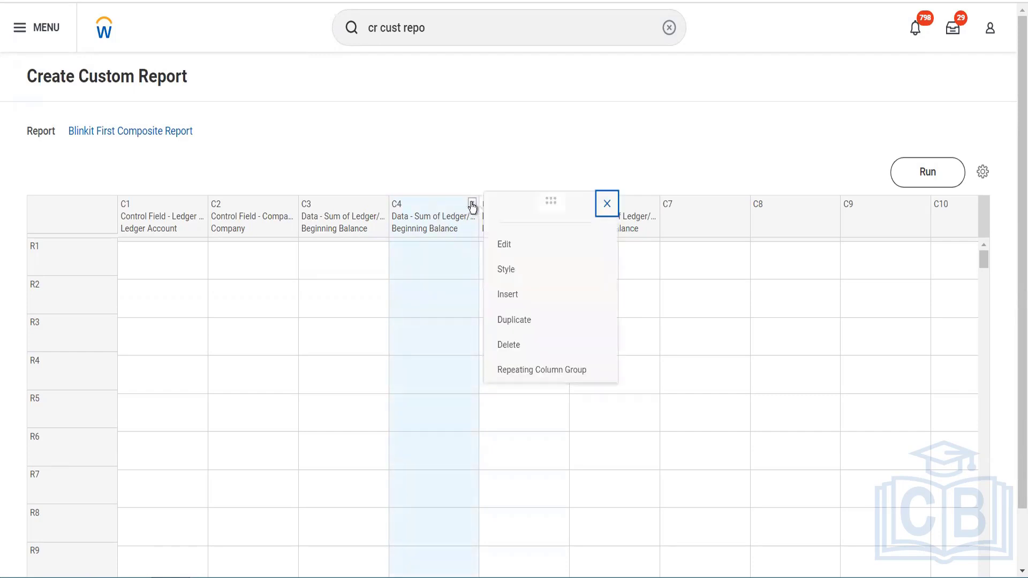
click(519, 250)
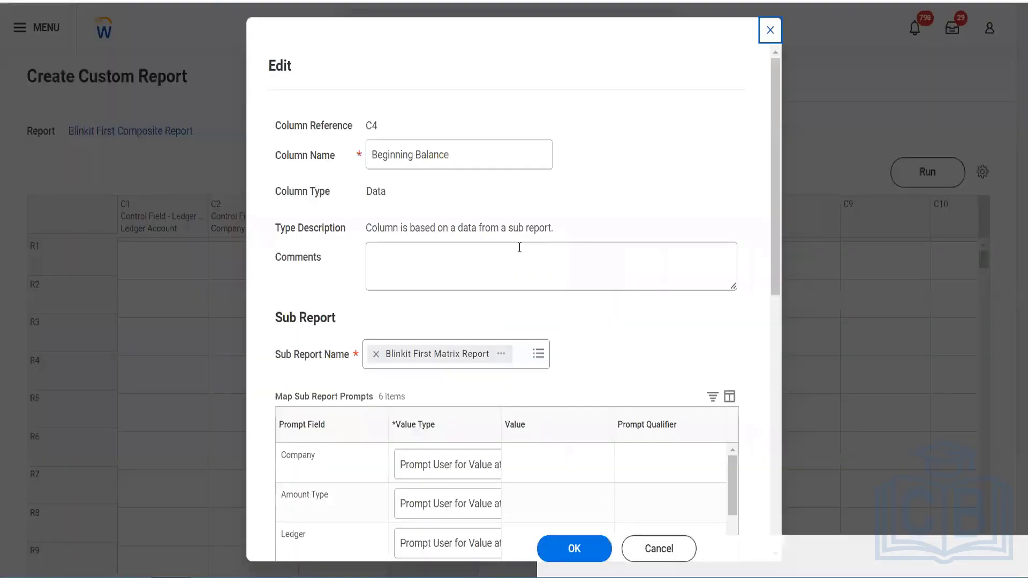
double_click(410, 155)
drag(475, 142, 363, 152)
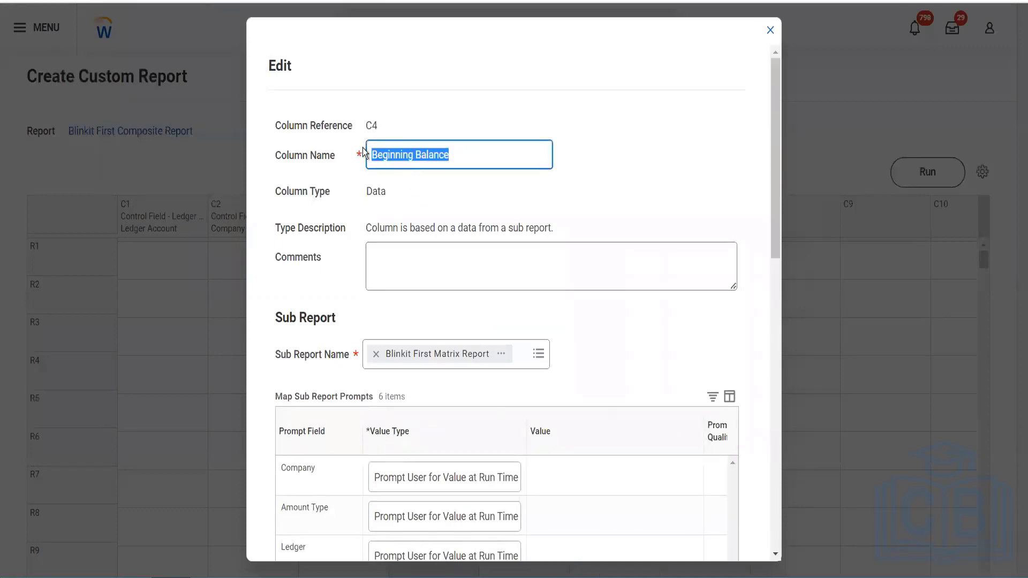
text(Debit Amount)
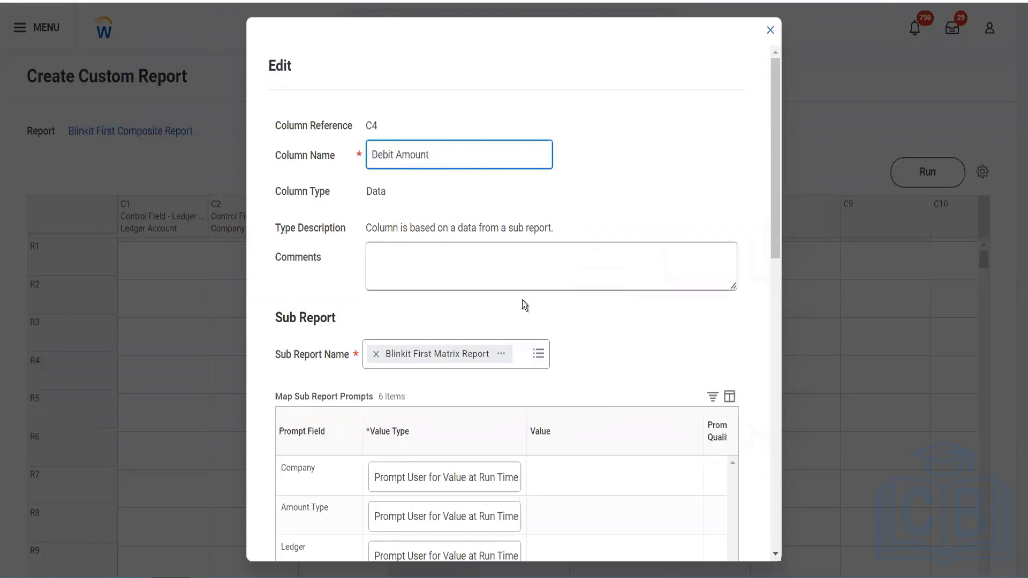
- Set C4's field to aggregate to Debit Amount and save the column
scroll(522, 300, down, 5)
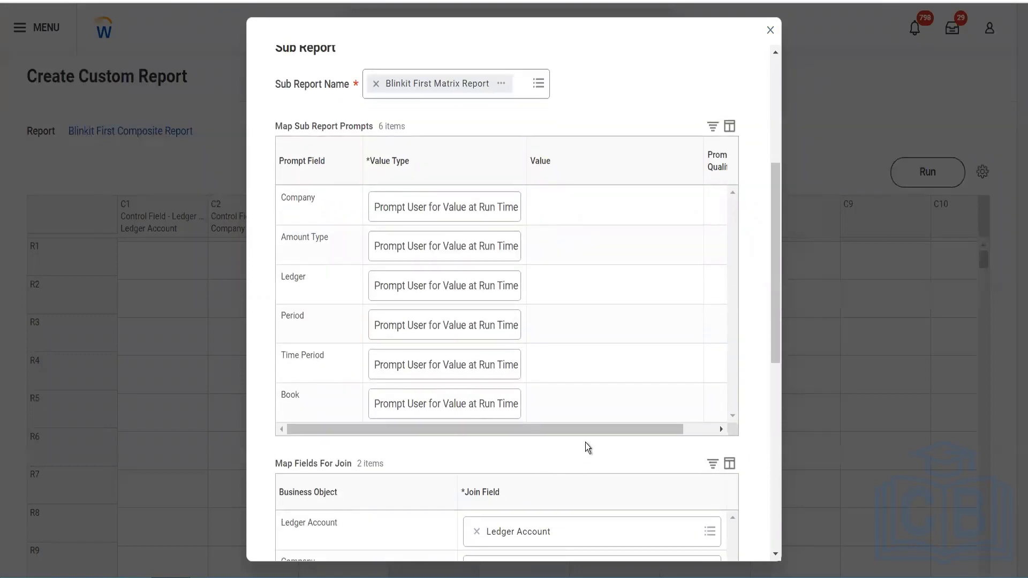
scroll(539, 305, down, 9)
scroll(539, 305, up, 10)
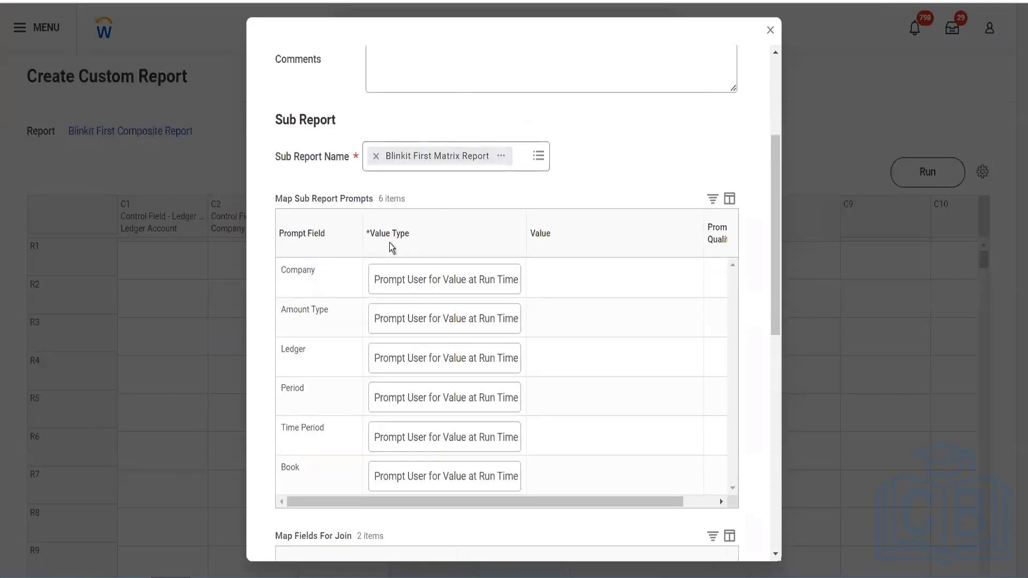
scroll(457, 406, down, 10)
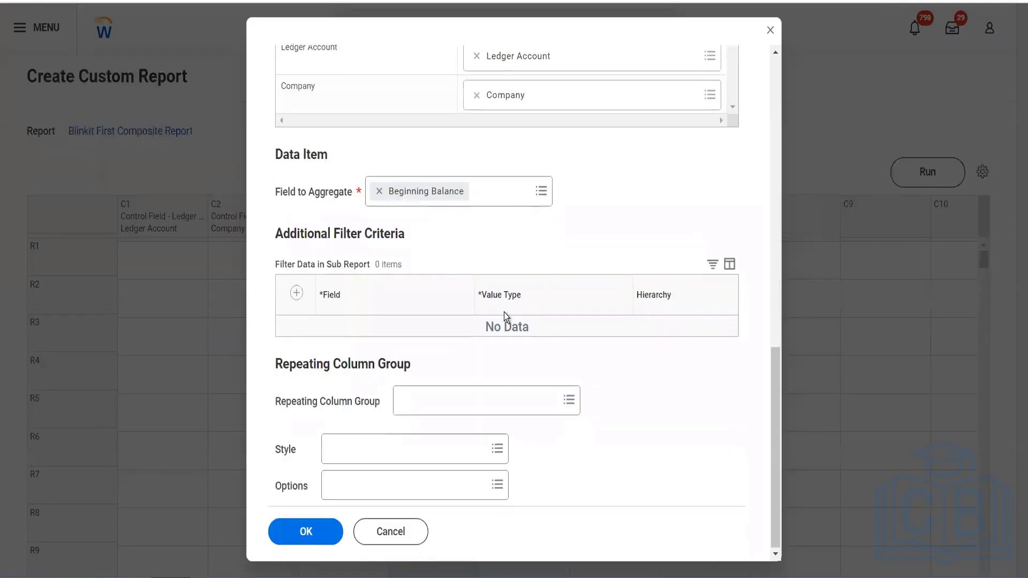
click(489, 185)
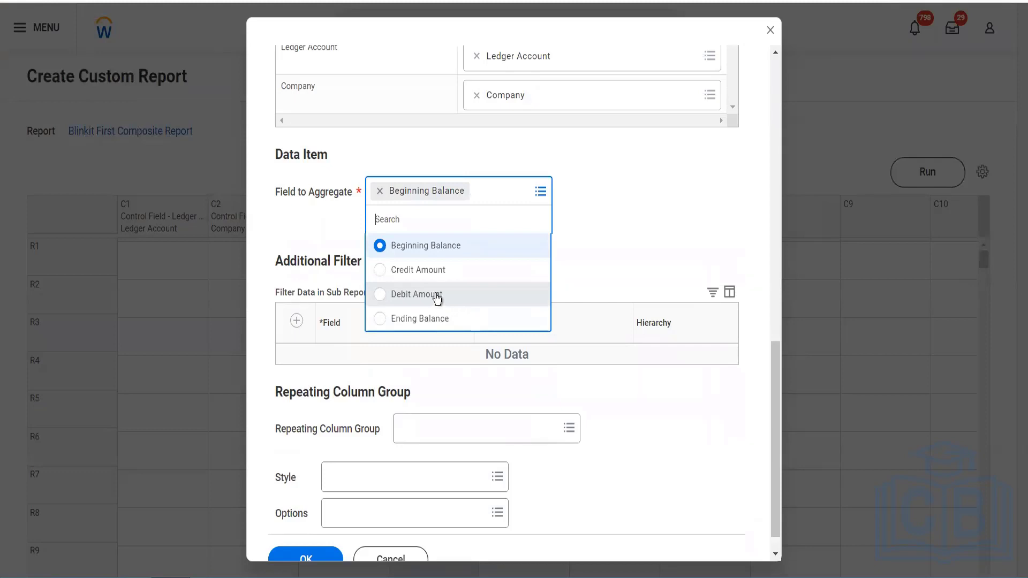
click(437, 298)
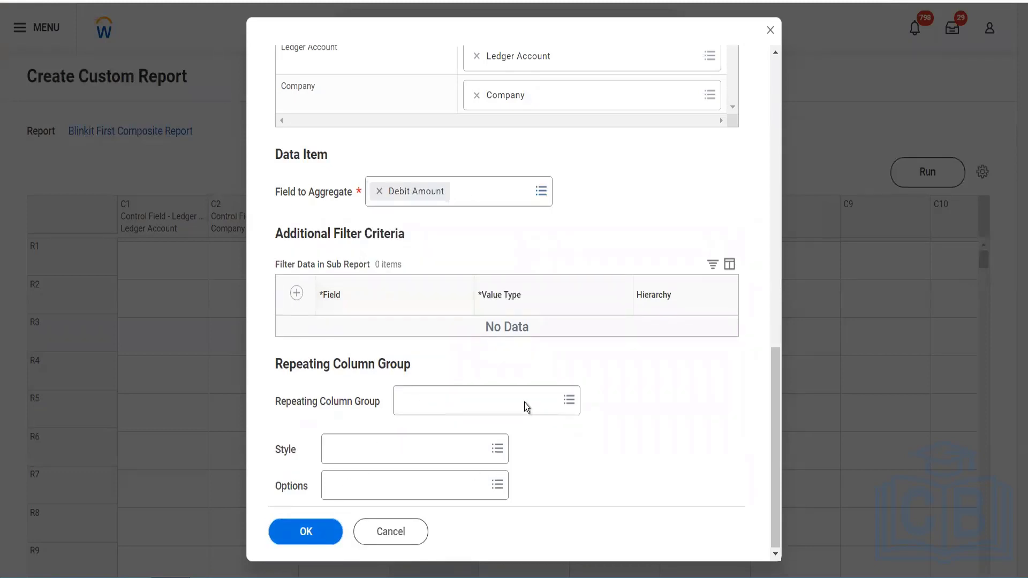
click(525, 405)
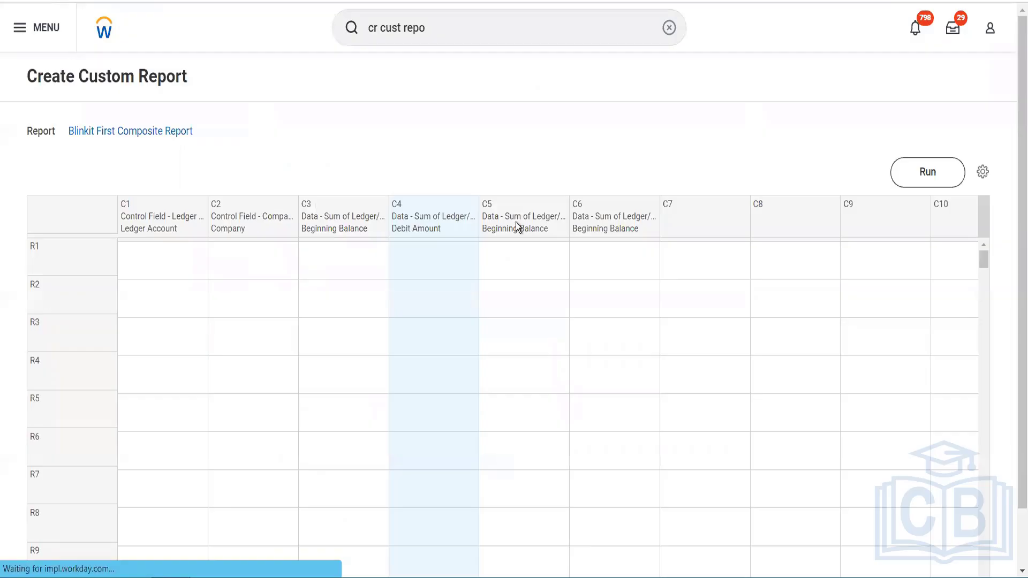
- Dismiss the blank Create Custom Report form and reopen Blinkit First Composite Report with the Edit Custom Report task
click(565, 213)
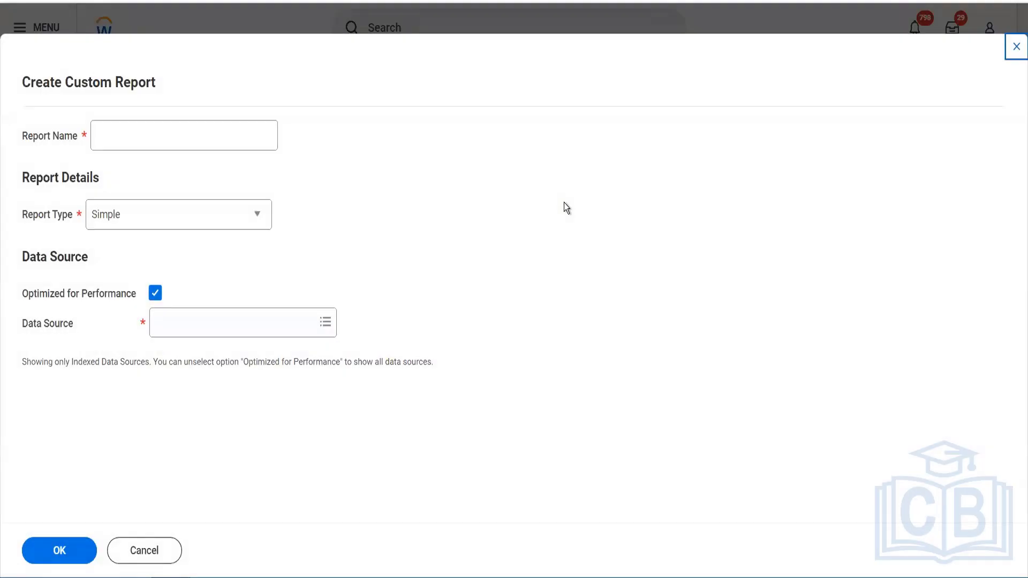
click(1014, 53)
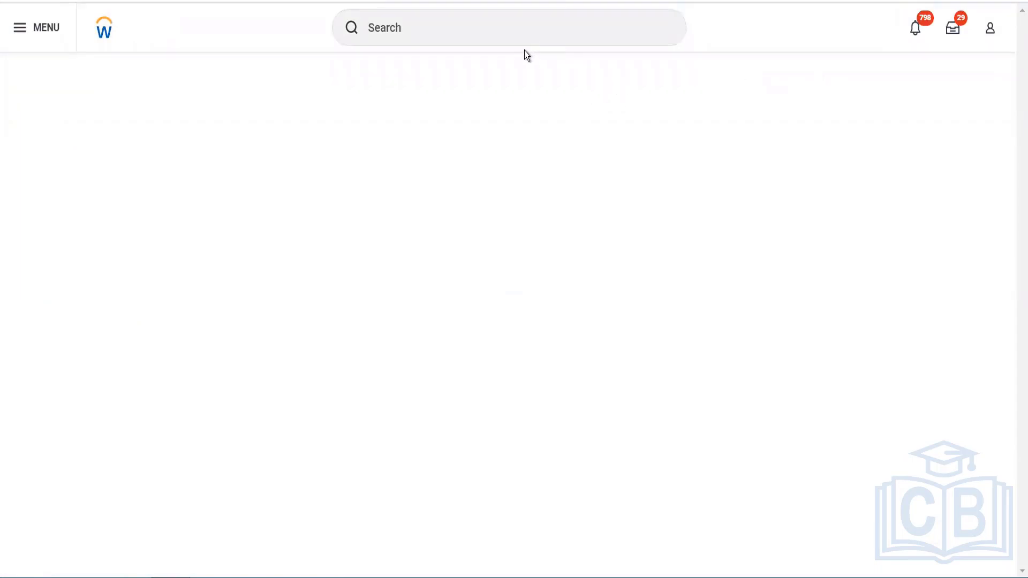
click(493, 30)
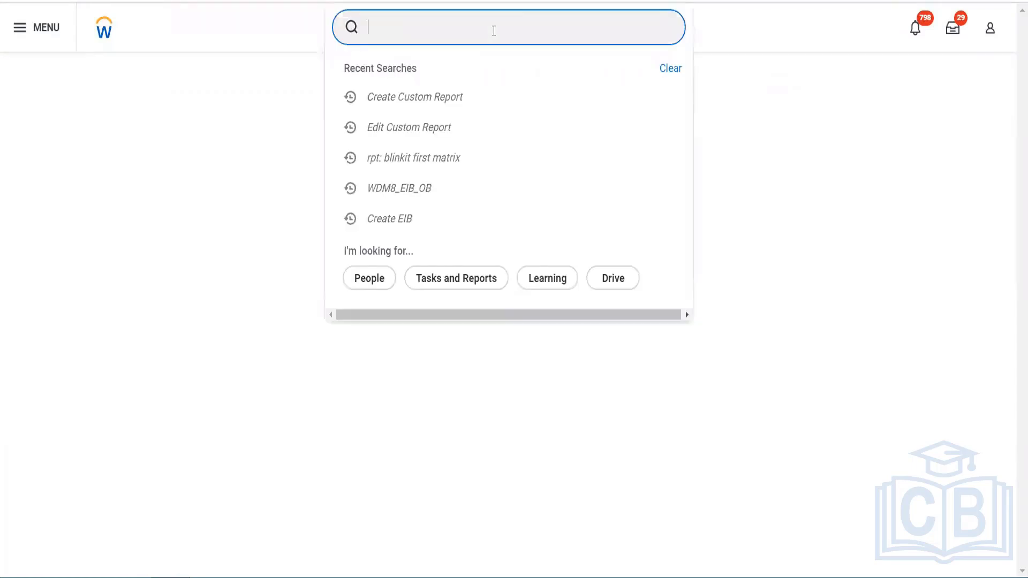
text(edit cust report)
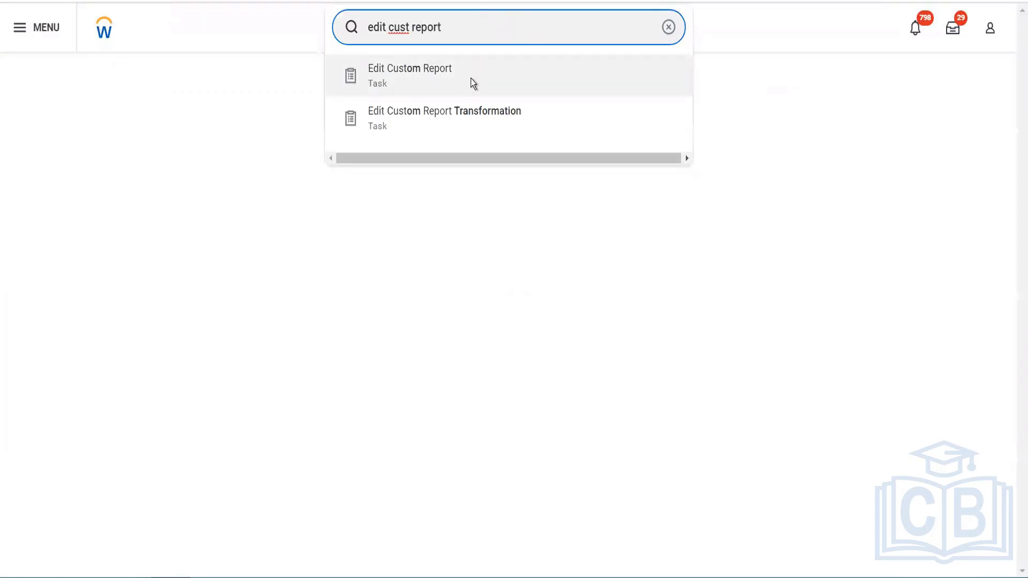
click(471, 81)
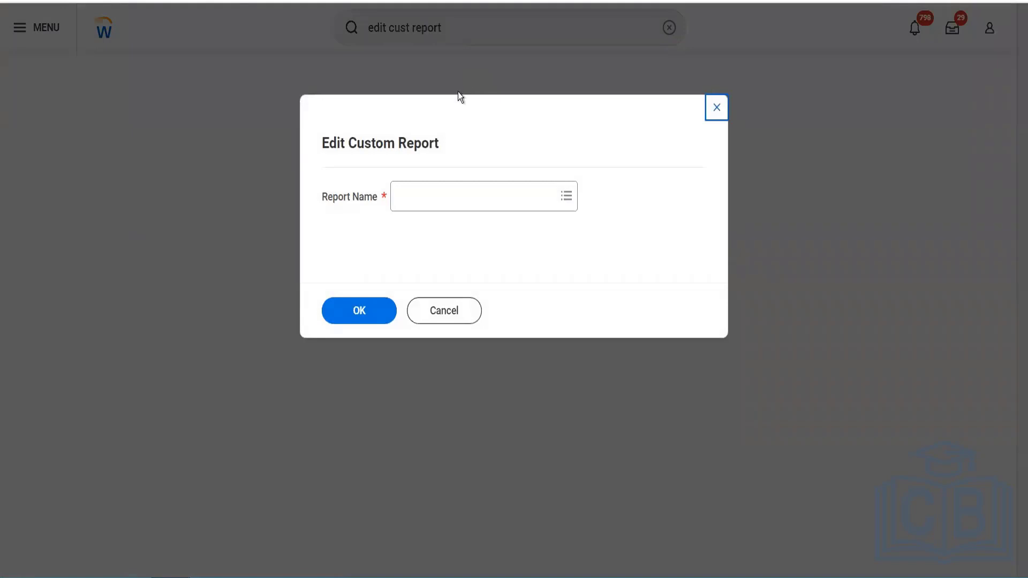
click(447, 190)
text(blinkit)
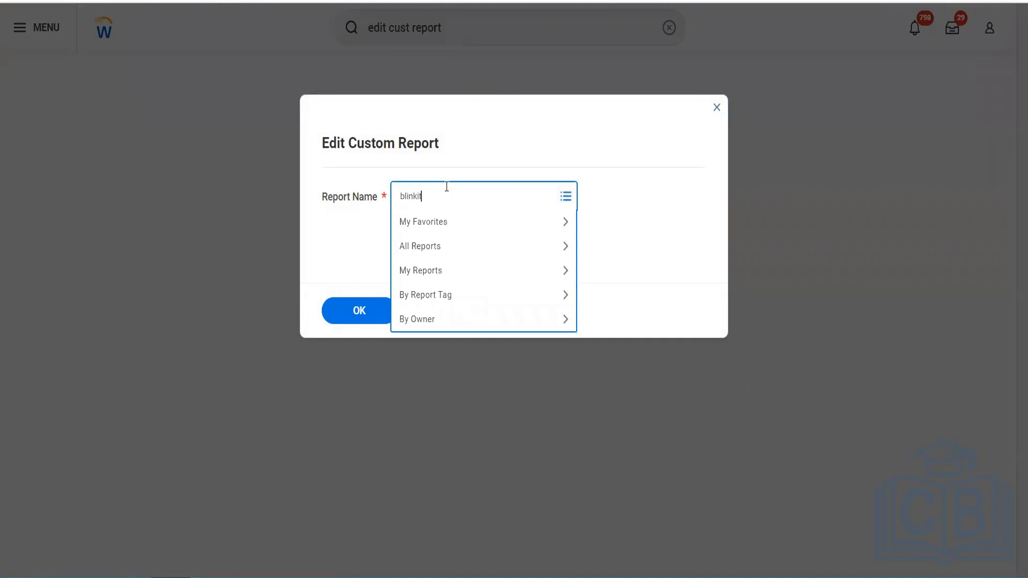
key(Return)
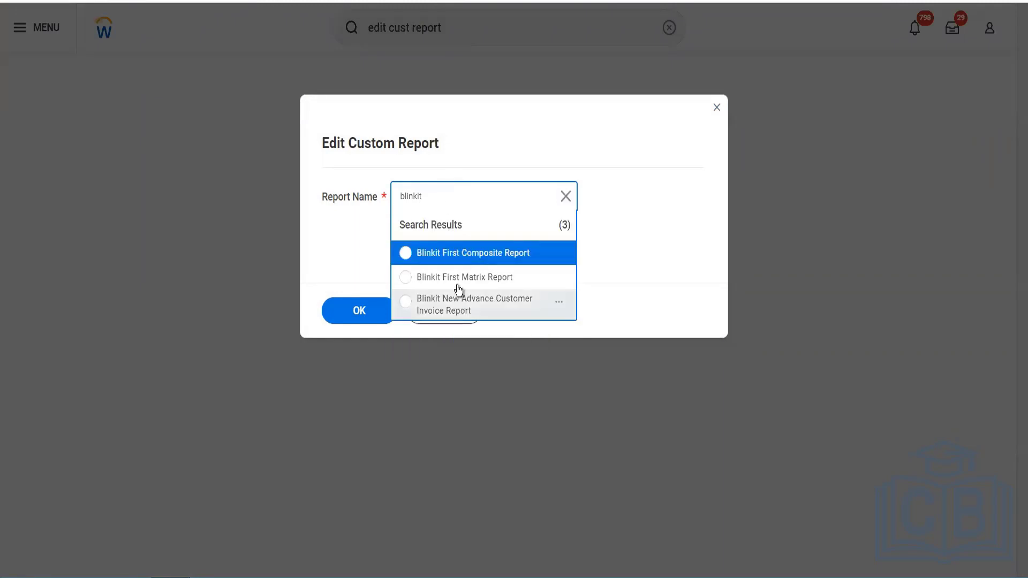
click(469, 255)
click(361, 305)
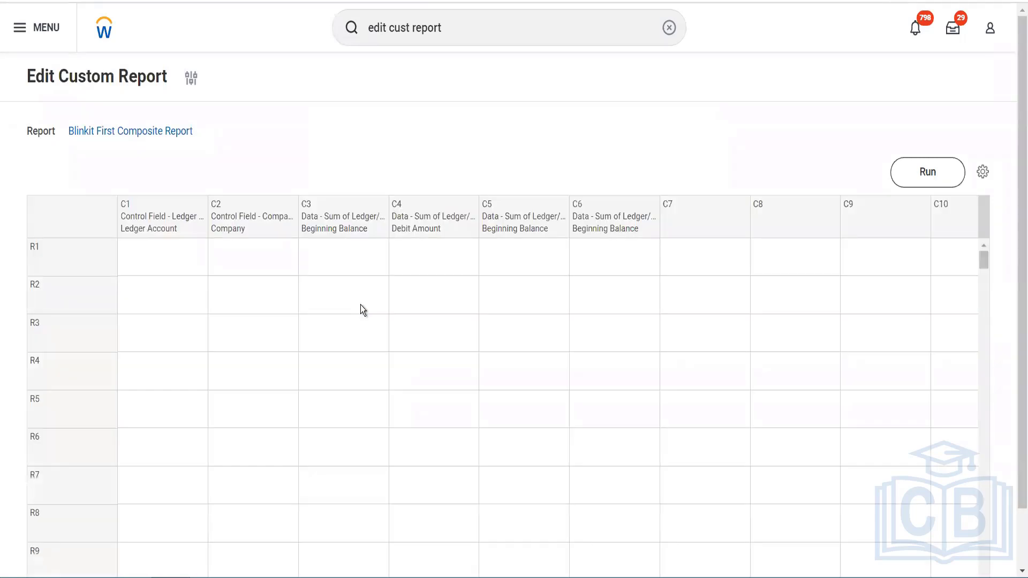
- Edit data column C5 and set its field to aggregate to Credit Amount
click(518, 216)
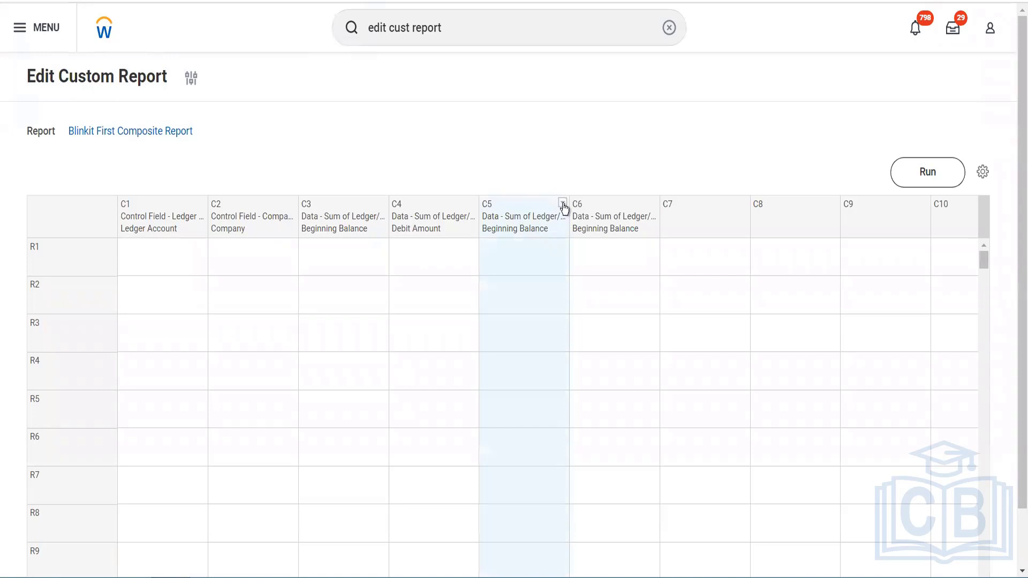
click(563, 204)
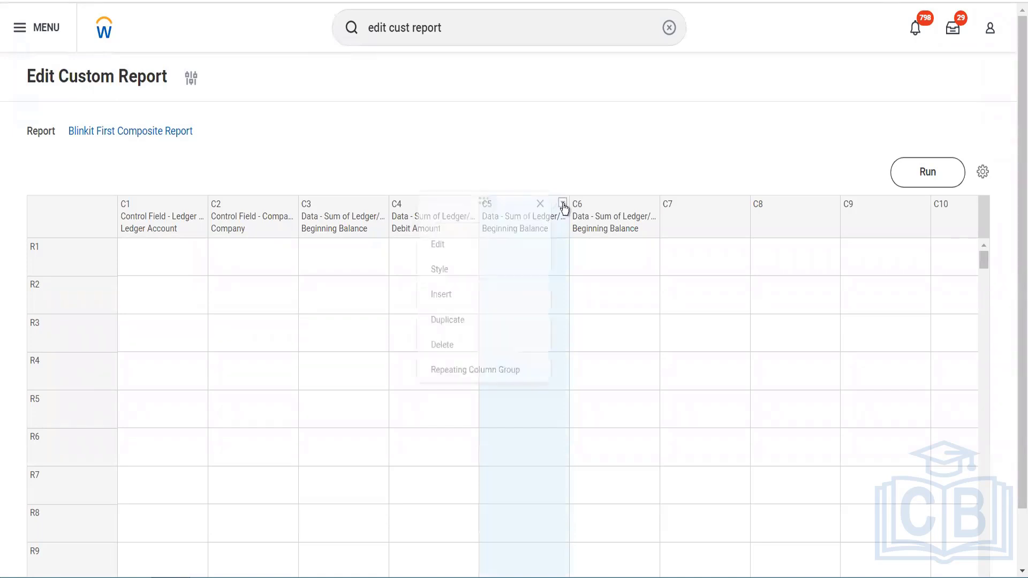
click(471, 245)
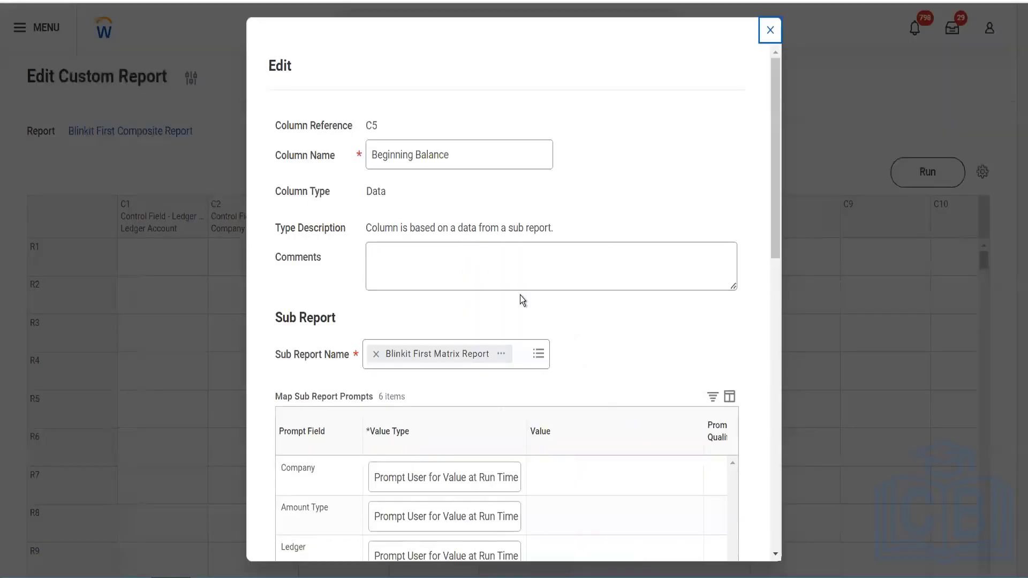
scroll(520, 296, down, 10)
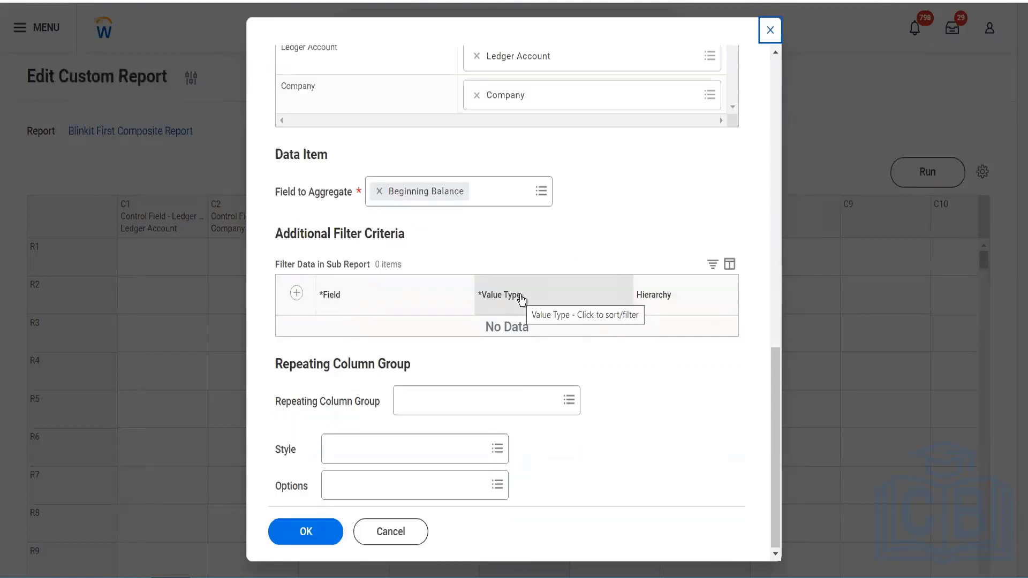
click(499, 193)
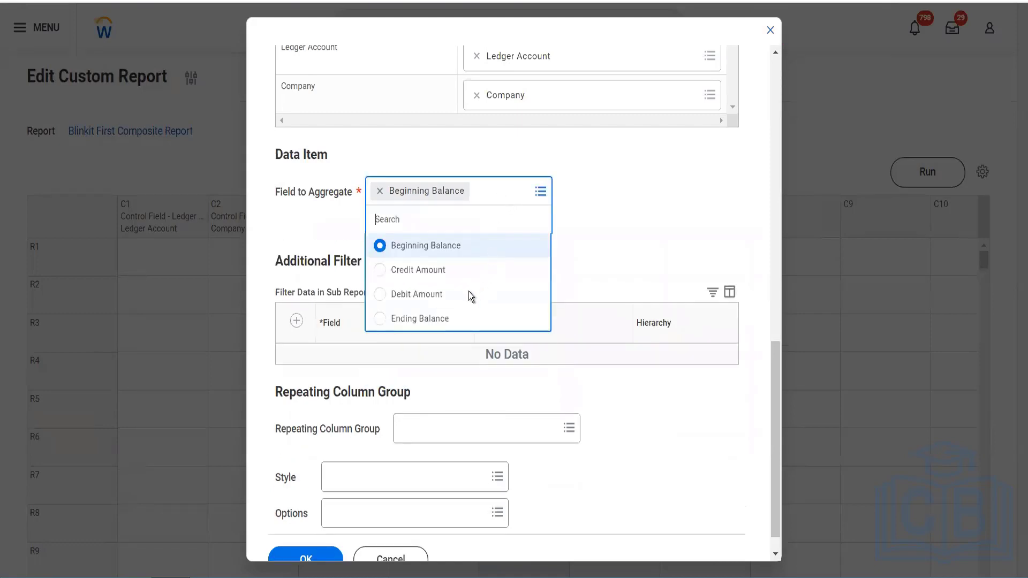
click(425, 272)
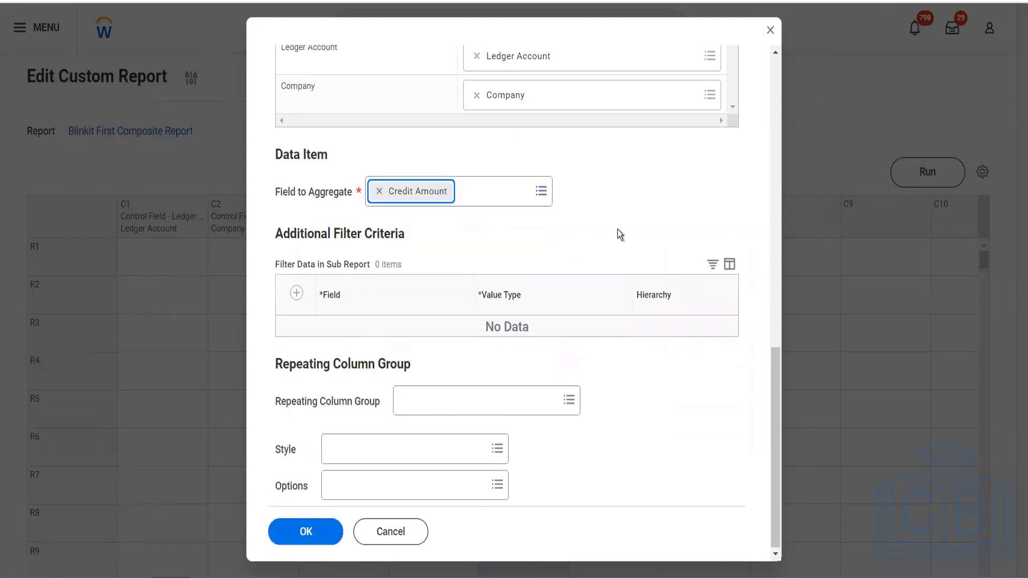
- Rename column C5 as "Credit Amount" and save the column
scroll(618, 229, up, 10)
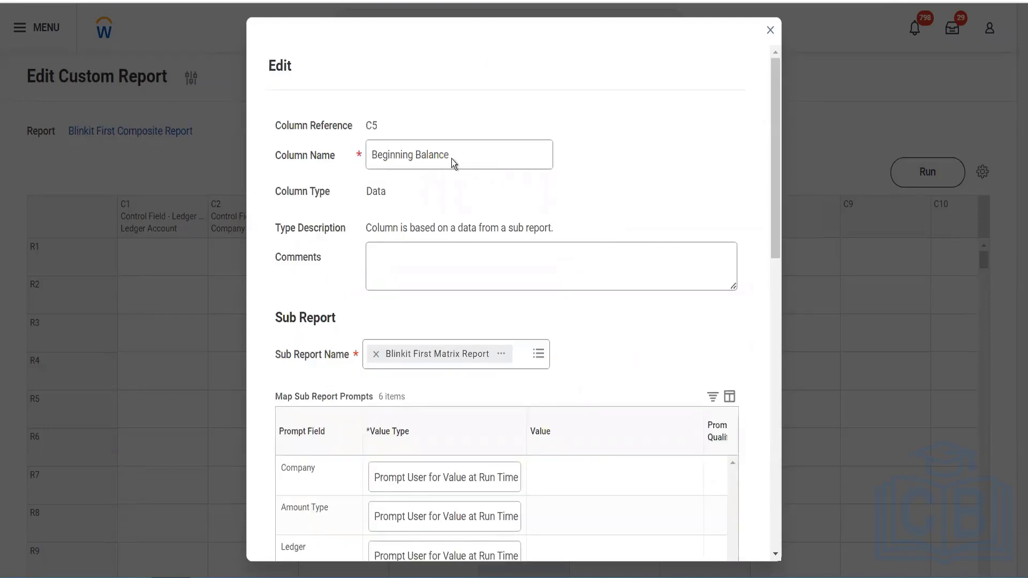
drag(452, 158, 370, 155)
text(Credit Amount)
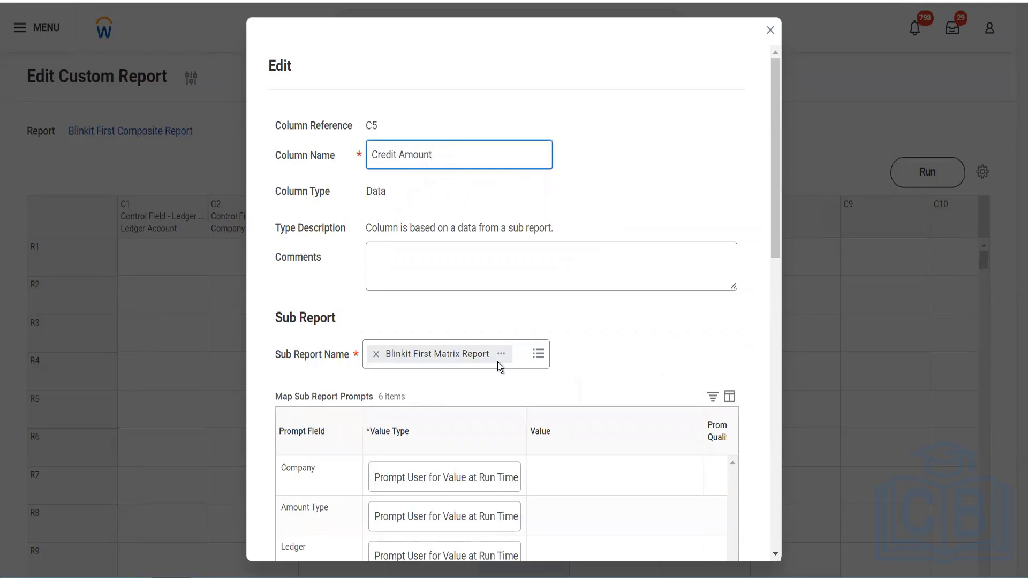
scroll(496, 361, down, 10)
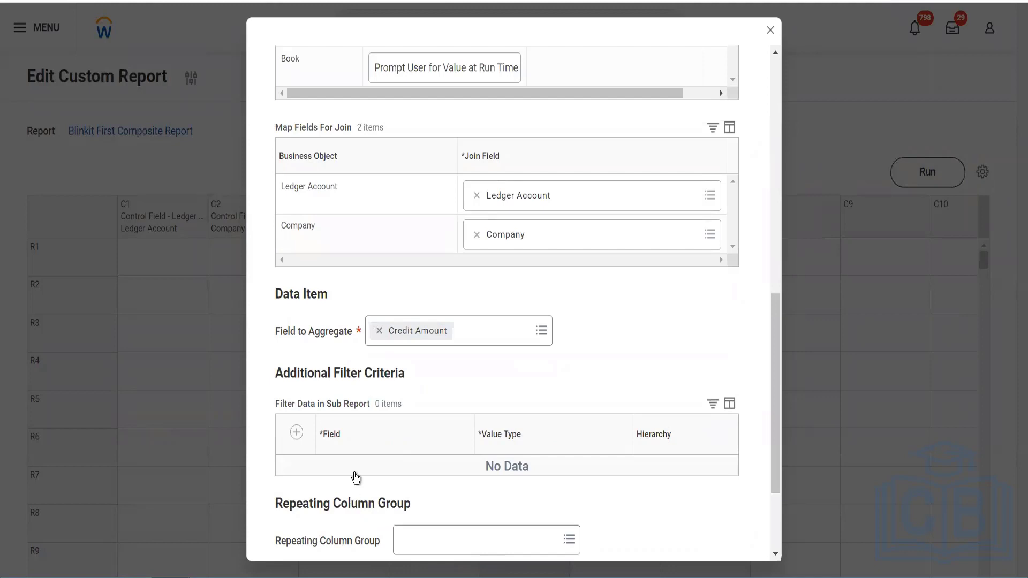
scroll(355, 477, down, 3)
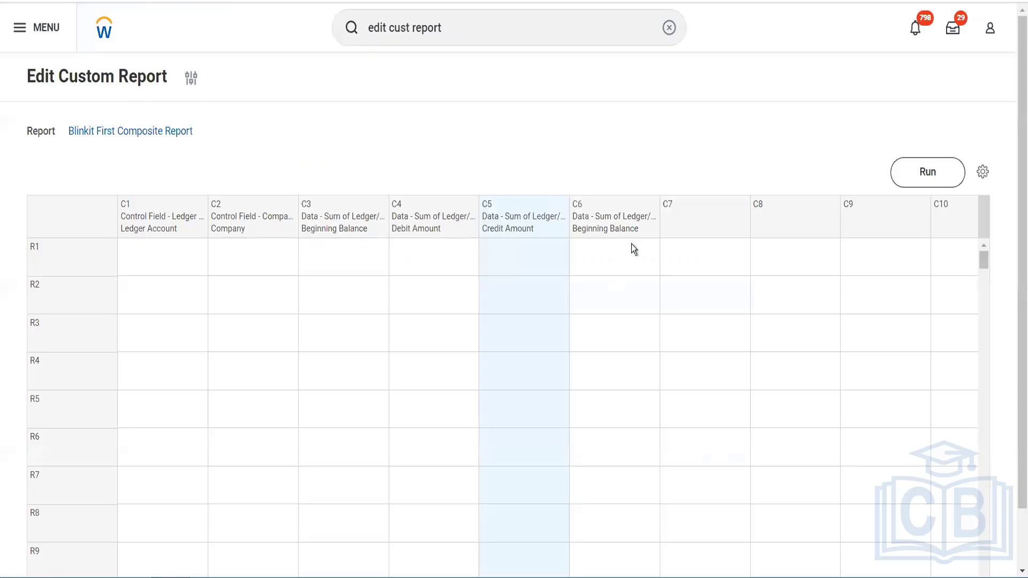
- Edit data column C6 and rename it "Ending Balance"
click(651, 204)
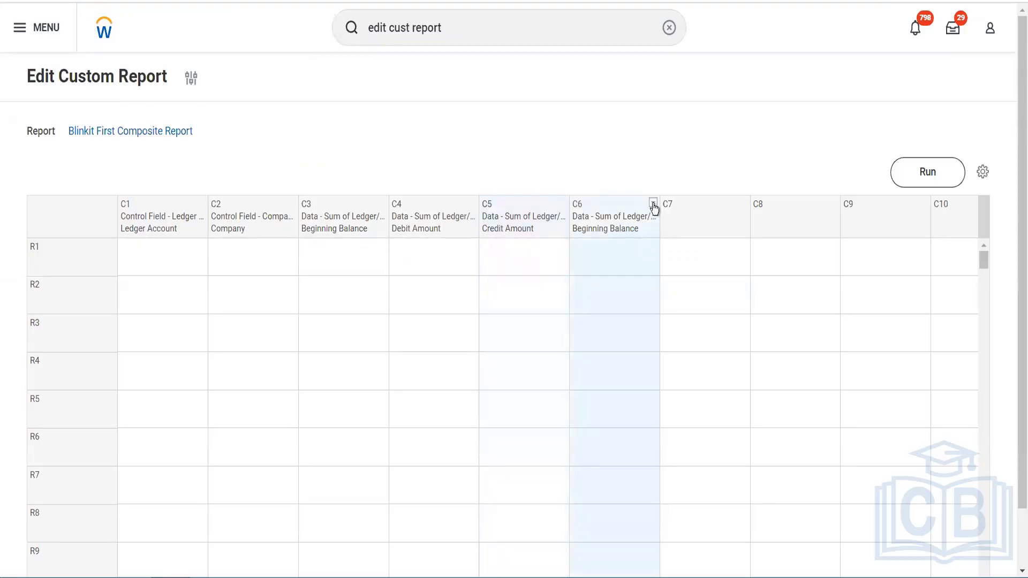
click(652, 203)
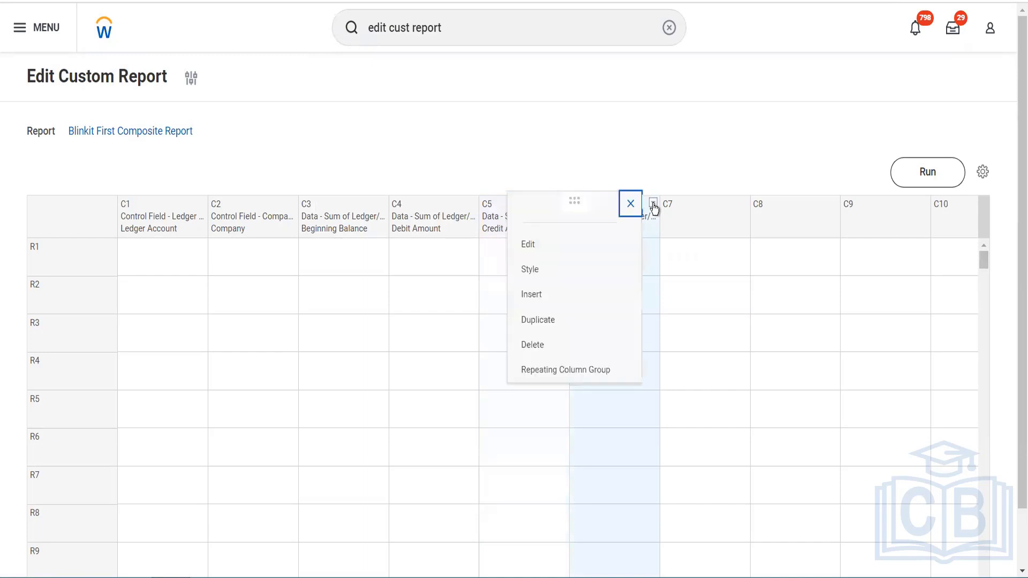
click(577, 247)
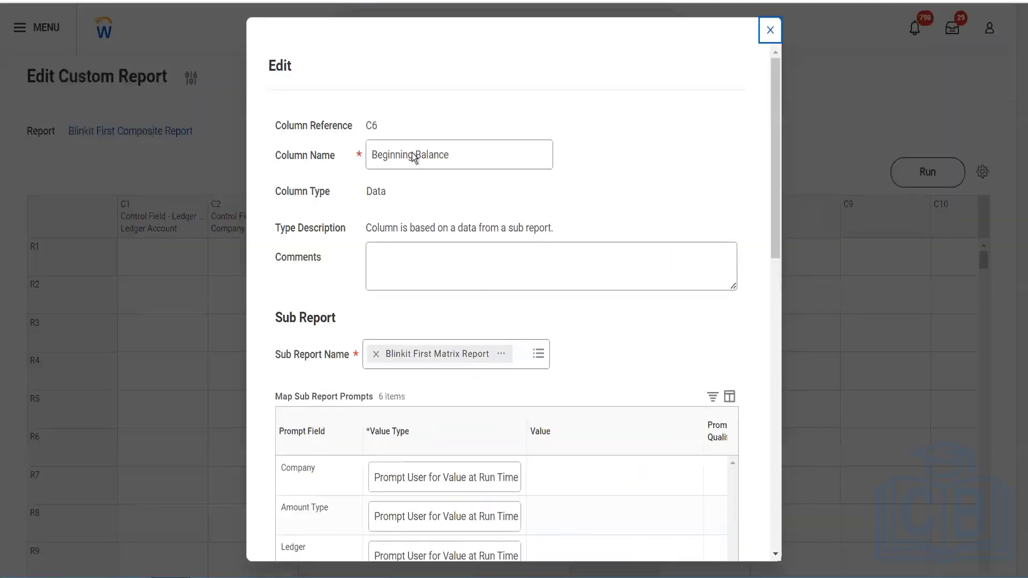
drag(412, 155, 360, 154)
text(Ending)
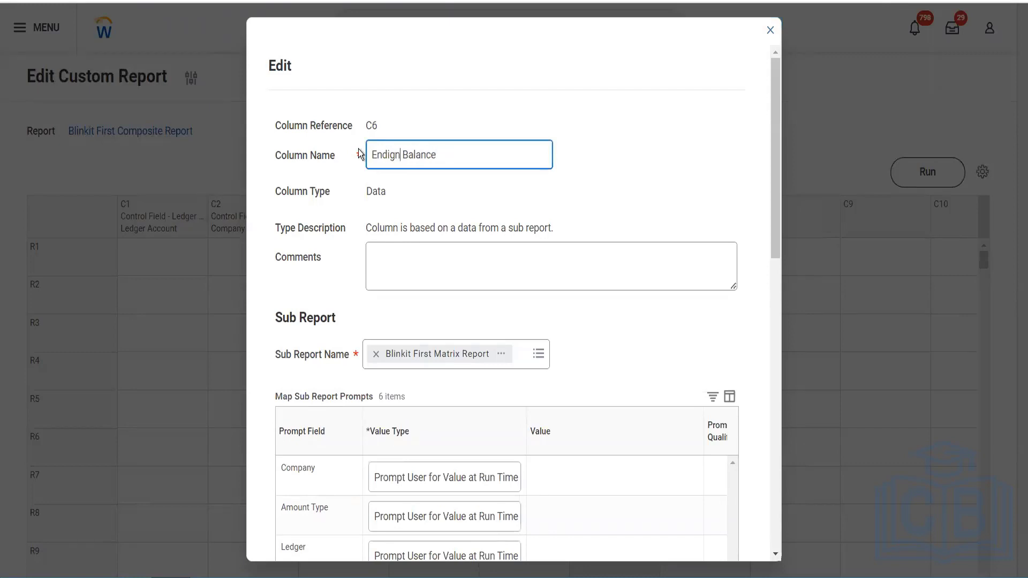
key(BackSpace)
key(BackSpace)
text(ng Balance)
key(shift+Right)
key(shift+Right)
key(shift+Right)
key(shift+Right)
key(shift+Right)
key(shift+Right)
key(shift+Right)
key(shift+Right)
key(BackSpace)
- Set C6's field to aggregate to Ending Balance and save the column
scroll(534, 313, down, 5)
scroll(534, 312, down, 5)
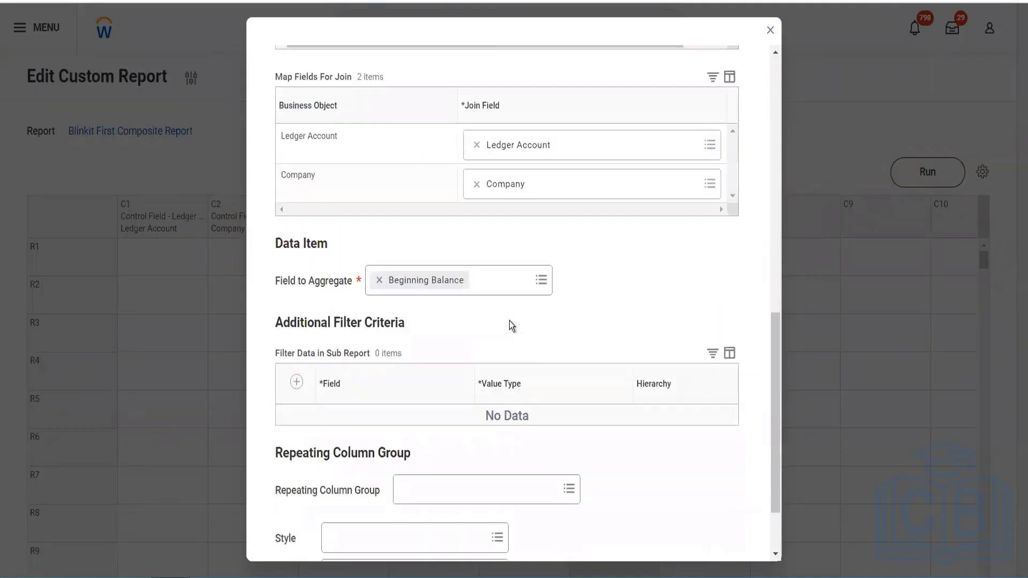
click(493, 277)
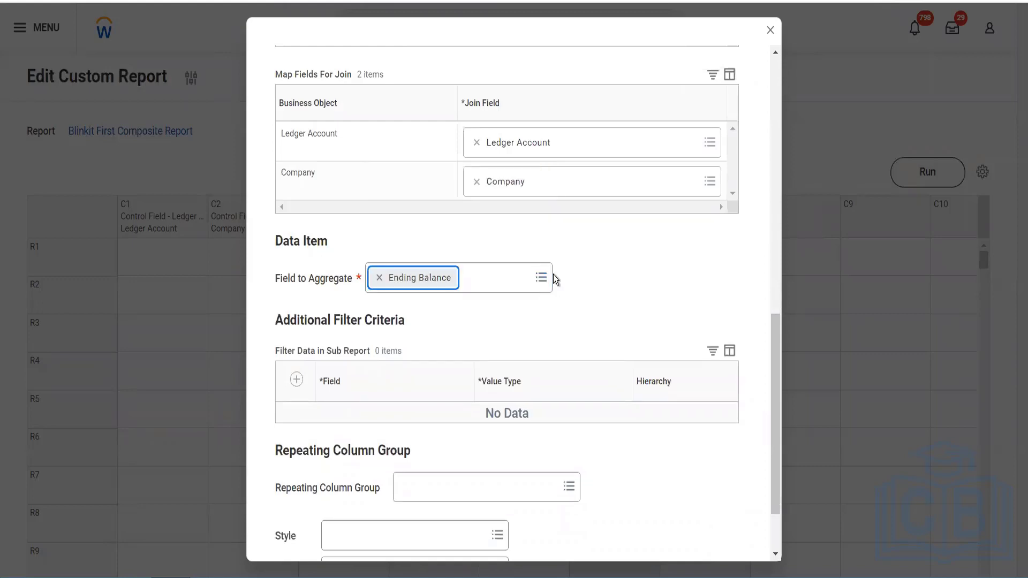
scroll(553, 278, down, 3)
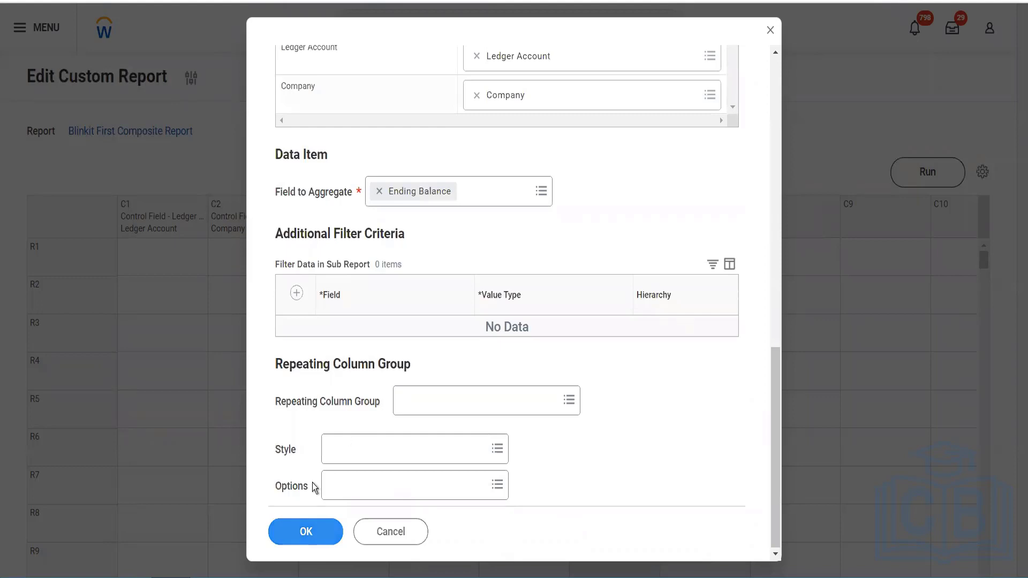
click(297, 540)
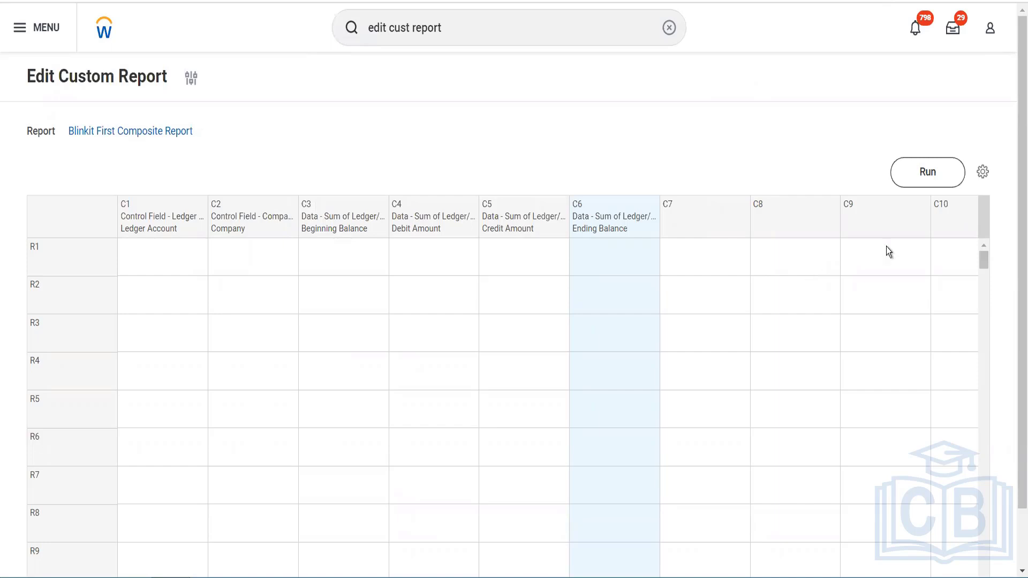
- In the composite report settings, share the definition with all authorized users and turn on Enable Save Parameters
click(984, 171)
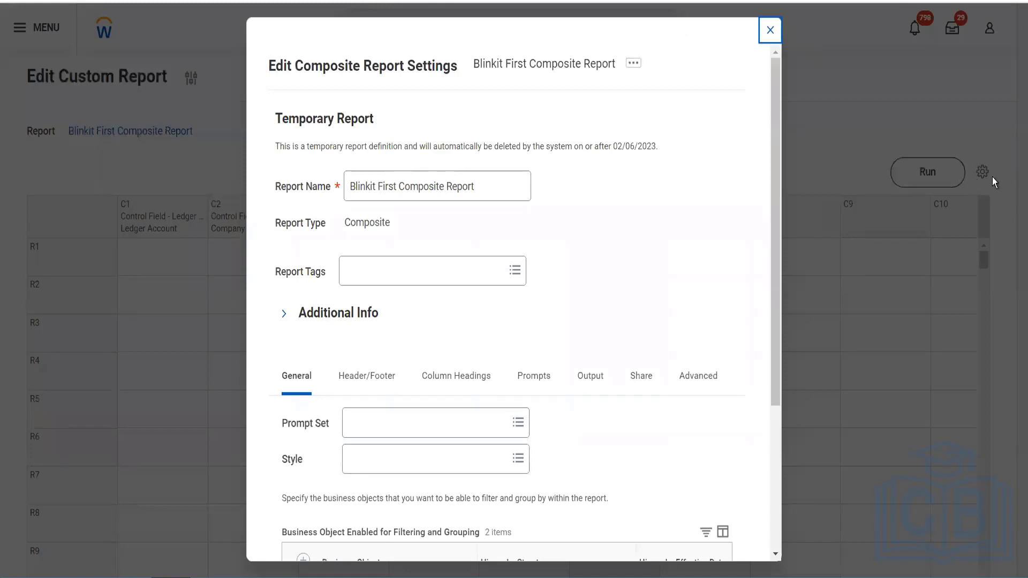
click(770, 32)
scroll(639, 398, down, 2)
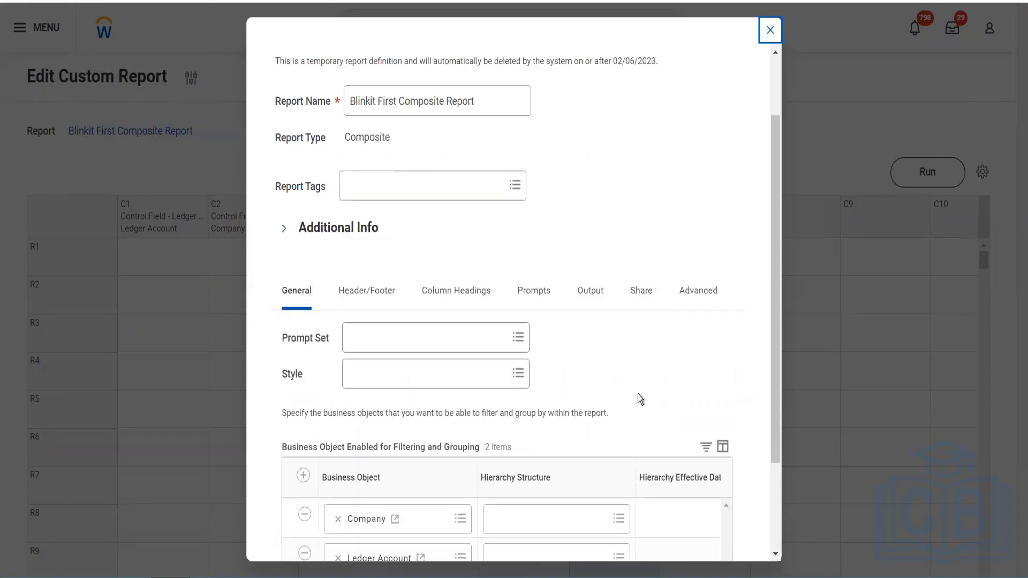
click(642, 291)
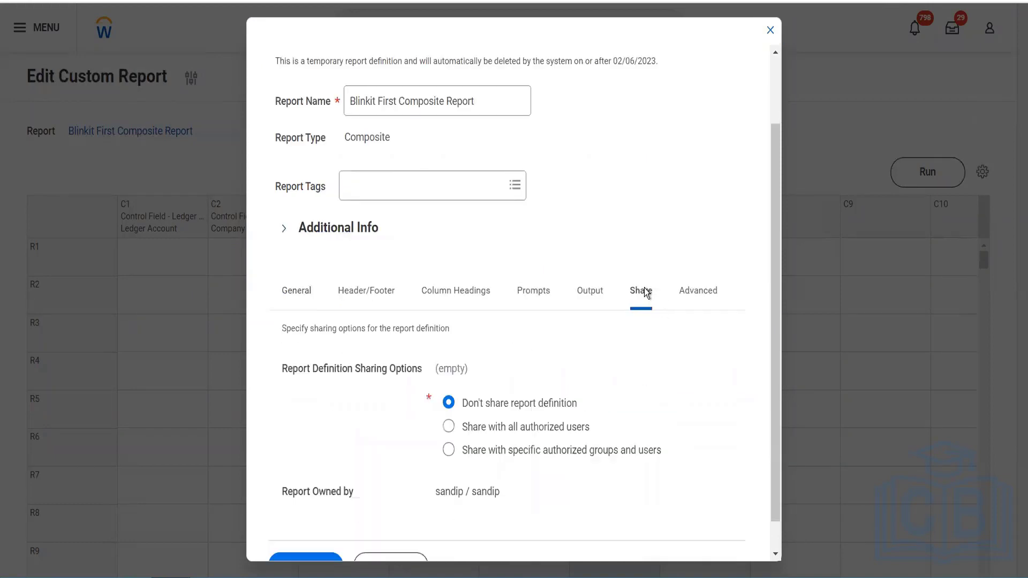
click(512, 426)
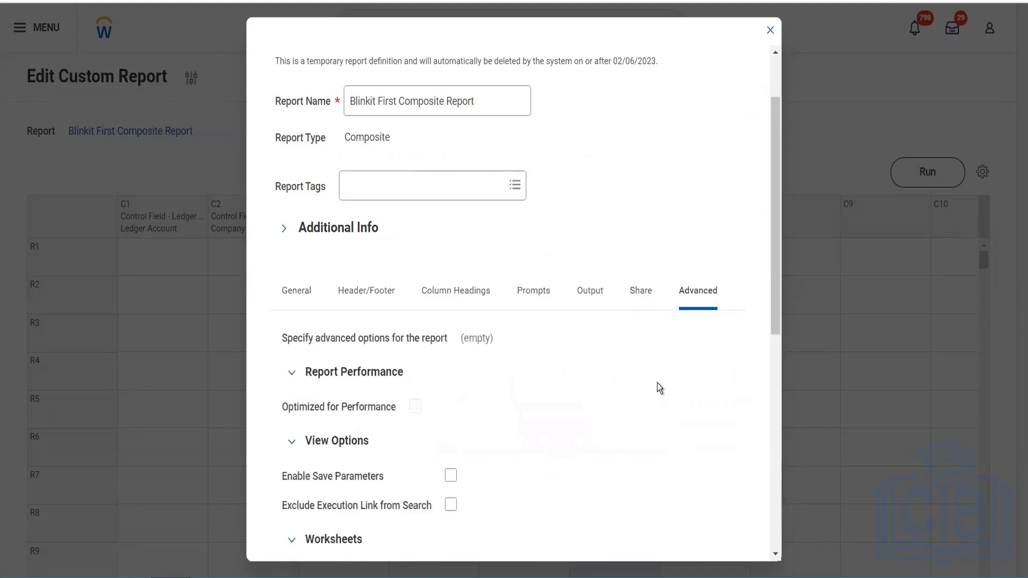
scroll(438, 473, down, 3)
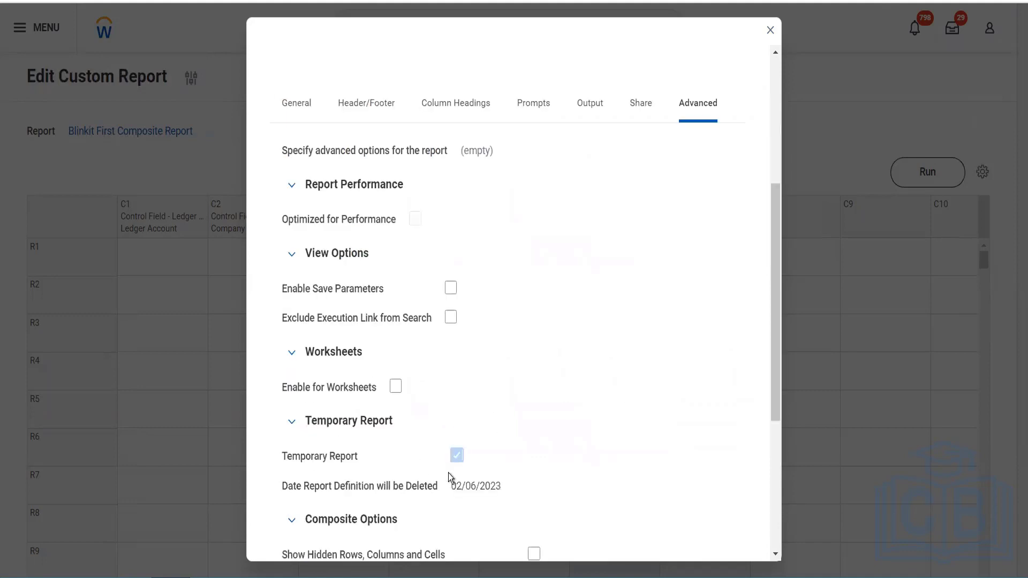
click(451, 291)
- Populate the undefined prompt defaults in the report's prompt settings and save the settings
click(541, 103)
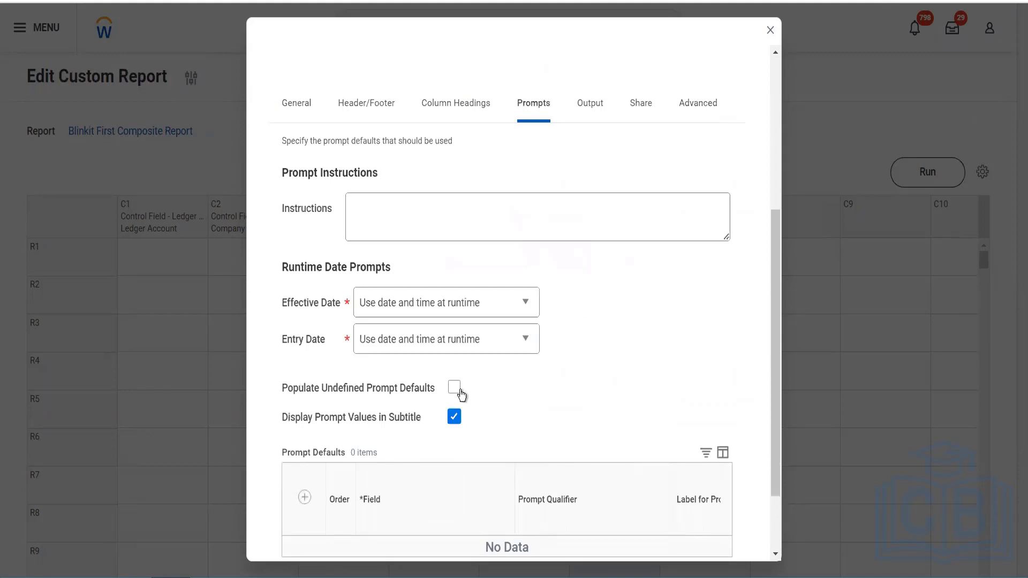
scroll(459, 390, down, 2)
click(455, 298)
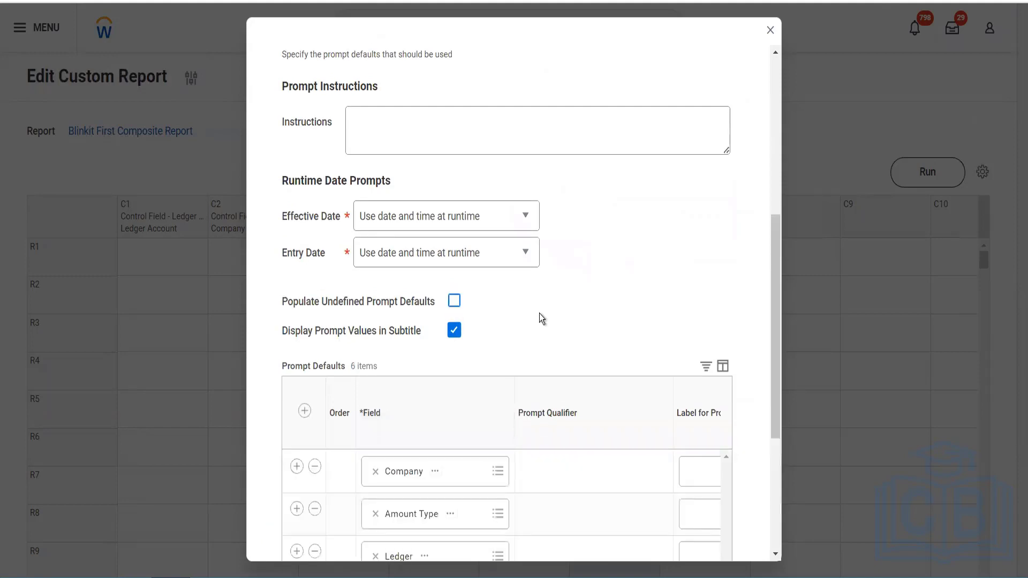
scroll(595, 471, down, 5)
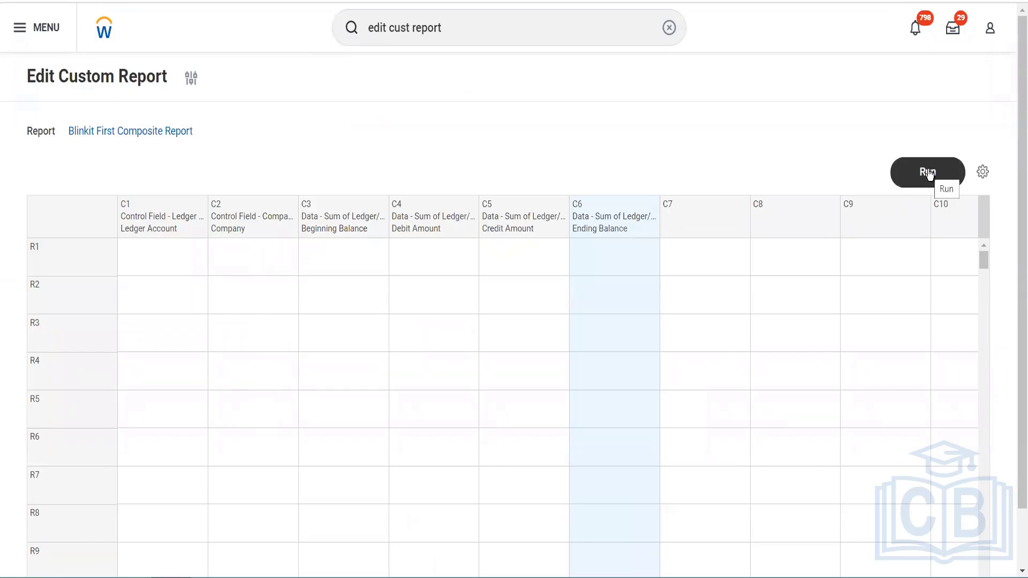
- Run the composite report and set its Company prompt to GMS USA Global Modern Services,USA
click(928, 174)
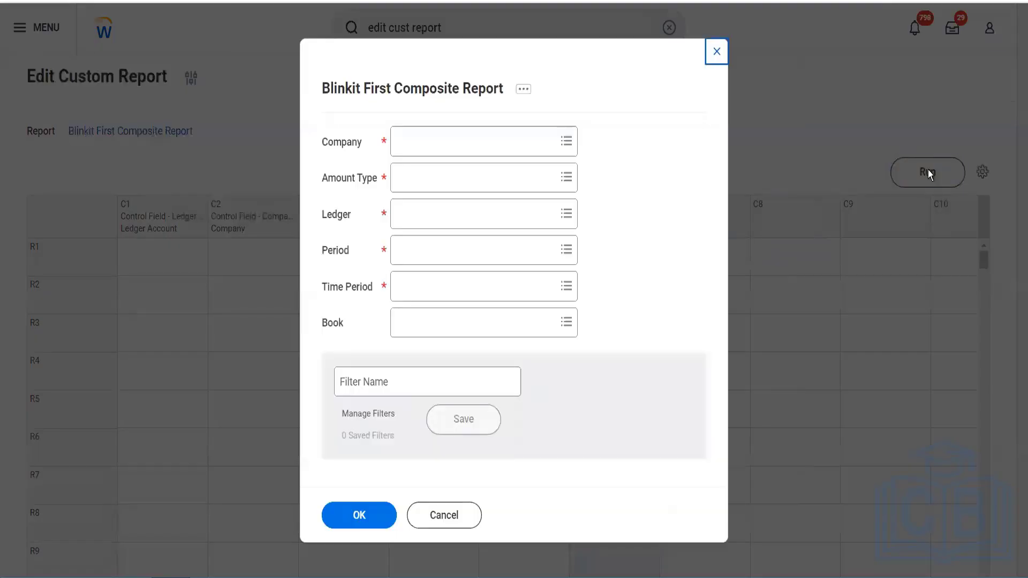
click(470, 143)
text(ZG)
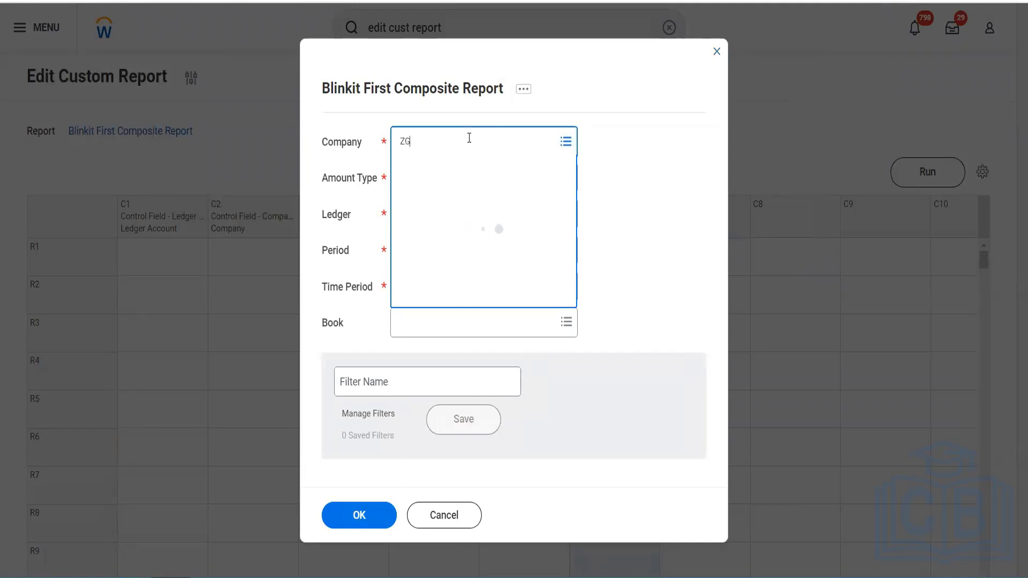
key(BackSpace)
key(BackSpace)
text(GMS USA)
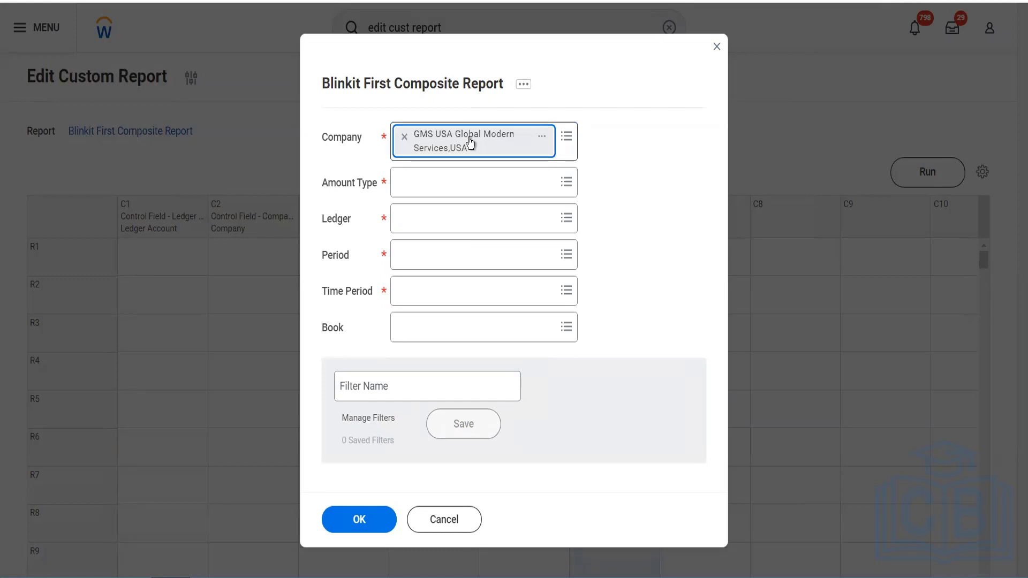
- Set the Amount Type prompt to Activity and the Ledger prompt to Actuals
click(453, 173)
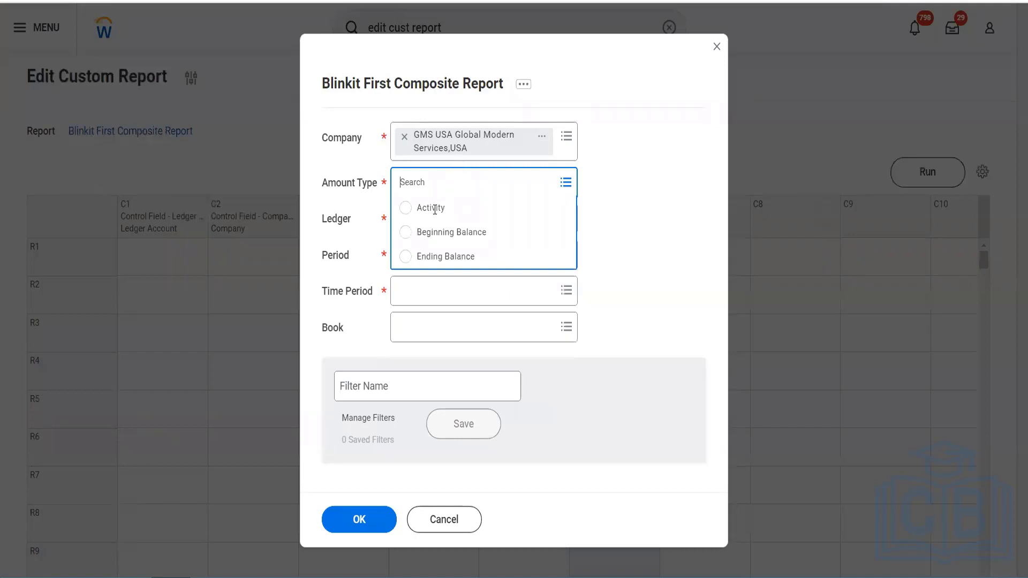
click(437, 213)
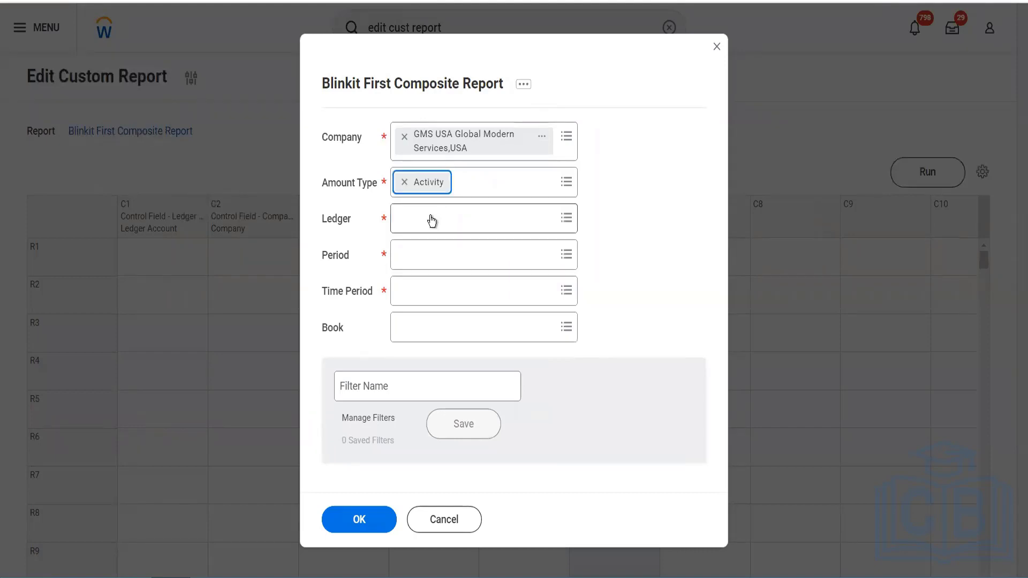
click(431, 221)
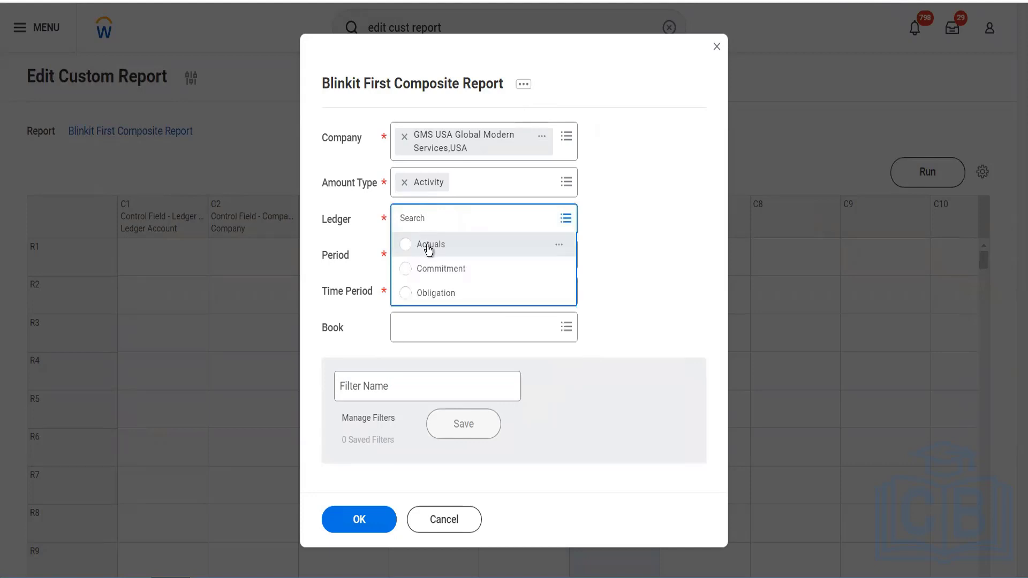
click(429, 245)
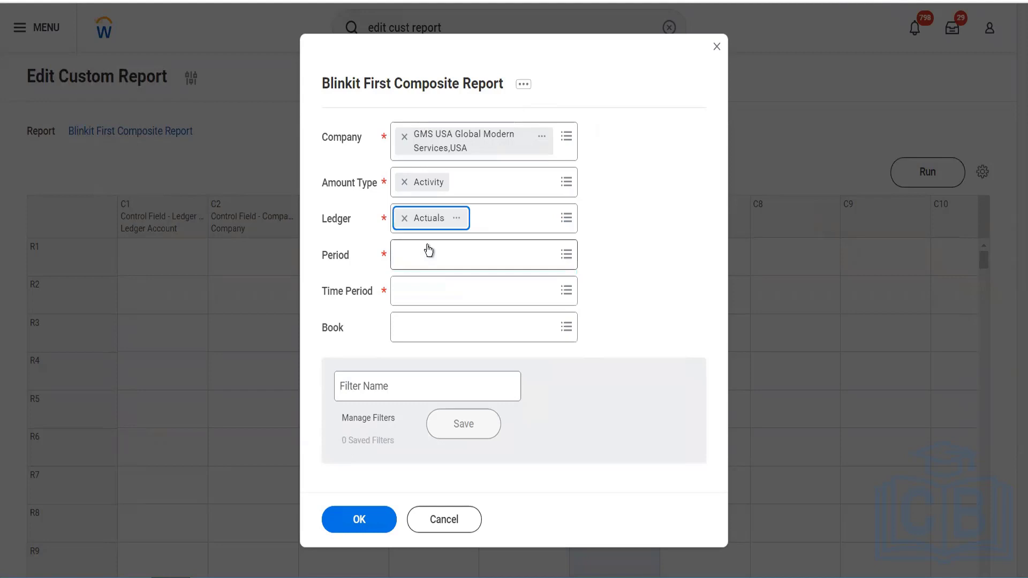
- Set the Period prompt to 2022V - Jan and the Time Period prompt to Current Period
click(428, 246)
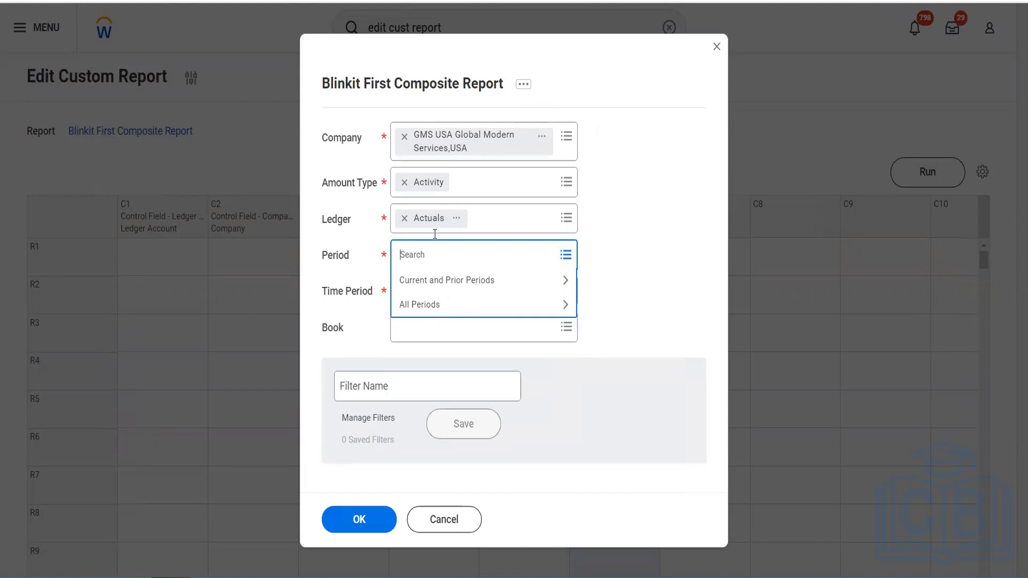
text(jan 2022)
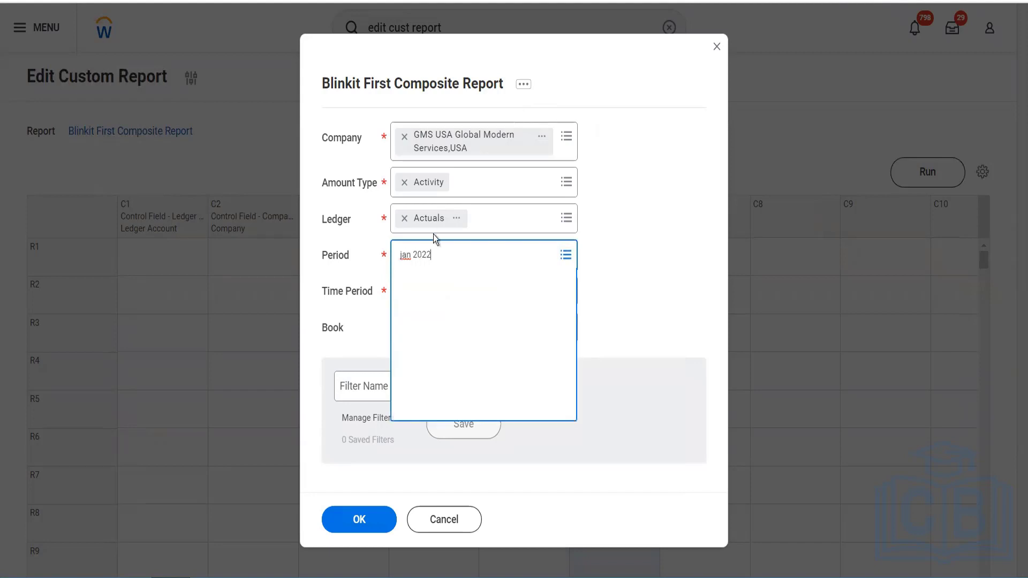
click(444, 269)
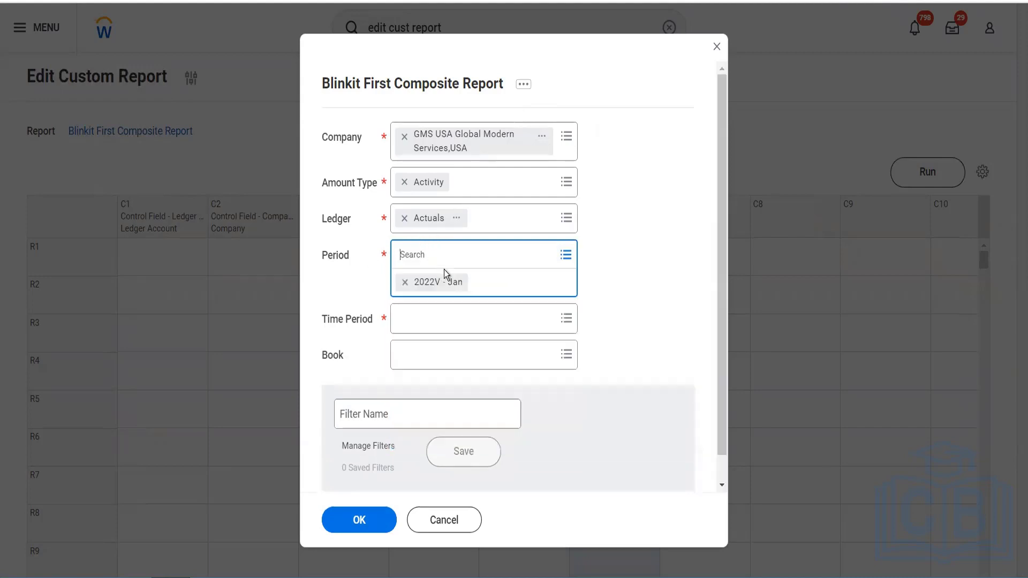
click(425, 311)
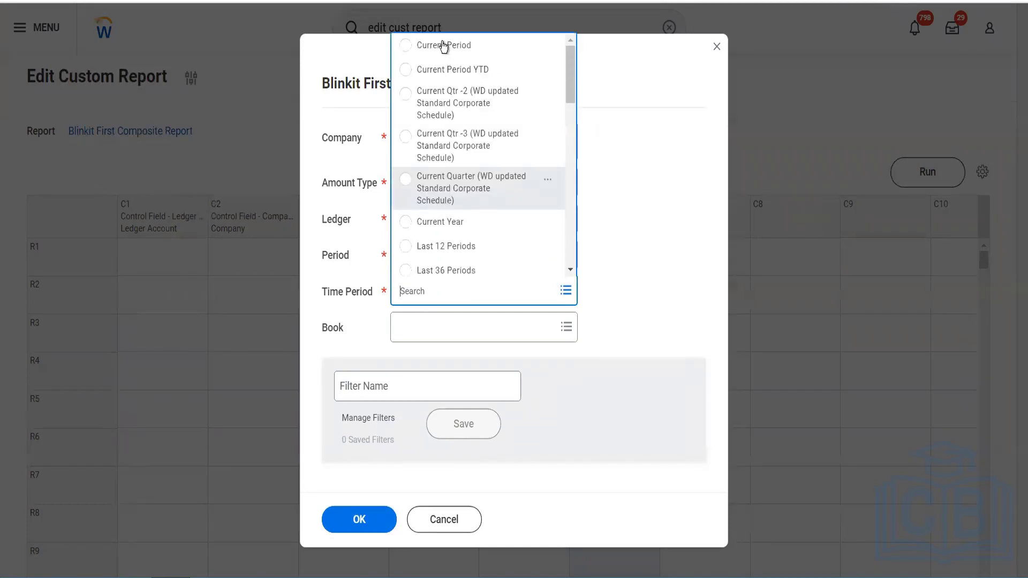
click(443, 46)
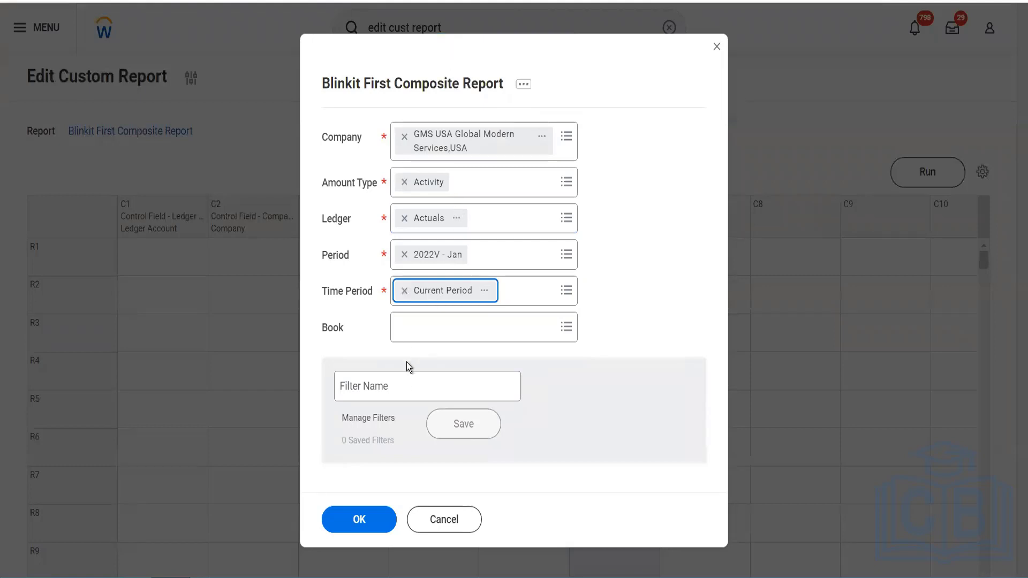
- Save the prompt values as a filter named "GMS UAS" and submit the prompts to generate the report
click(403, 381)
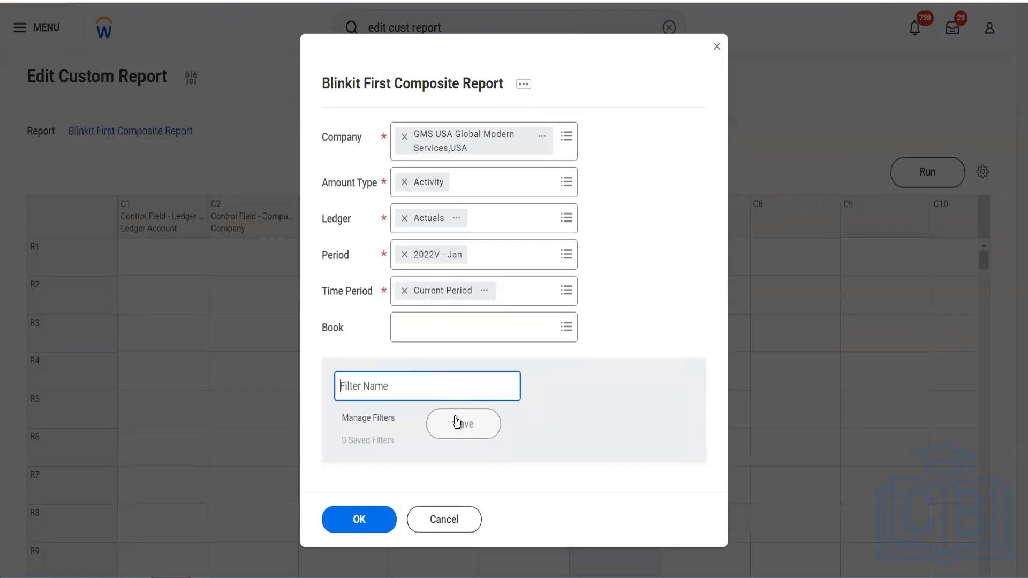
text(GMS UAS)
click(456, 422)
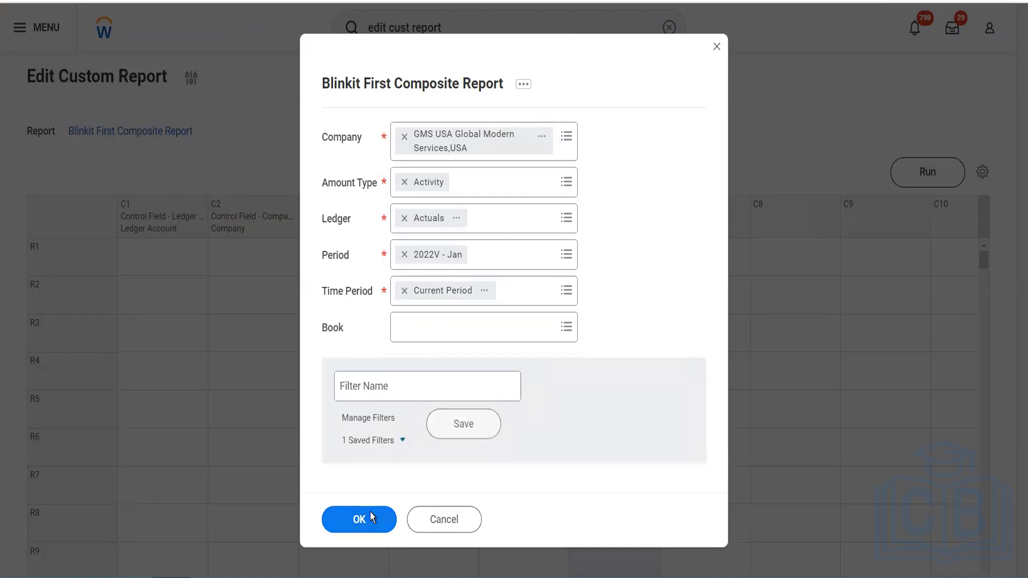
click(370, 515)
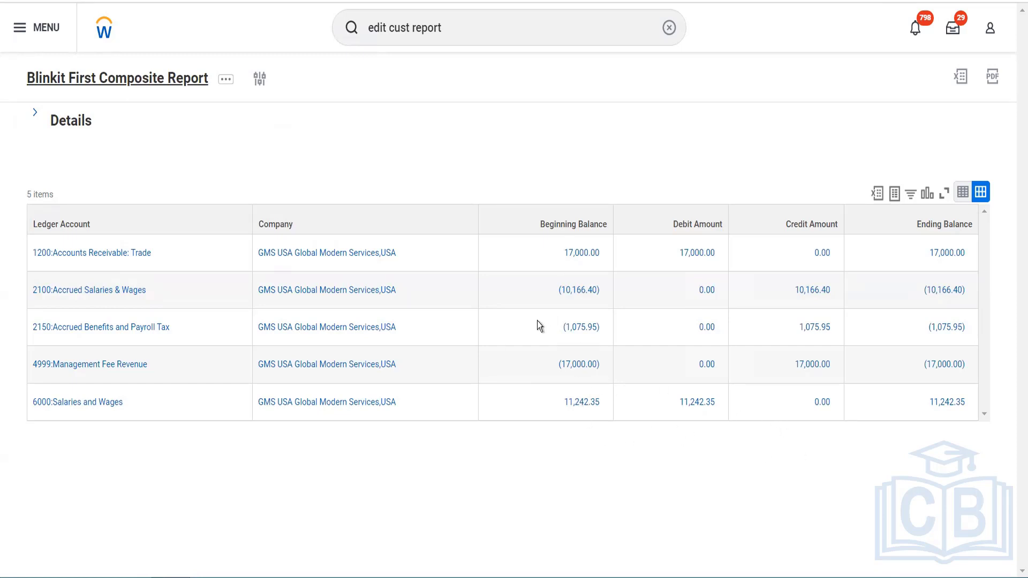
- Return to the composite report's definition and open the C6 Ending Balance column for editing
key(alt+Left)
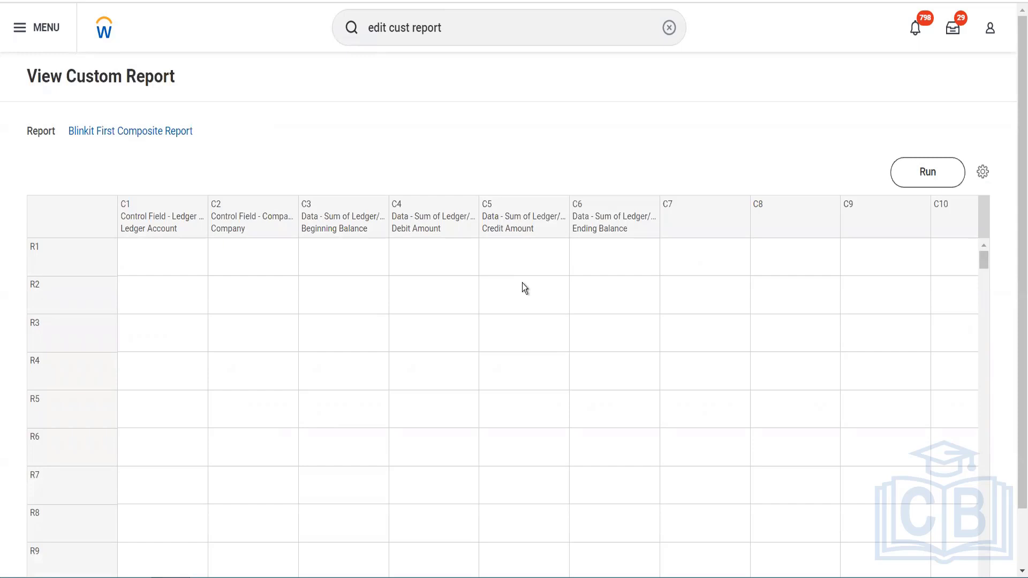
click(627, 229)
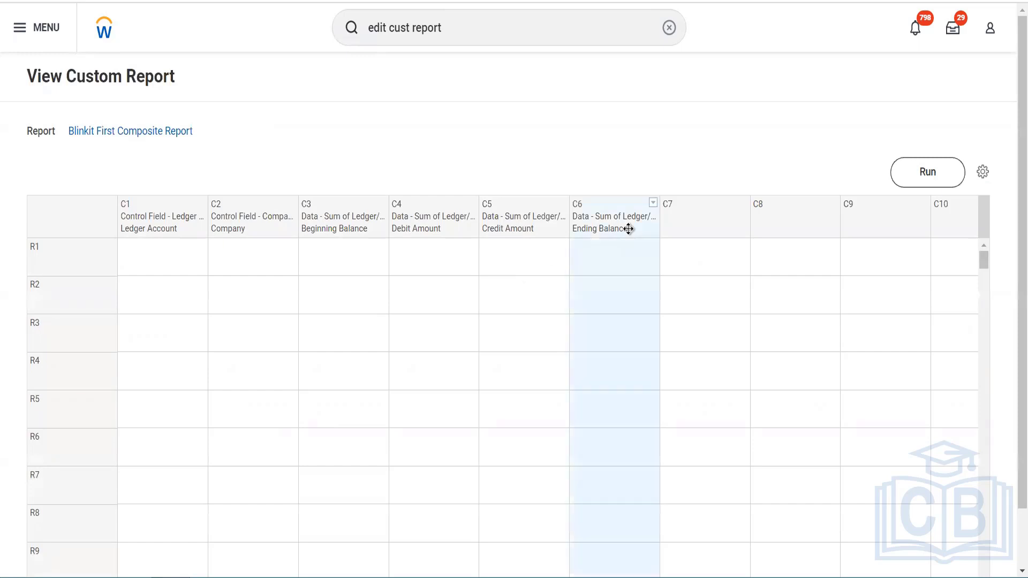
click(652, 204)
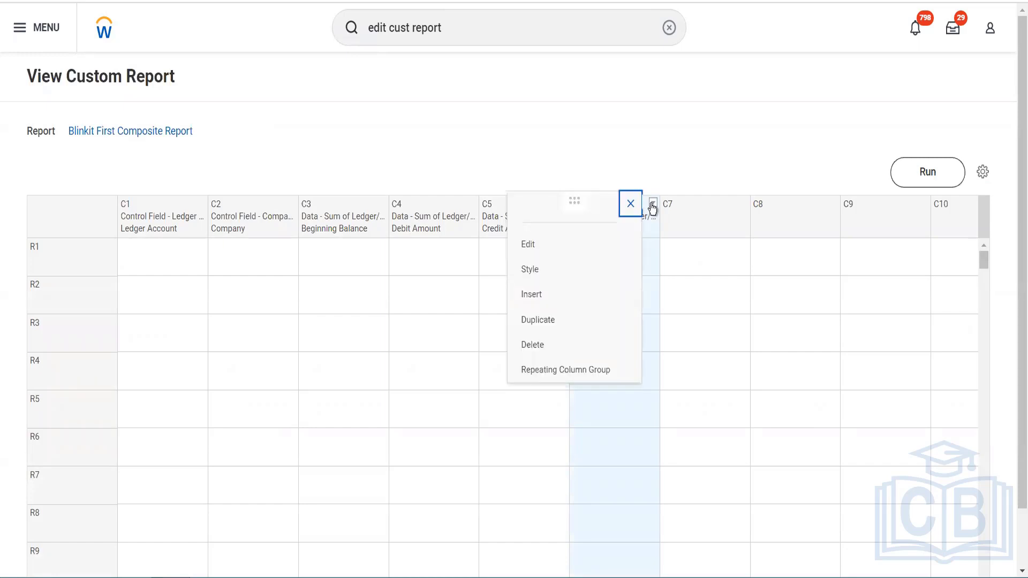
click(550, 250)
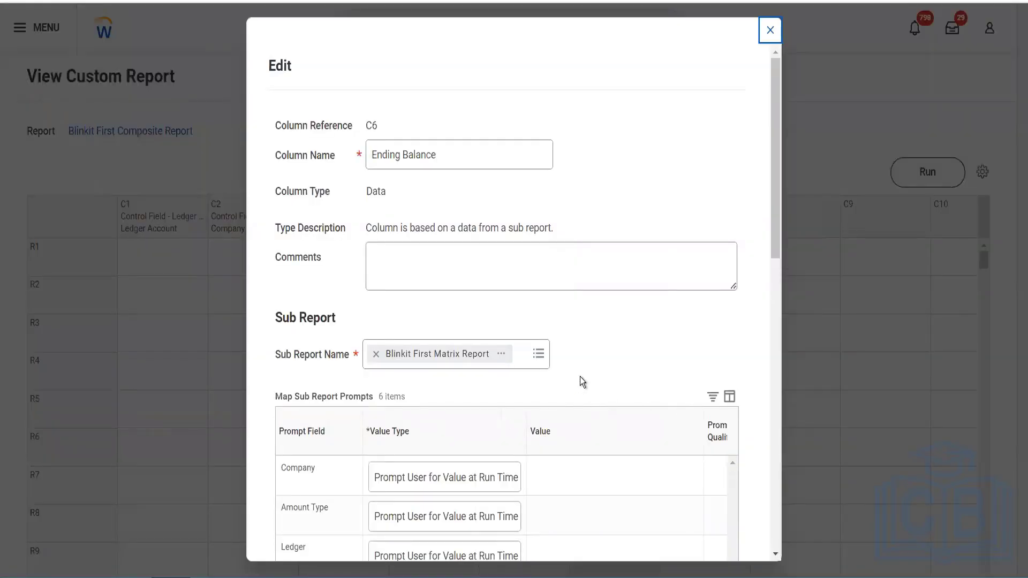
scroll(579, 377, down, 10)
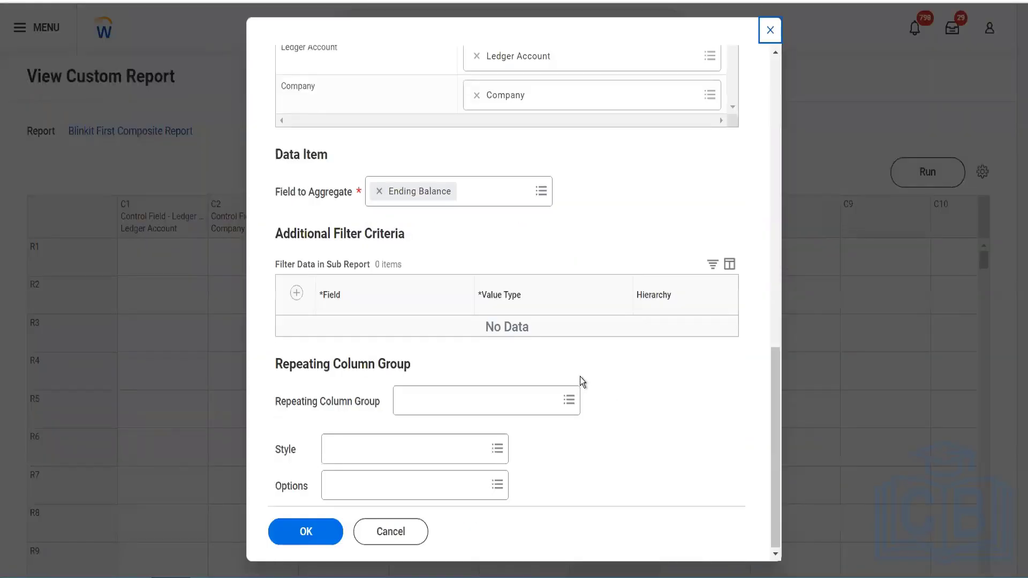
- Look through the custom styles available for the Ending Balance column
click(372, 454)
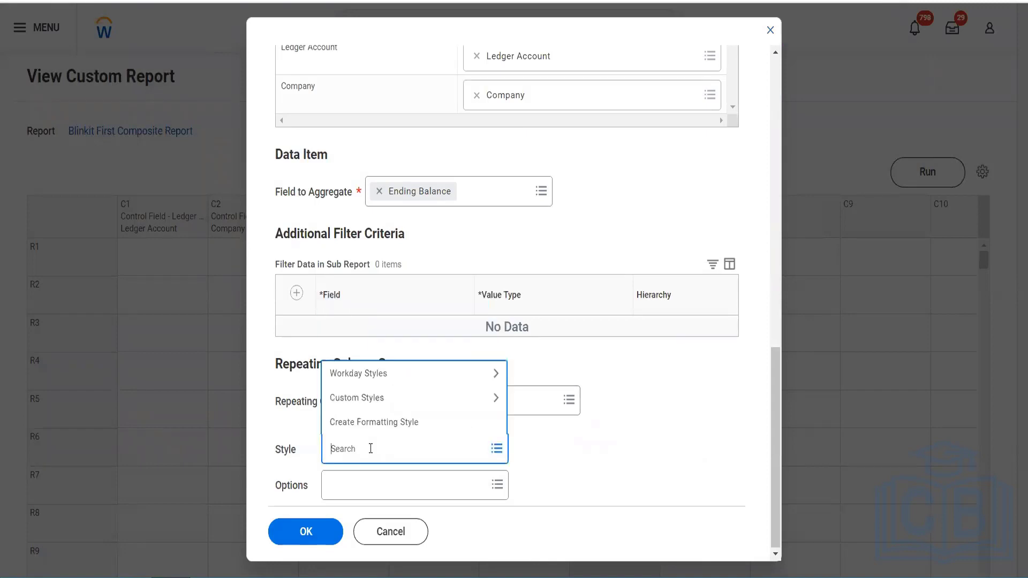
click(378, 399)
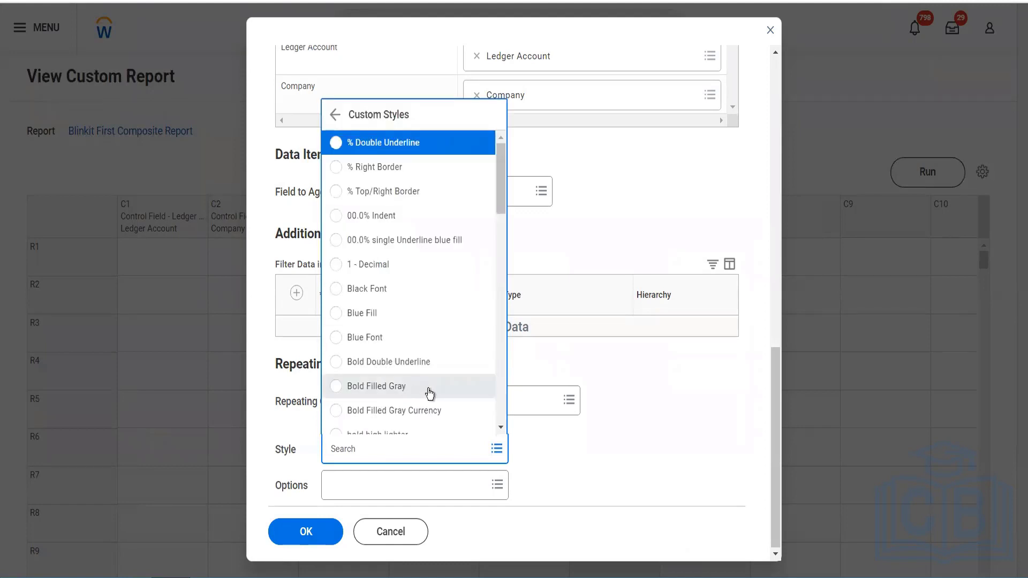
scroll(436, 332, down, 3)
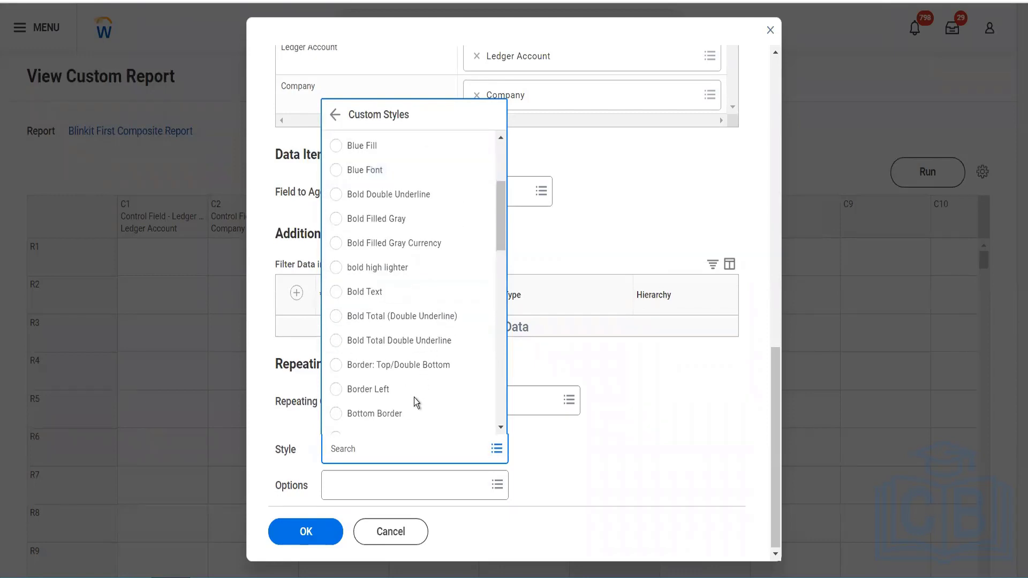
scroll(421, 413, down, 1)
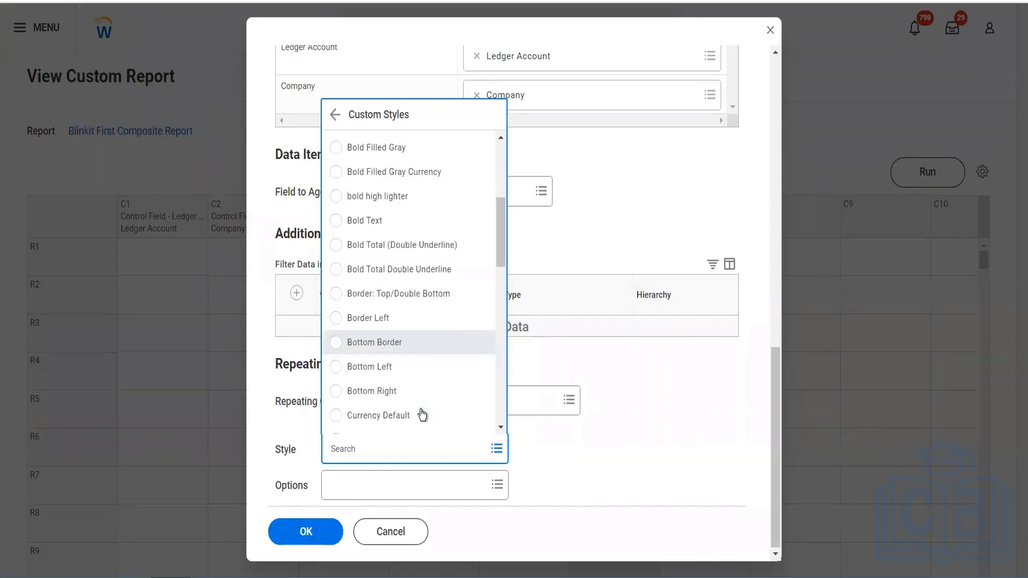
scroll(420, 412, down, 1)
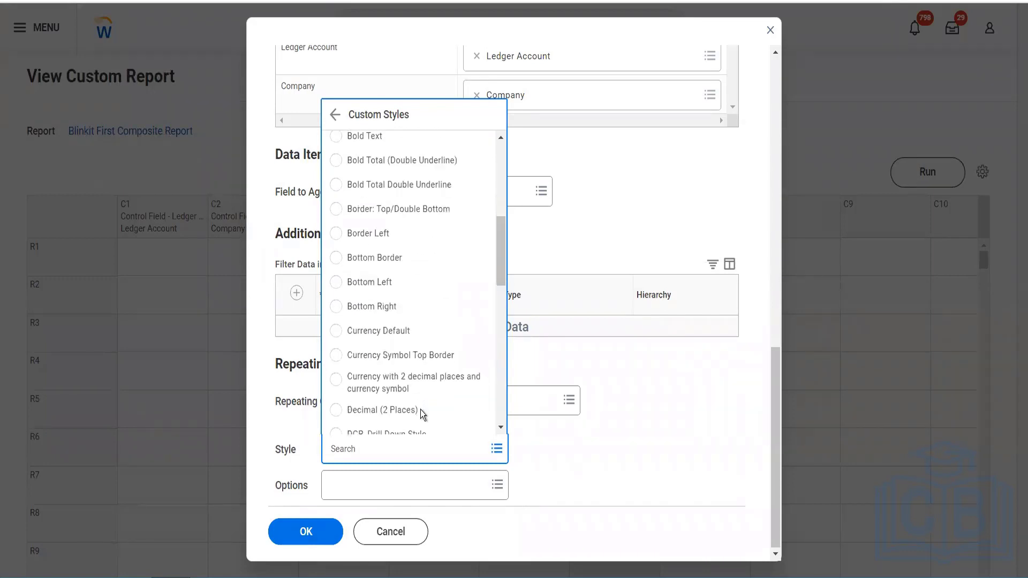
scroll(420, 413, down, 2)
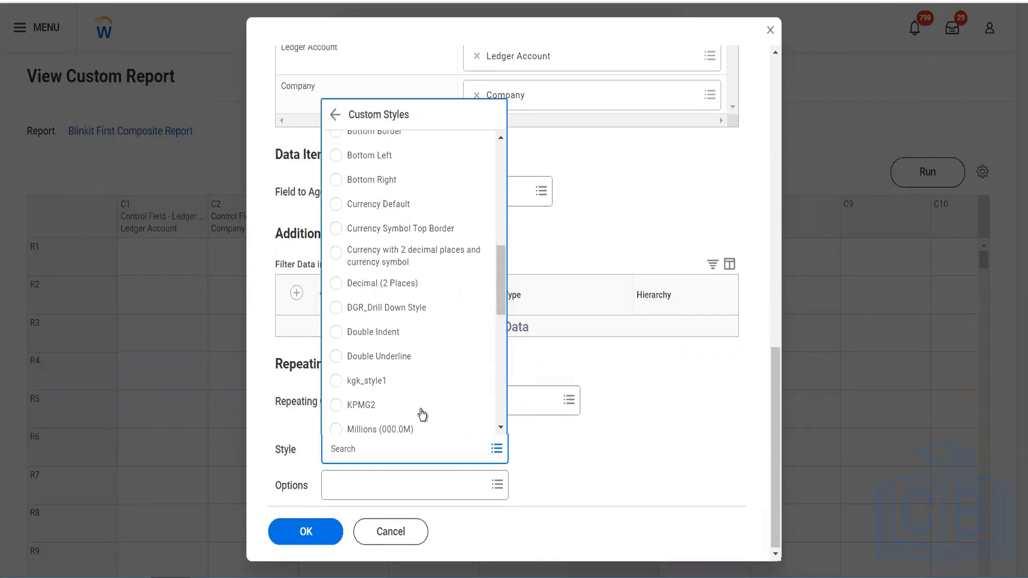
scroll(418, 405, down, 3)
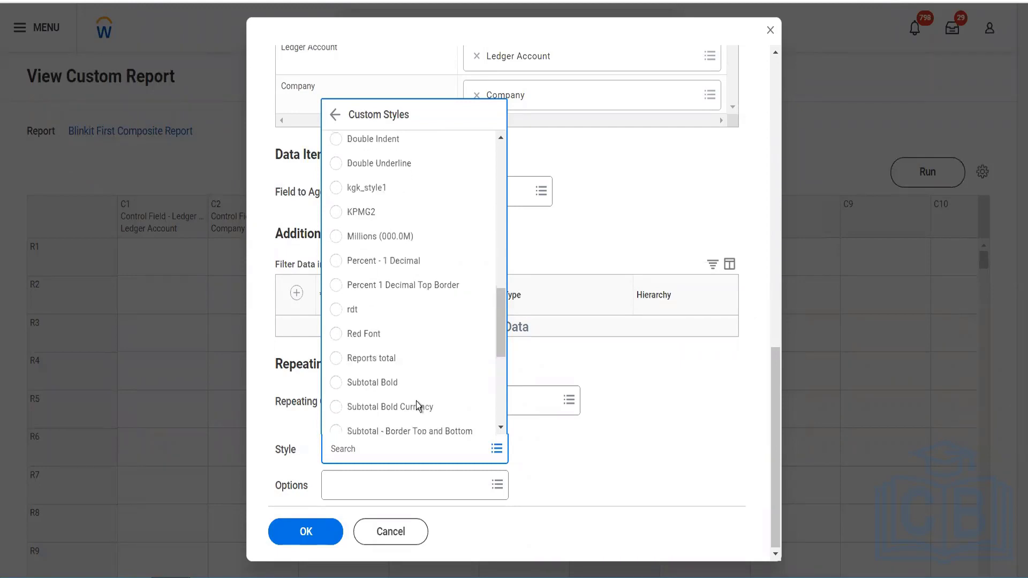
scroll(416, 405, down, 2)
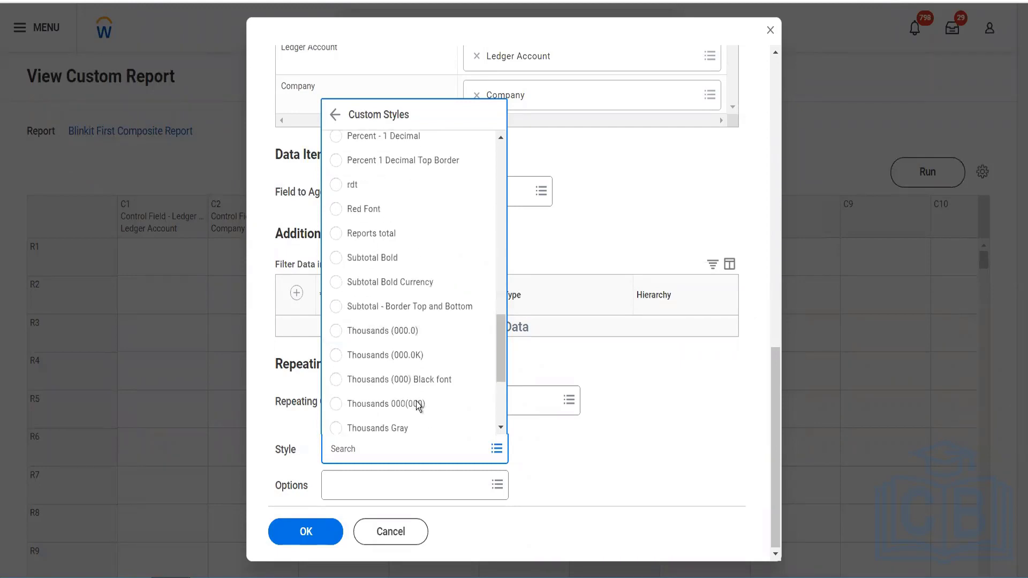
scroll(418, 405, down, 3)
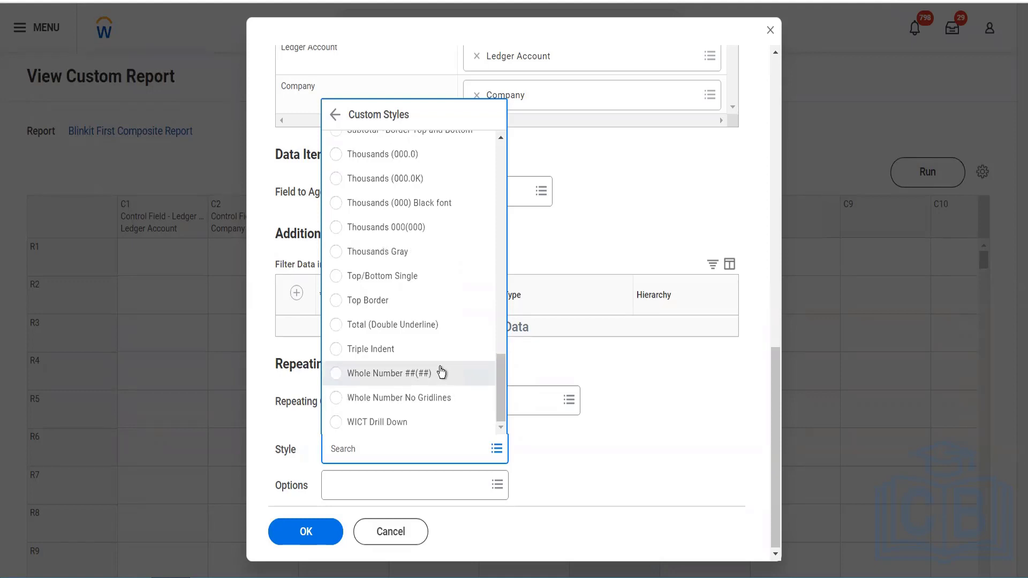
scroll(441, 373, up, 10)
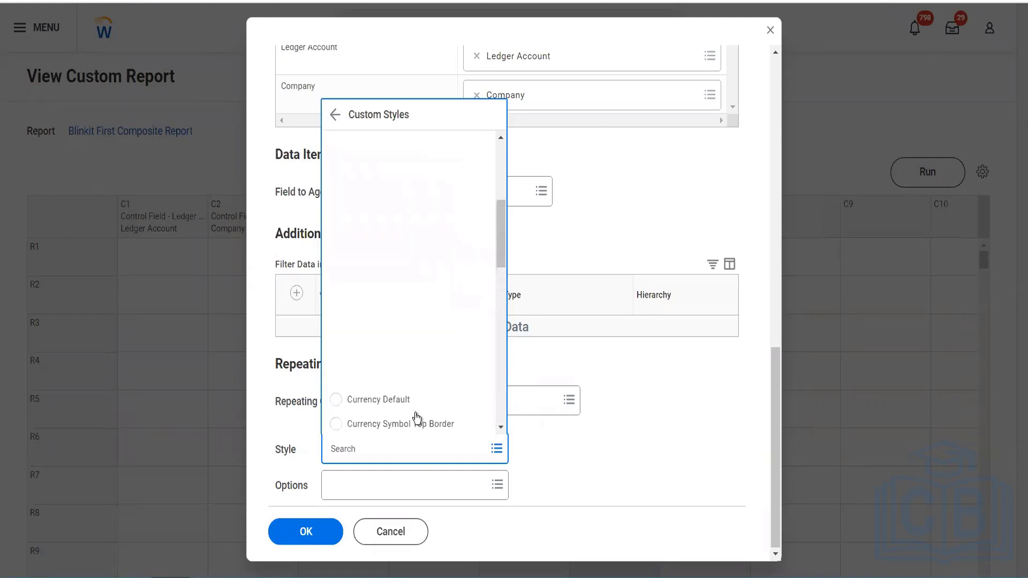
- Search the Ending Balance column's styles for "bold" and review the Bold Filled Gray option
click(374, 446)
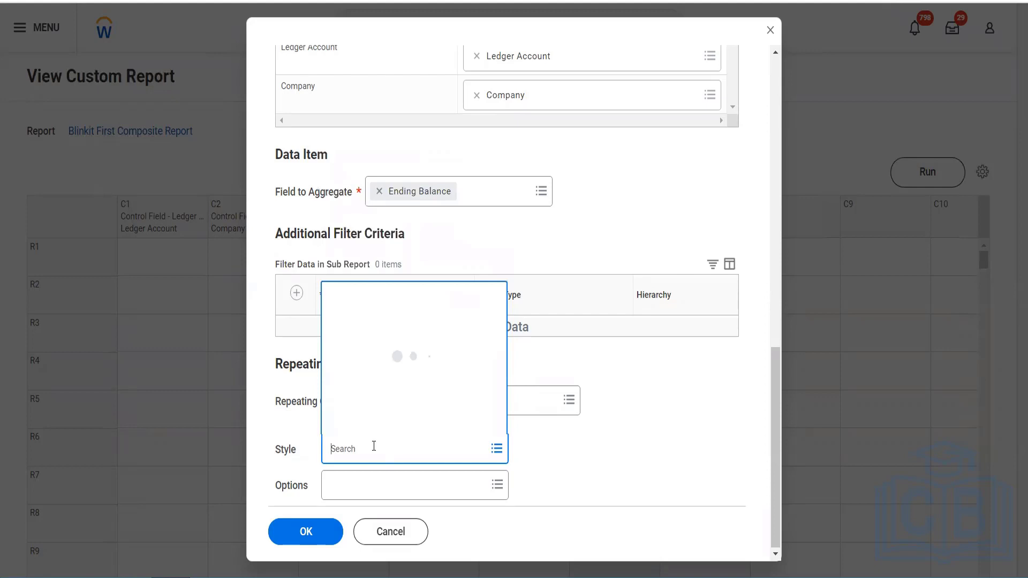
text(bold)
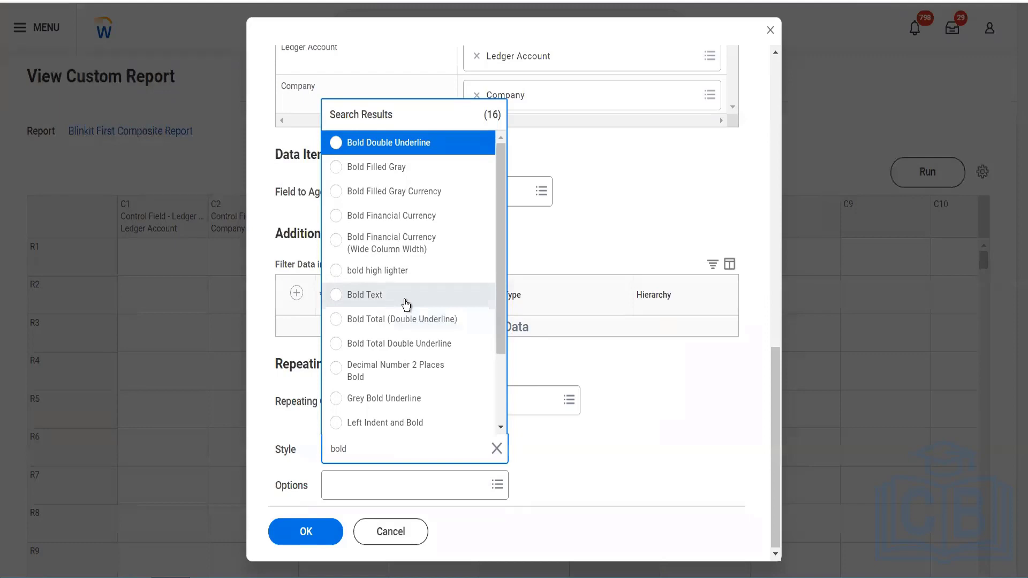
click(389, 175)
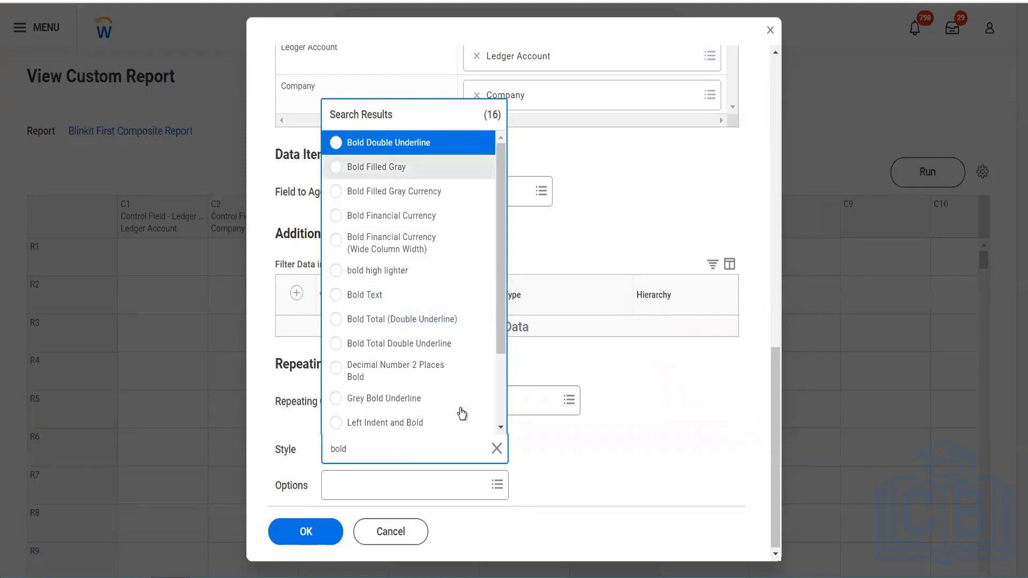
- Review the Ending Balance column's display options and start creating an analytic indicator for the report
click(431, 489)
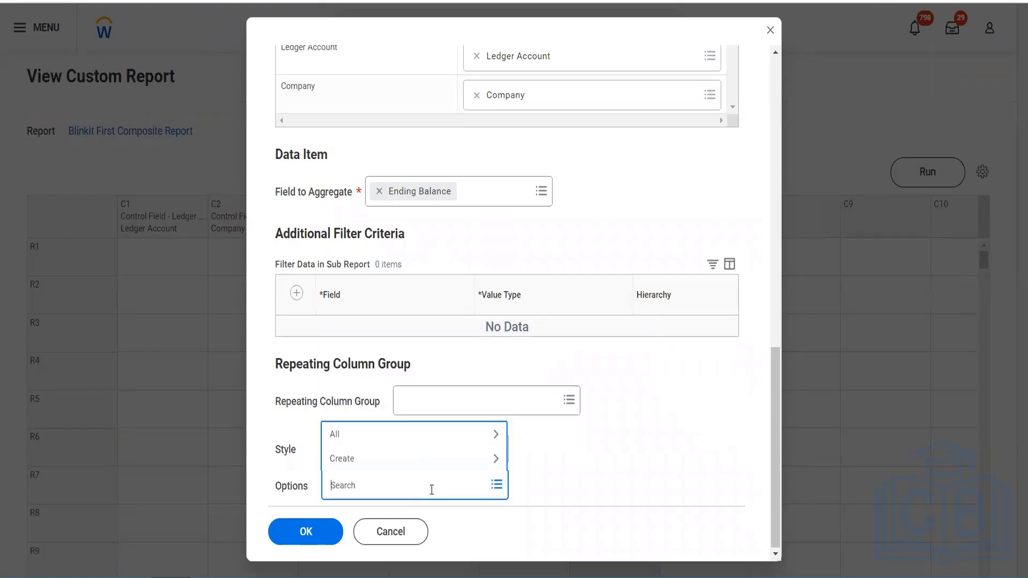
click(366, 434)
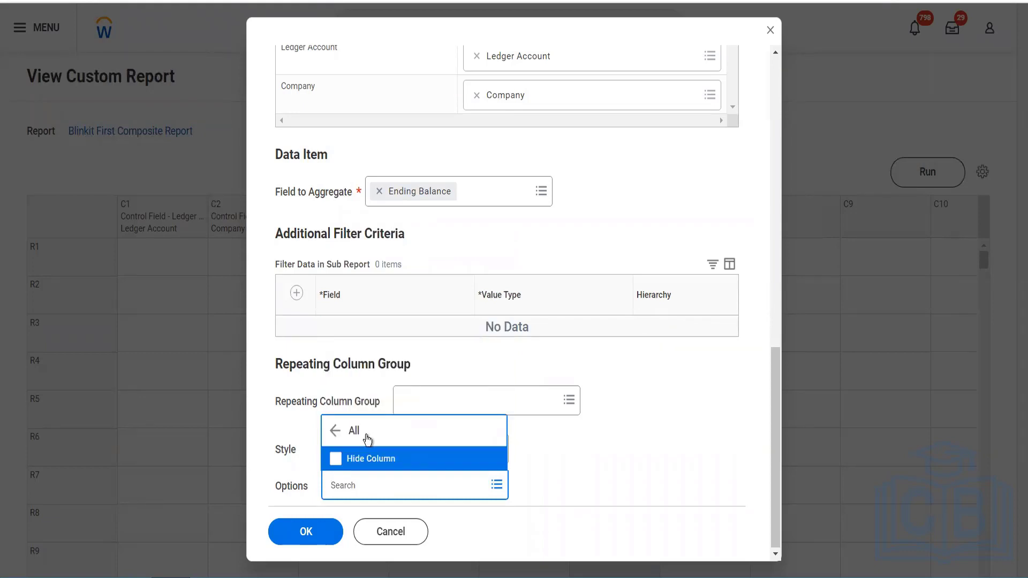
click(334, 432)
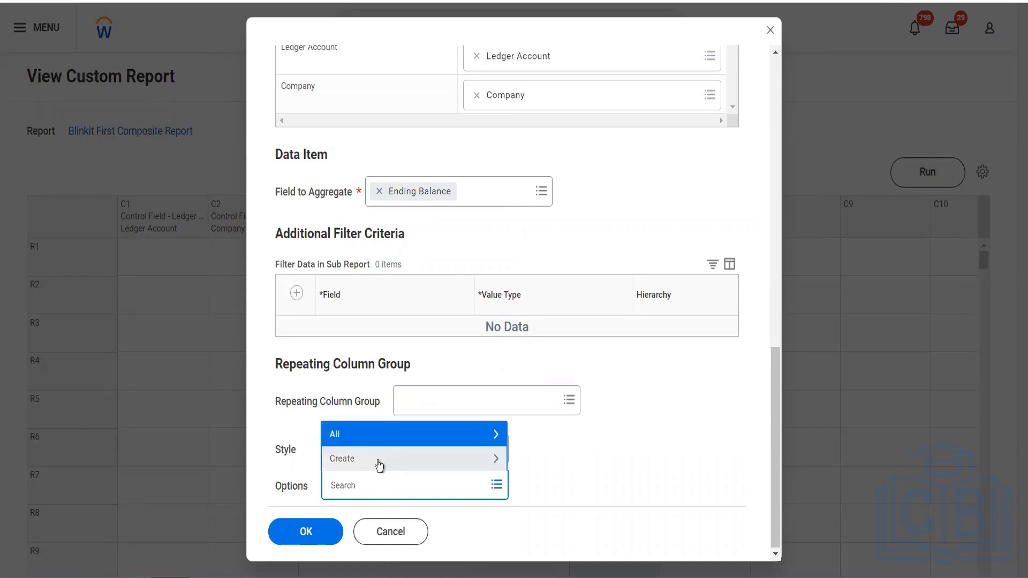
click(379, 463)
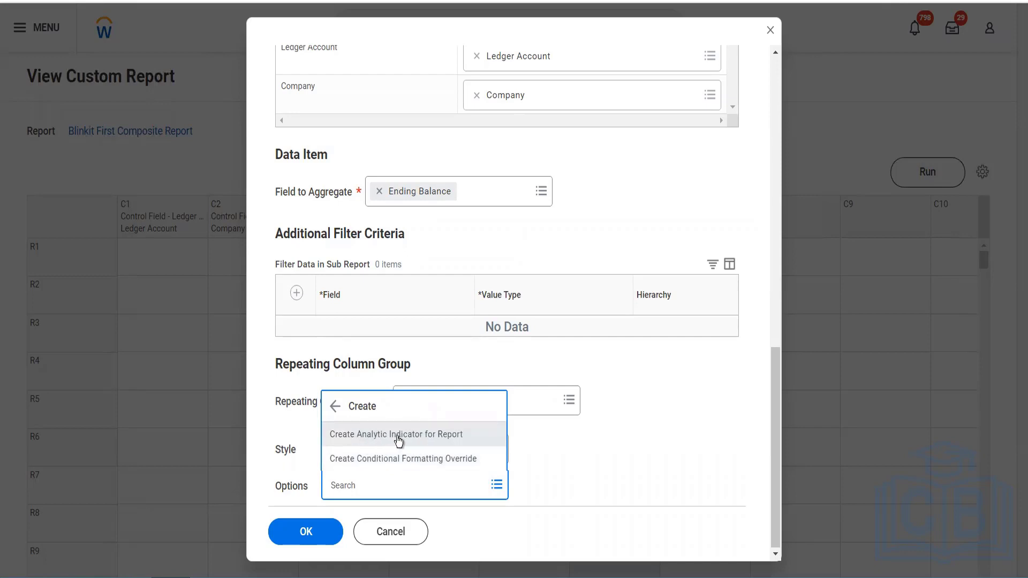
key(Escape)
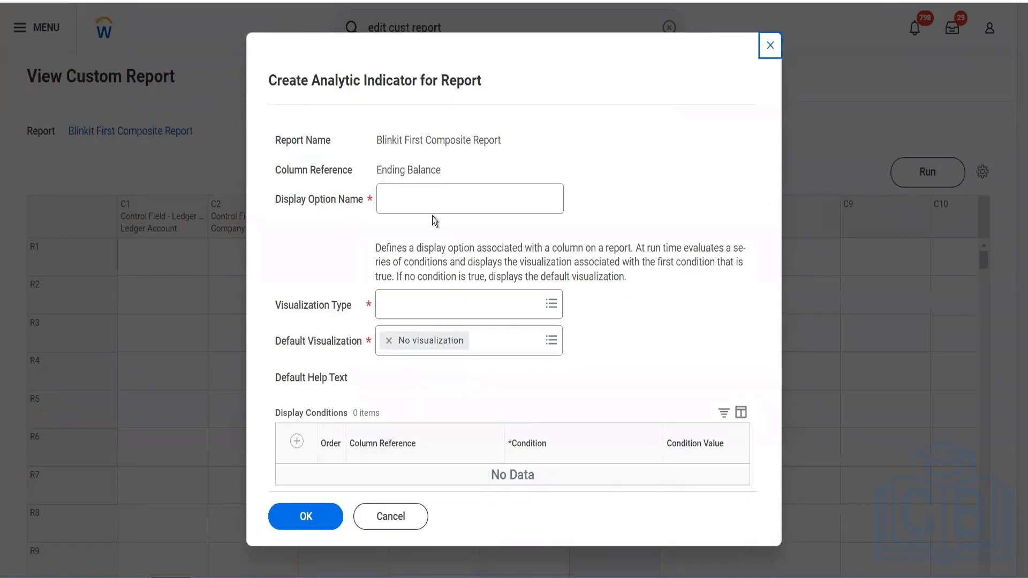
- Set the analytic indicator's Visualization Type to Flag and its Display Option Name to "Red Flag"
click(415, 298)
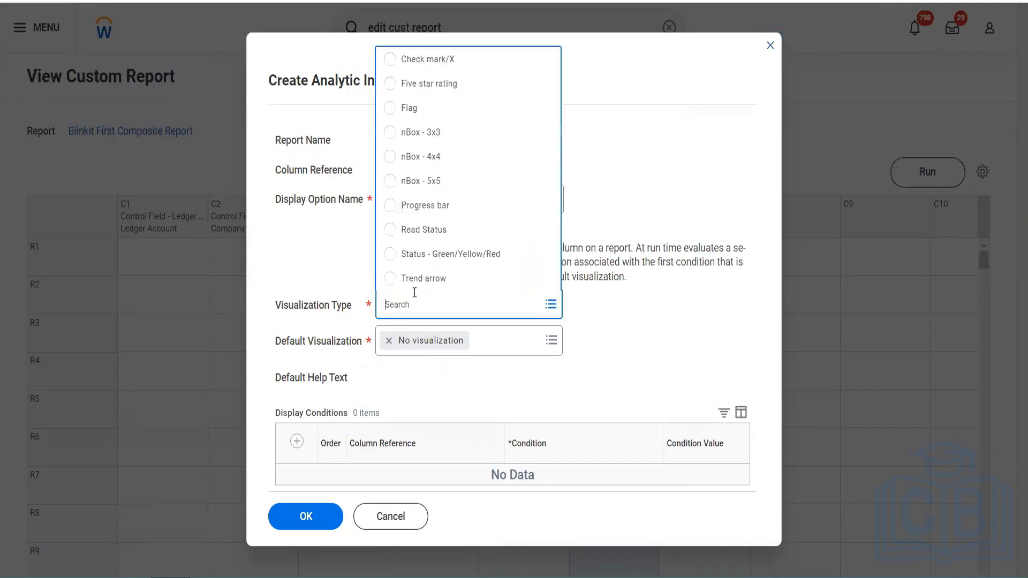
click(422, 113)
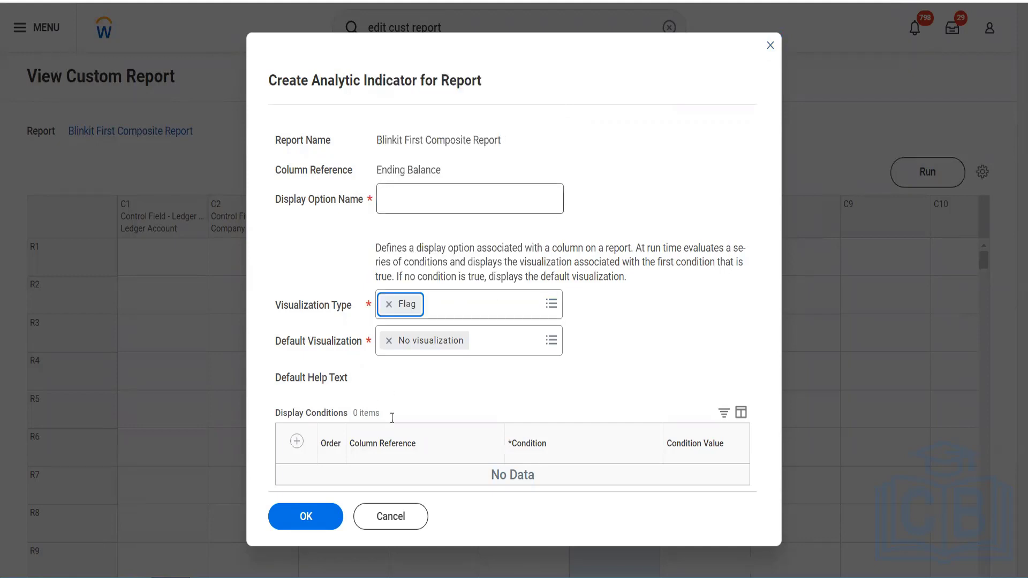
click(419, 190)
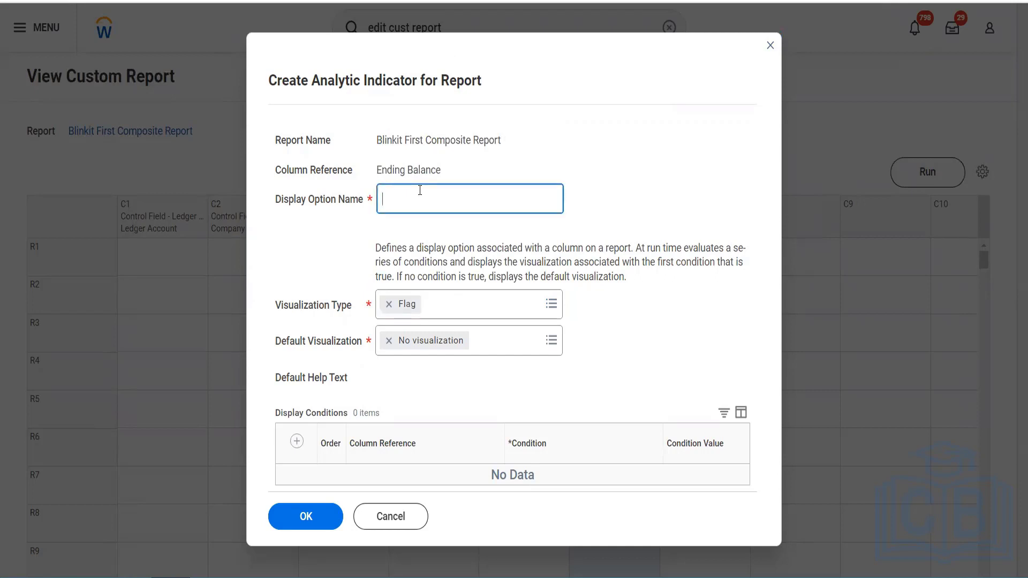
text(Red Flag)
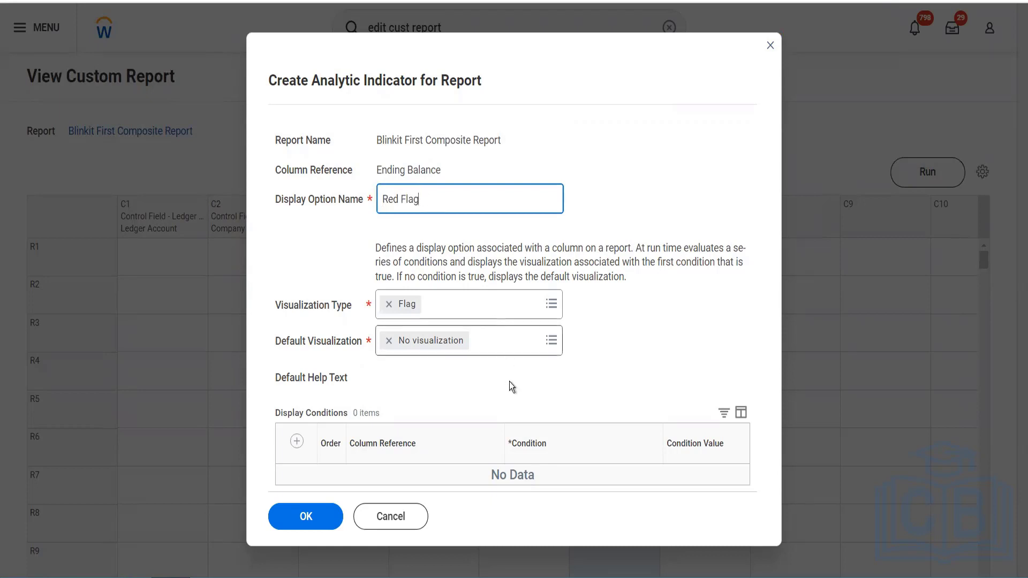
- Add a display condition row to the indicator and set its Default Visualization to Red flag
click(297, 442)
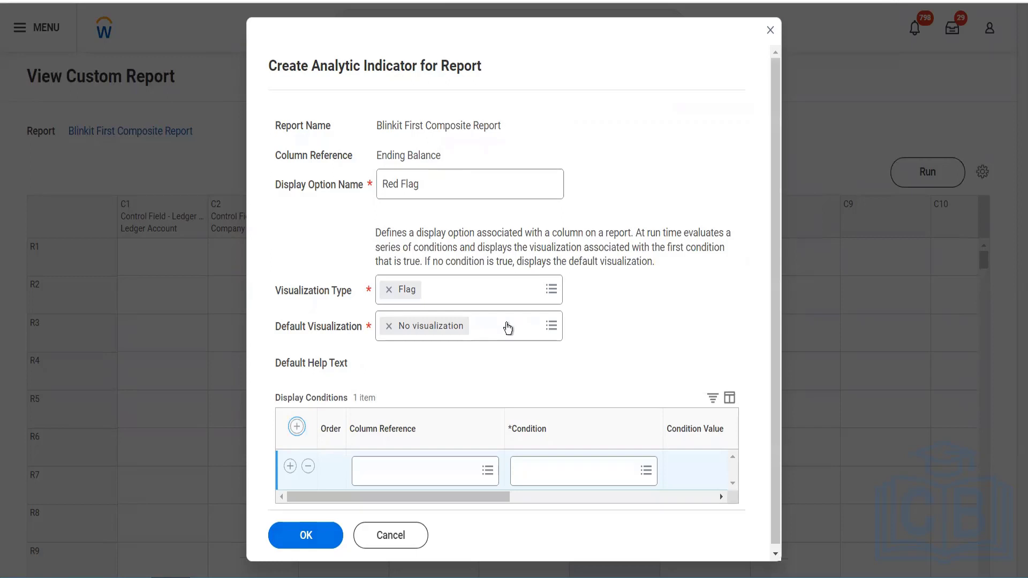
click(534, 329)
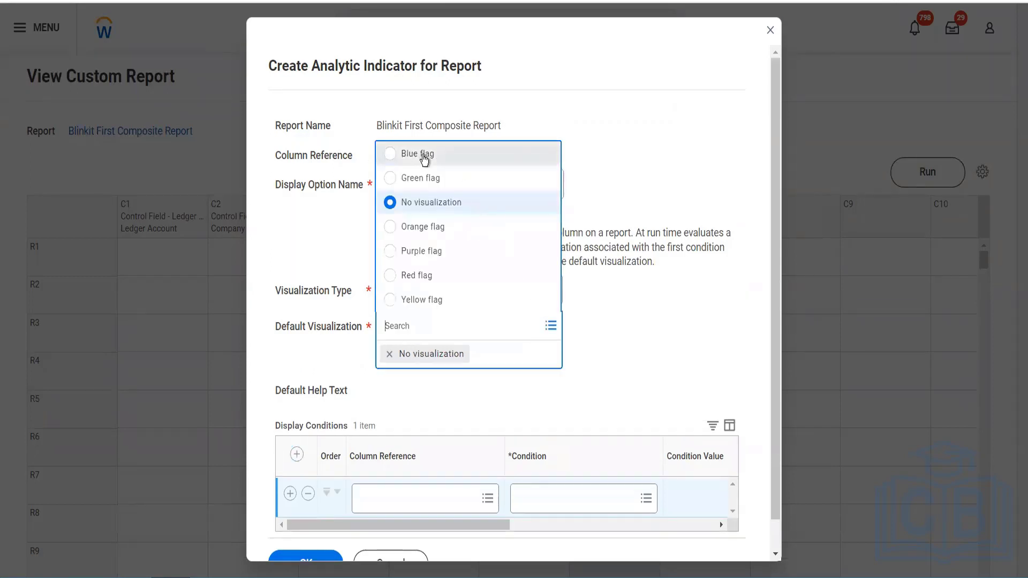
click(436, 283)
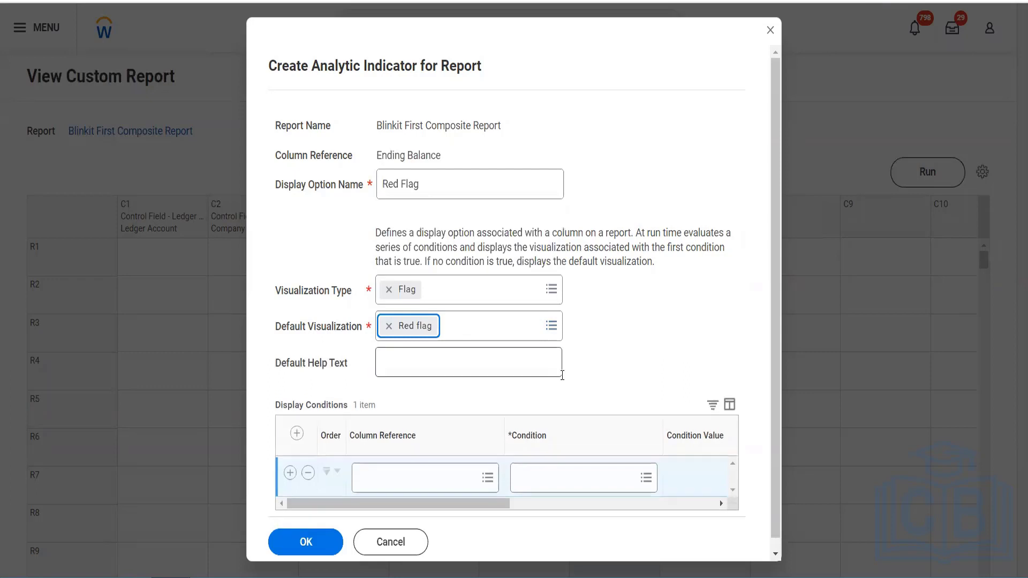
- Enter default help text asking readers to reach out to the named contact person if there is a red flag
click(481, 373)
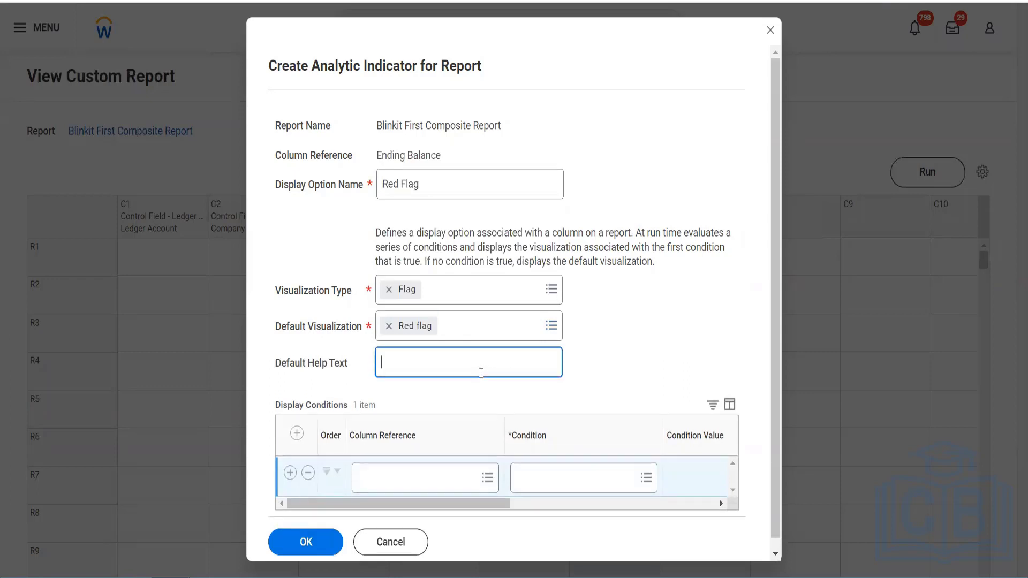
text(Please reach o)
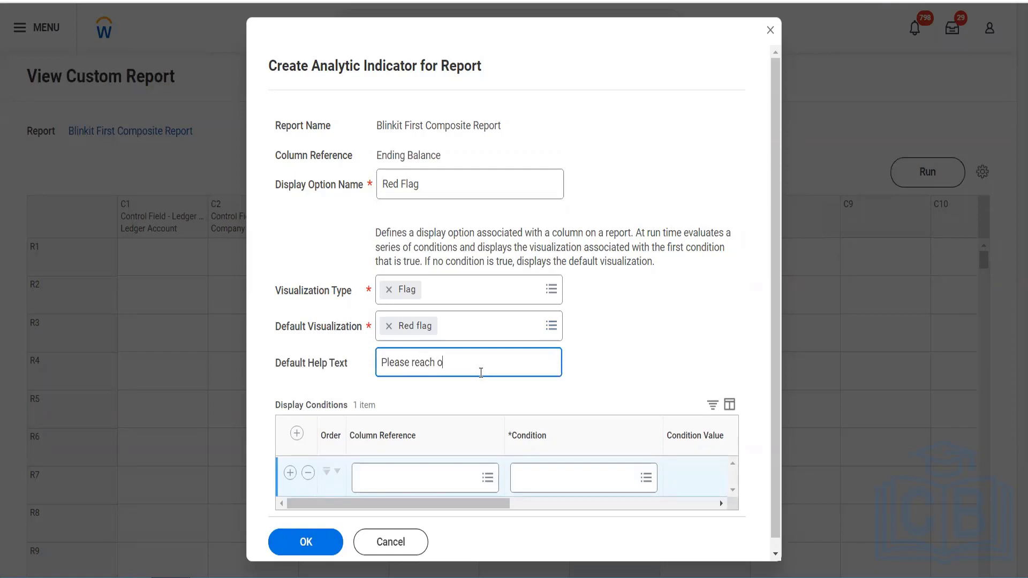
text(ut to Terresa if there is a red flag)
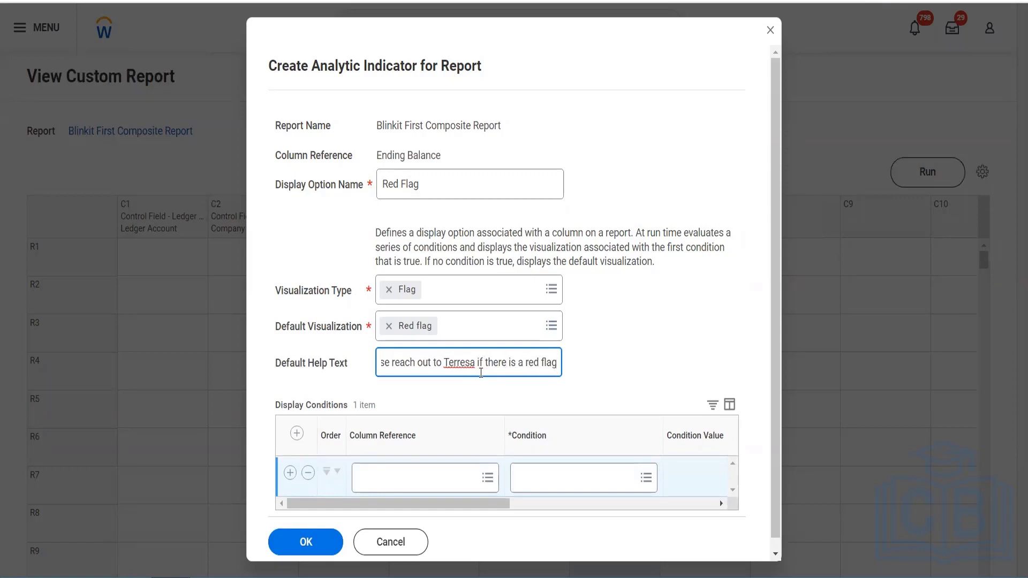
- Set the display condition's column reference to C6 (Ending Balance) and its condition to less than
scroll(480, 373, down, 1)
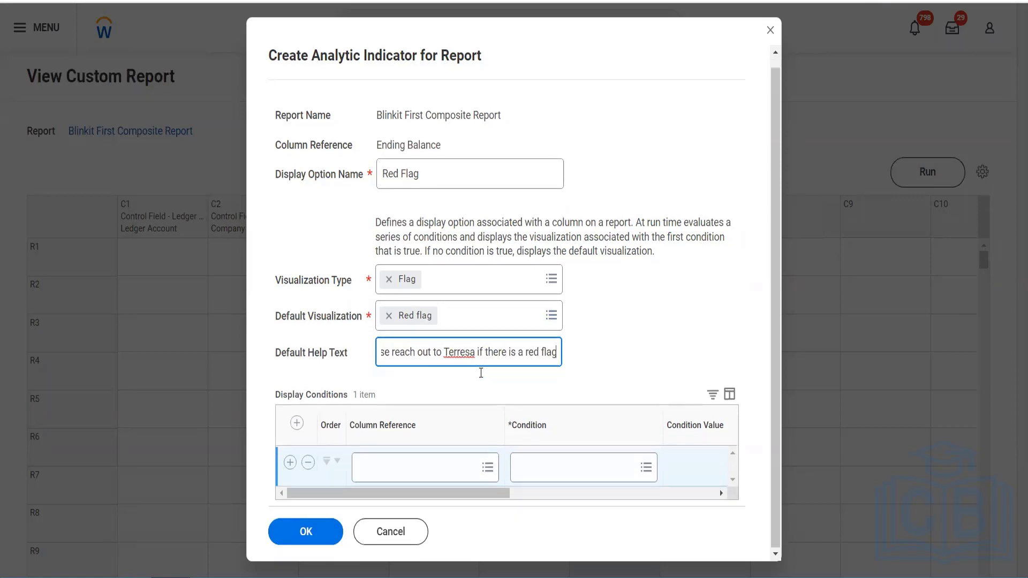
click(429, 471)
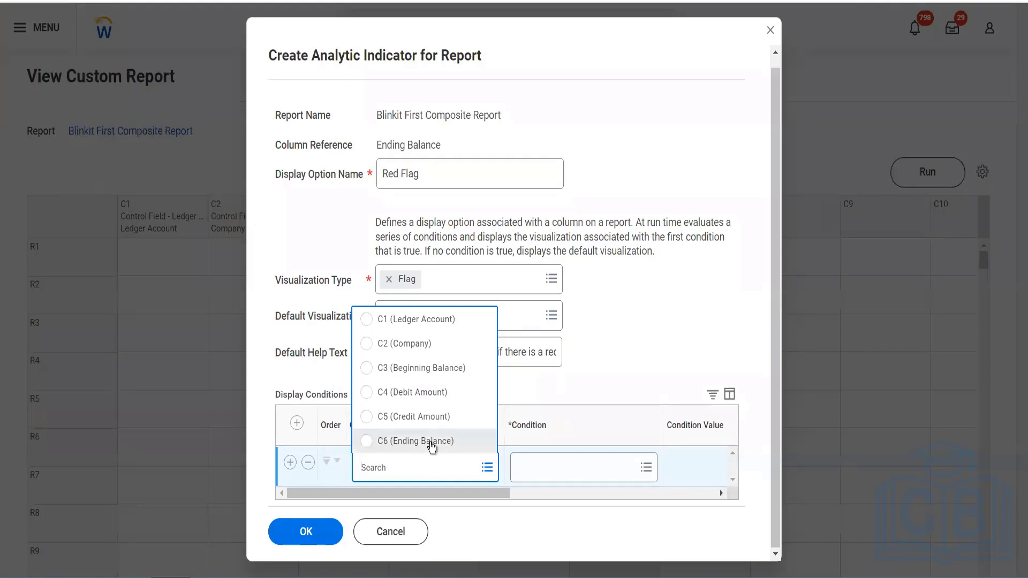
click(431, 441)
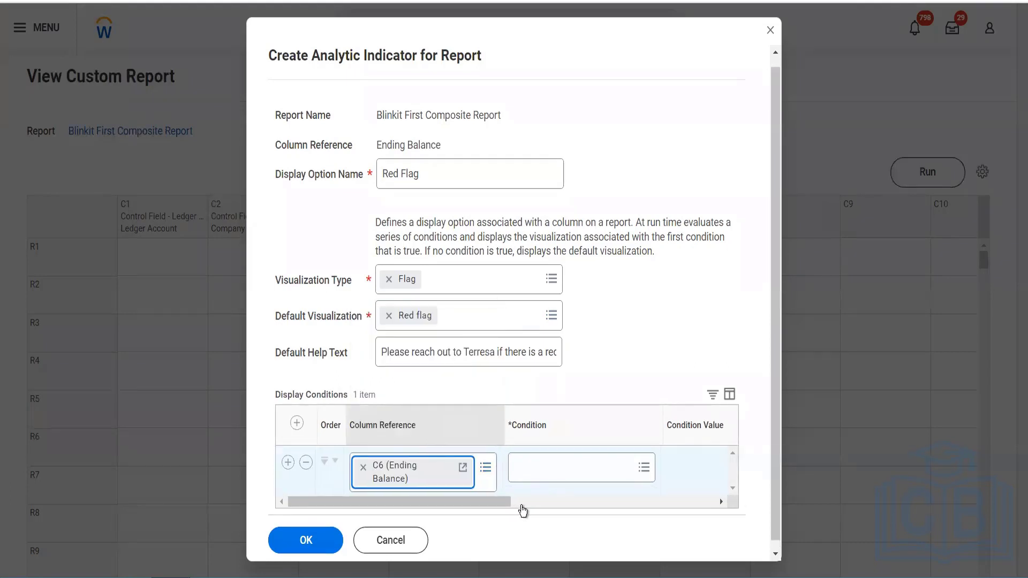
scroll(534, 504, right, 3)
click(480, 472)
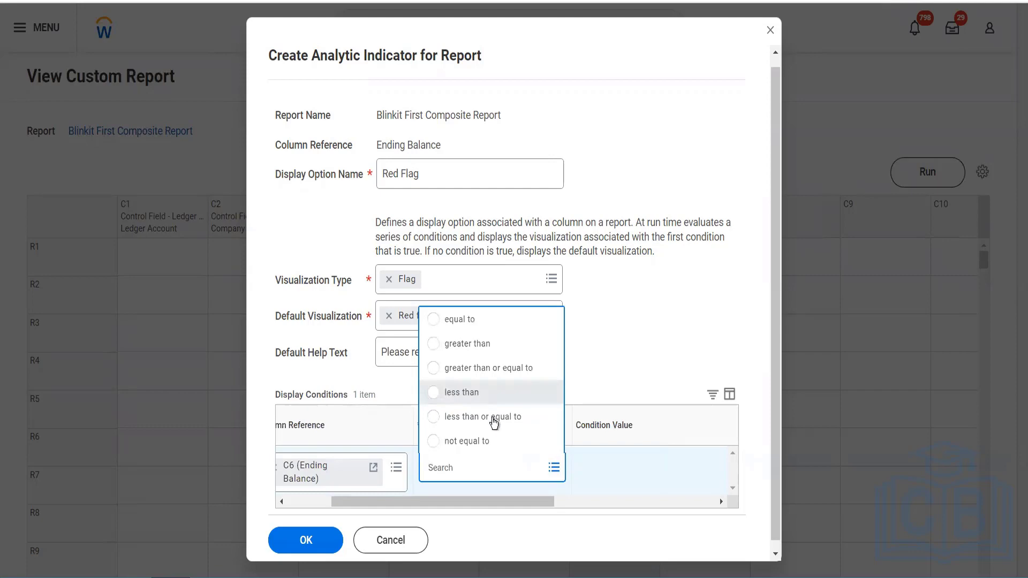
click(580, 502)
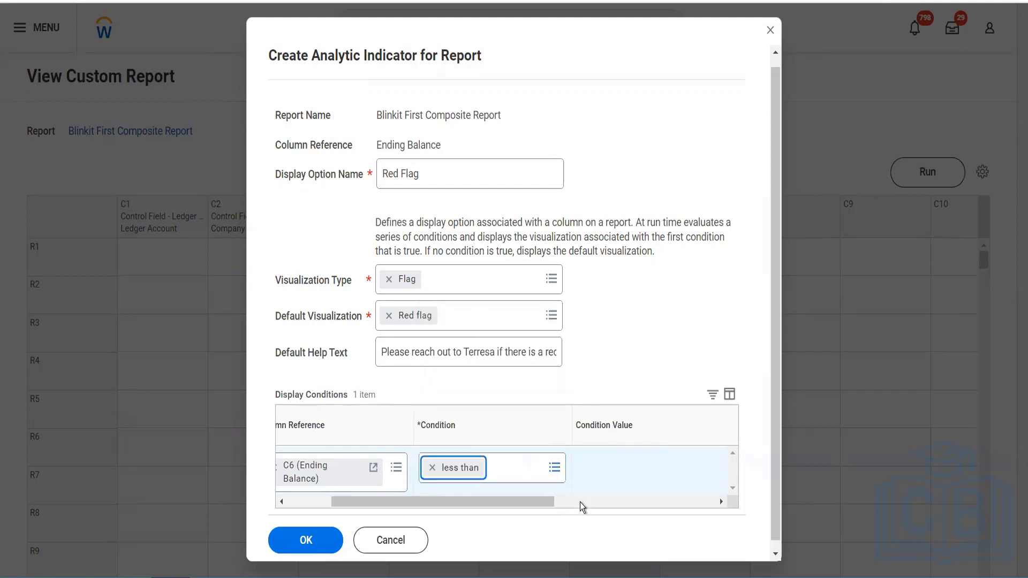
- Set the display condition's value to 2500 and its visualization to Red flag
click(579, 502)
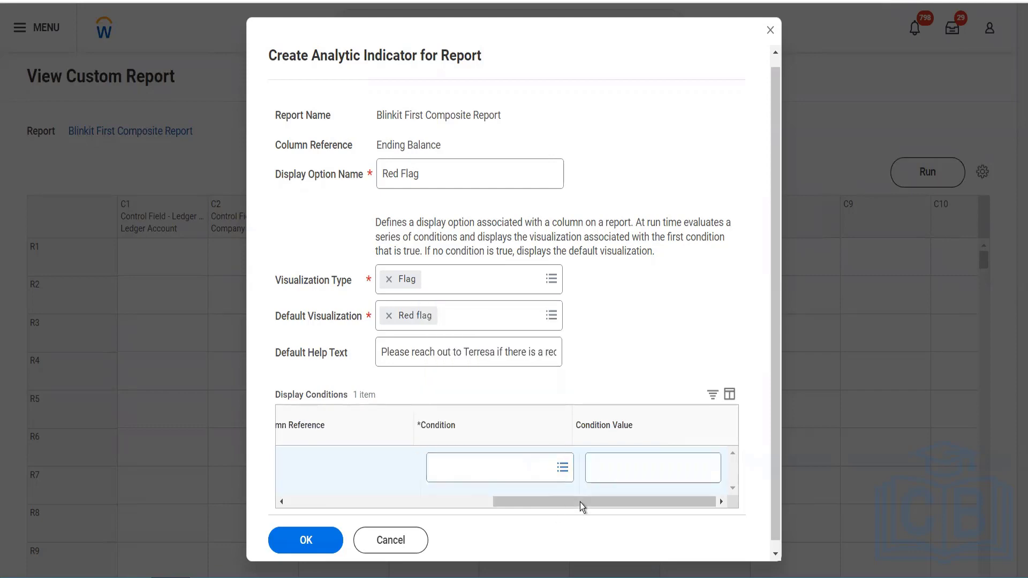
click(436, 508)
drag(471, 504, 516, 503)
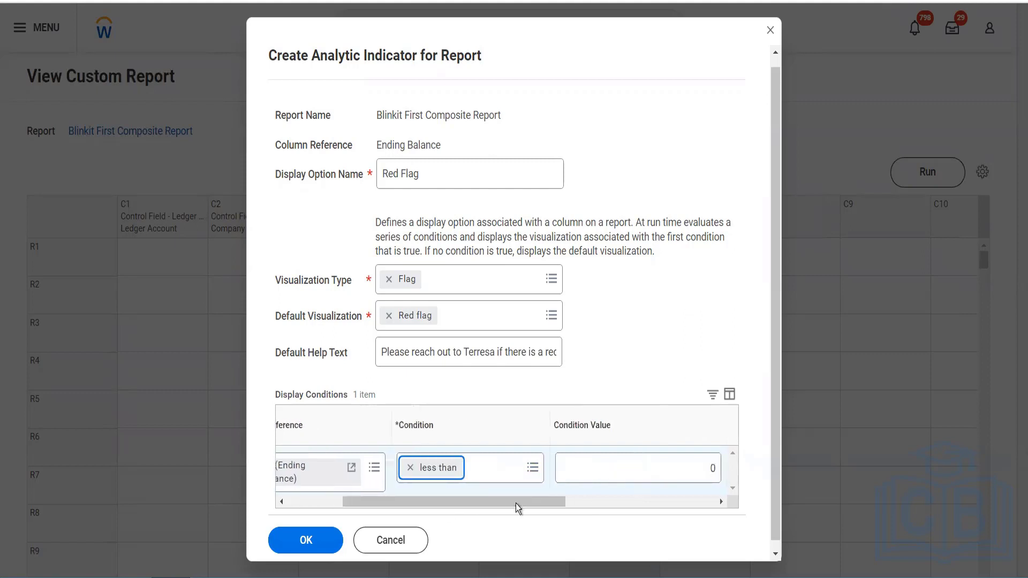
click(708, 471)
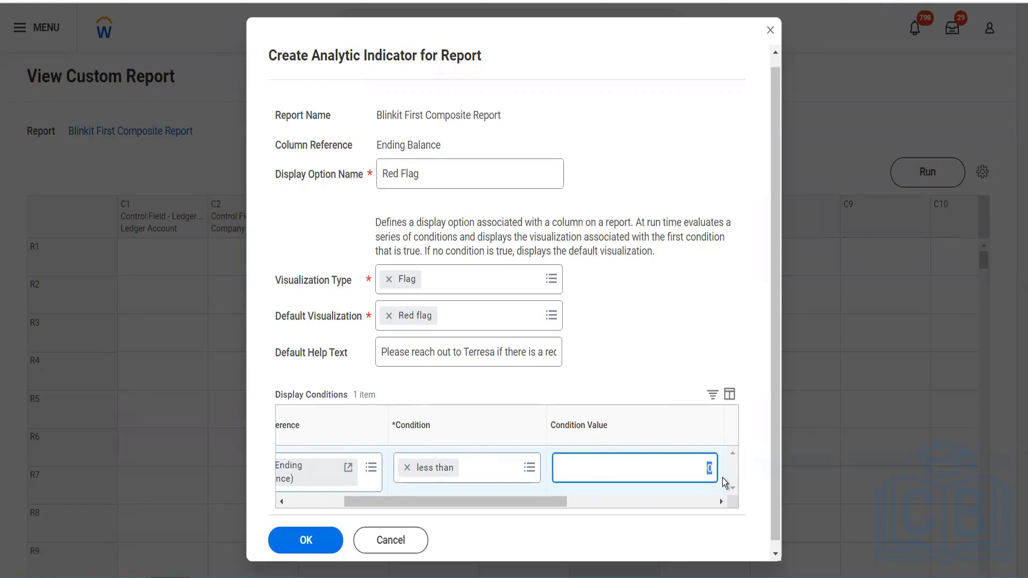
text(25000)
key(BackSpace)
key(BackSpace)
key(BackSpace)
key(Tab)
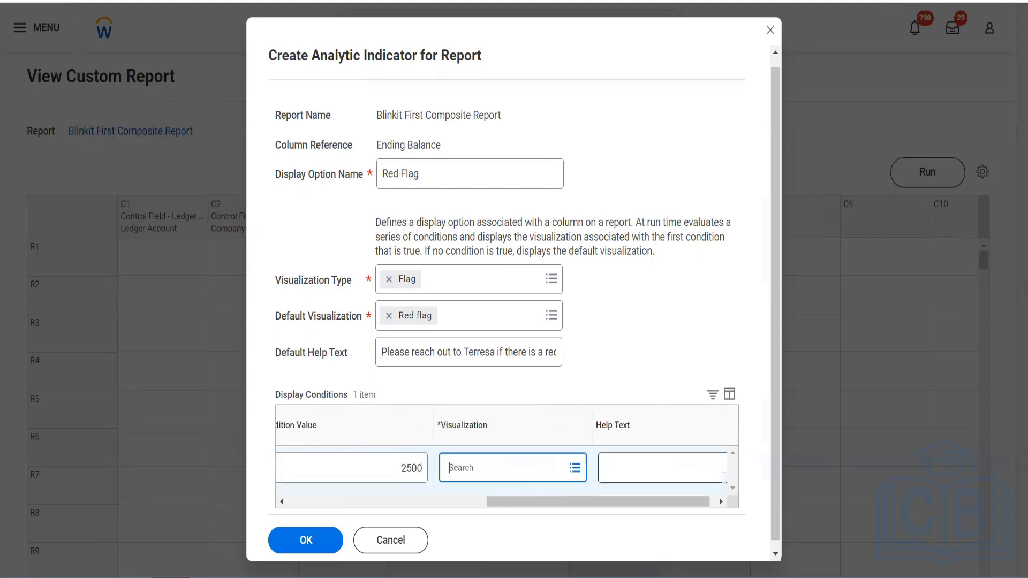
click(530, 477)
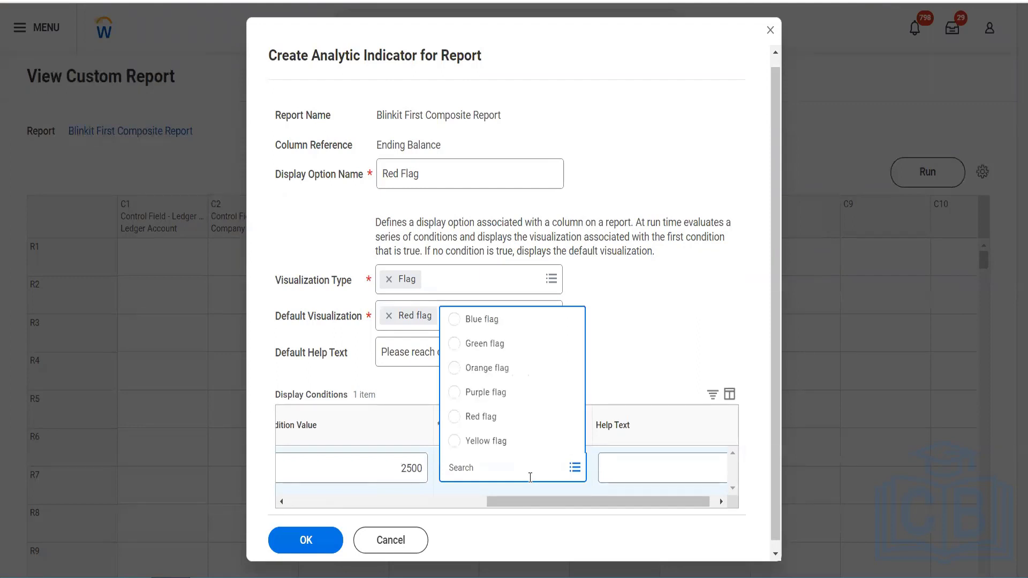
click(493, 423)
- Copy the default help text into the display condition's help text, and save the indicator and the Ending Balance column
click(426, 357)
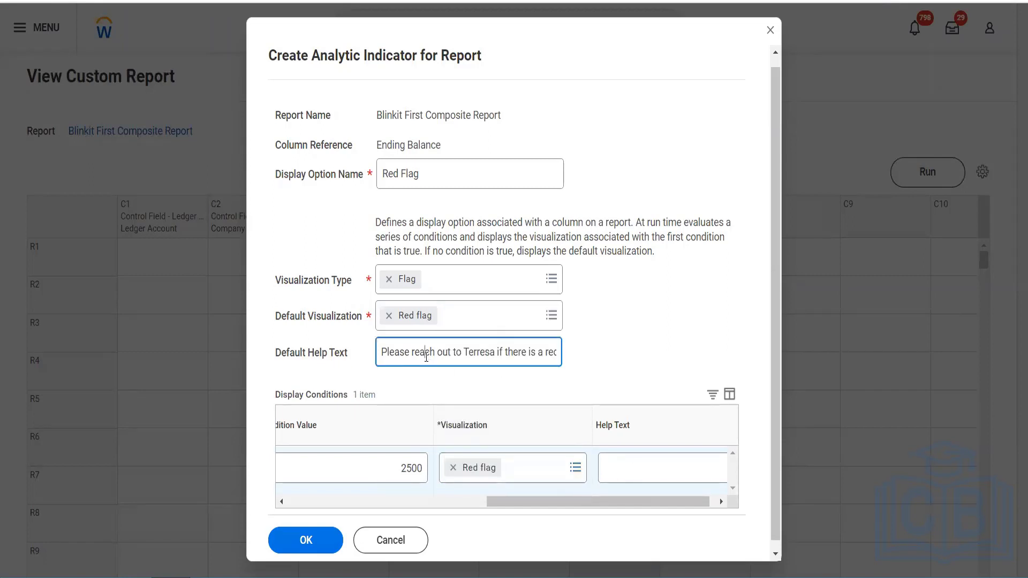
key(ctrl+a)
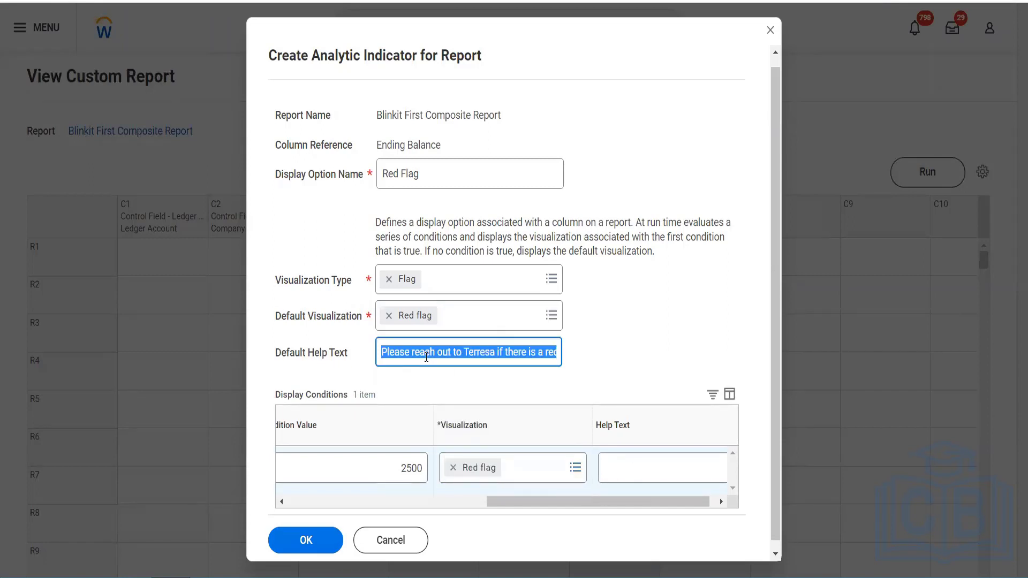
click(636, 463)
text(Please reach out to Terresa if there is a red flag)
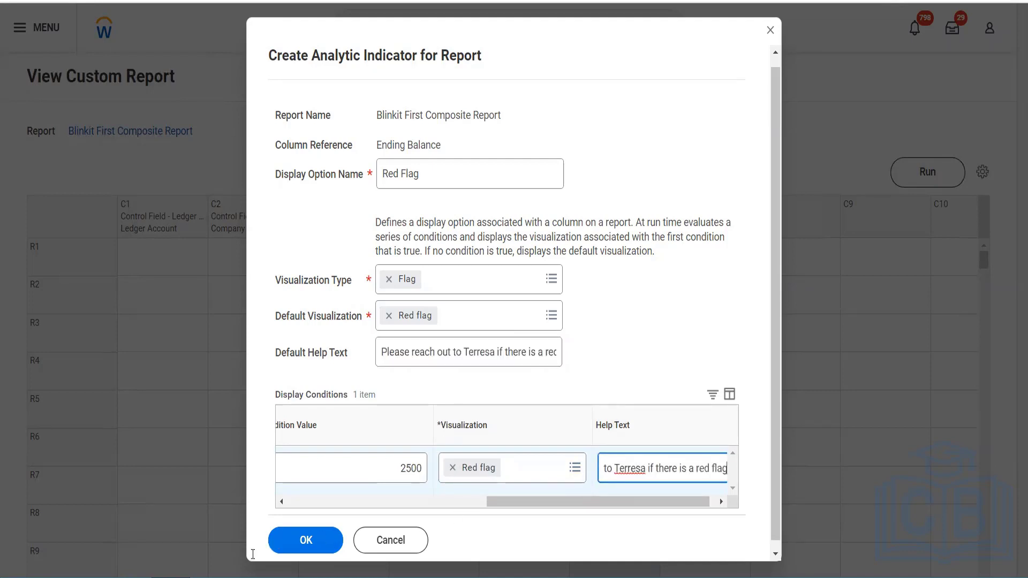
click(294, 543)
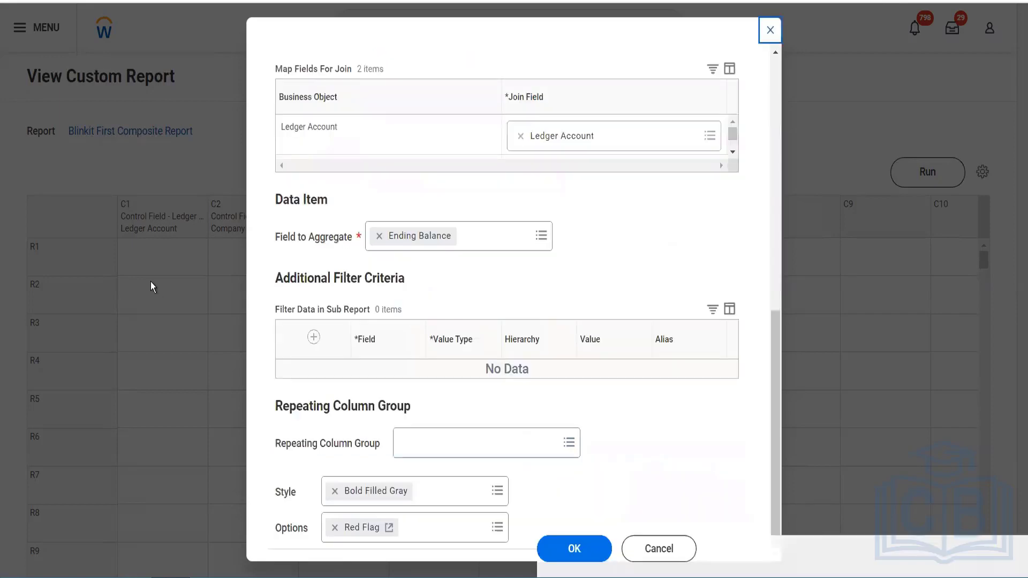
scroll(361, 410, down, 3)
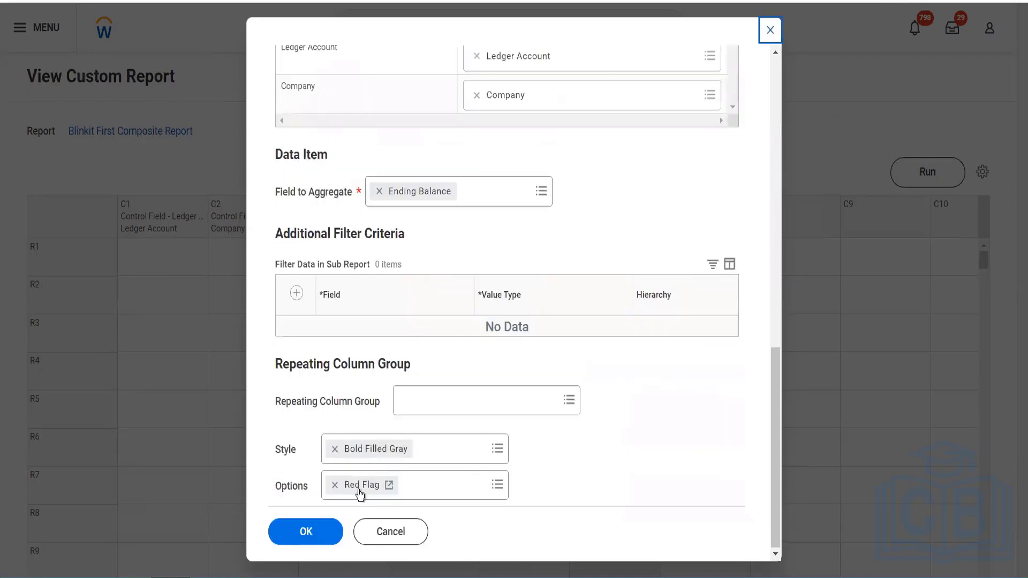
click(315, 528)
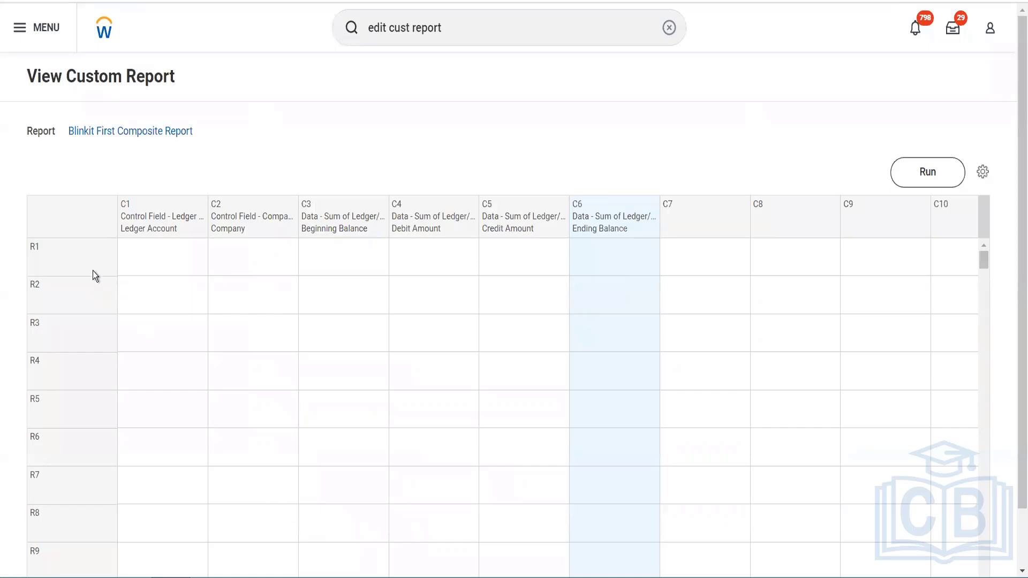
- Define row R1 as a Combine Data row named "Total"
click(100, 266)
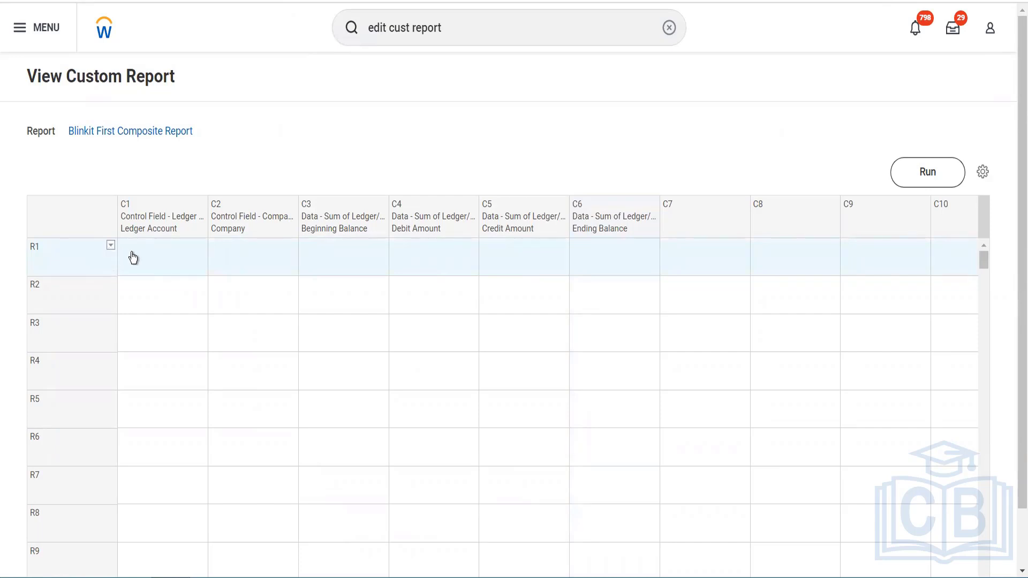
click(148, 260)
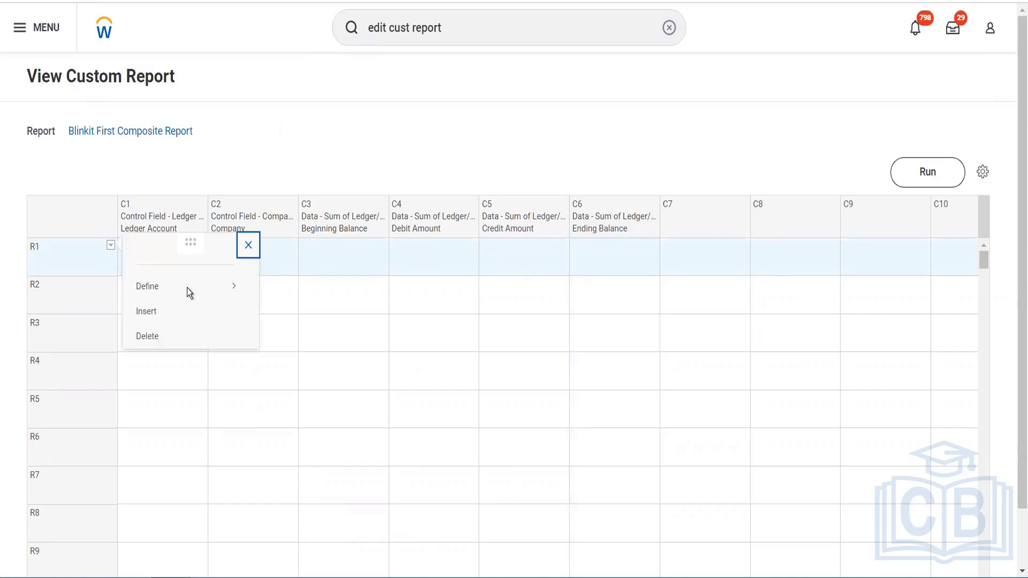
click(210, 294)
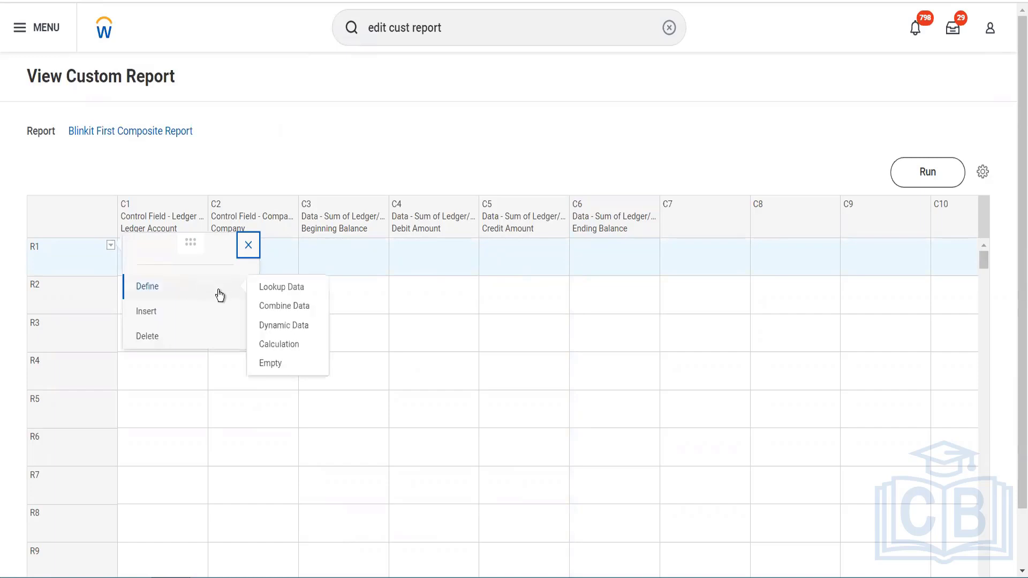
click(284, 307)
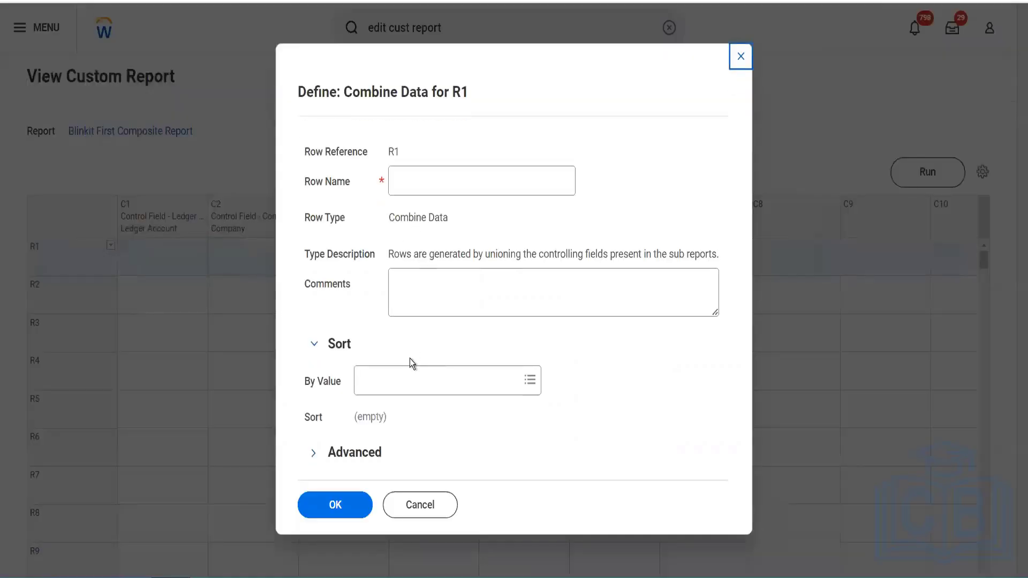
click(453, 180)
text(Tot)
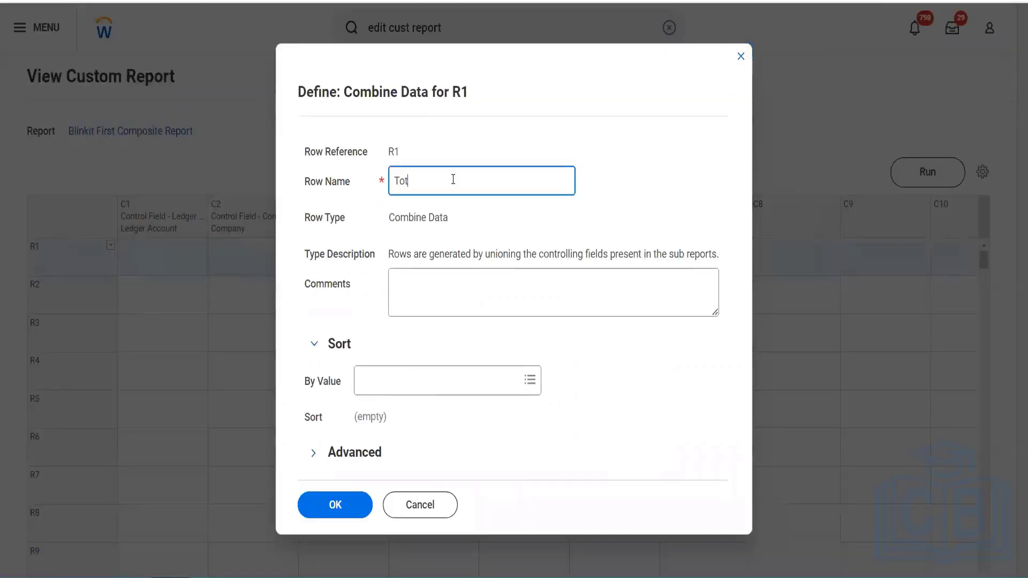
text(al)
- Sort the Total row by the value R1C1 (current row) (Ledger Account) and save the row definition
click(460, 381)
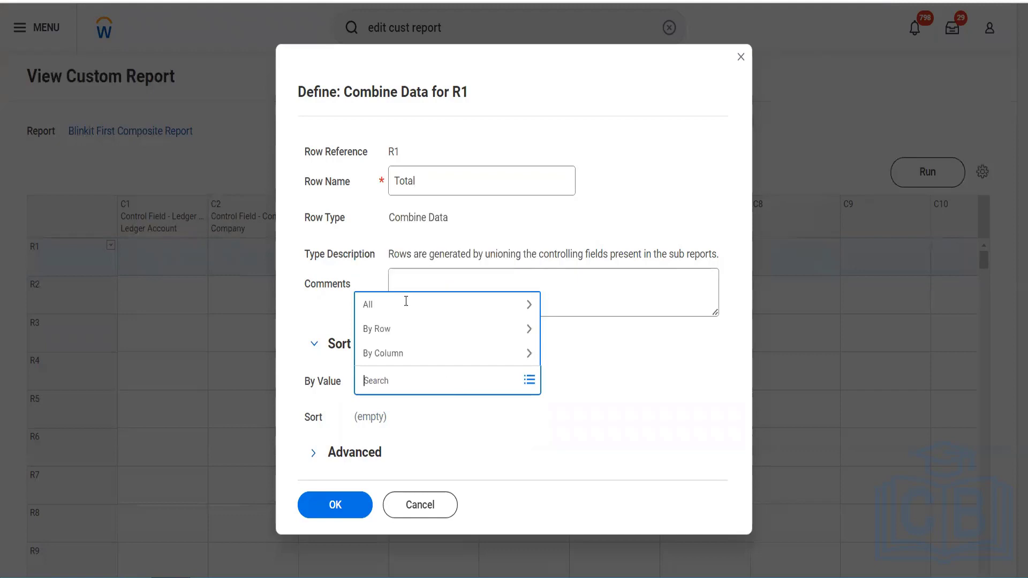
click(406, 303)
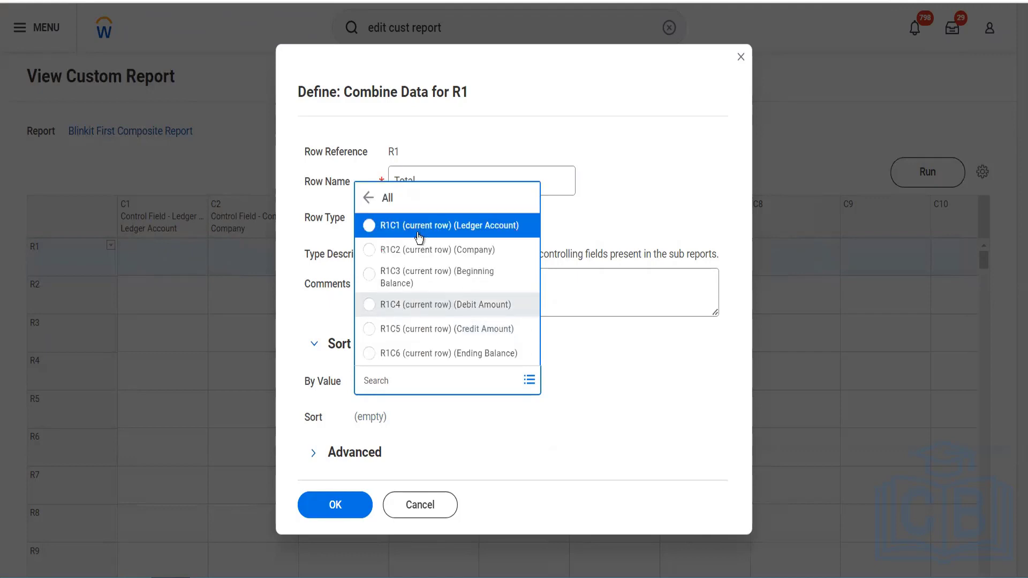
click(418, 234)
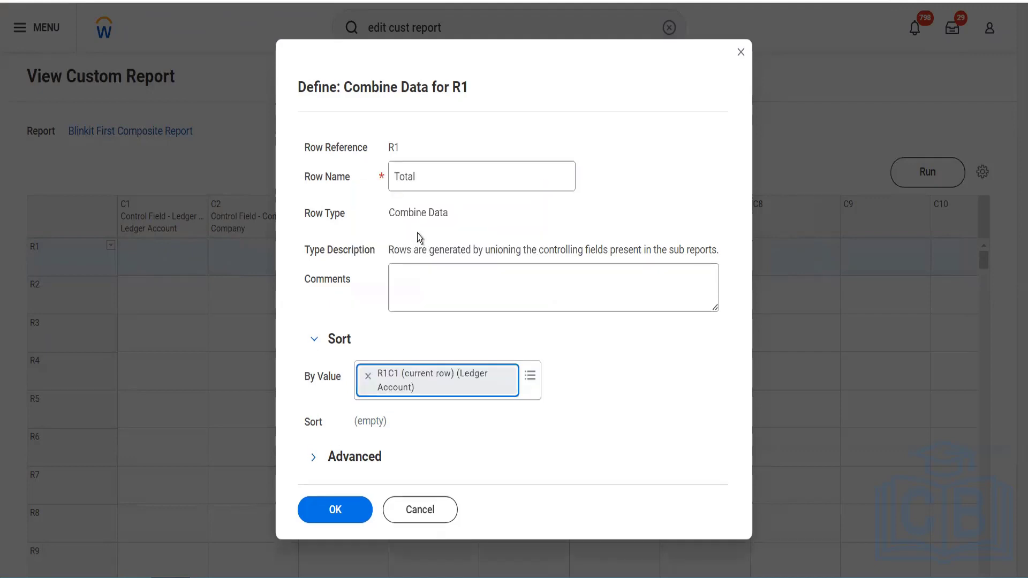
click(341, 522)
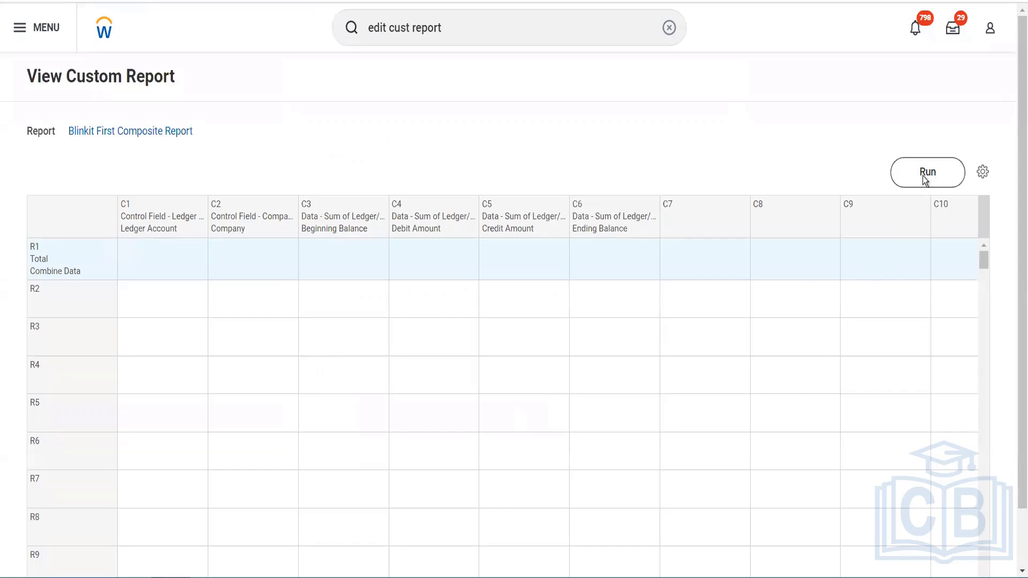
- Run the composite report with the saved filter GMS UAS and check the help text of the Ending Balance red flag
click(923, 176)
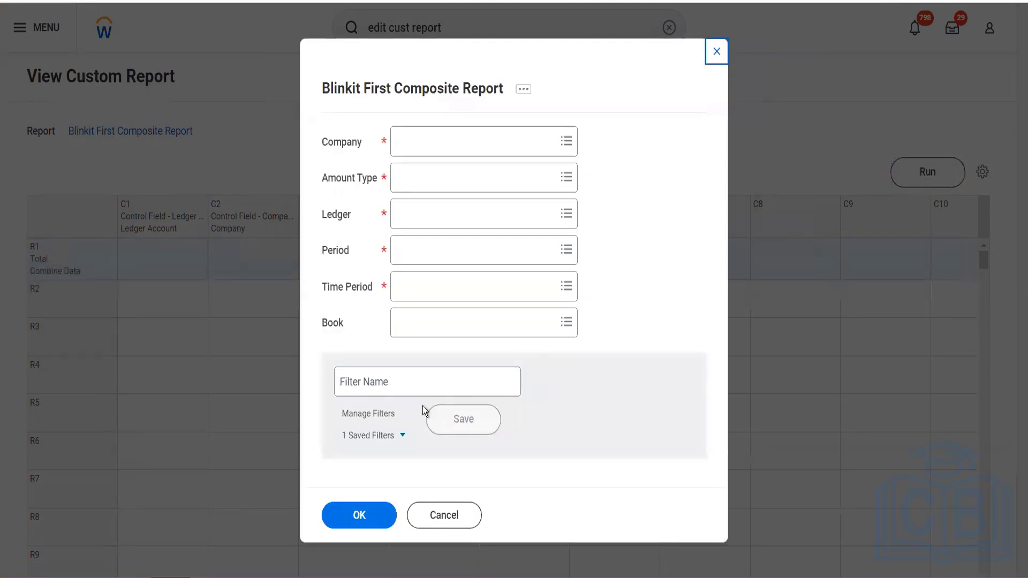
click(387, 435)
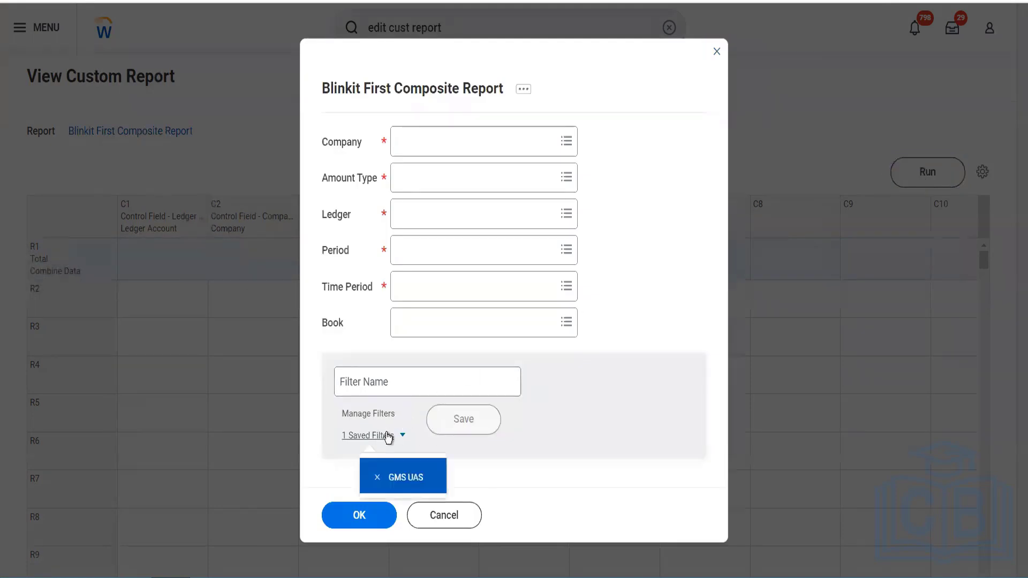
click(406, 477)
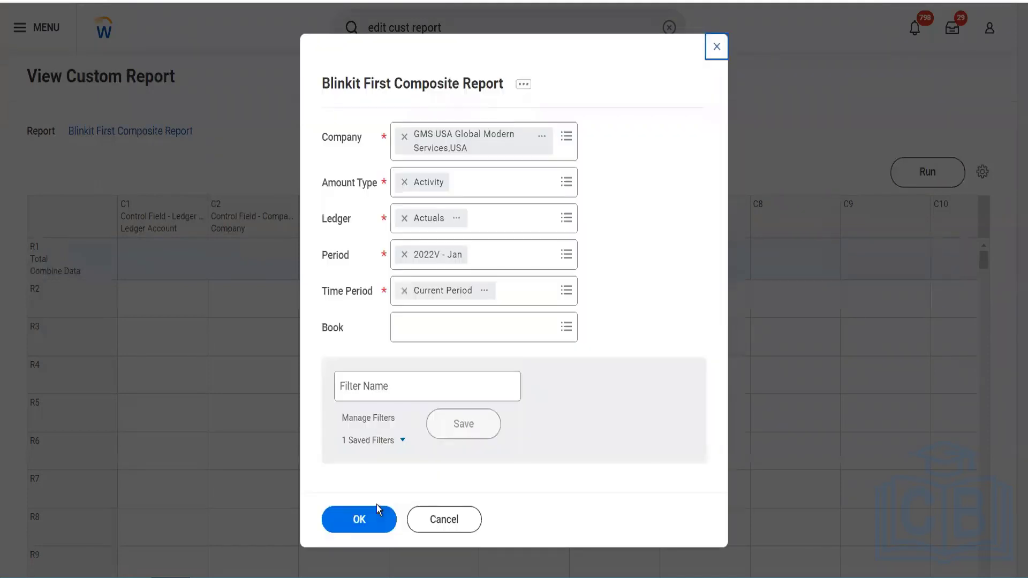
click(368, 522)
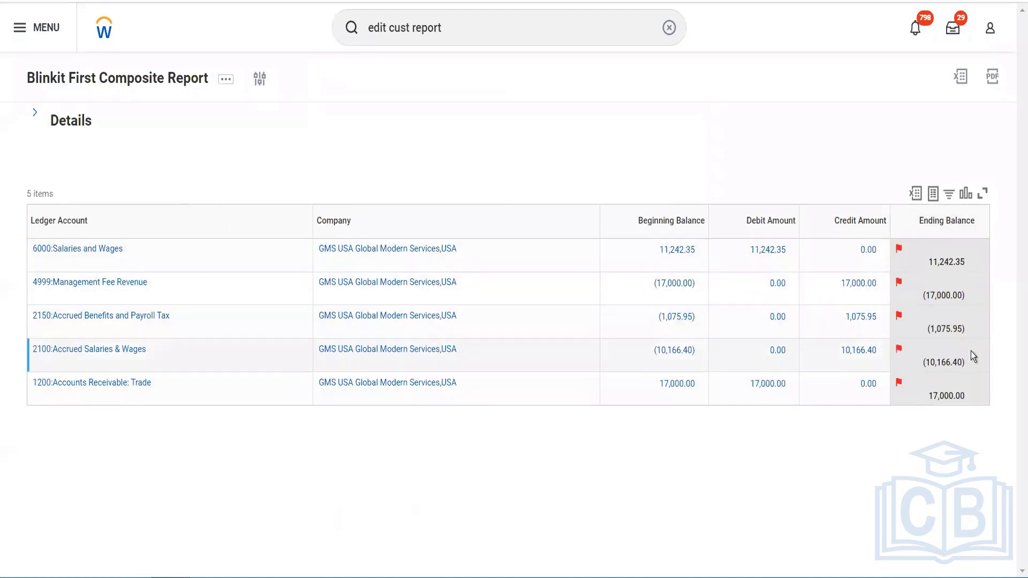
mouse_move(971, 351)
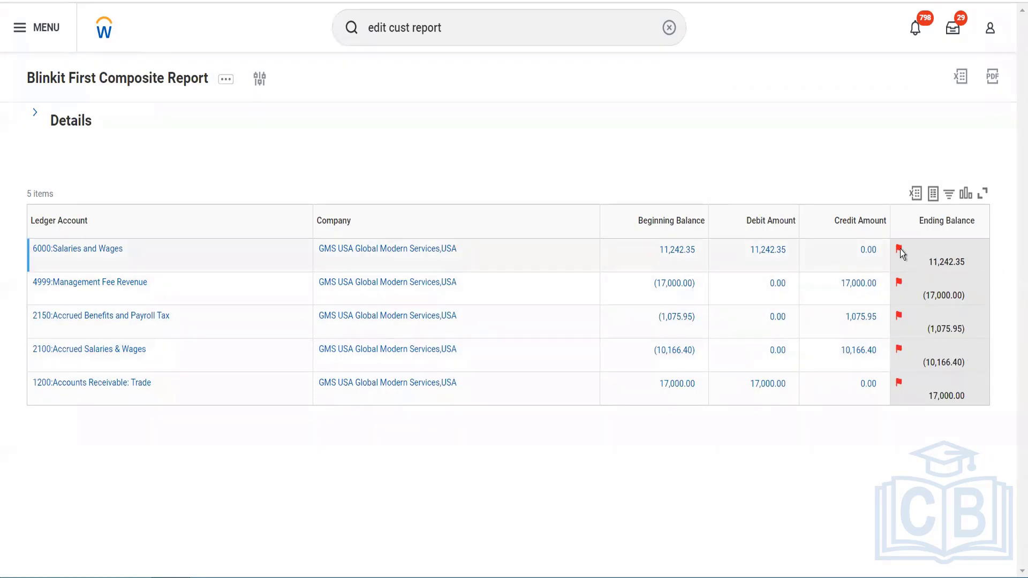
mouse_move(900, 249)
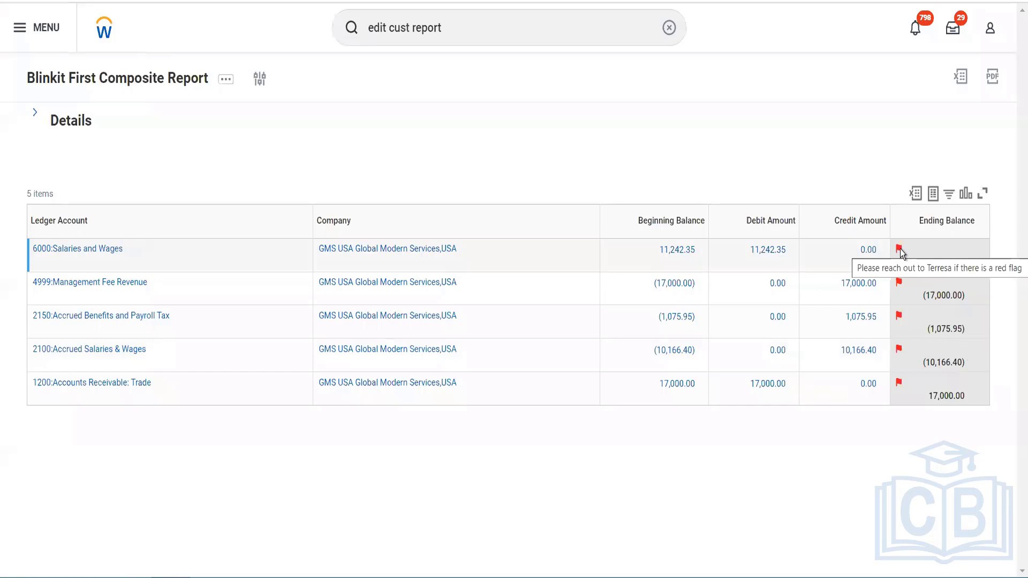
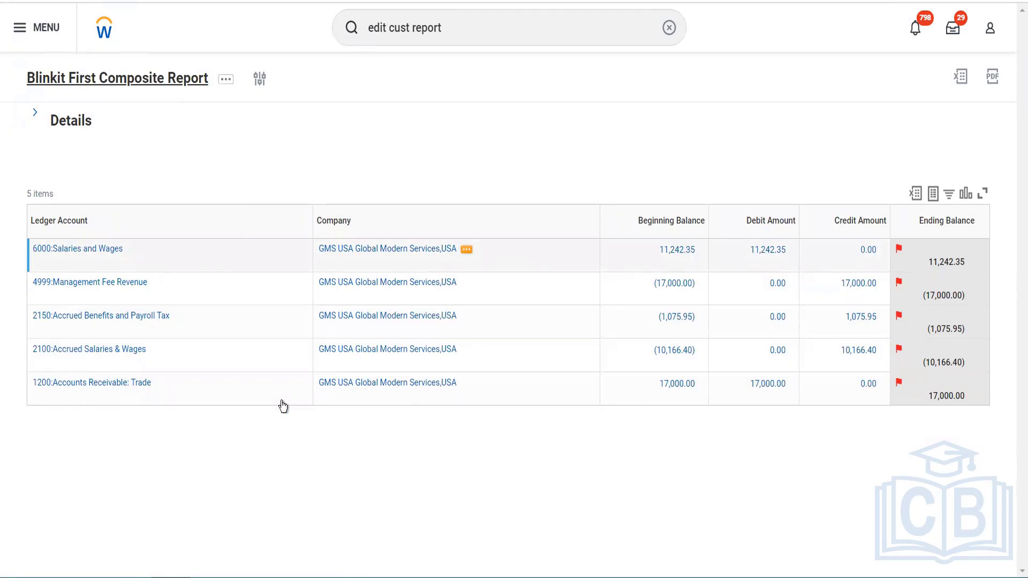
- Return to the report definition, open row R1 (Total) for editing, and apply the Grand Total style
key(alt+Left)
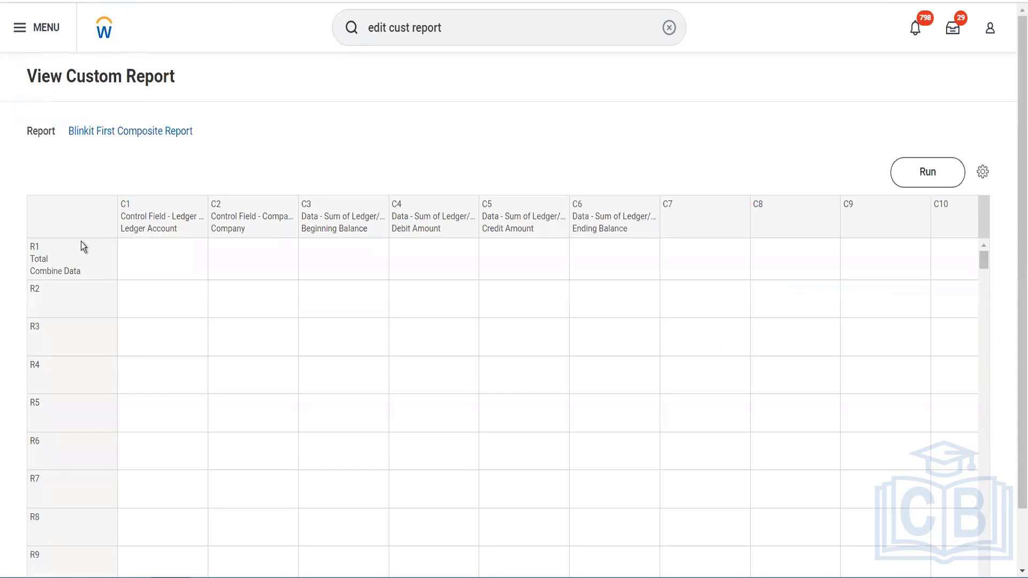
click(110, 249)
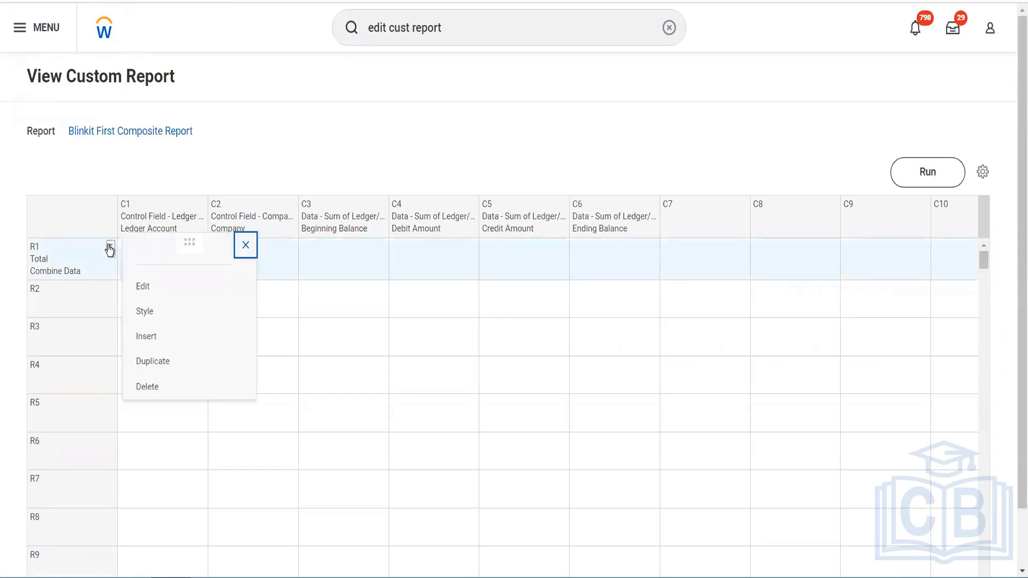
click(160, 290)
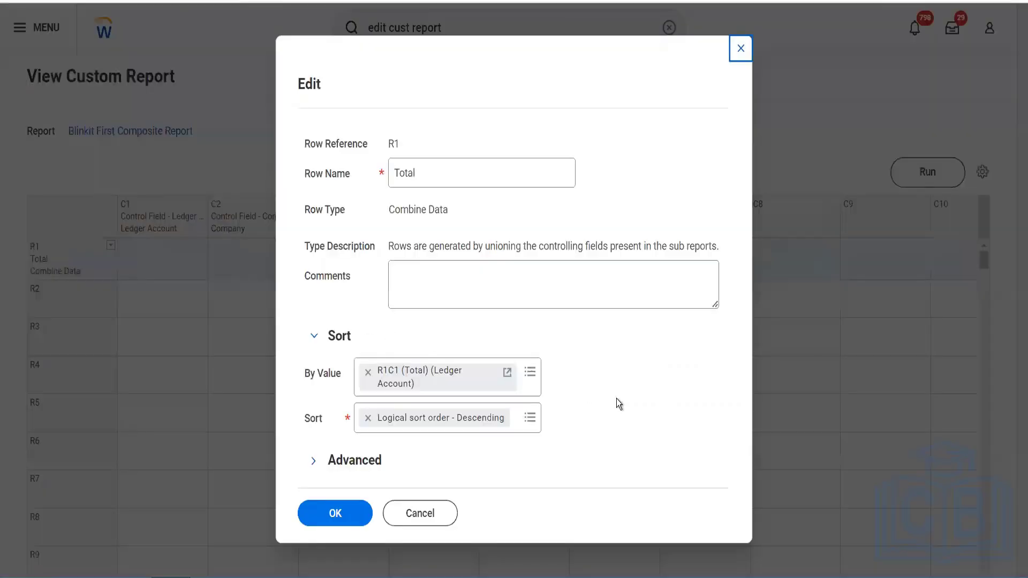
click(355, 460)
scroll(542, 420, down, 2)
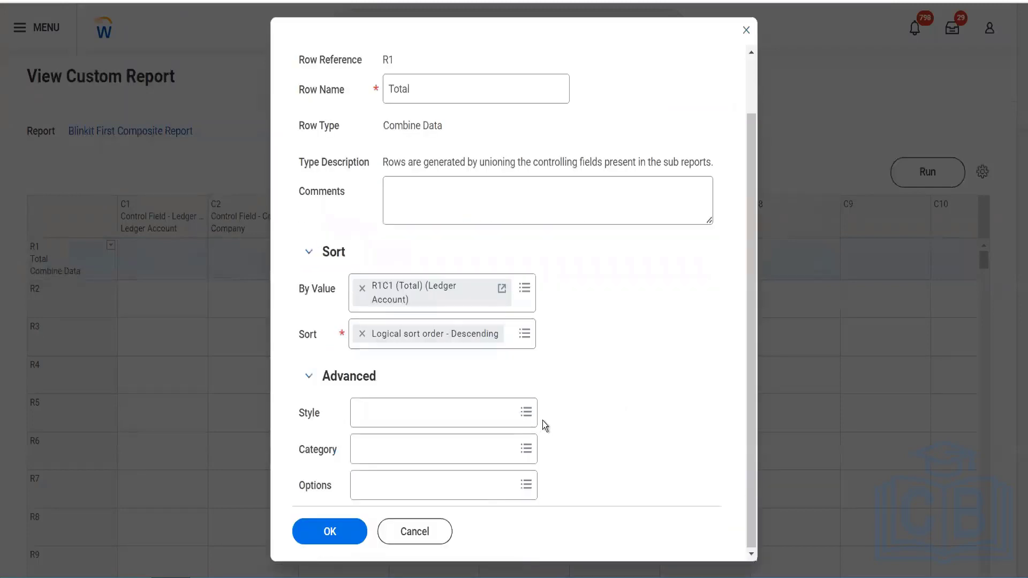
click(404, 493)
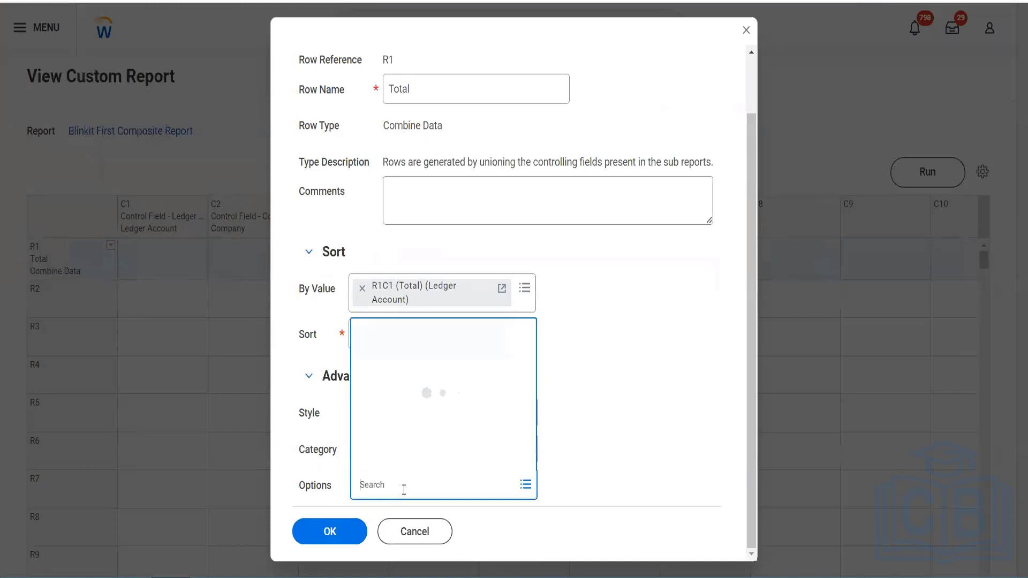
click(387, 433)
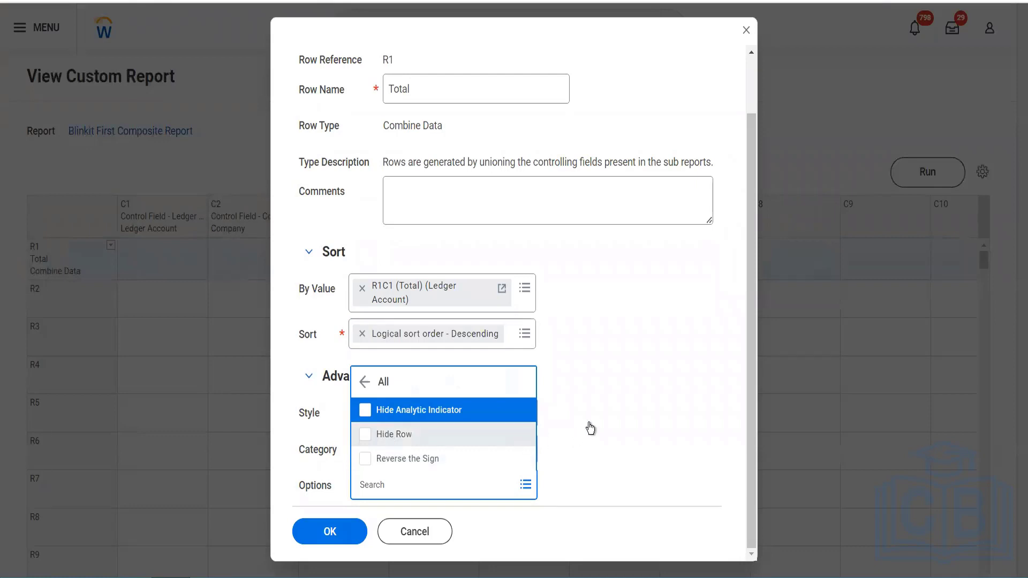
click(590, 426)
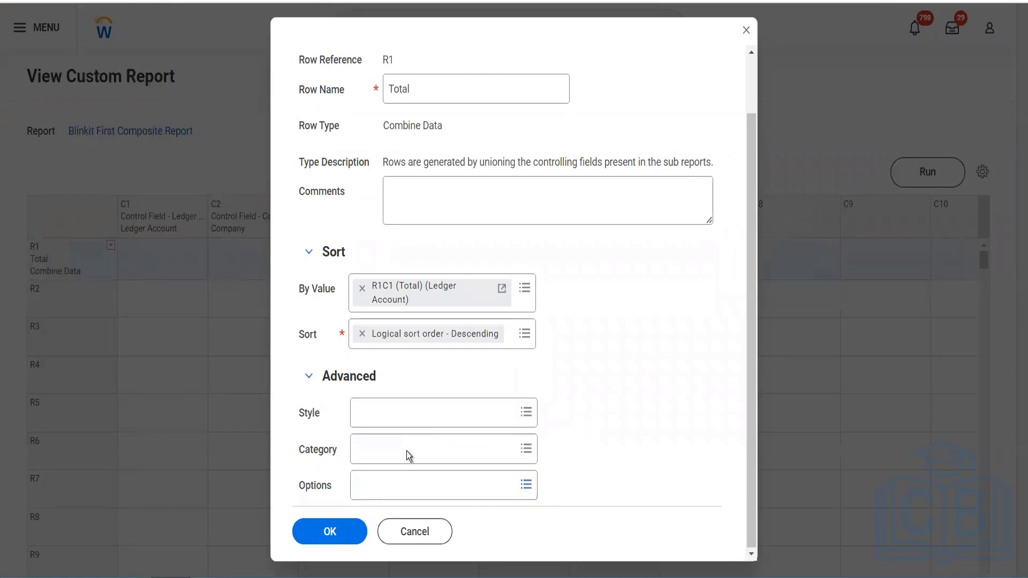
click(379, 415)
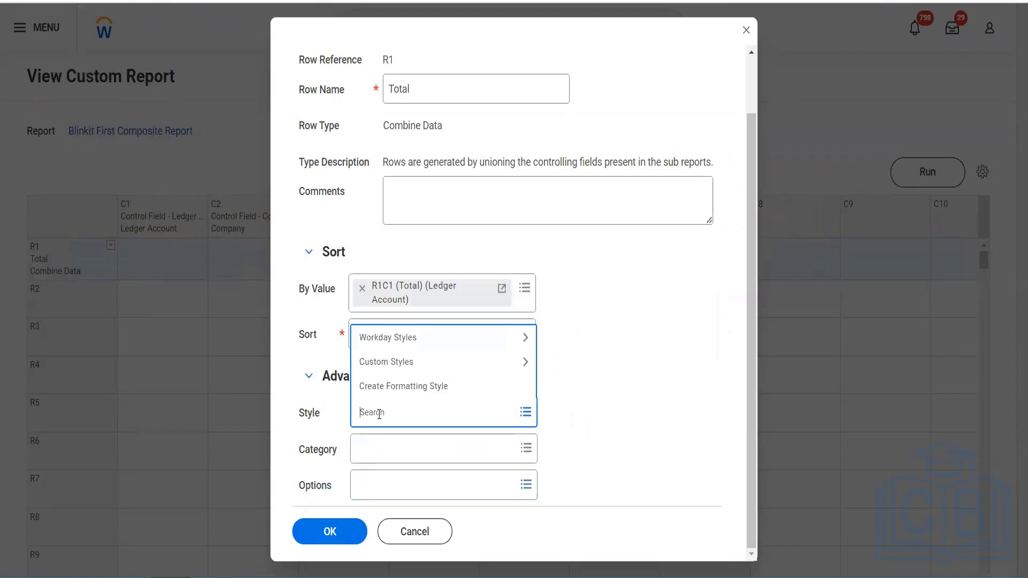
text(grand total)
key(Return)
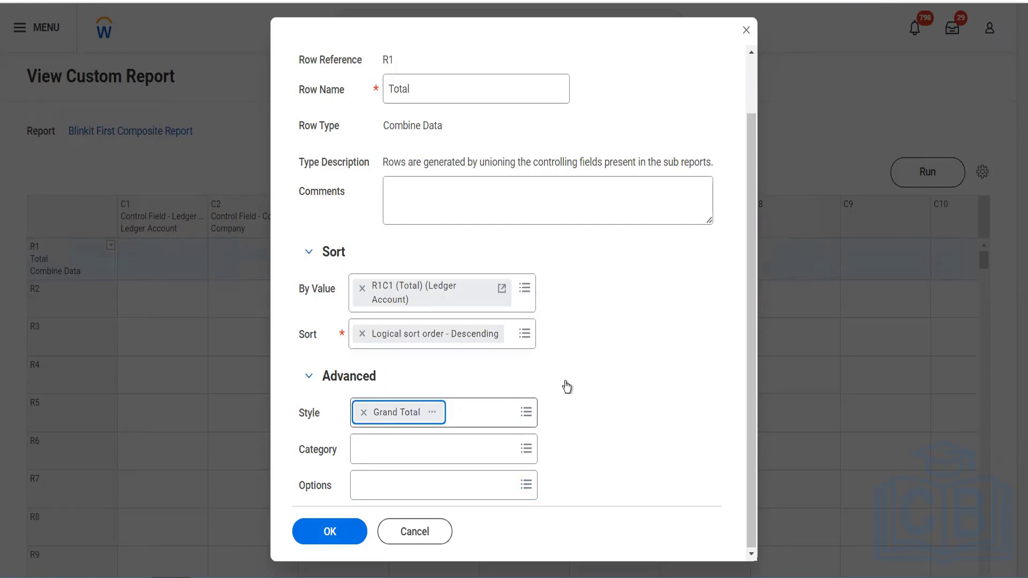
- Set the Total row's sort order to ascending, change its sort value to R1C3 (Total) (Beginning Balance), and save the row
click(525, 340)
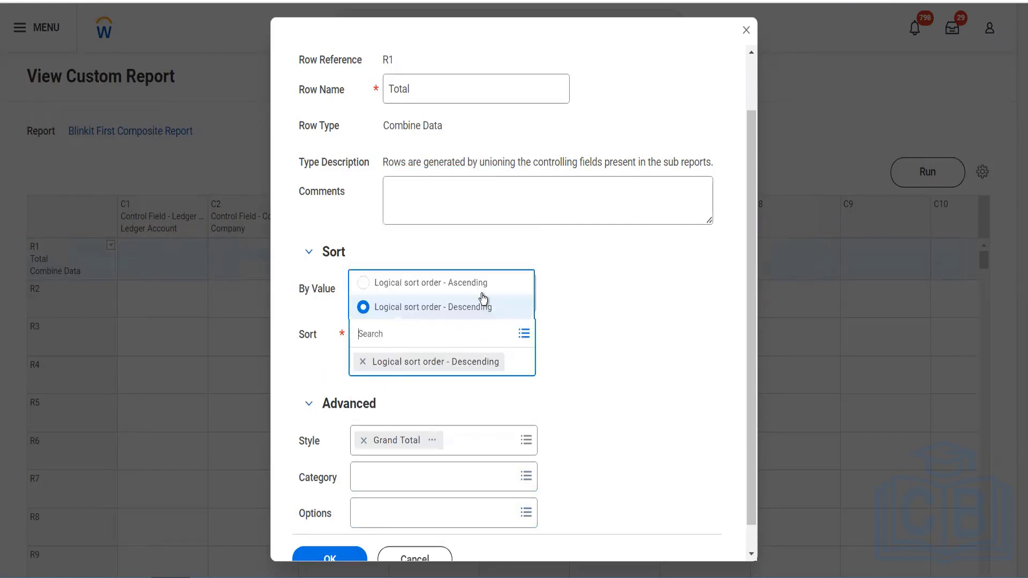
click(480, 288)
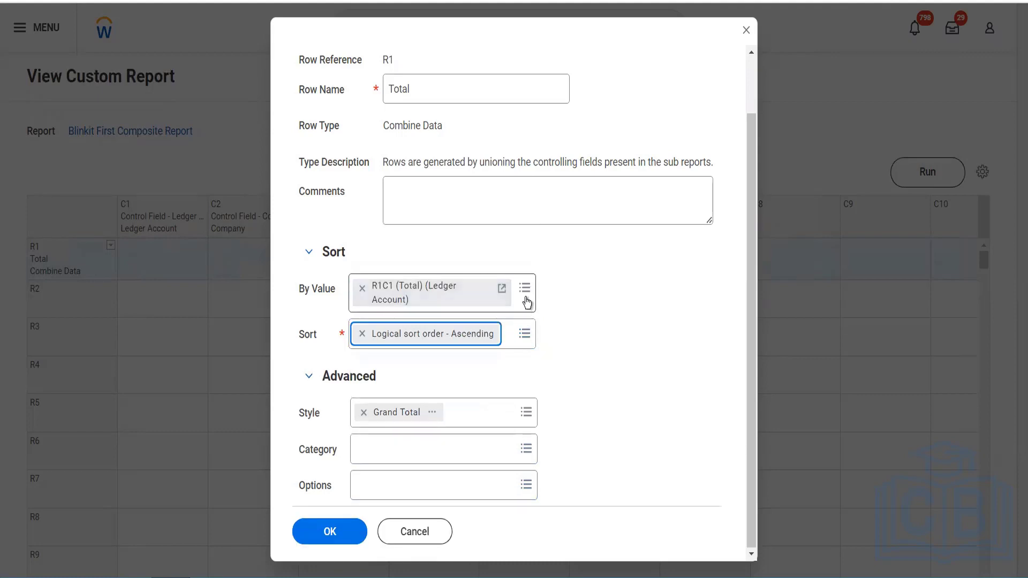
click(526, 298)
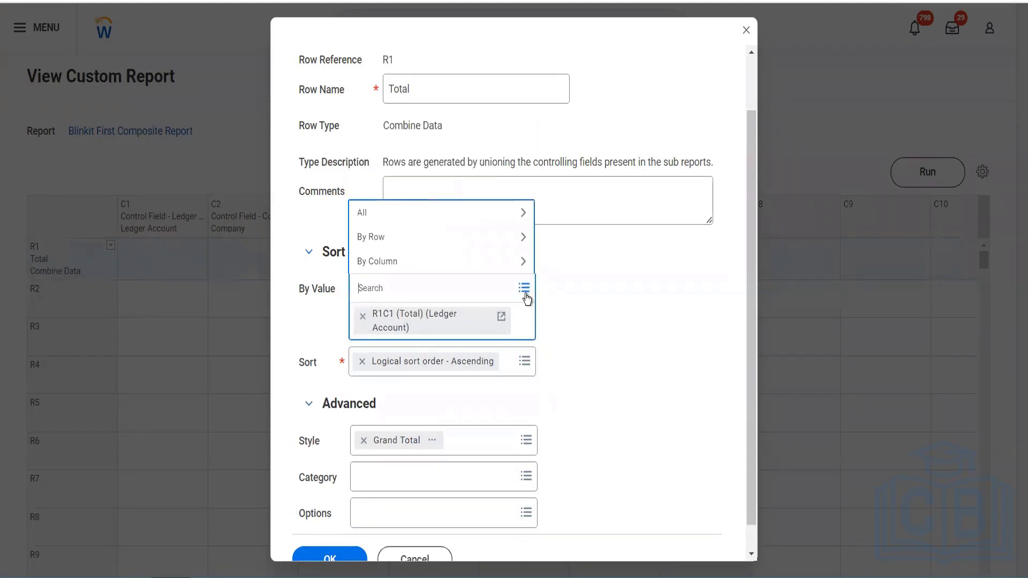
click(401, 209)
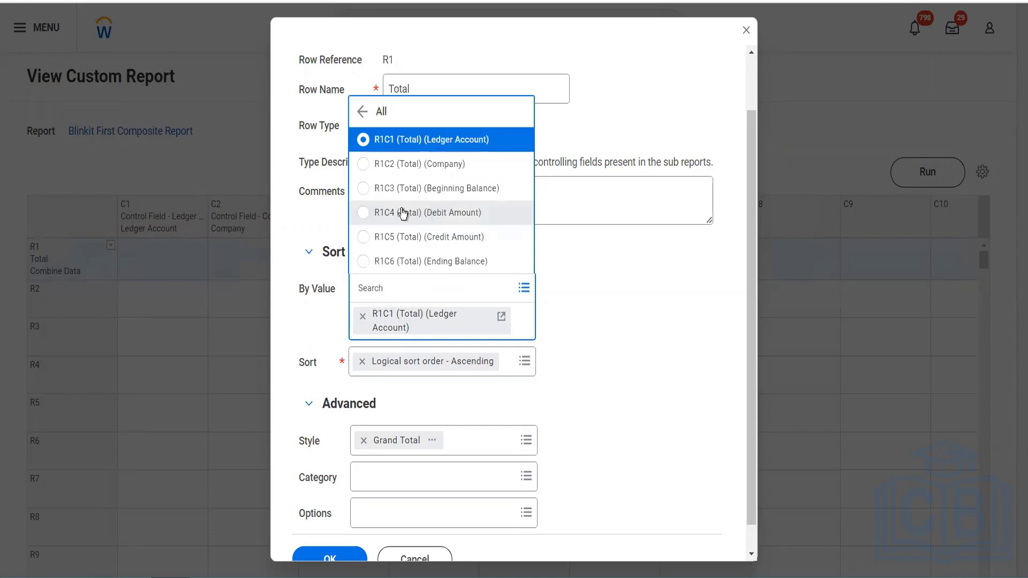
click(363, 188)
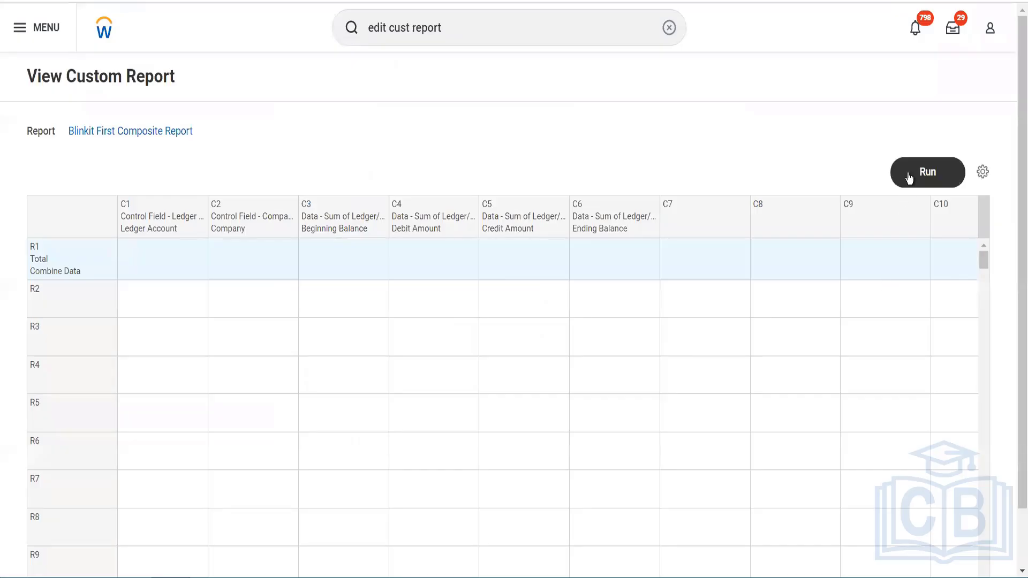
- Run the composite report with the saved filter GMS UAS to check the row order and style
click(908, 174)
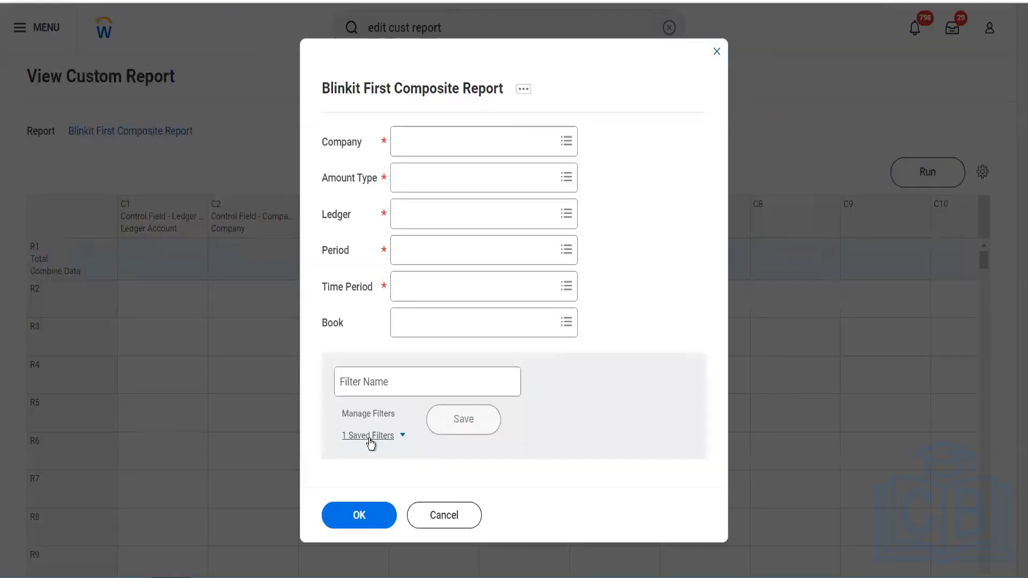
click(423, 445)
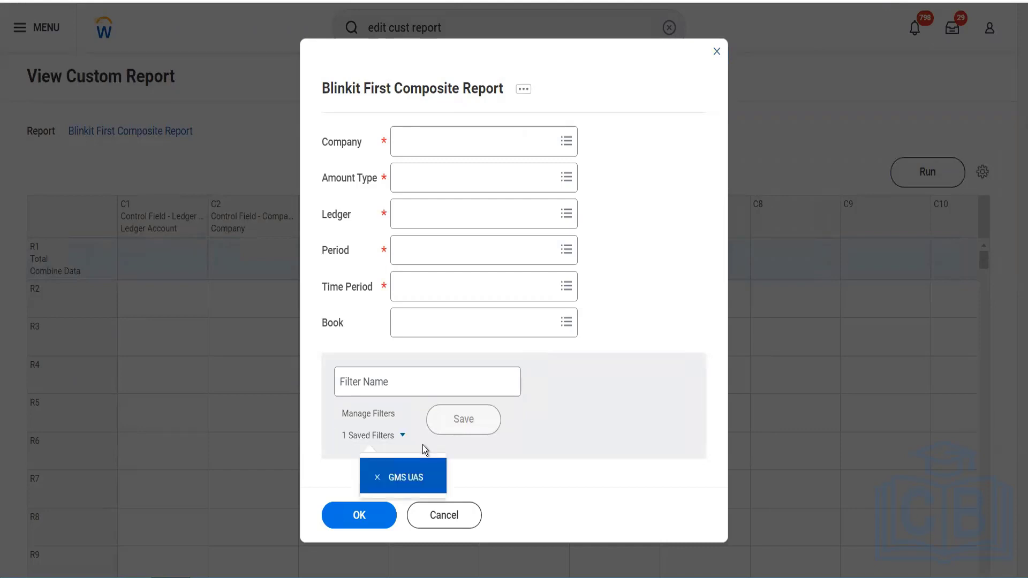
click(406, 477)
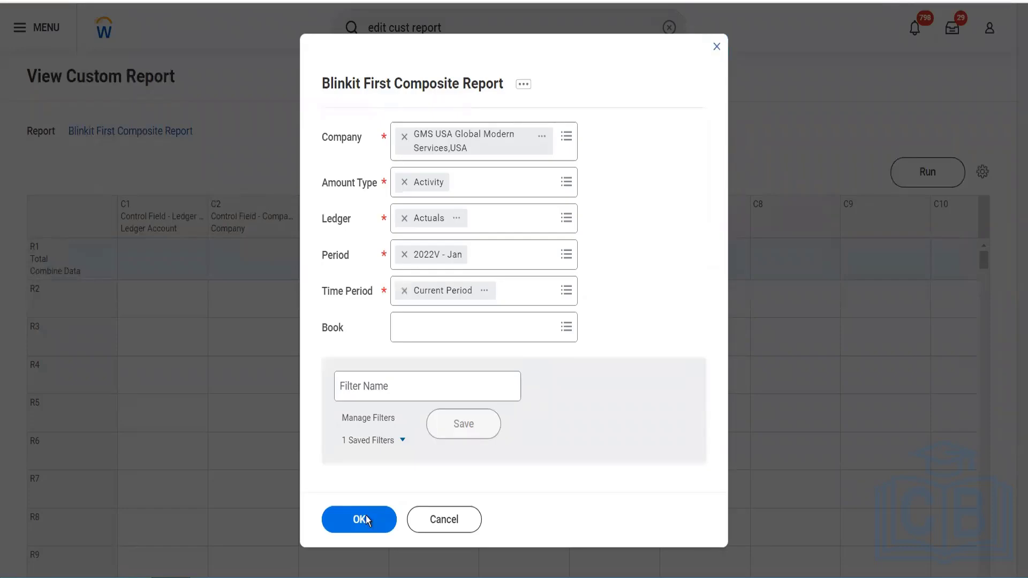
click(366, 519)
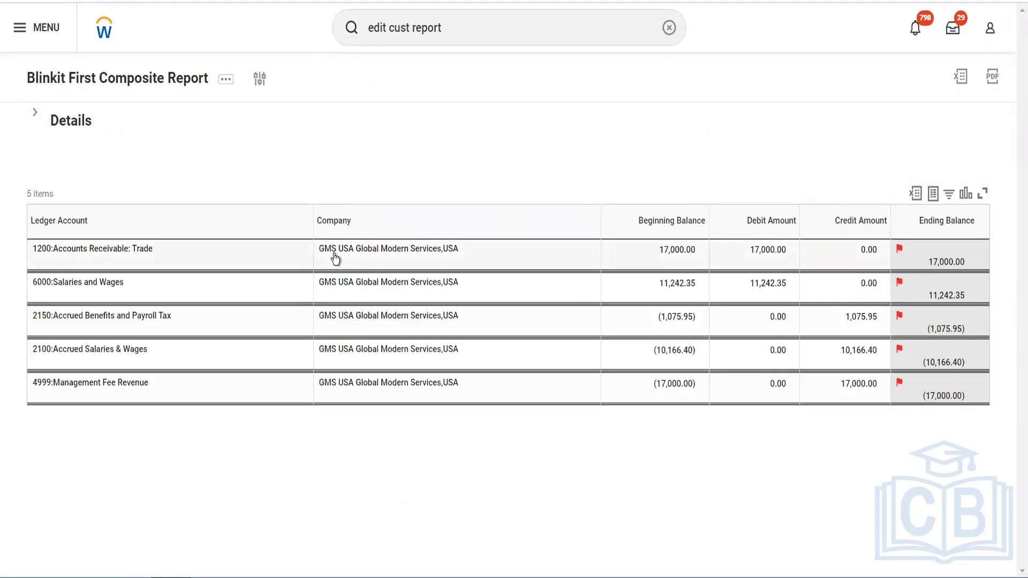
- Return to the report definition, reopen the Total row for editing, and remove its sort value
click(226, 80)
click(160, 80)
click(173, 85)
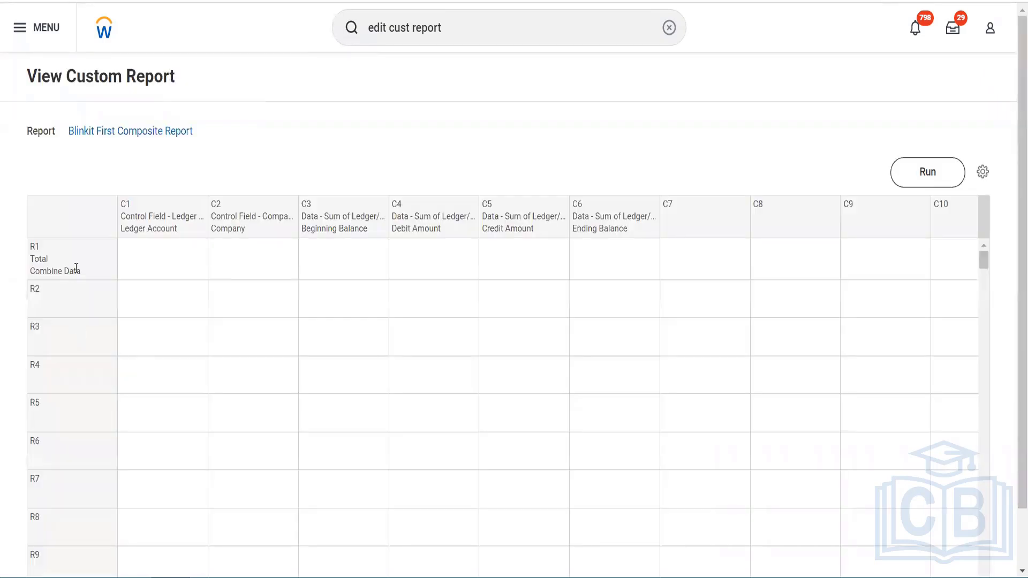
double_click(110, 247)
click(110, 246)
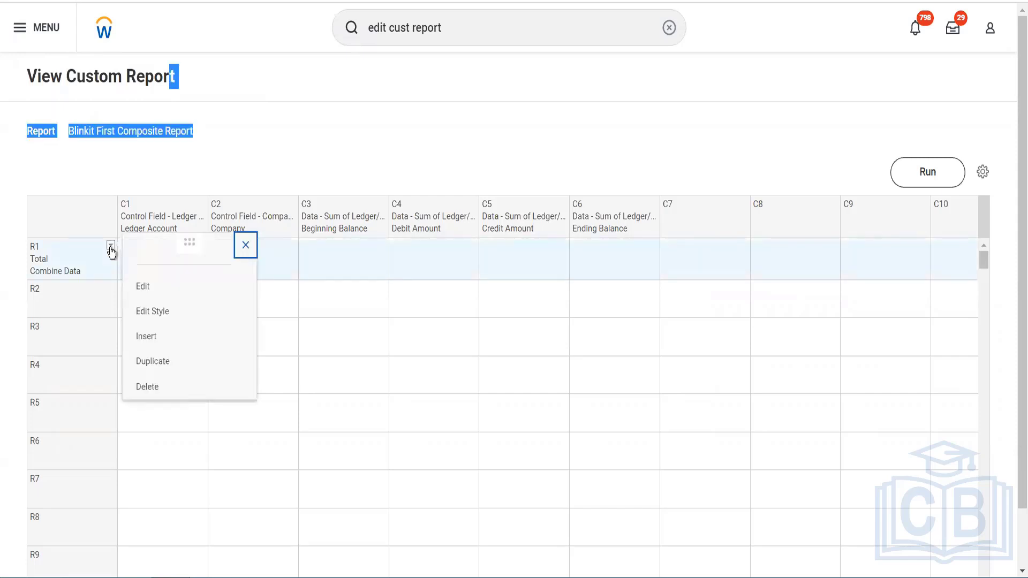
click(160, 289)
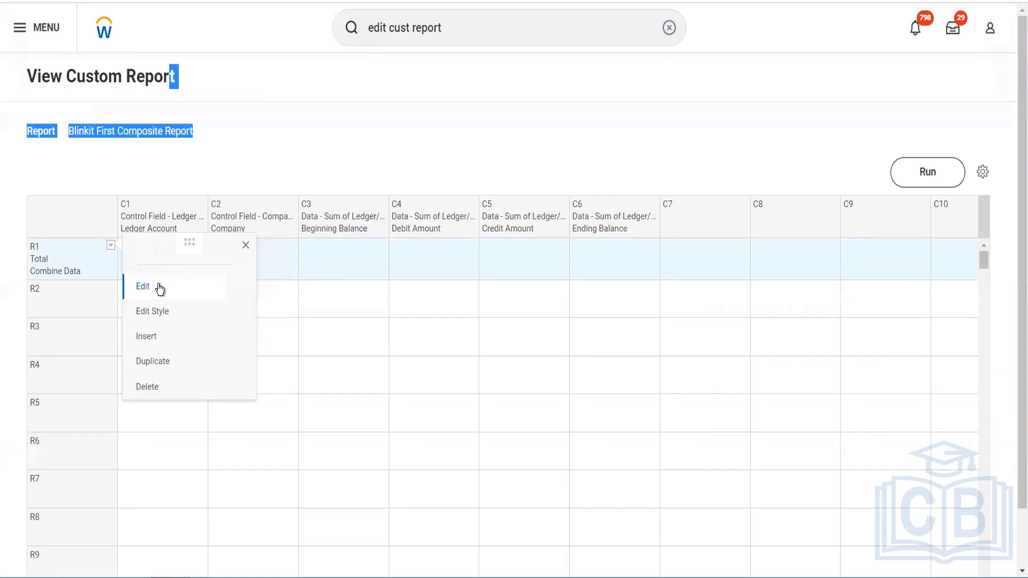
click(158, 284)
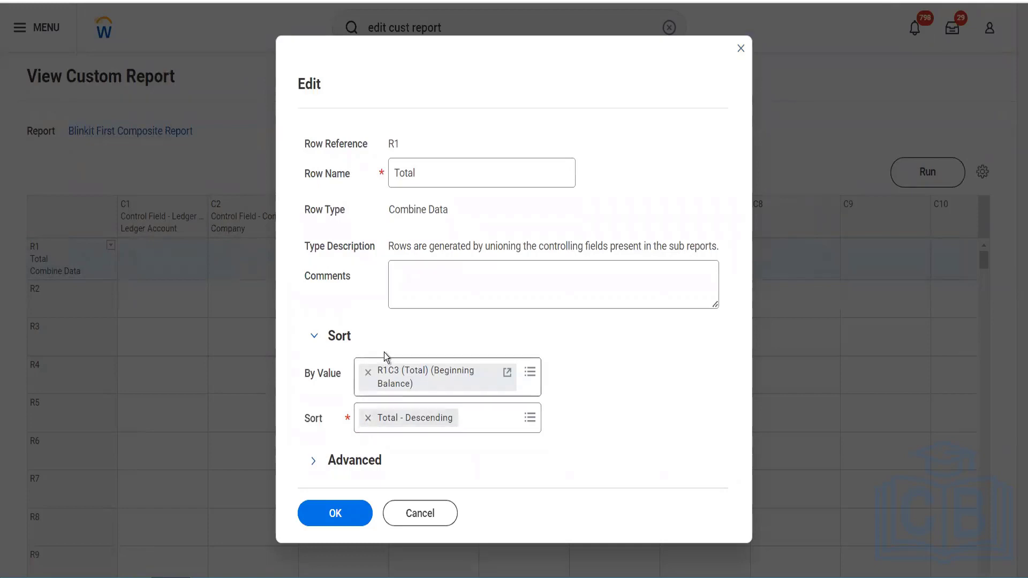
key(BackSpace)
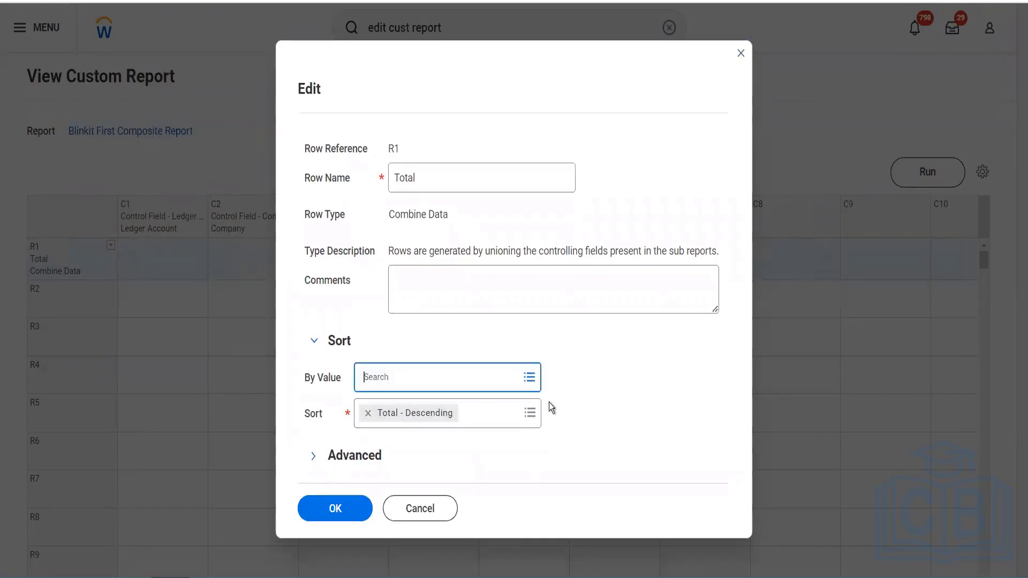
- Remove the Grand Total style from the Total row and save the row definition
click(366, 456)
click(367, 459)
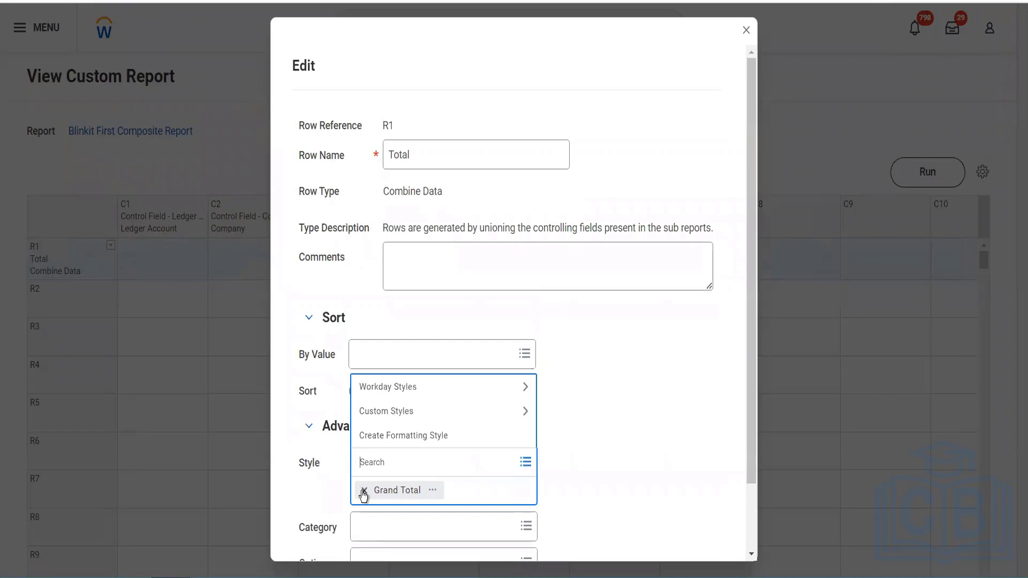
click(363, 492)
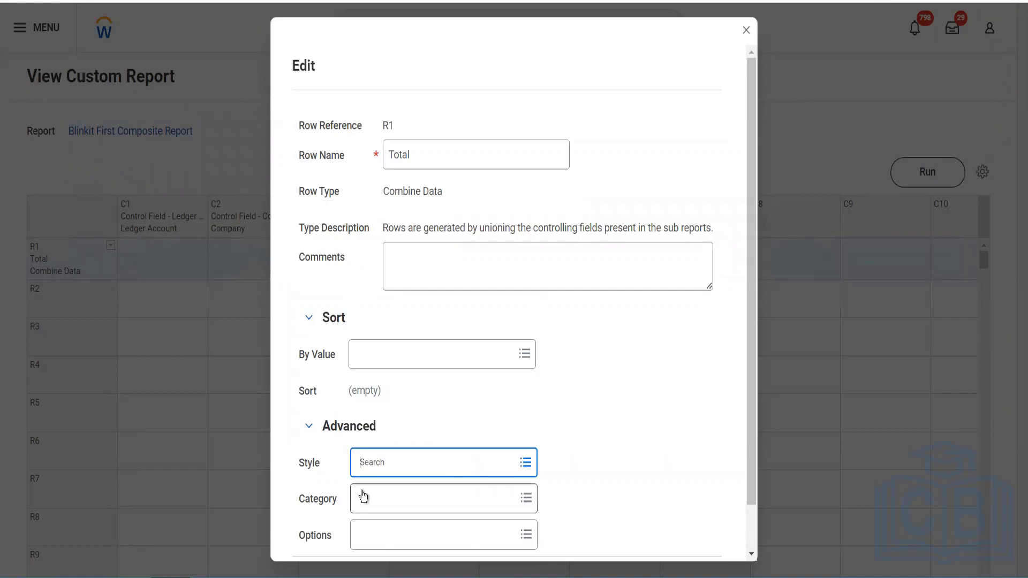
scroll(363, 496, down, 1)
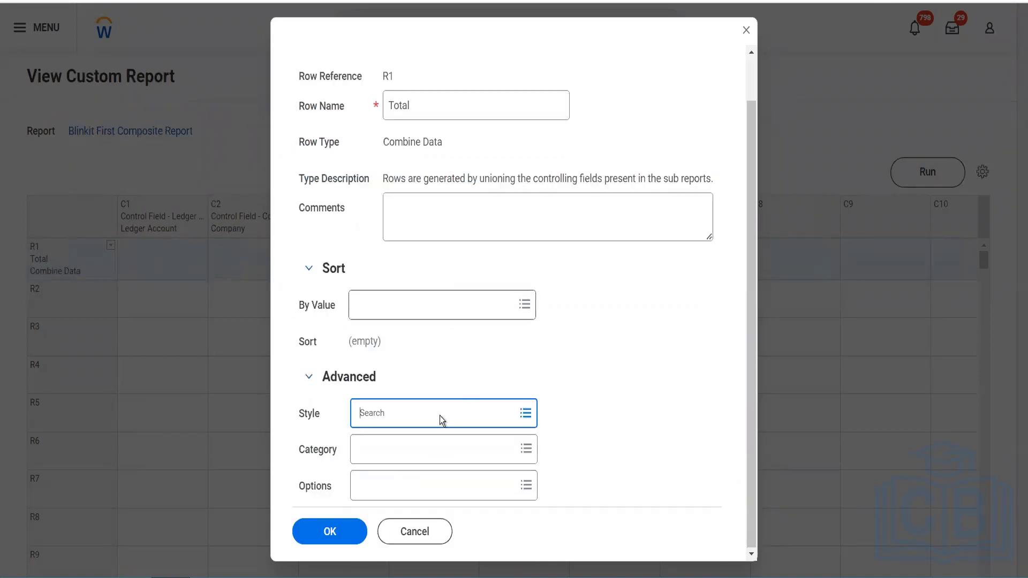
click(343, 532)
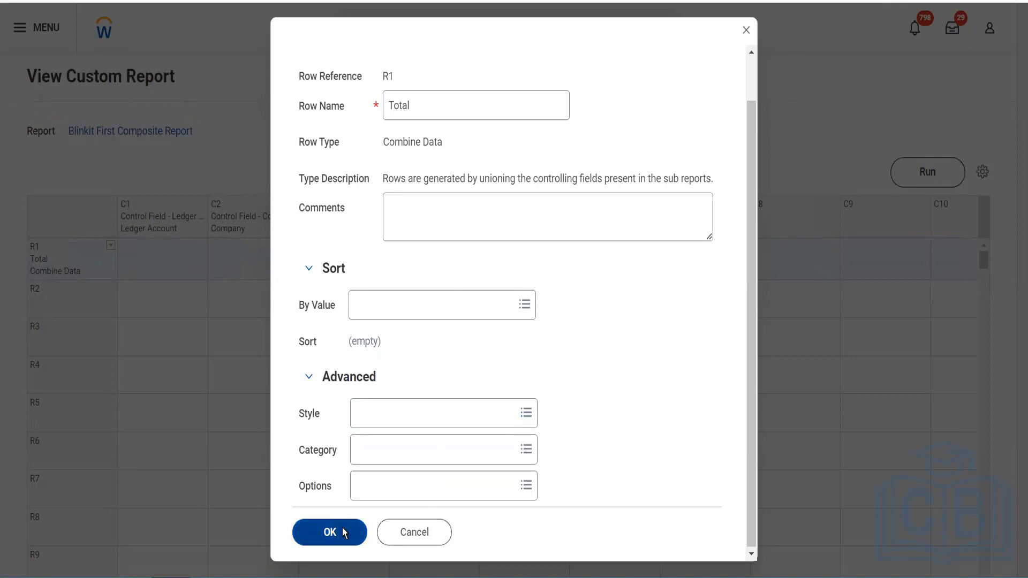
click(342, 531)
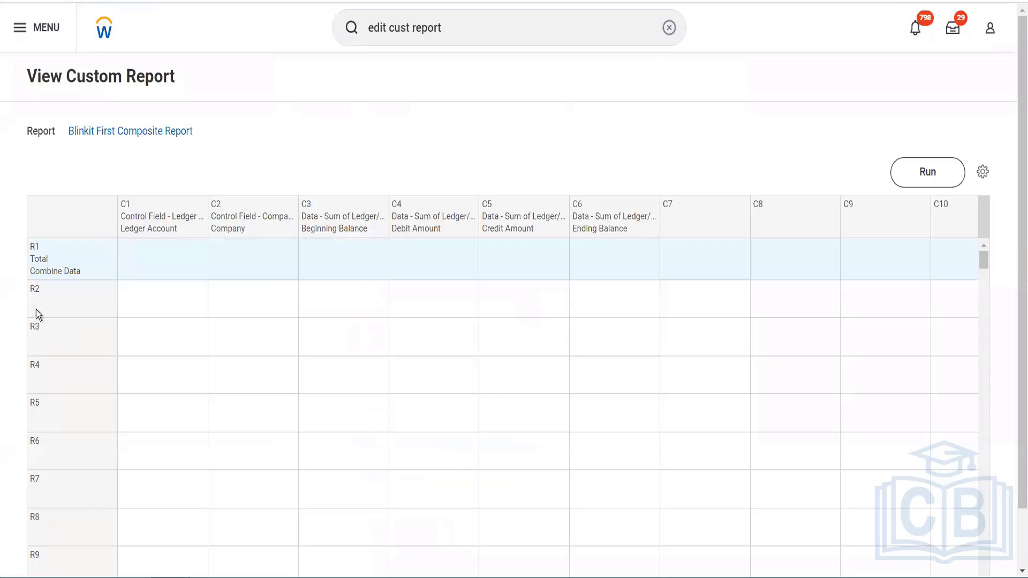
- Define row R2 as a Calculation row and set its calculation type to Sum
mouse_move(108, 287)
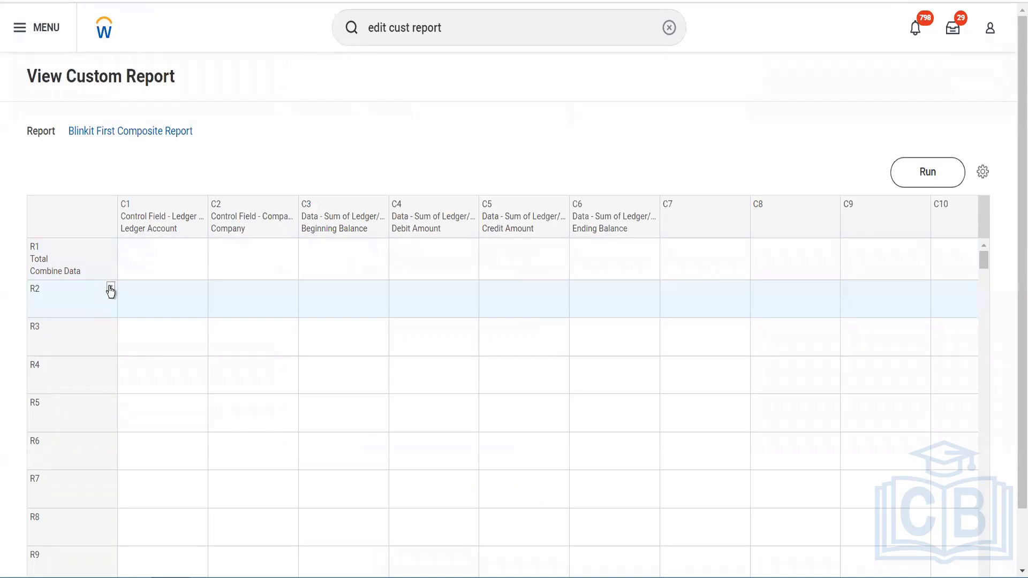
click(110, 289)
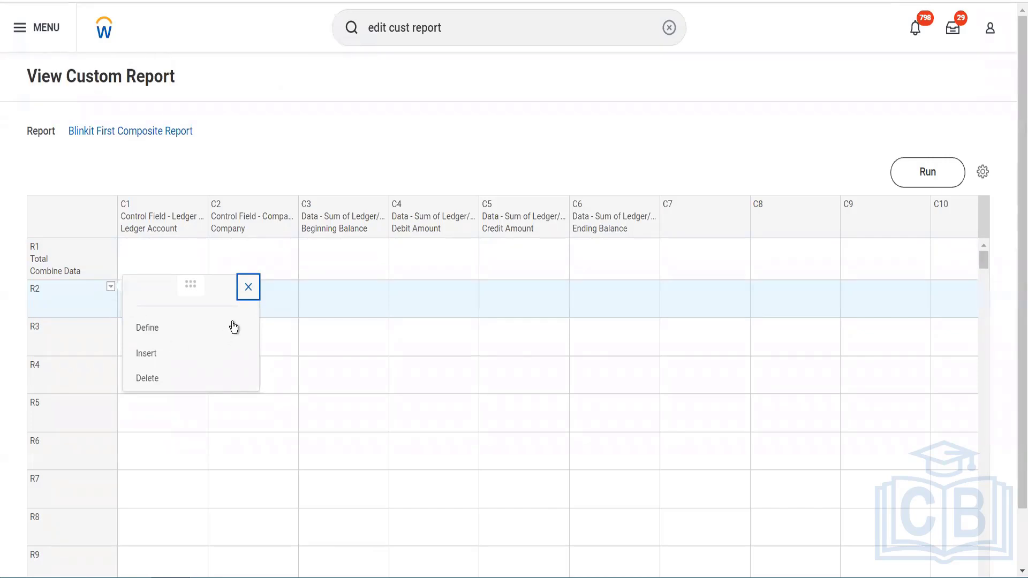
mouse_move(231, 325)
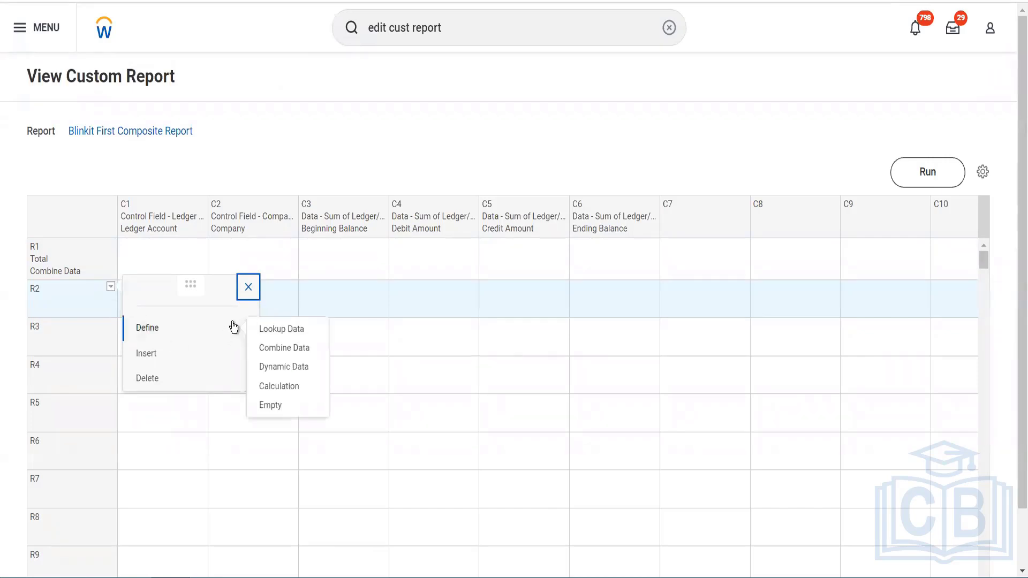
click(283, 388)
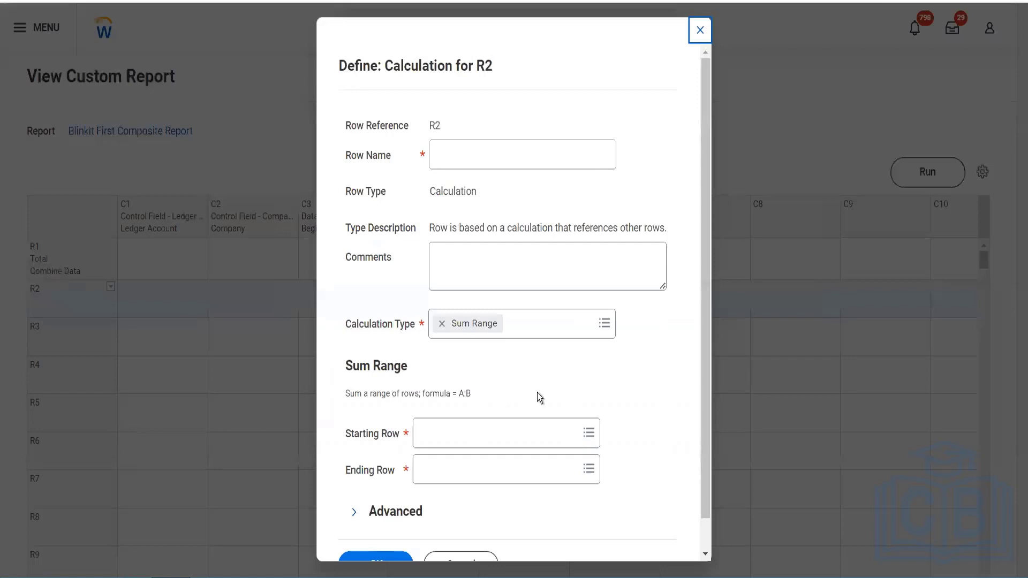
click(529, 334)
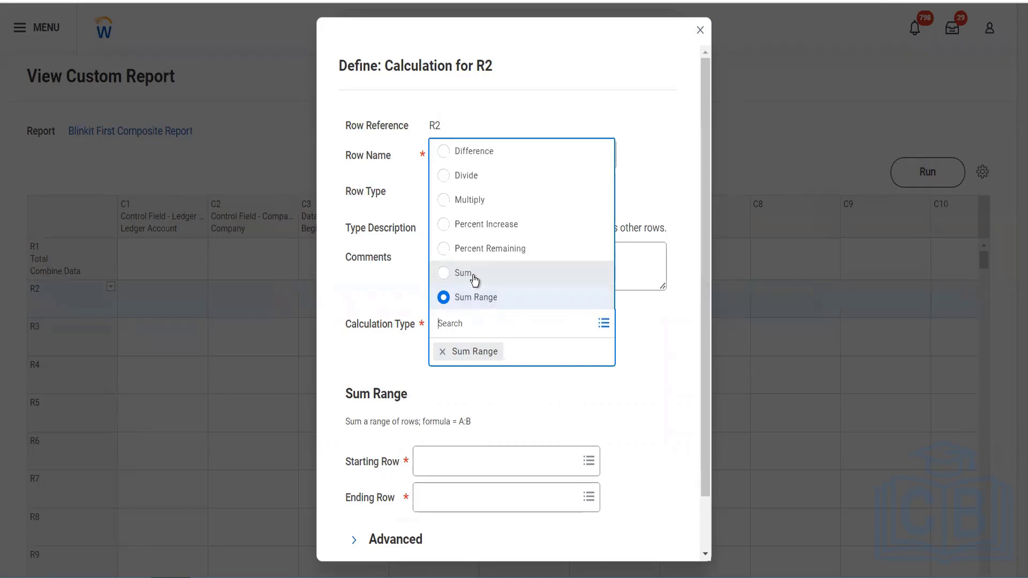
click(474, 274)
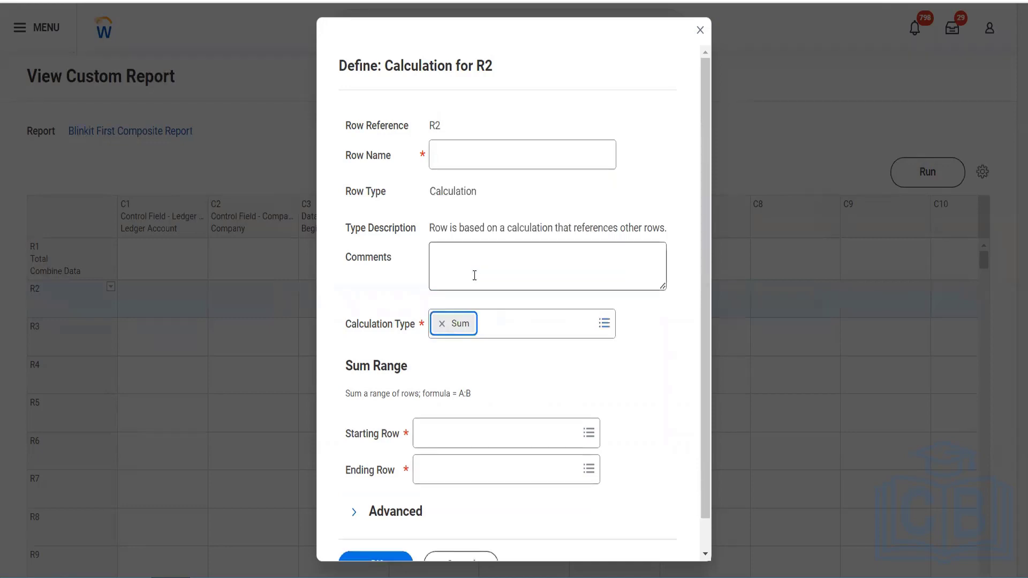
- Name the R2 calculation row Grand Total
click(472, 156)
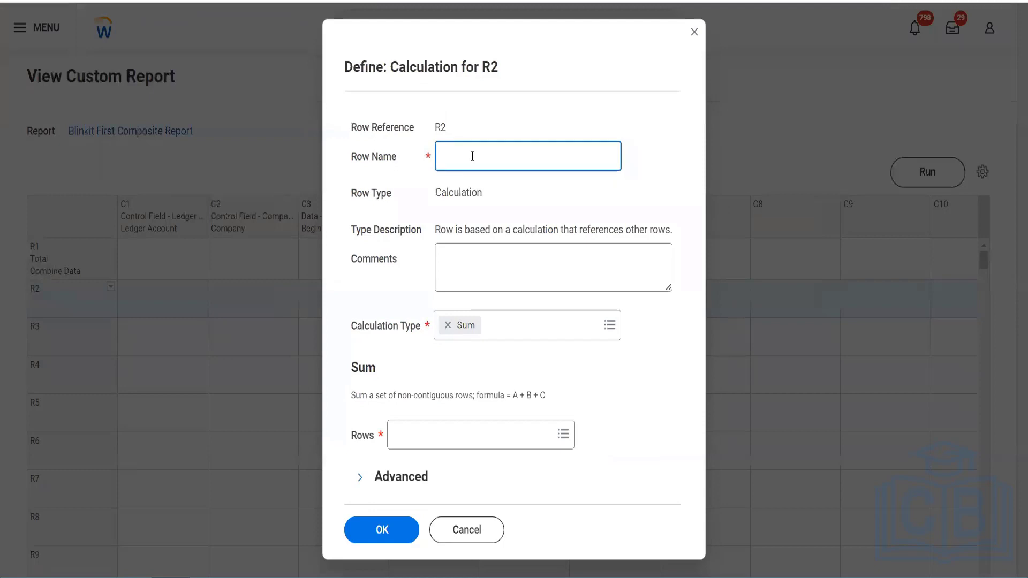
text(Greand)
key(BackSpace)
key(BackSpace)
key(BackSpace)
key(BackSpace)
text(and Toral)
key(BackSpace)
key(BackSpace)
key(BackSpace)
text(tal)
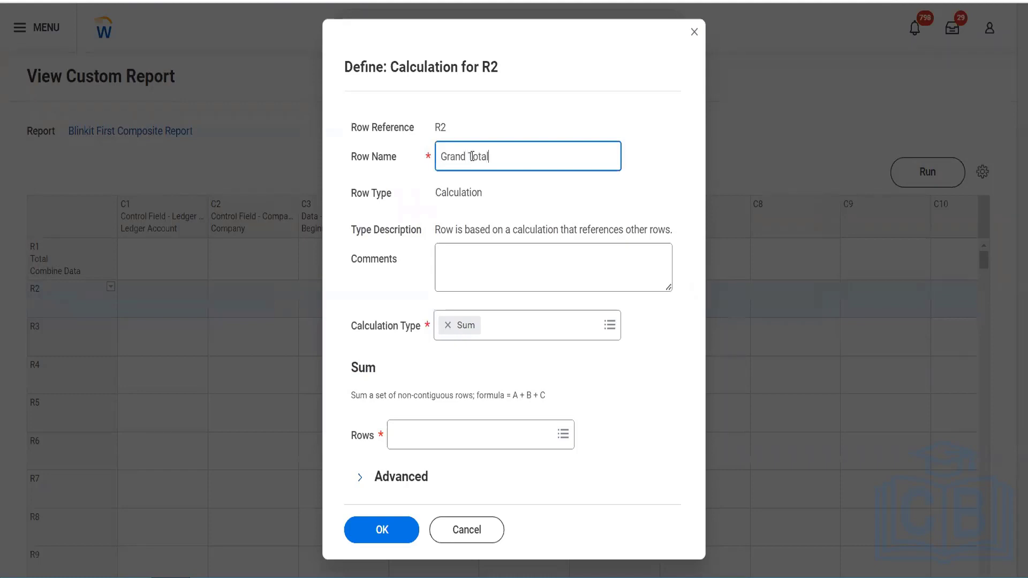
- Choose R1 (Total) as the row summed by the Grand Total calculation and save the row definition
click(472, 435)
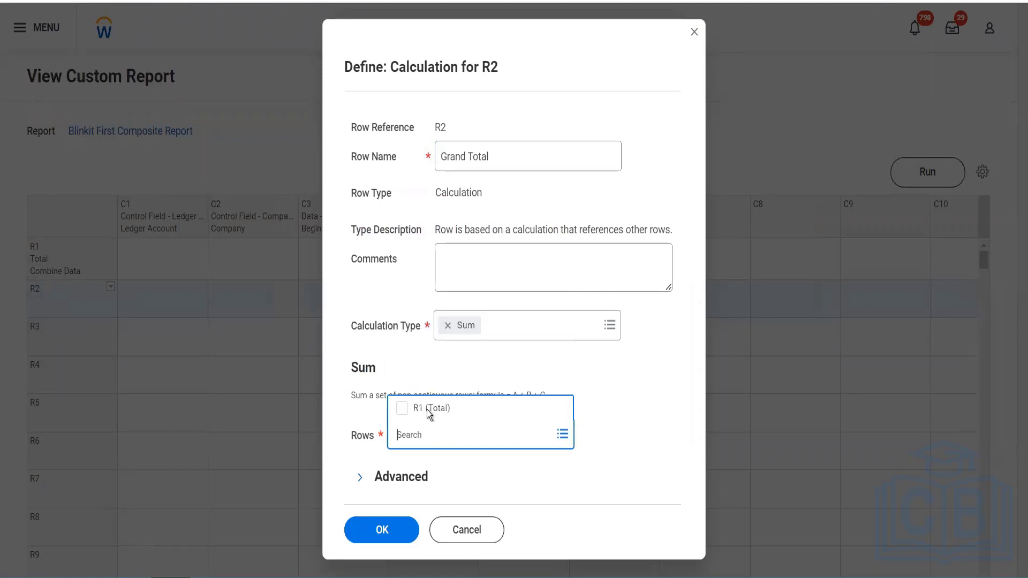
click(427, 410)
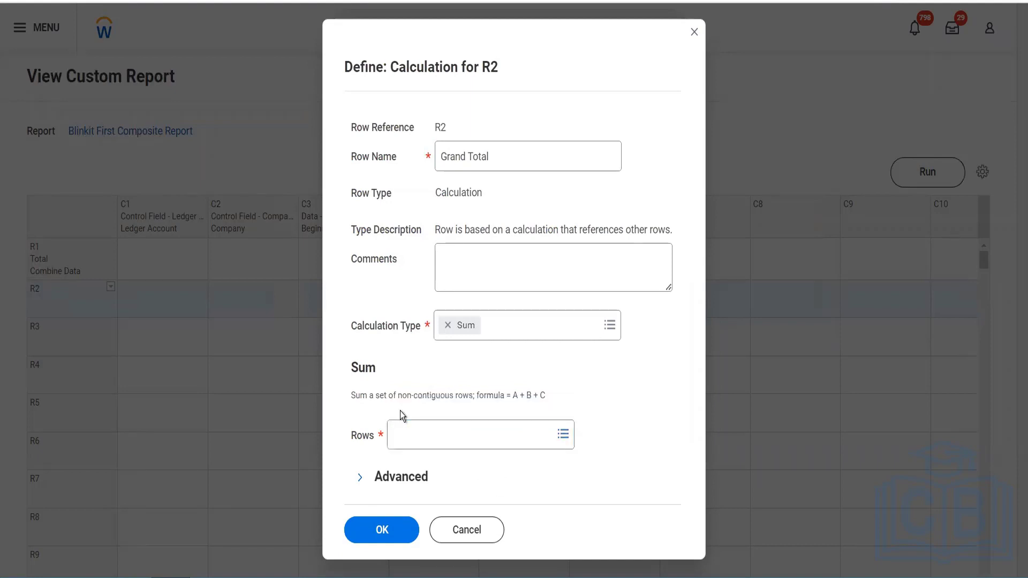
click(402, 434)
click(402, 433)
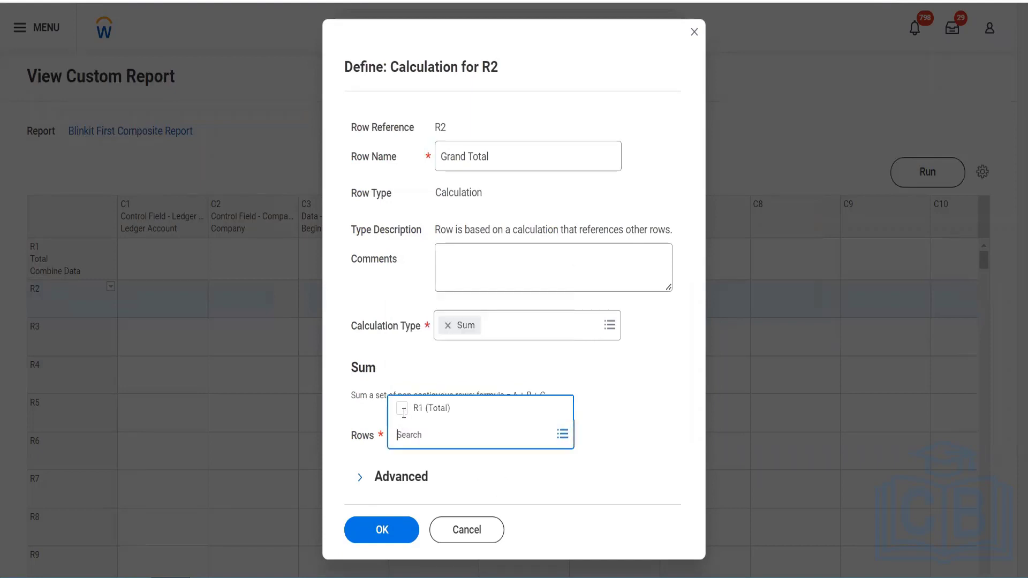
click(402, 411)
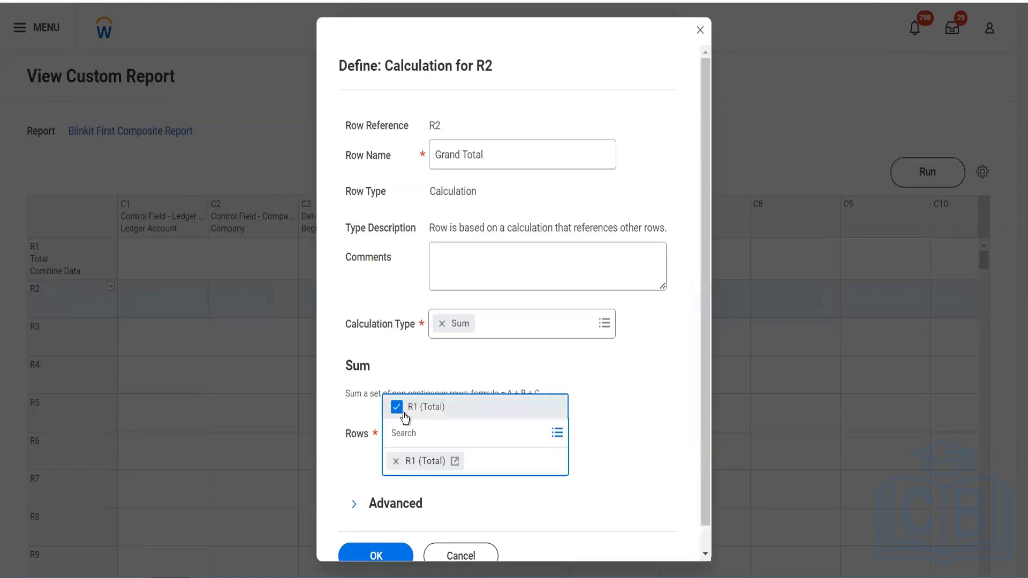
click(676, 414)
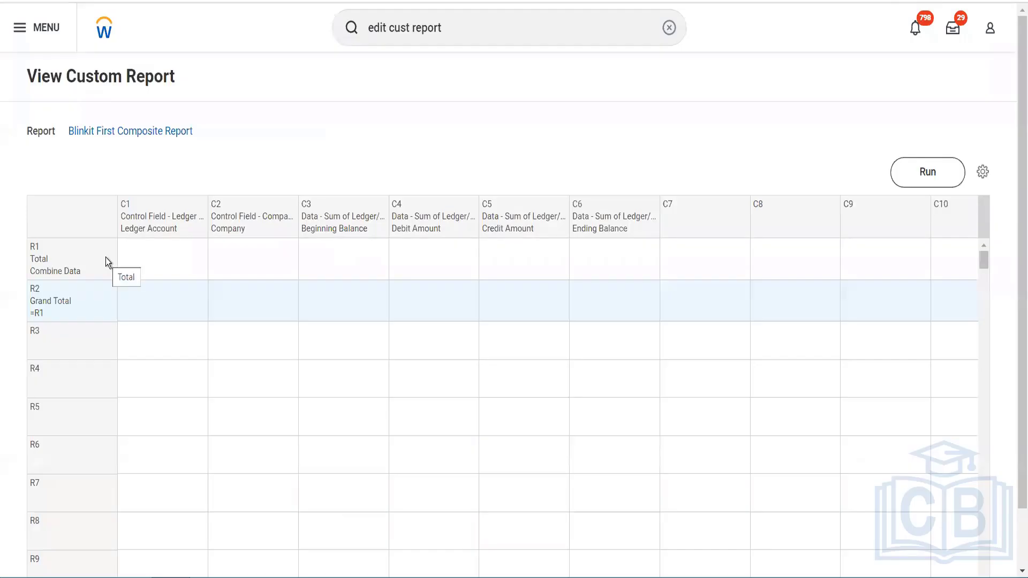
- Edit the Total row to sort by the value R1C1 (Total) (Ledger Account) and save the row
click(107, 252)
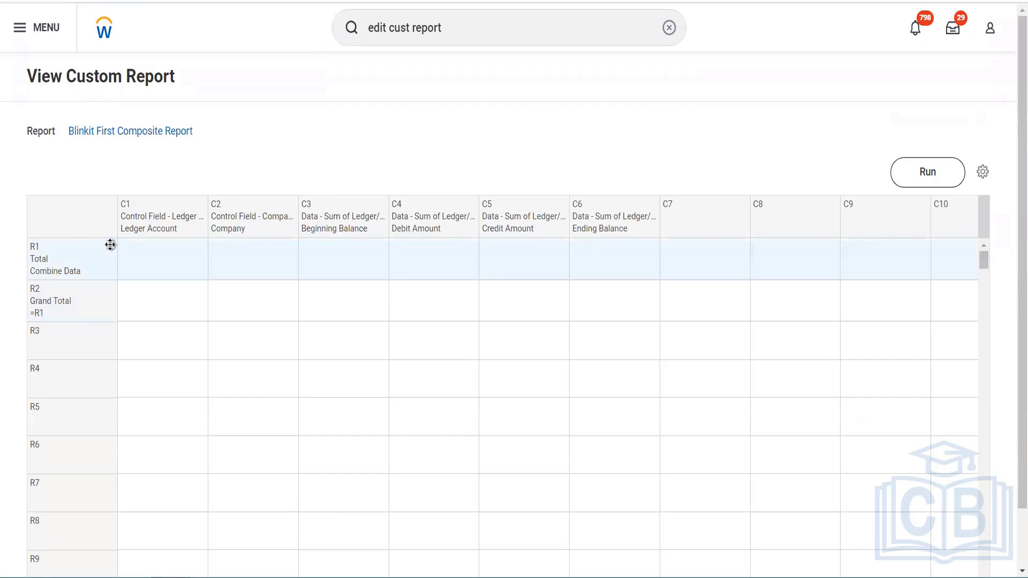
click(110, 247)
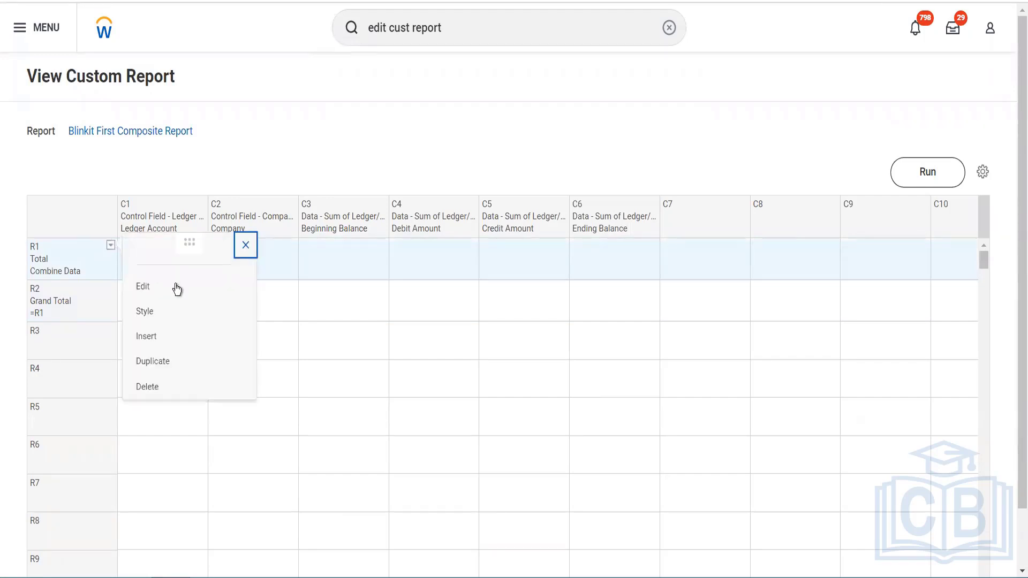
click(177, 290)
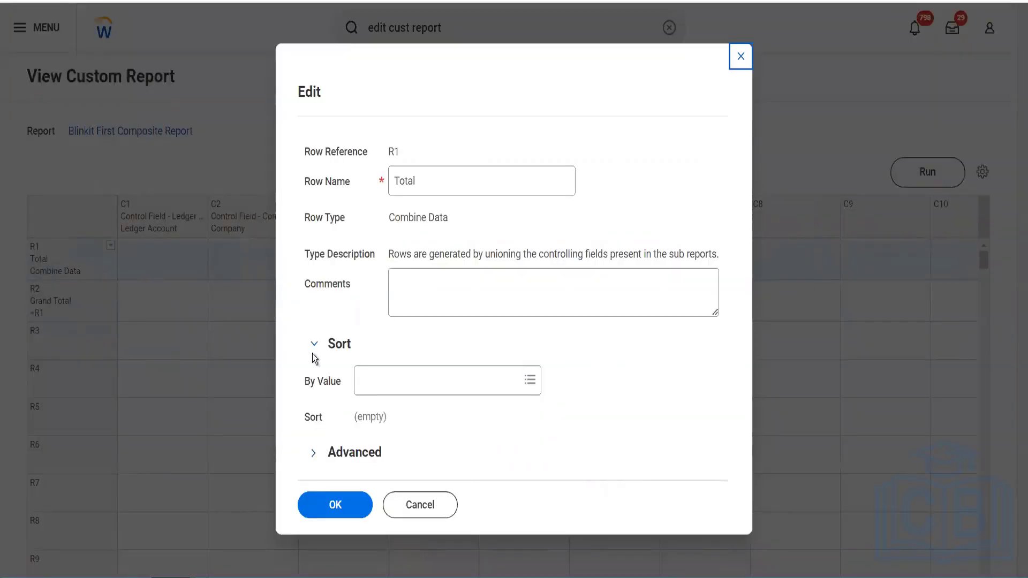
click(414, 380)
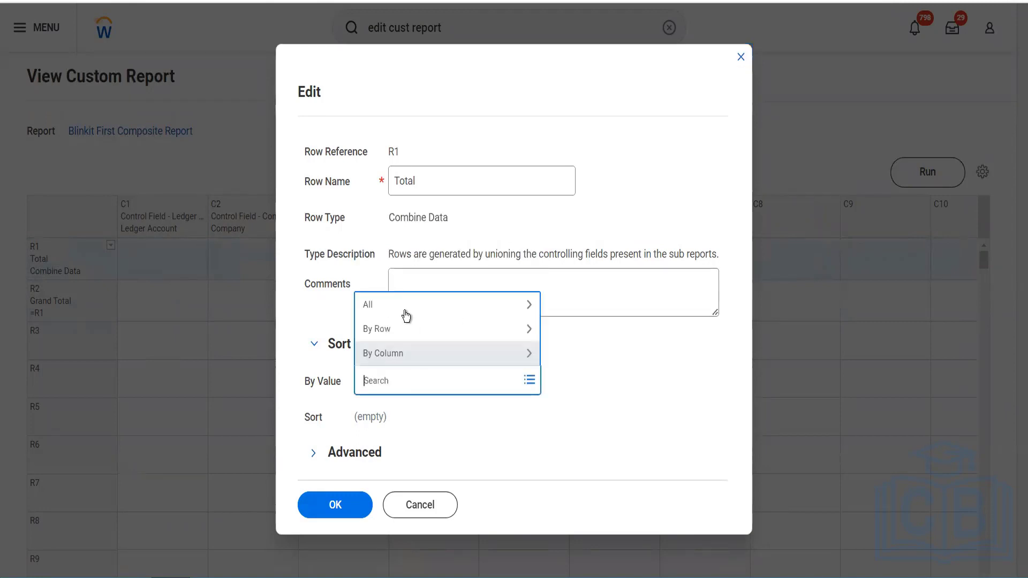
click(404, 312)
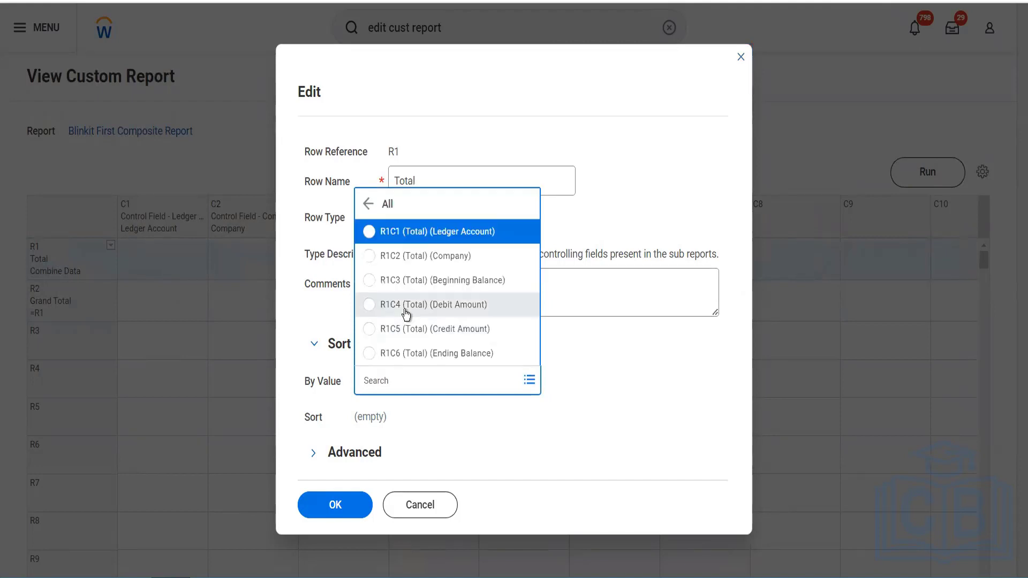
click(416, 236)
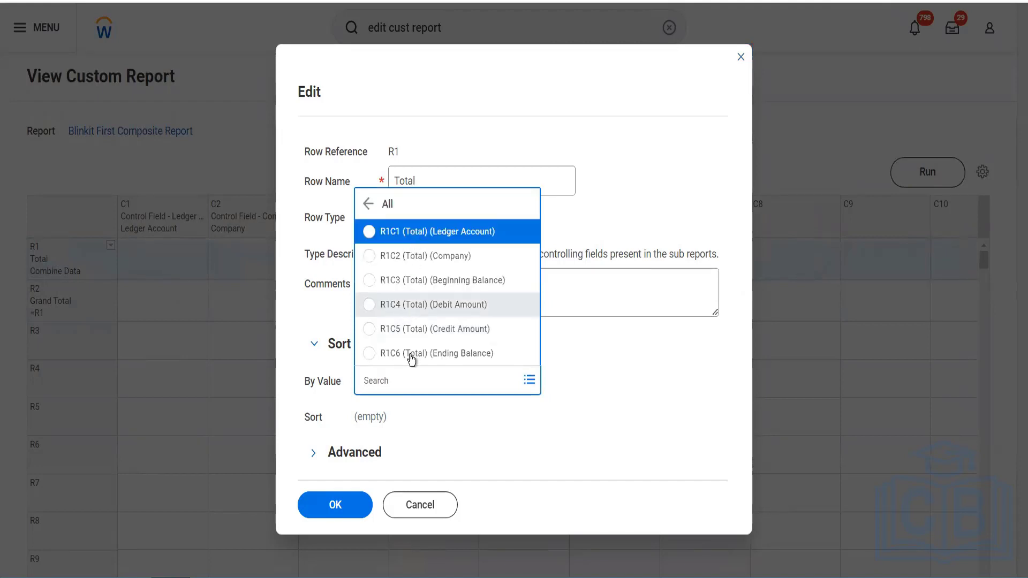
click(334, 511)
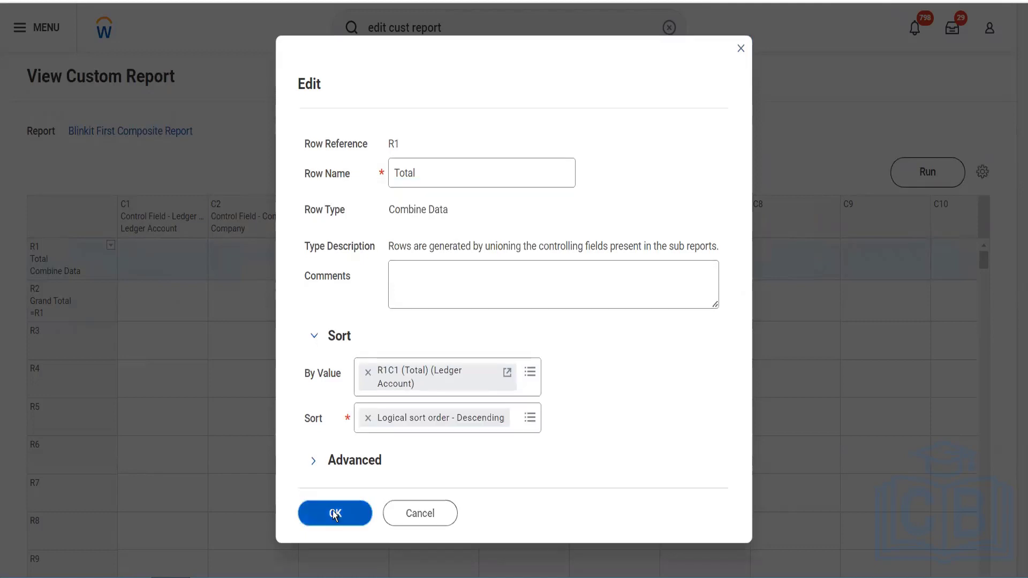
click(334, 514)
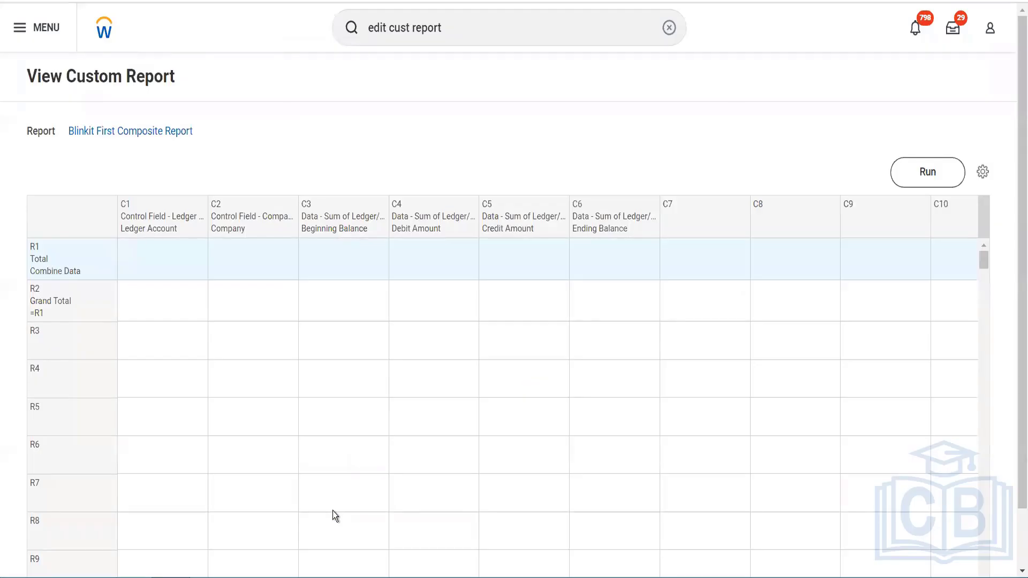
- Run the composite report with the saved filter GMS UAS to check the Grand Total row and the sorting
click(923, 169)
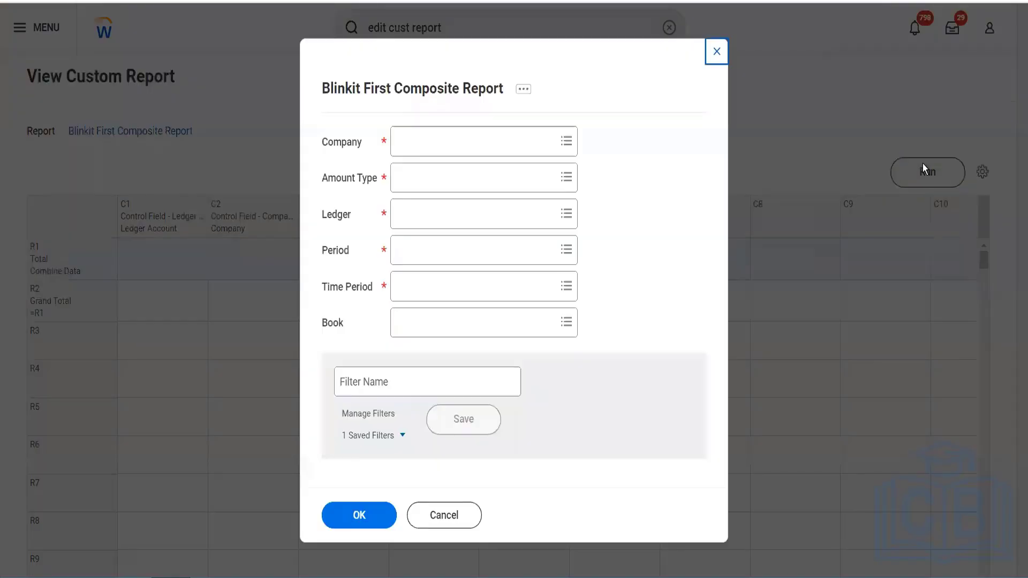
click(383, 436)
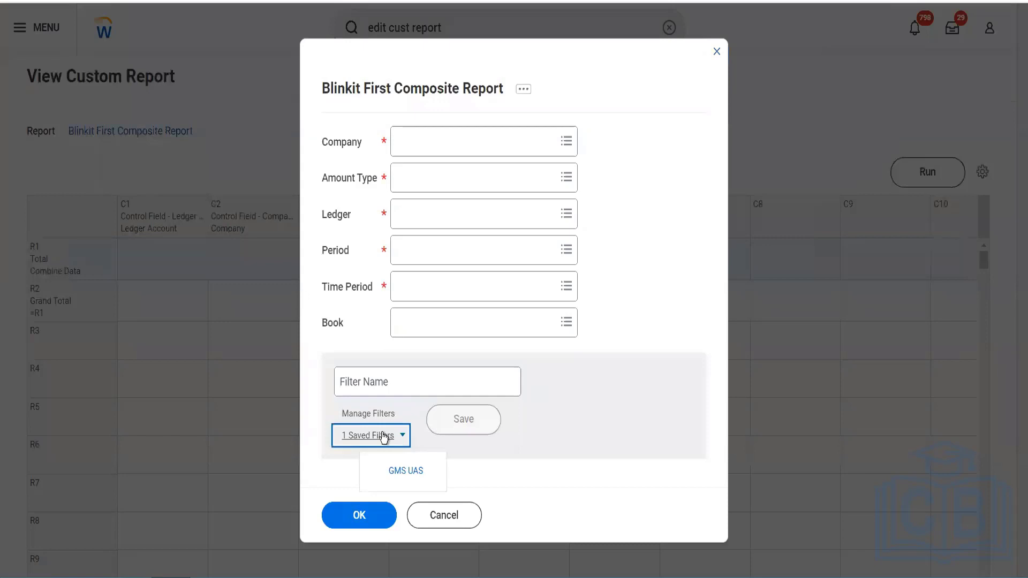
click(403, 477)
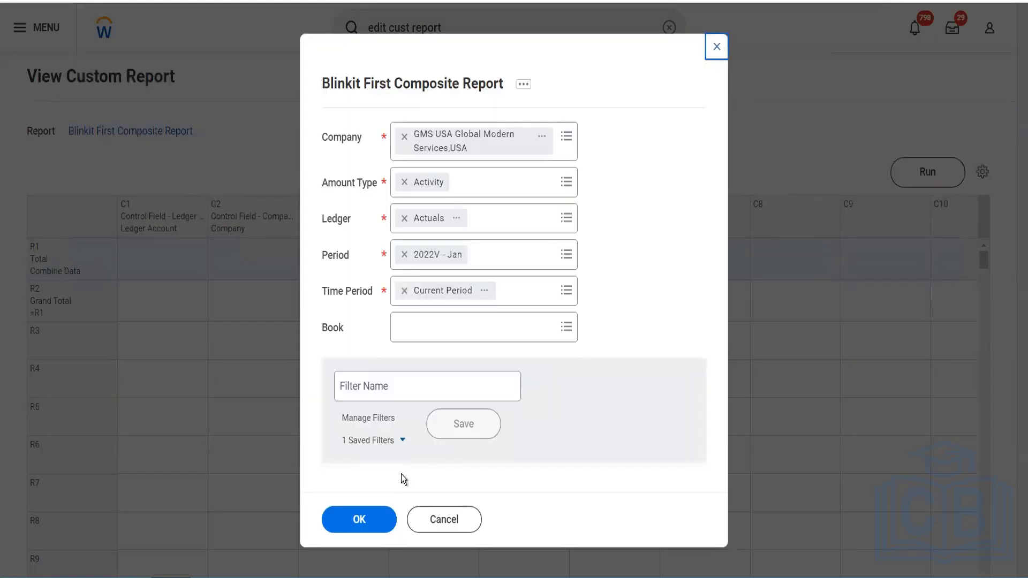
click(364, 519)
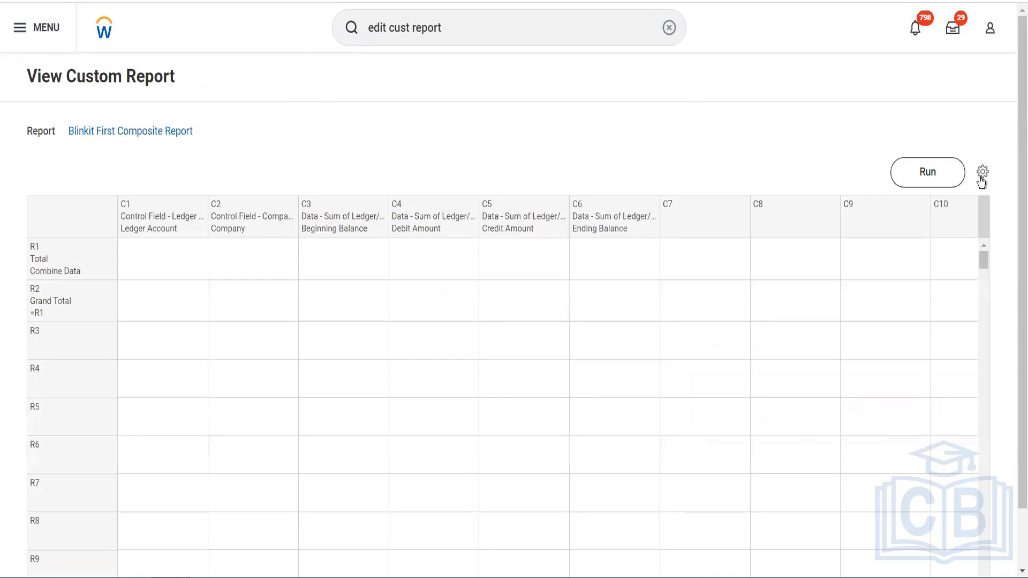
- Open the composite report's settings and add a header line in its header and footer definition
click(982, 173)
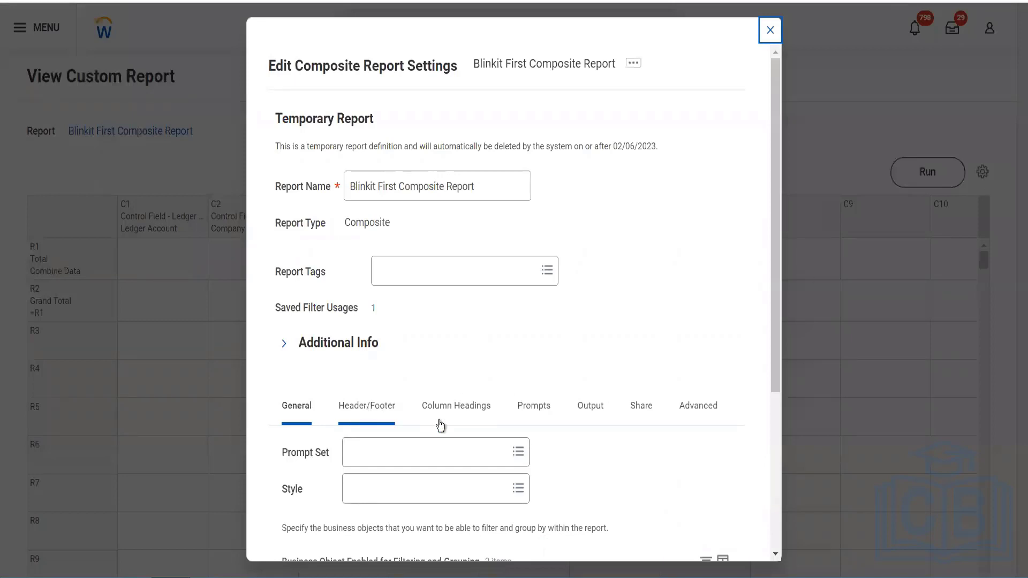
click(372, 415)
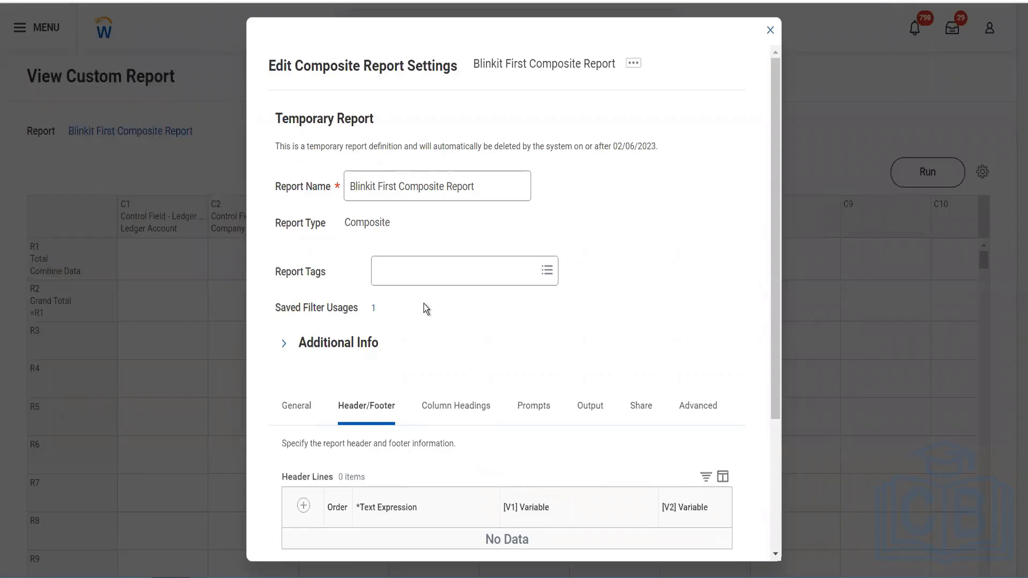
scroll(423, 308, down, 3)
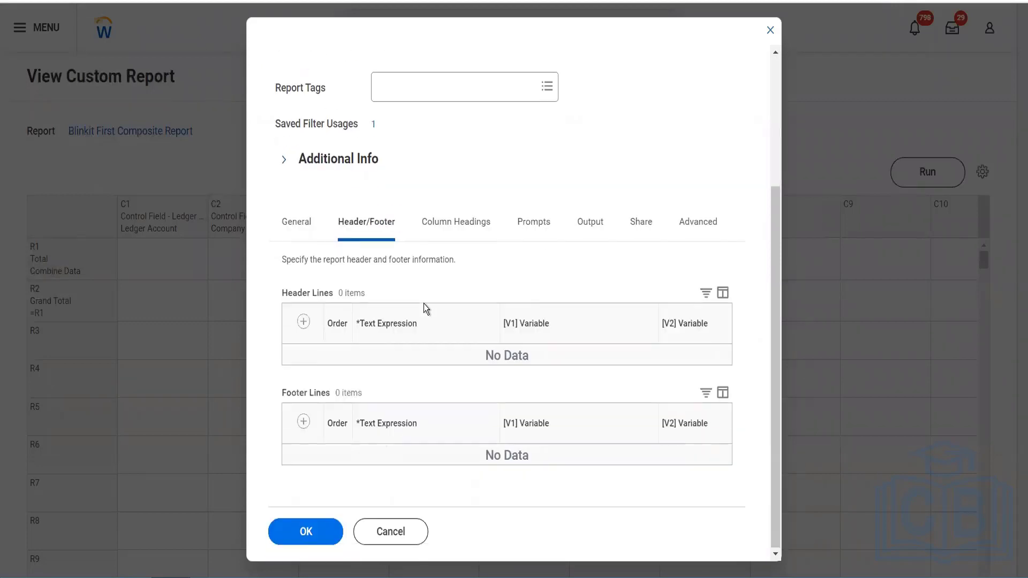
click(303, 322)
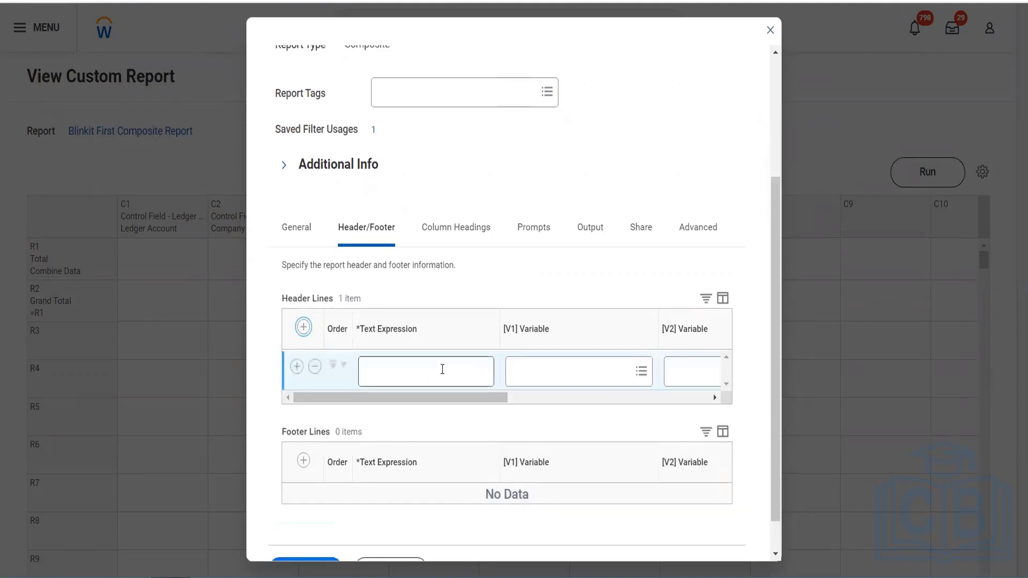
- Set the header line's text expression to "Please DO NOT MAKE ANY CHANGES TO THIS REPORT"
click(442, 369)
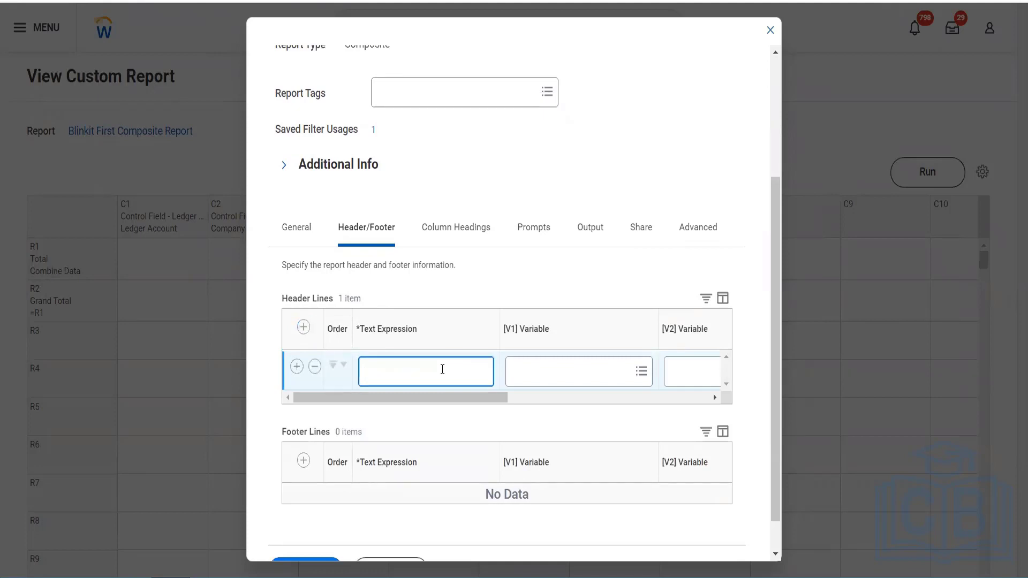
text(Pleas)
text(e E)
key(BackSpace)
text(DO NOT MAKE ANT)
key(BackSpace)
text(Y CHANGS)
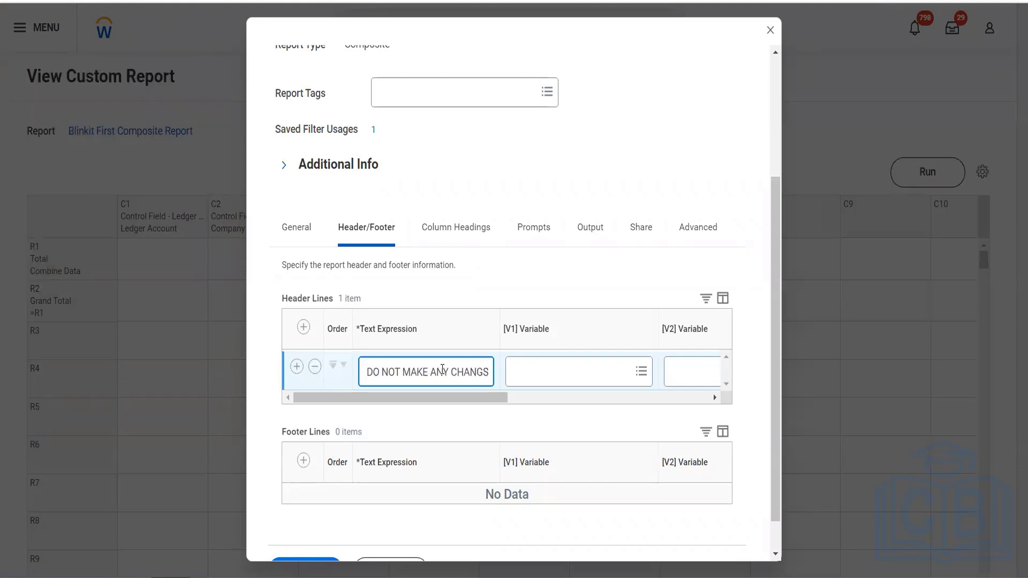
key(BackSpace)
text(ES TO)
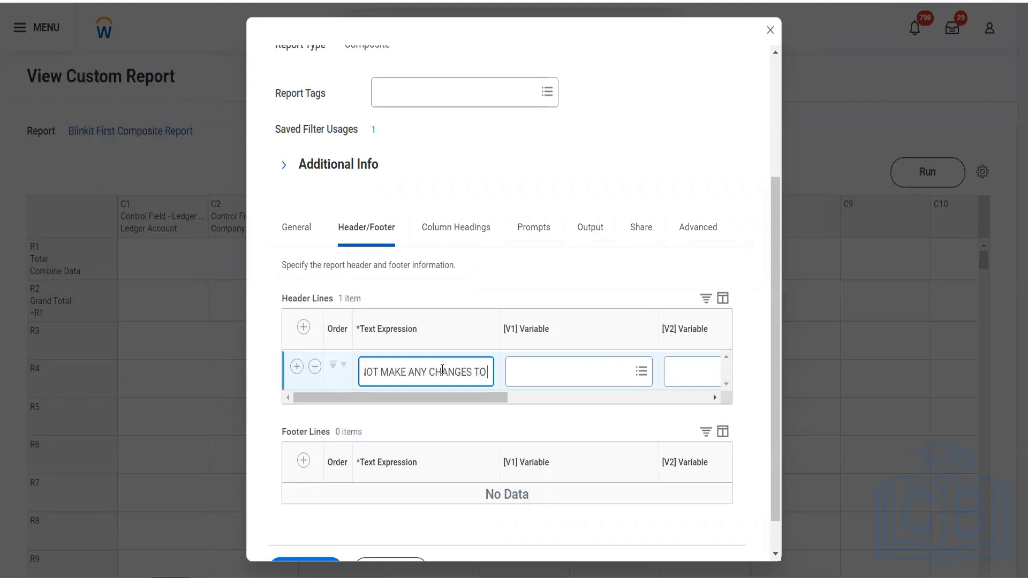
text( THIS REPOT)
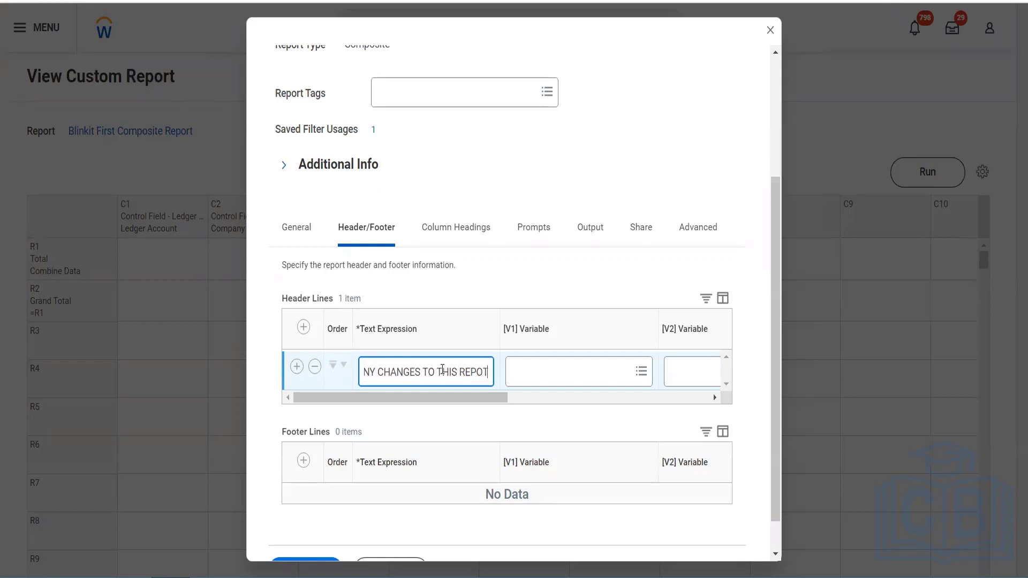
key(BackSpace)
text(RT)
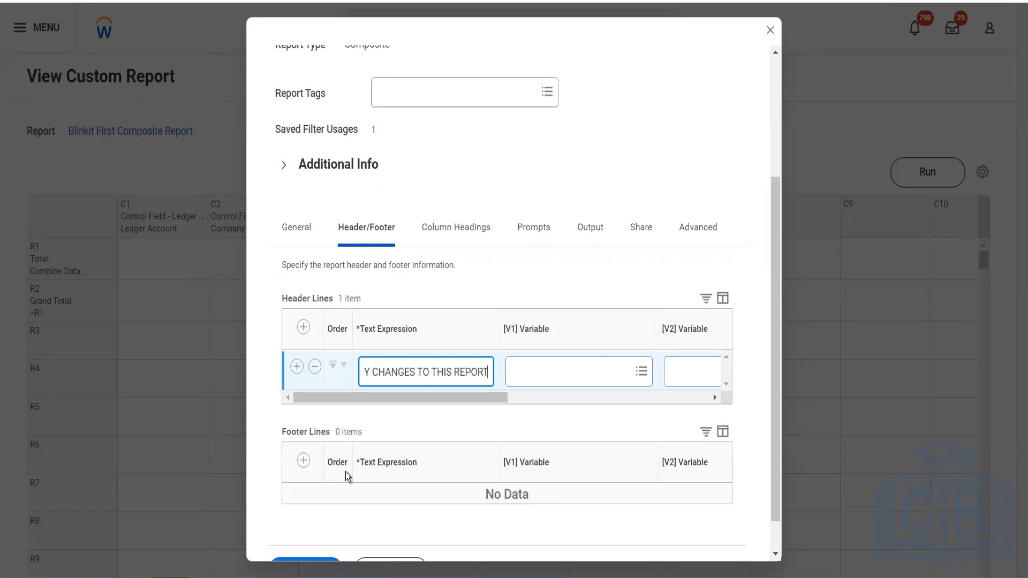
- Add a footer line with the text expression "If the no's are not matching contact Finance head" and save the report settings
click(303, 461)
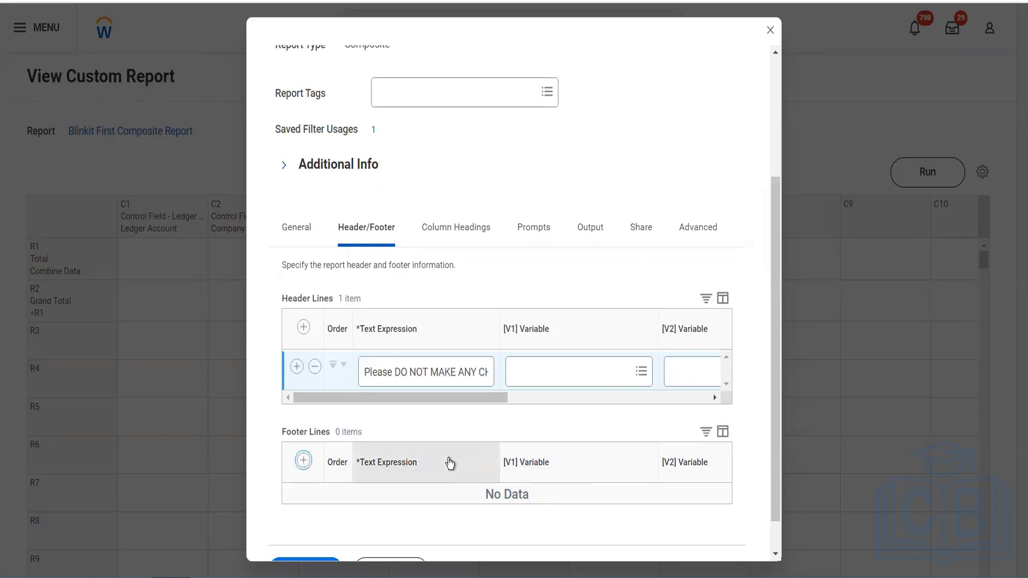
scroll(405, 498, down, 1)
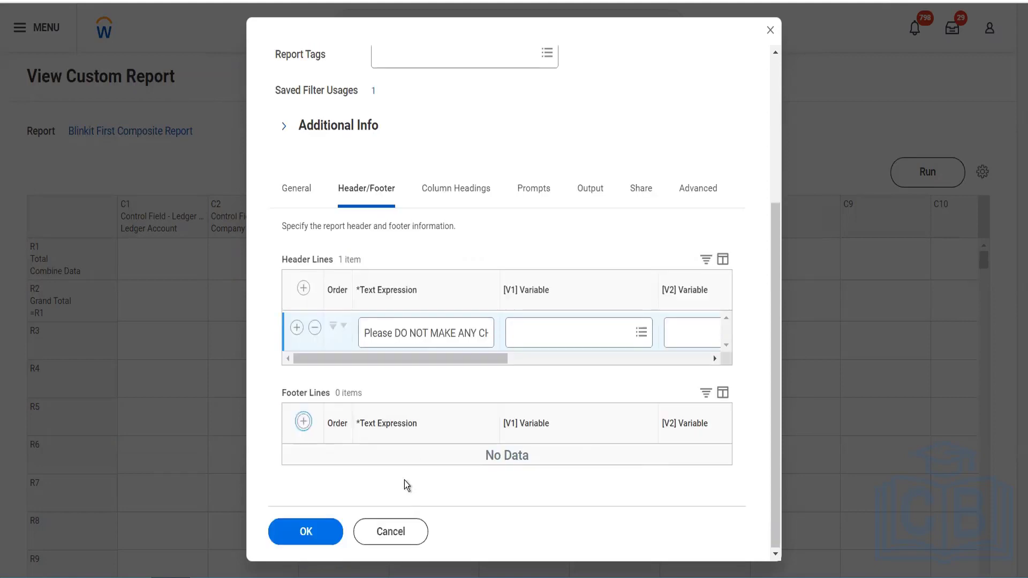
click(304, 421)
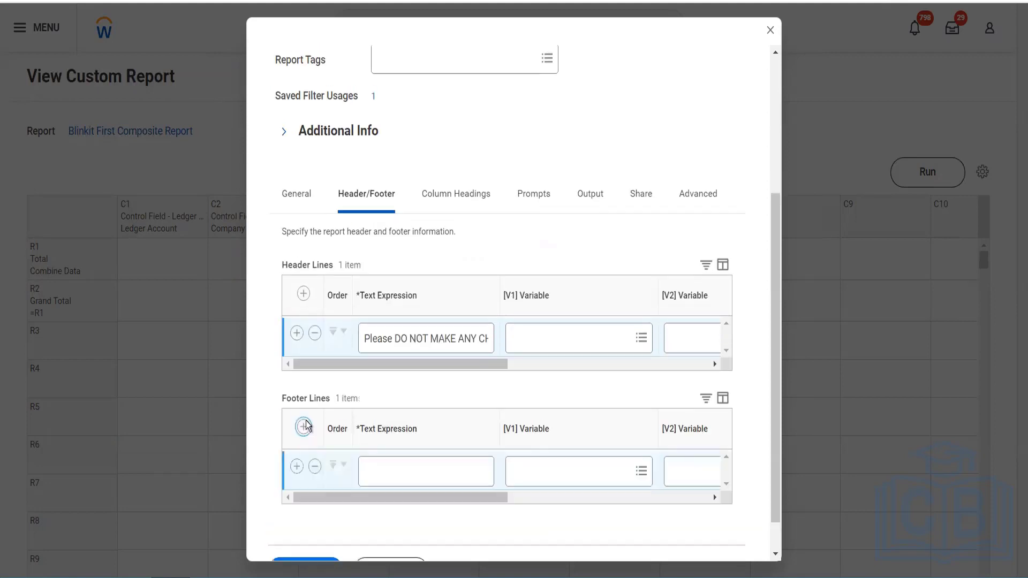
click(413, 478)
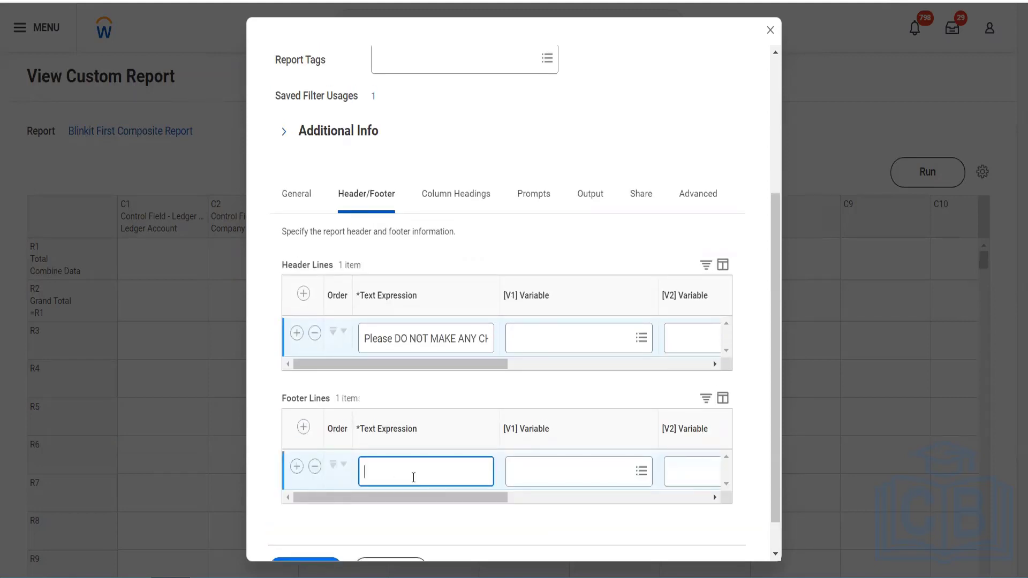
text(I)
text(f the no's are not m)
text(atching contact)
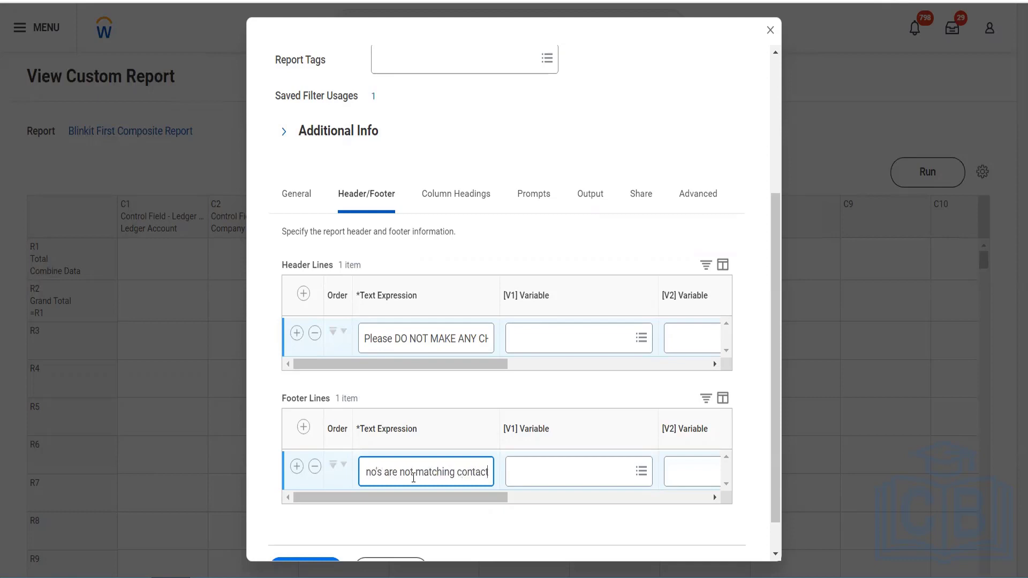
text( Fian)
key(BackSpace)
key(BackSpace)
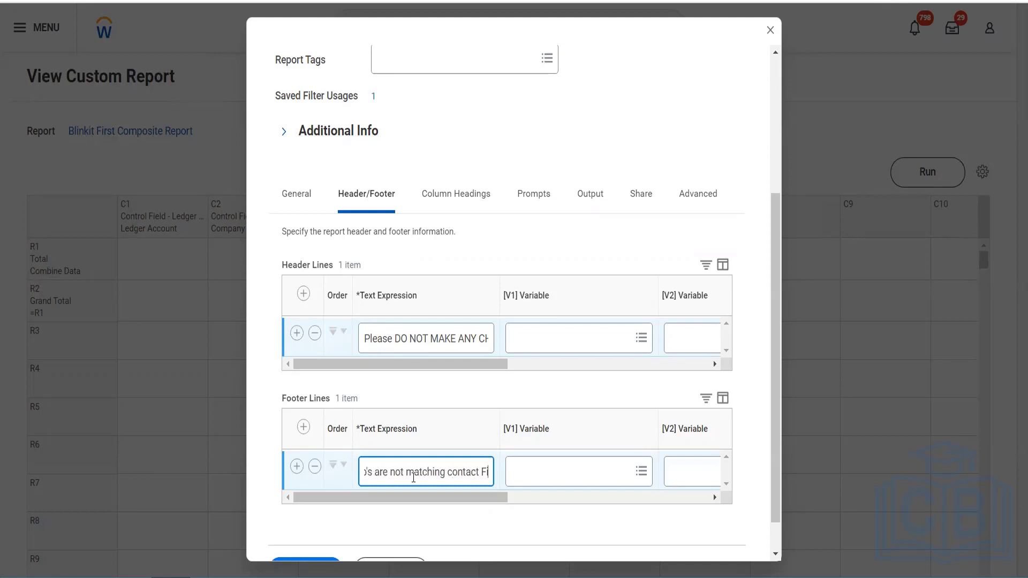
text(nance head)
scroll(413, 477, down, 1)
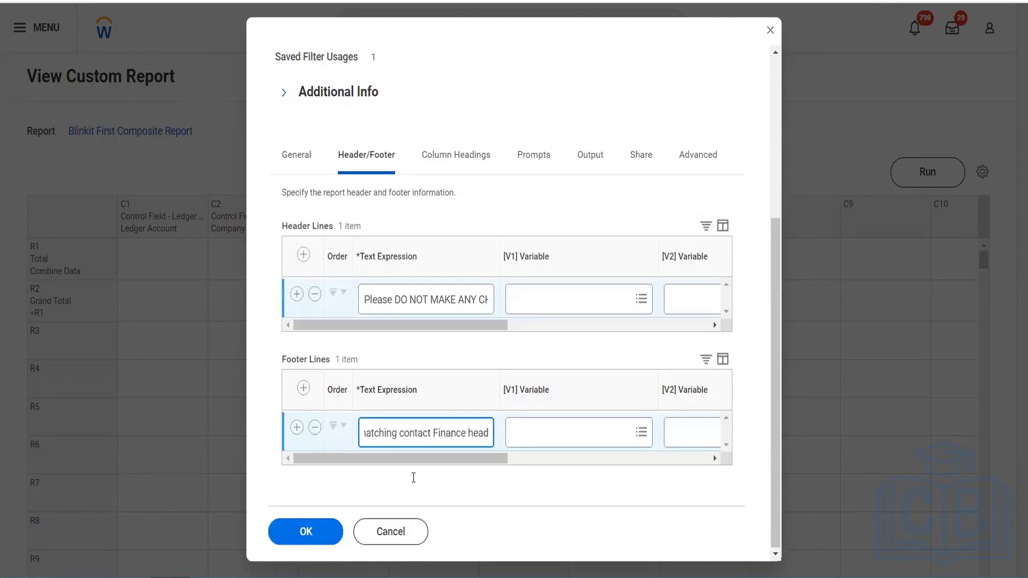
click(321, 532)
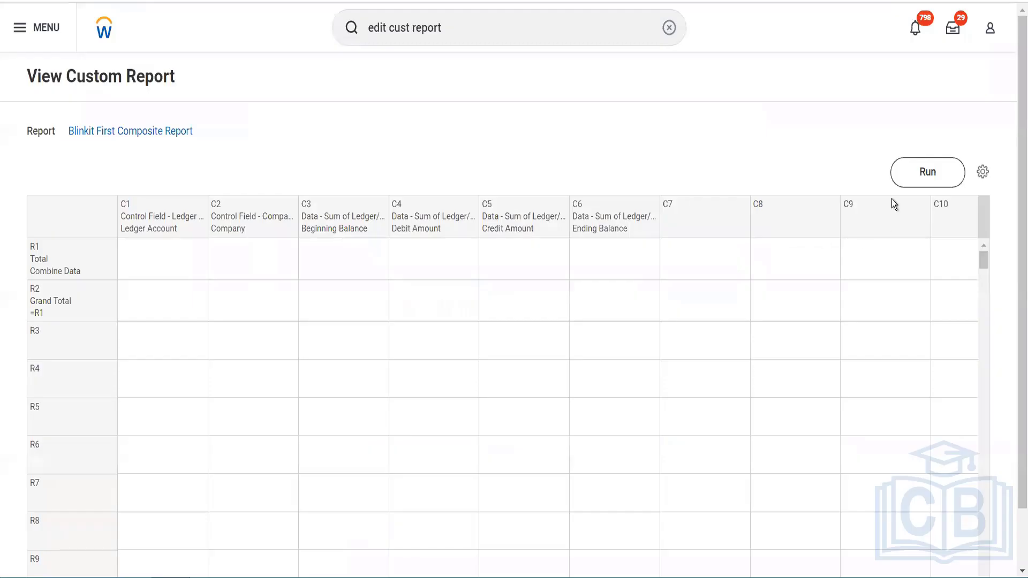
- Run the composite report with the saved filter GMS UAS to check the header and footer lines
click(912, 177)
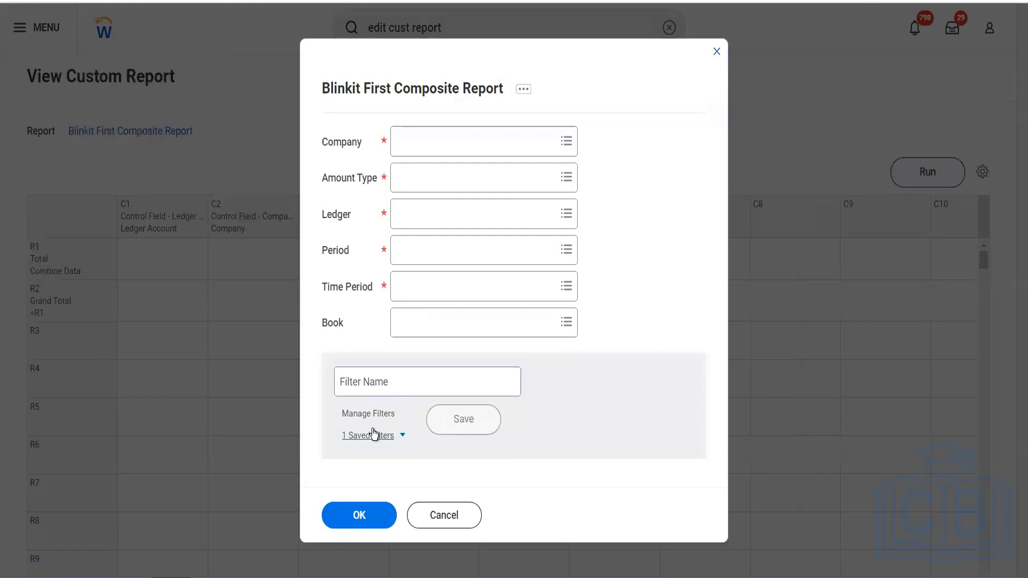
click(374, 434)
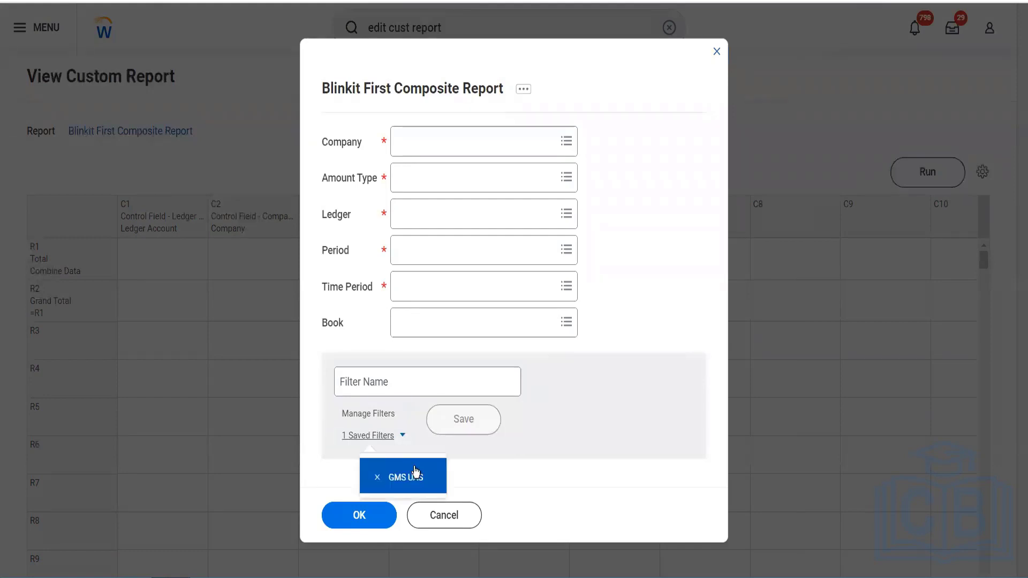
click(413, 478)
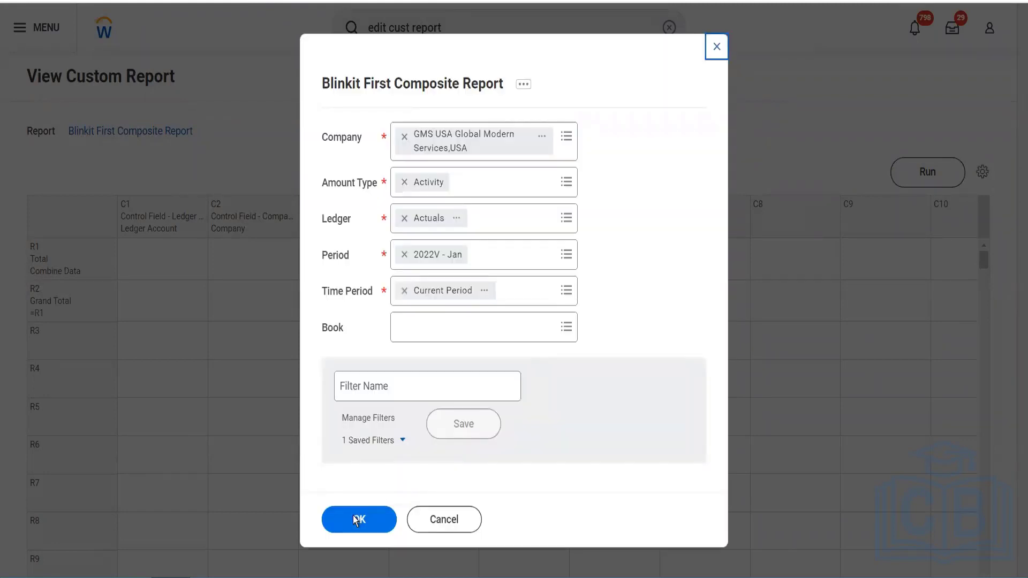
click(353, 518)
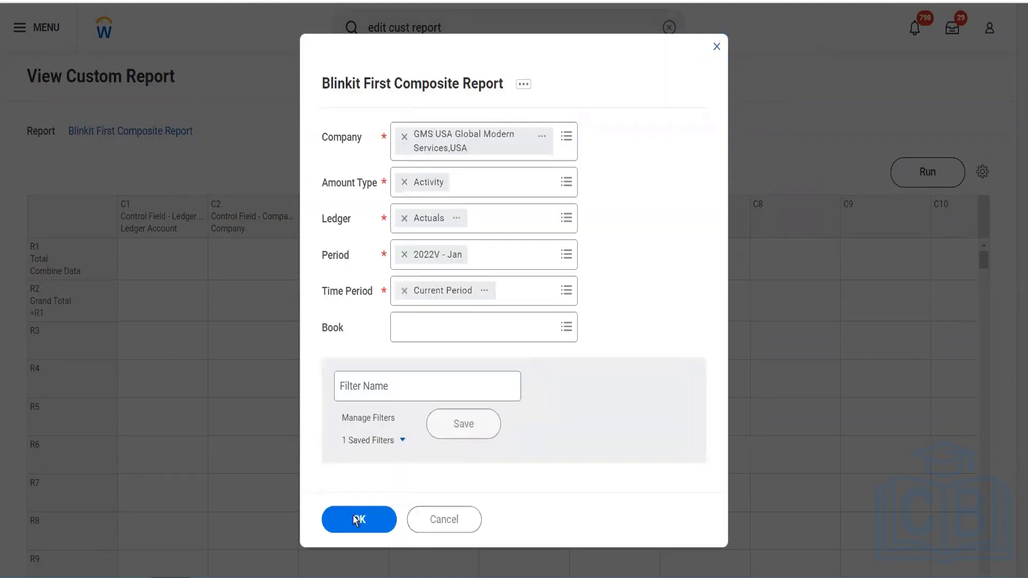